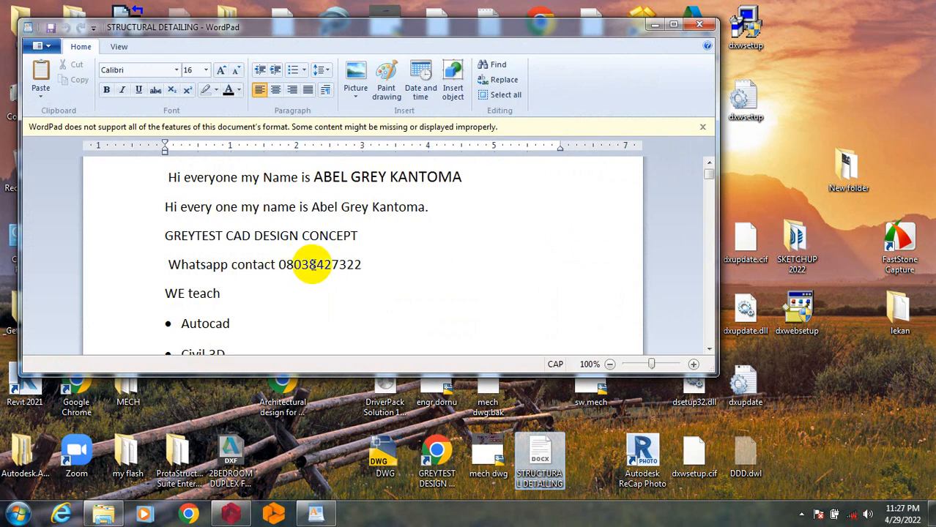
# Put the WordPad document aside, switch to ProtaDetails and open the project NEW.
pyautogui.click(655, 25)
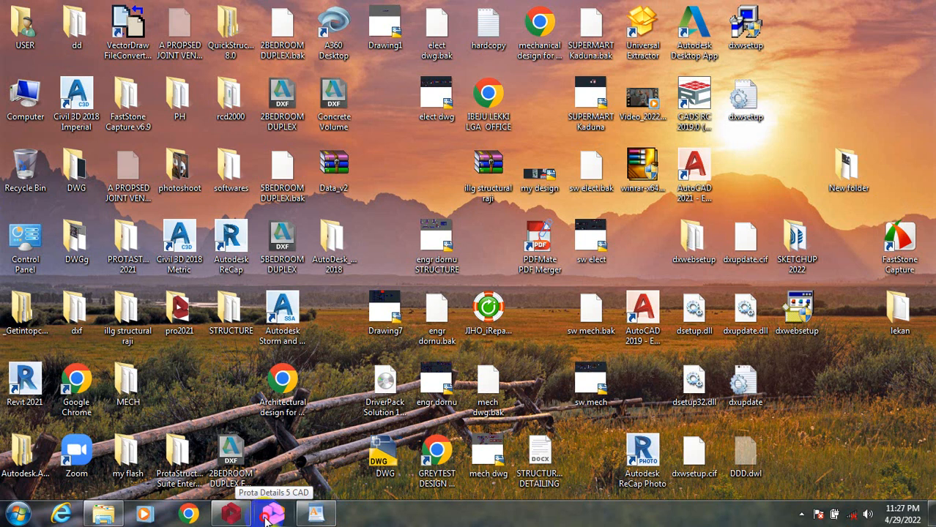
pyautogui.click(266, 516)
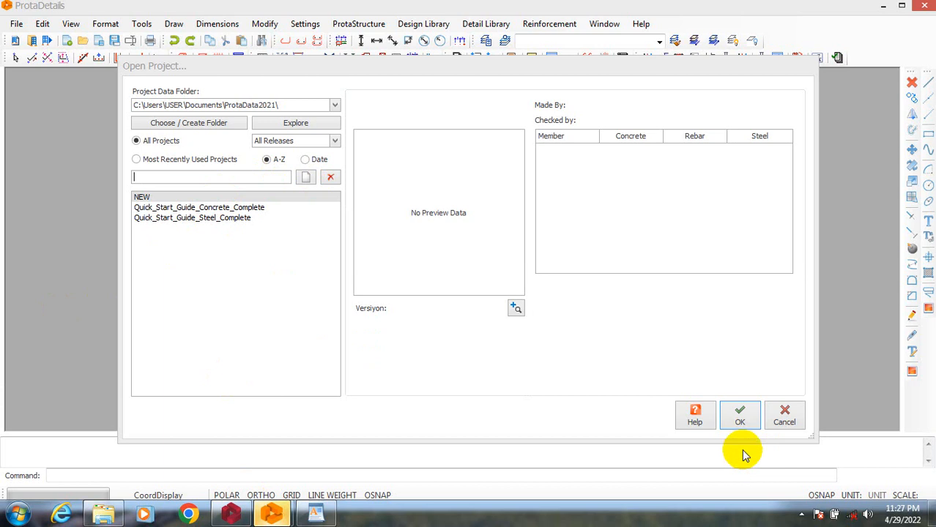
pyautogui.click(749, 423)
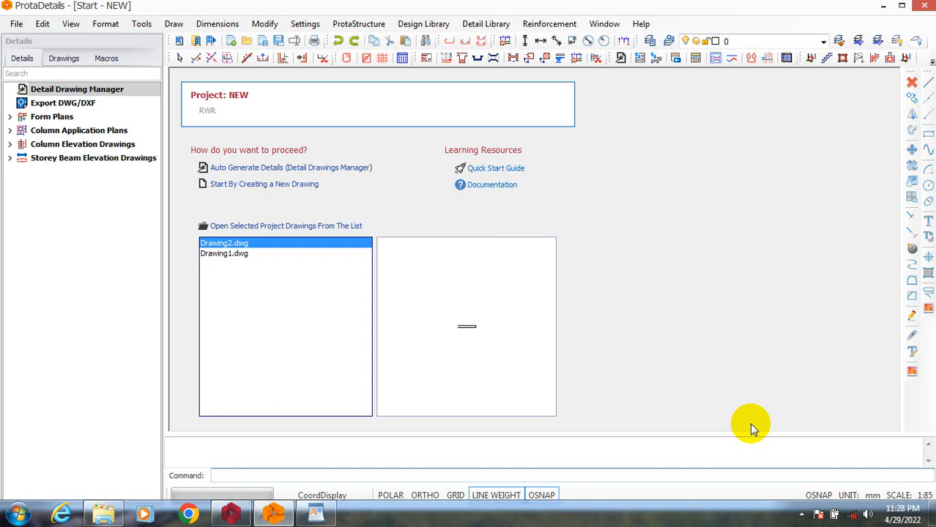
# Auto-generate the detail drawings for all storeys and detail types with the default options, and close the resulting sheet list.
pyautogui.click(339, 170)
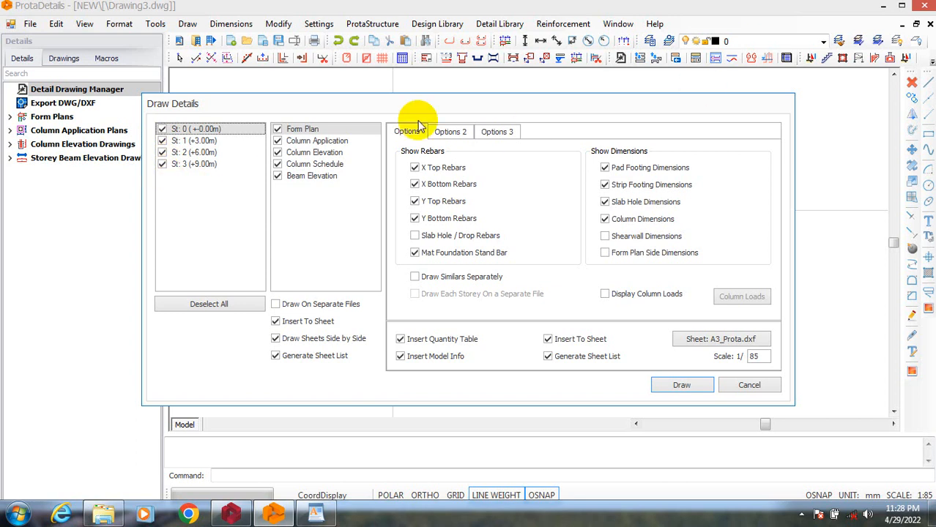
pyautogui.click(448, 132)
pyautogui.click(495, 134)
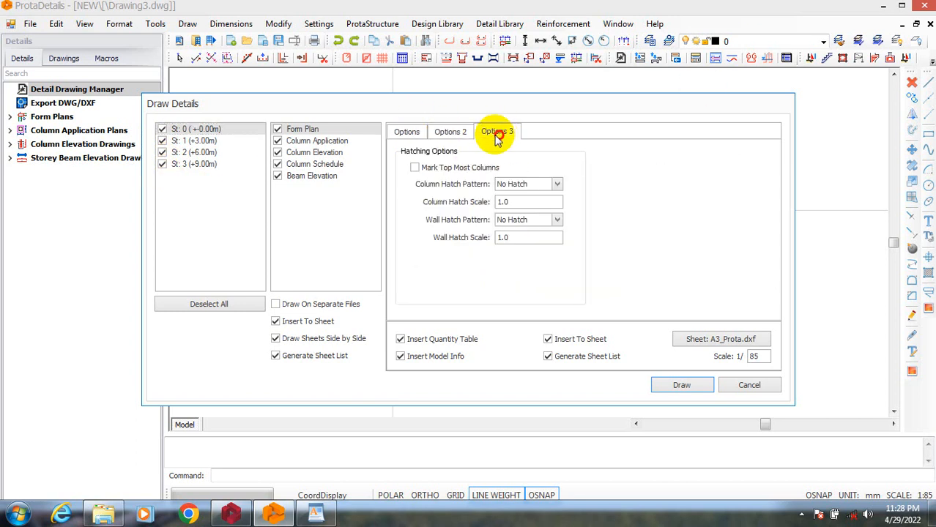
pyautogui.click(407, 132)
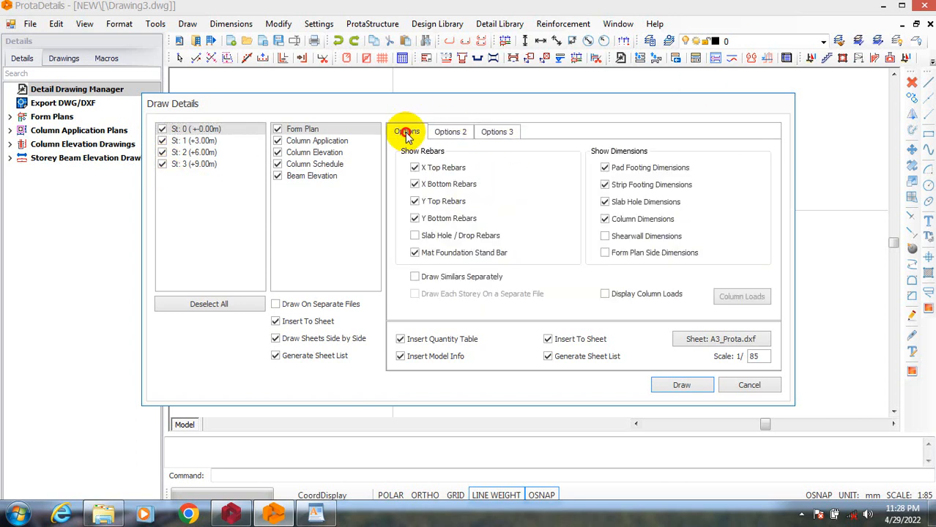
pyautogui.click(667, 387)
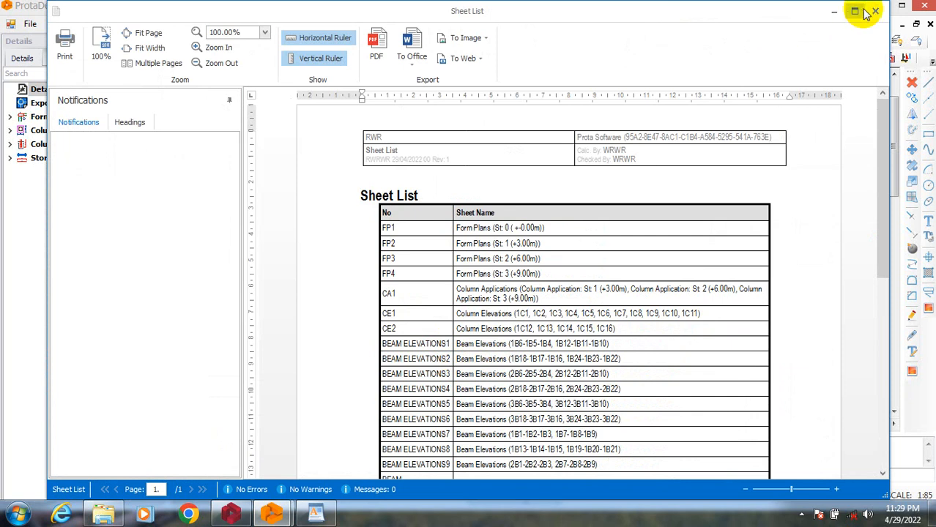
pyautogui.click(874, 13)
# Examine the row of generated sheets and the storey 0 form plan with its grid, columns and title block.
pyautogui.scroll(-4, 397, 251)
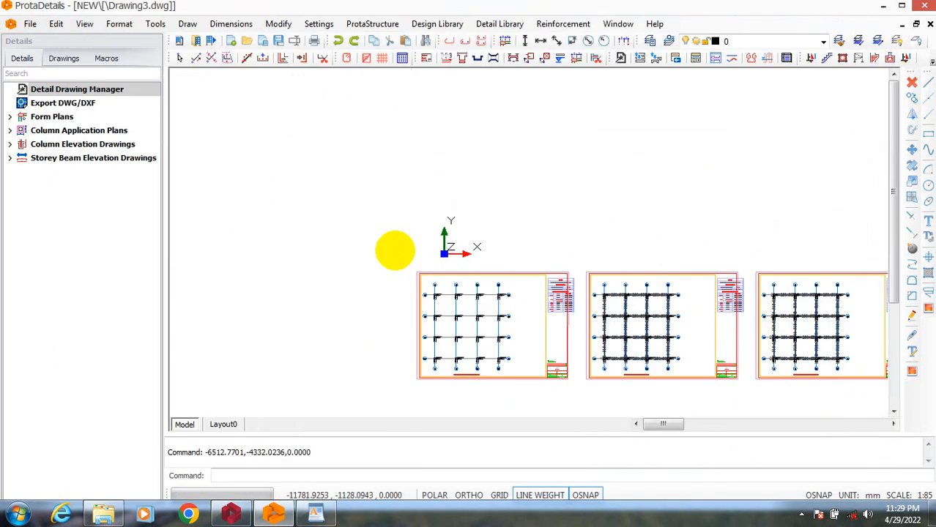
pyautogui.scroll(-4, 456, 309)
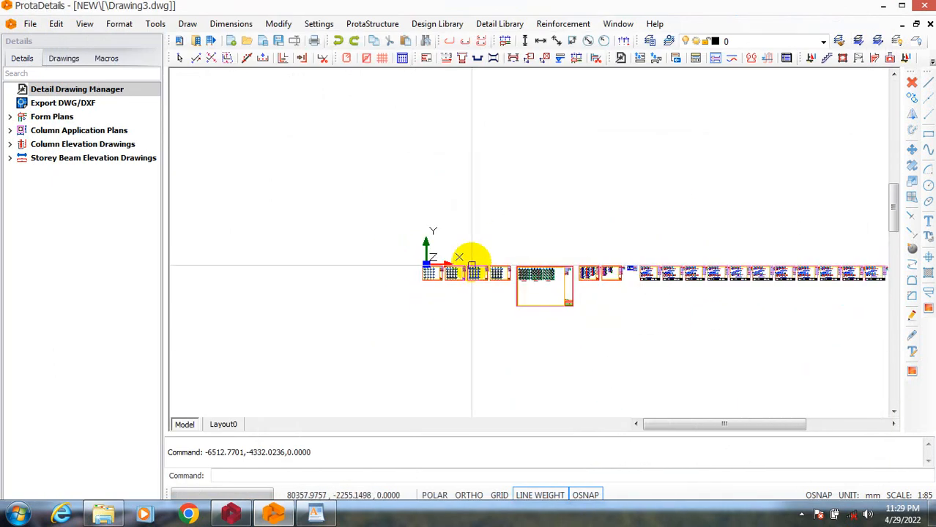
pyautogui.scroll(2, 455, 273)
pyautogui.scroll(6, 455, 273)
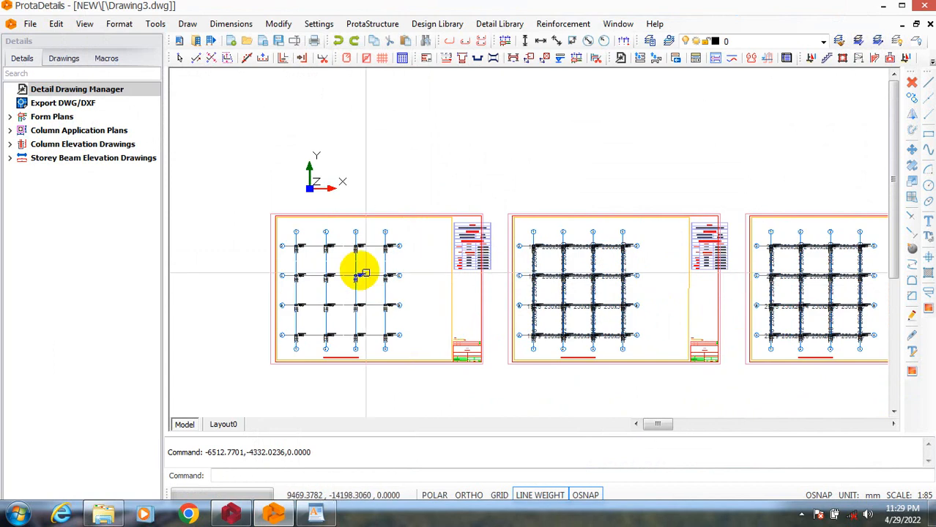
pyautogui.scroll(-5, 341, 335)
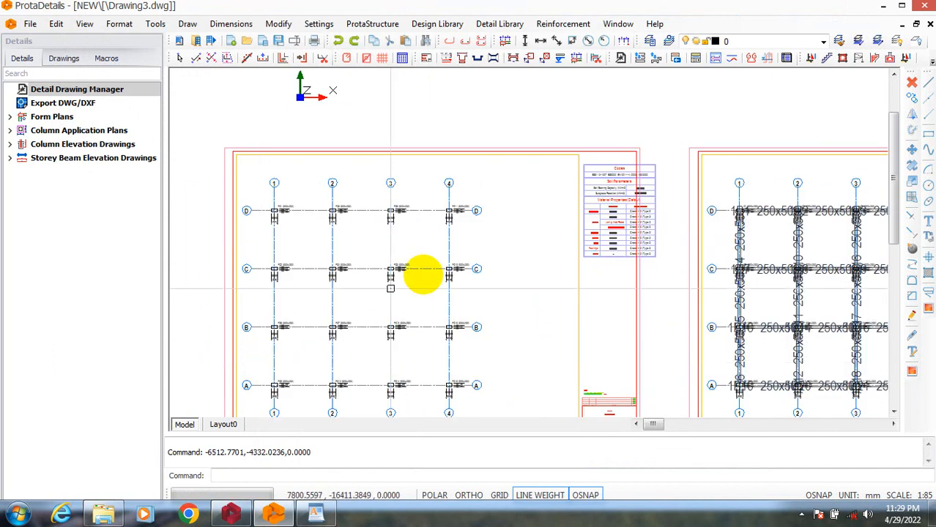
pyautogui.scroll(6, 388, 365)
pyautogui.scroll(-5, 348, 356)
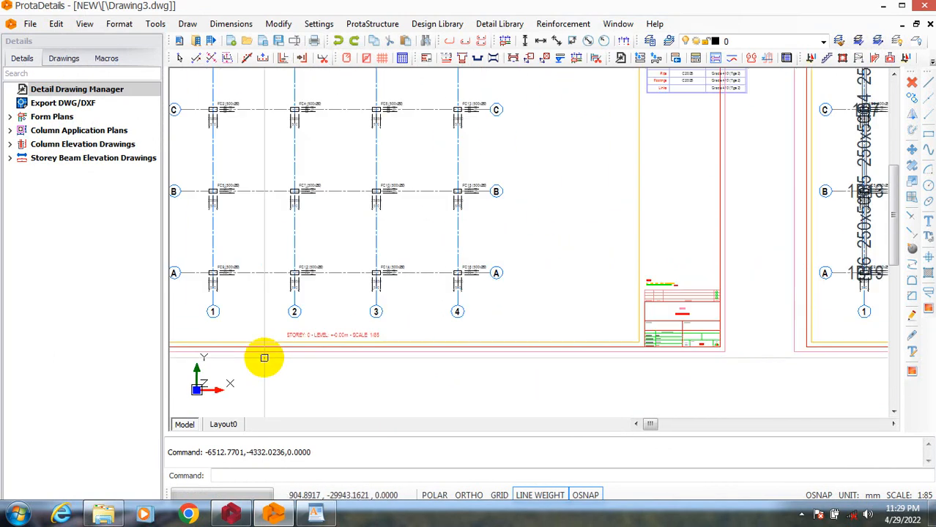
pyautogui.scroll(3, 418, 194)
# Move the codes and material properties table on the storey 0 form plan about 8 m left, inside the sheet border.
pyautogui.scroll(-3, 390, 268)
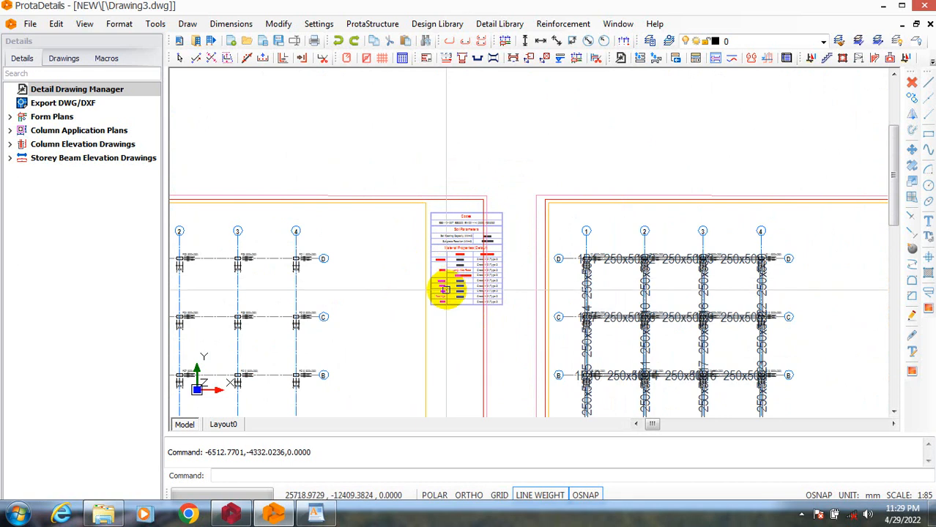
pyautogui.scroll(3, 445, 289)
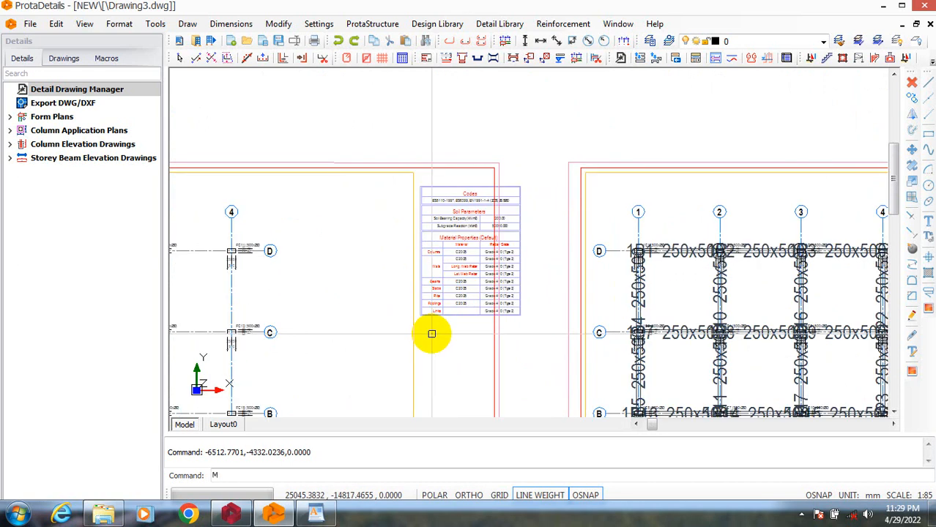
pyautogui.press('Return')
pyautogui.click(388, 132)
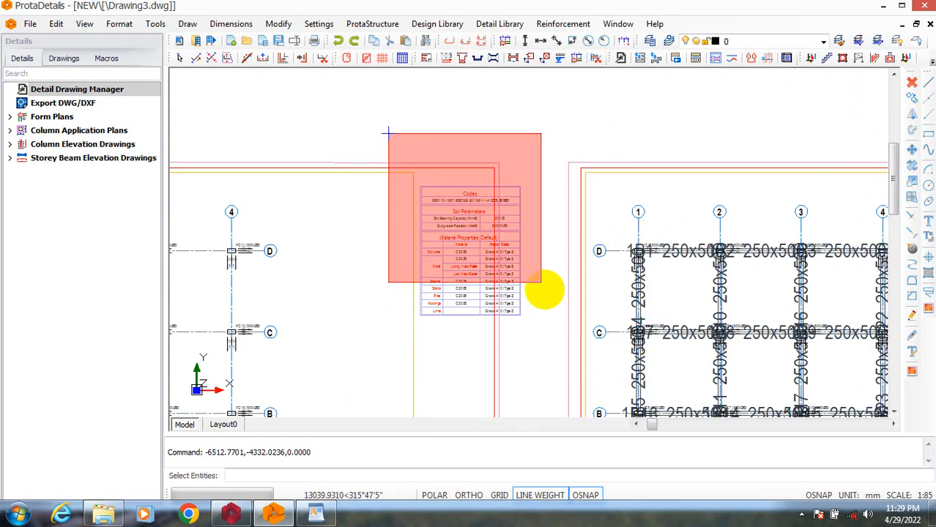
pyautogui.click(548, 359)
pyautogui.rightClick(539, 231)
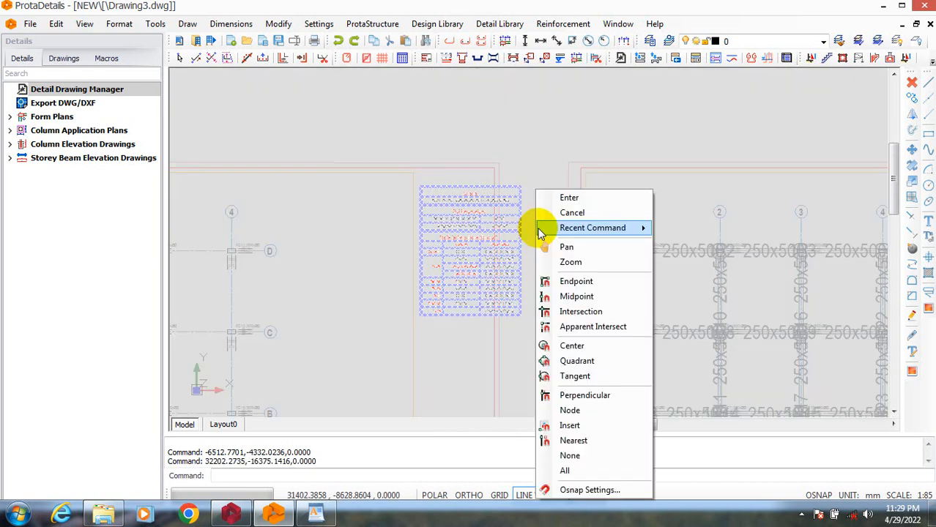
pyautogui.click(551, 199)
pyautogui.click(549, 203)
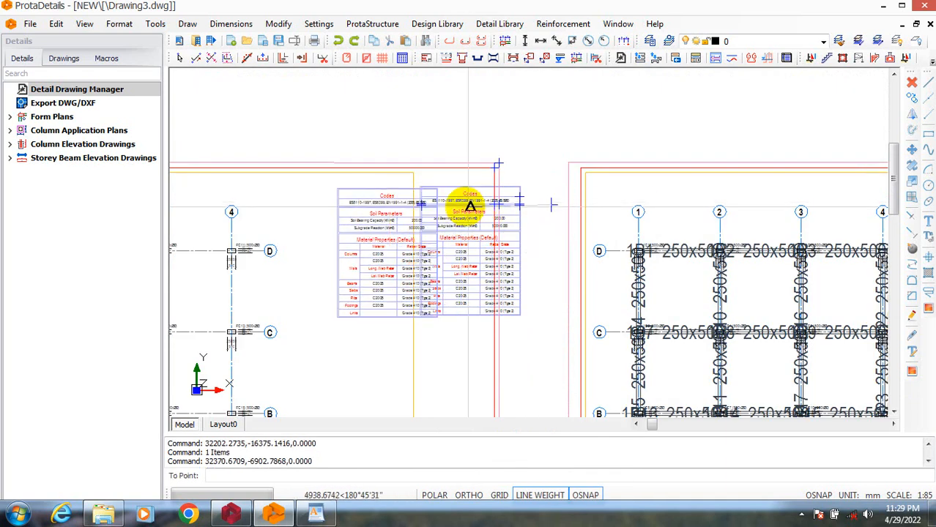
pyautogui.click(423, 210)
# Move the codes and material properties table on the second form plan sheet about 6.4 m left, inside the border.
pyautogui.scroll(-1, 472, 224)
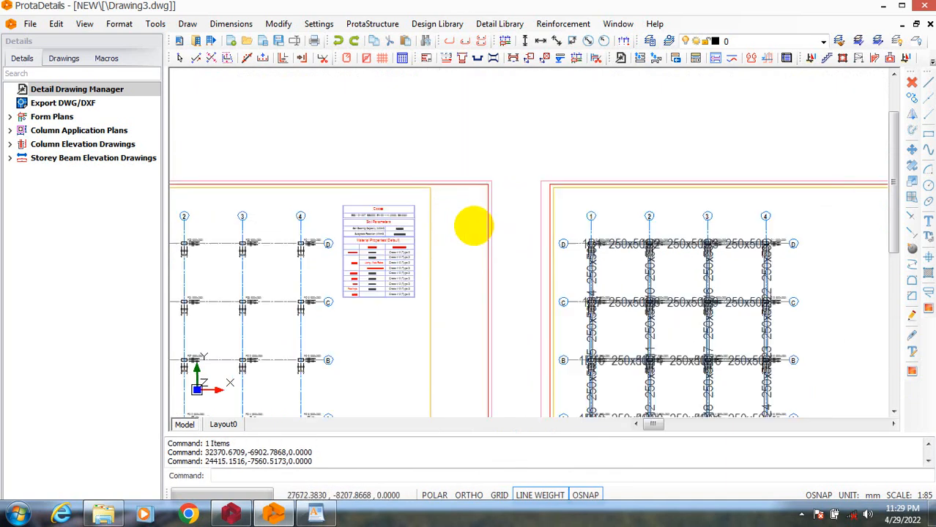
pyautogui.scroll(-2, 462, 198)
pyautogui.scroll(3, 648, 256)
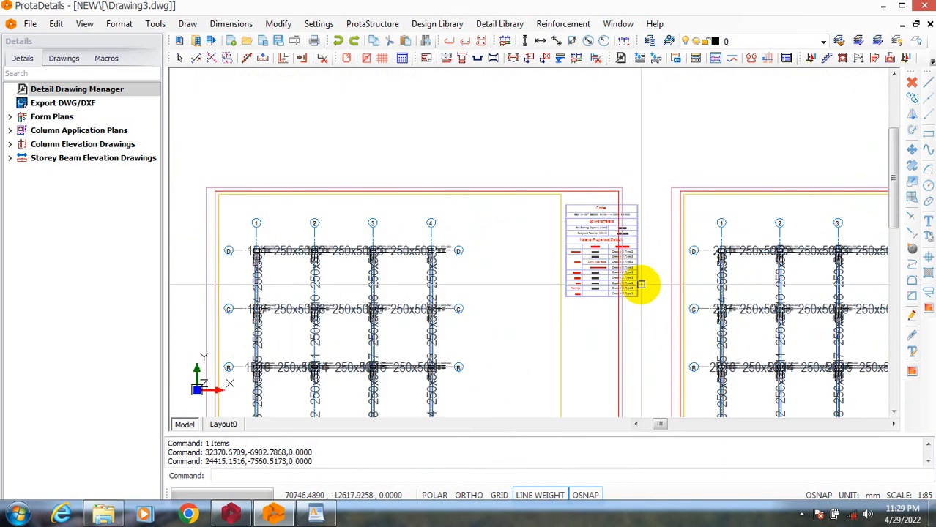
pyautogui.write('m')
pyautogui.press('Return')
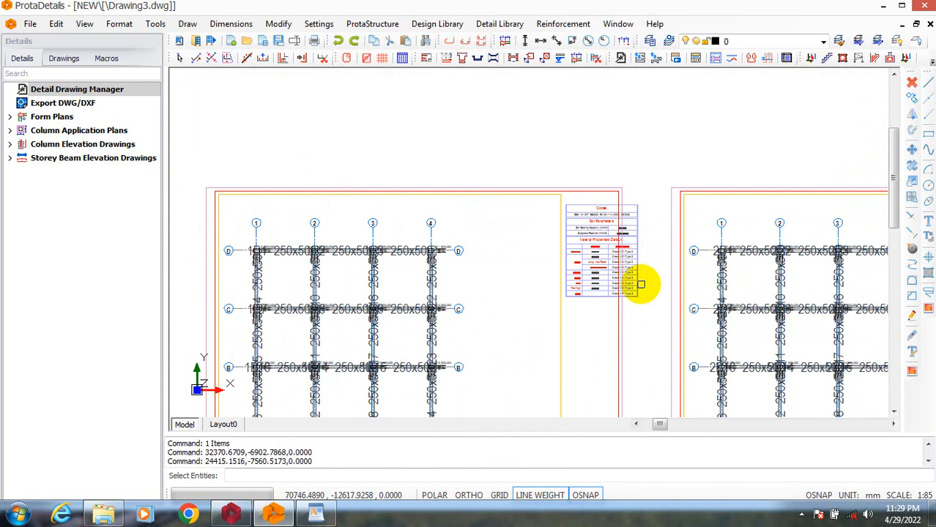
pyautogui.click(538, 167)
pyautogui.click(651, 327)
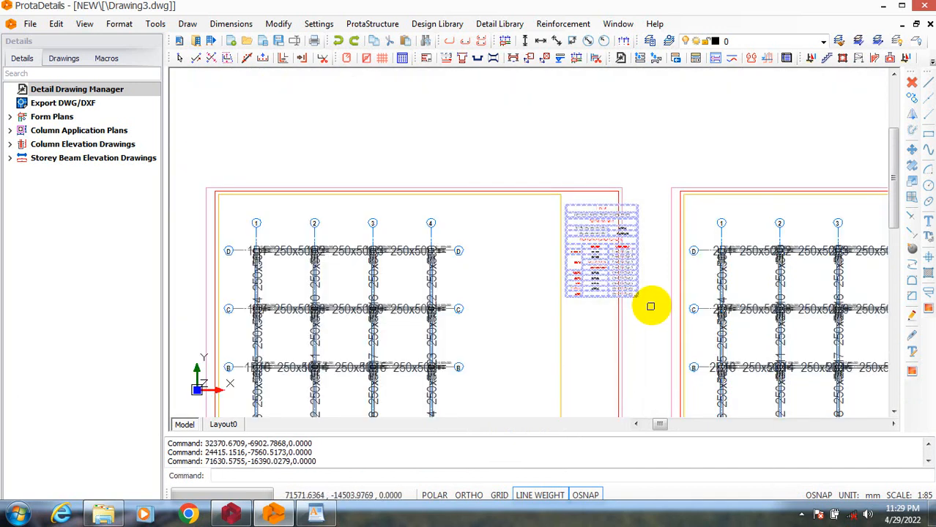
pyautogui.rightClick(669, 194)
pyautogui.click(678, 198)
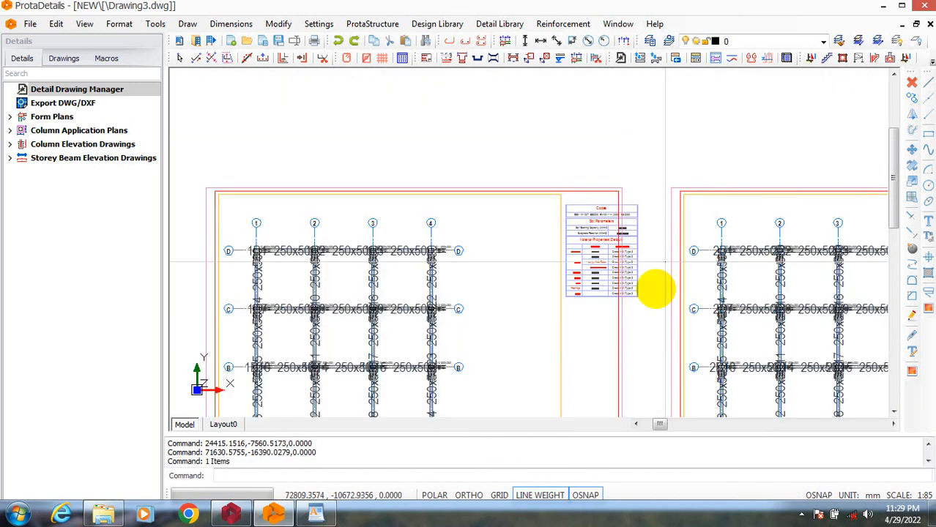
pyautogui.click(657, 360)
pyautogui.click(583, 362)
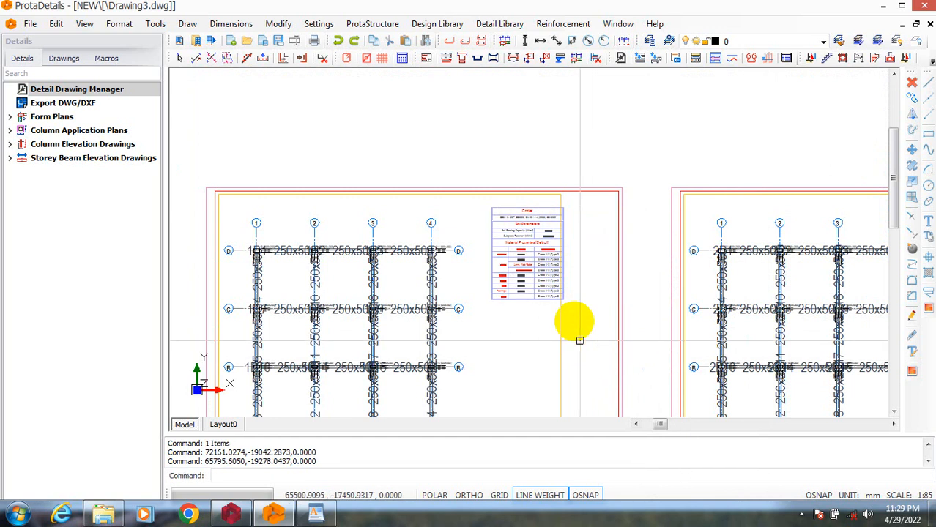
# Move the codes and material properties table on the third form plan sheet about 7 m left, inside the border.
pyautogui.scroll(-6, 580, 340)
pyautogui.scroll(6, 679, 288)
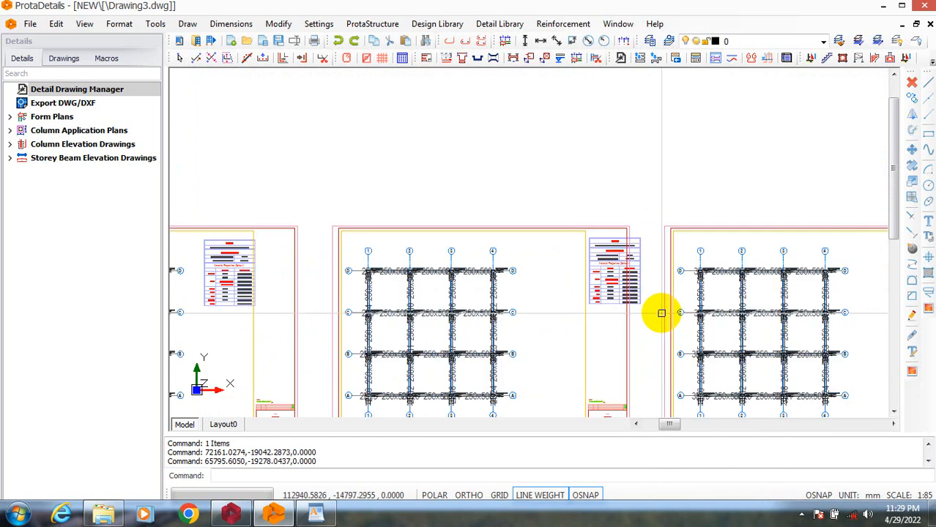
pyautogui.write('m')
pyautogui.press('Return')
pyautogui.click(567, 191)
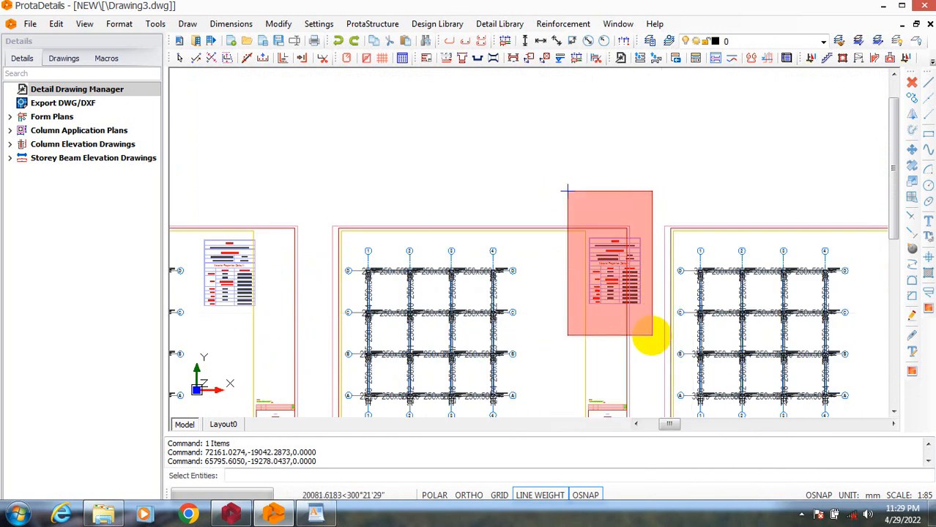
pyautogui.click(651, 335)
pyautogui.rightClick(648, 306)
pyautogui.click(654, 192)
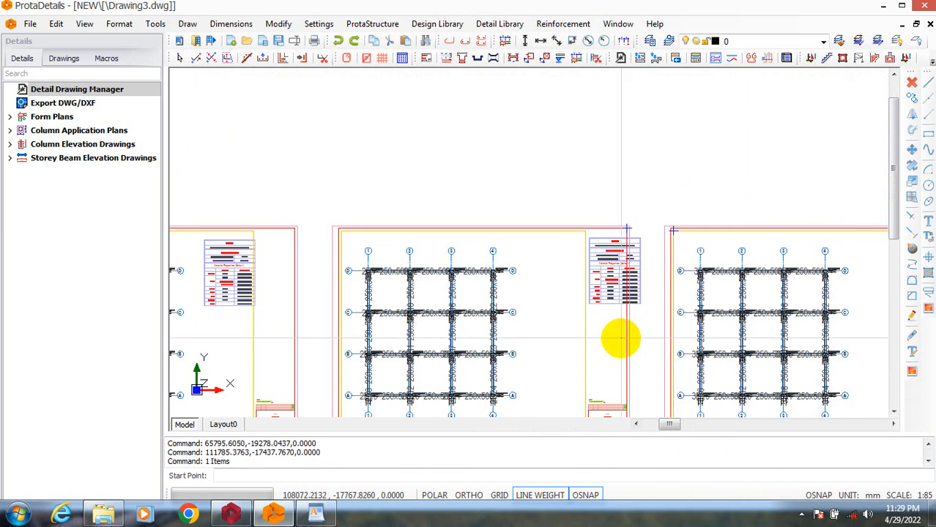
pyautogui.click(656, 346)
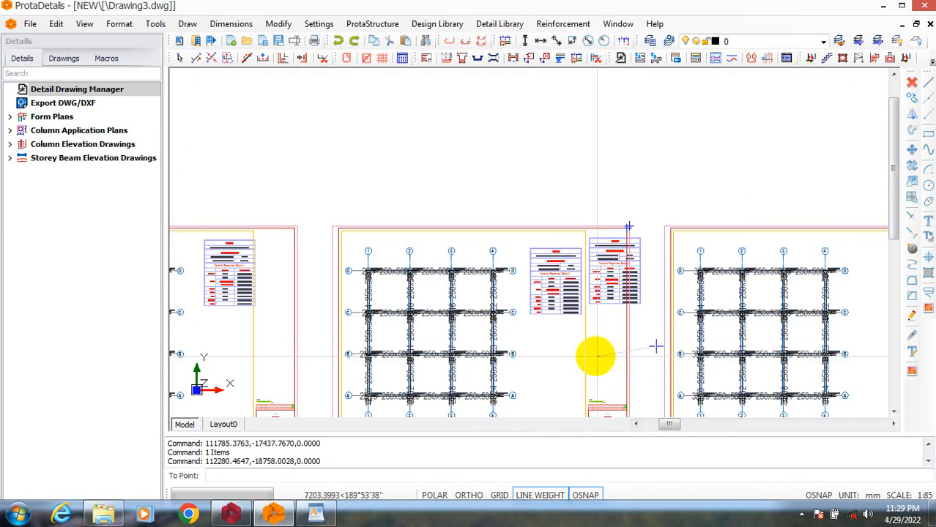
pyautogui.click(598, 346)
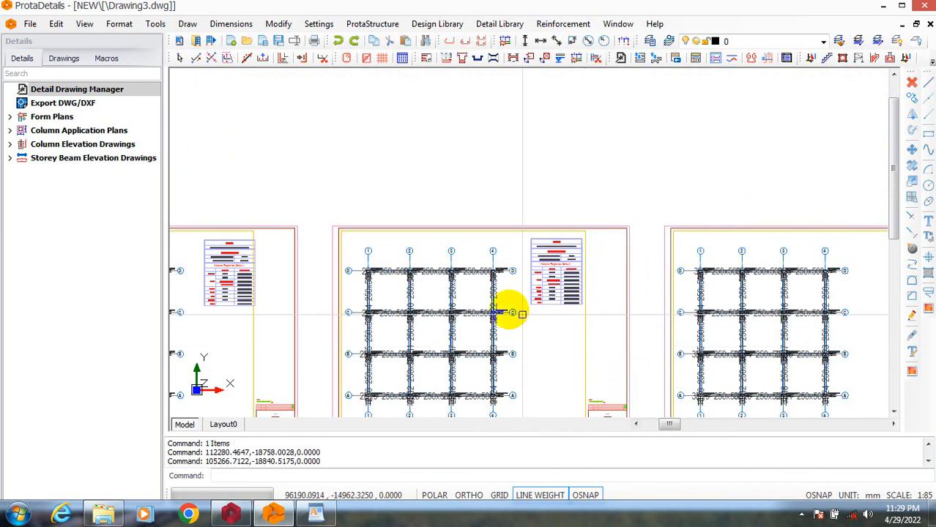
# Move the codes and material properties table on the fourth form plan sheet about 7.3 m left, inside the border.
pyautogui.scroll(-5, 527, 306)
pyautogui.scroll(3, 587, 293)
pyautogui.scroll(3, 550, 318)
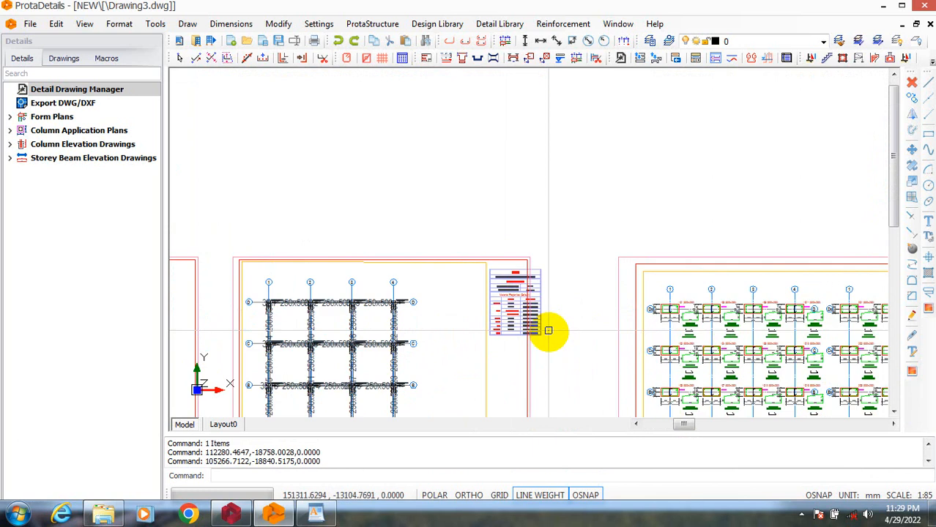
pyautogui.write('m')
pyautogui.press('Return')
pyautogui.click(458, 225)
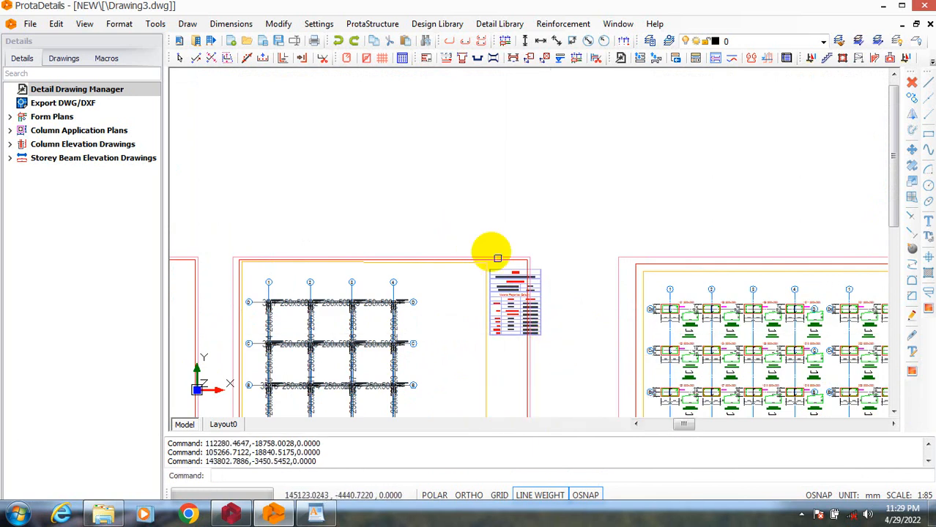
pyautogui.click(564, 365)
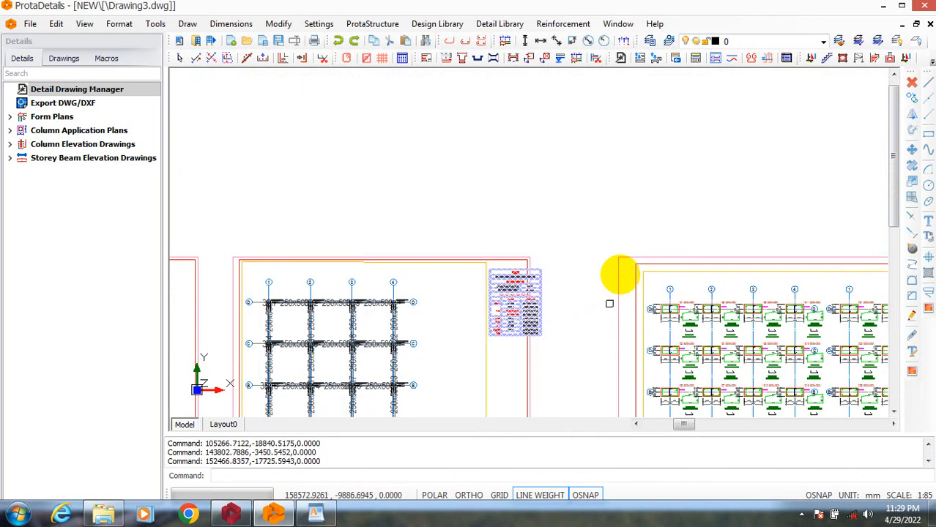
pyautogui.rightClick(561, 299)
pyautogui.click(592, 197)
pyautogui.rightClick(581, 290)
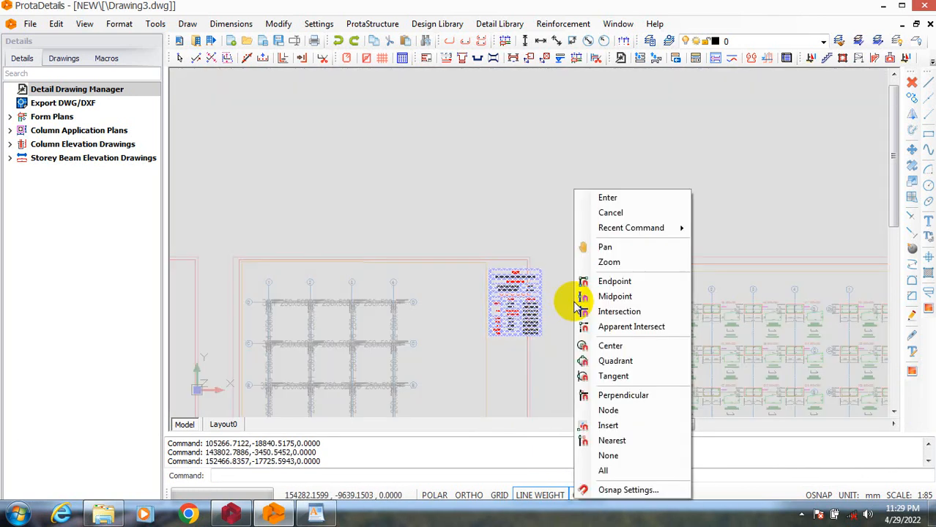
pyautogui.click(602, 198)
pyautogui.click(605, 356)
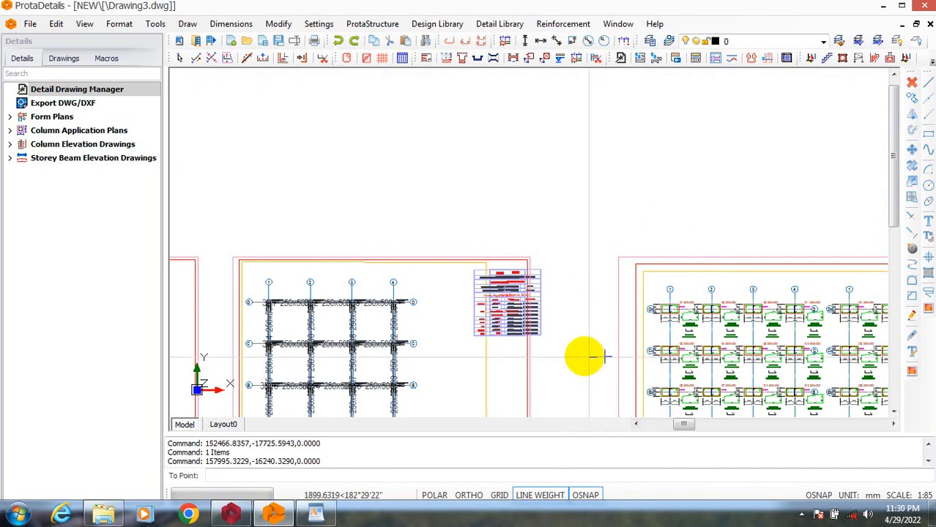
pyautogui.click(544, 356)
# Examine the column elevation sheets and their quantity take-off and material tables across the sheet borders.
pyautogui.scroll(-8, 545, 356)
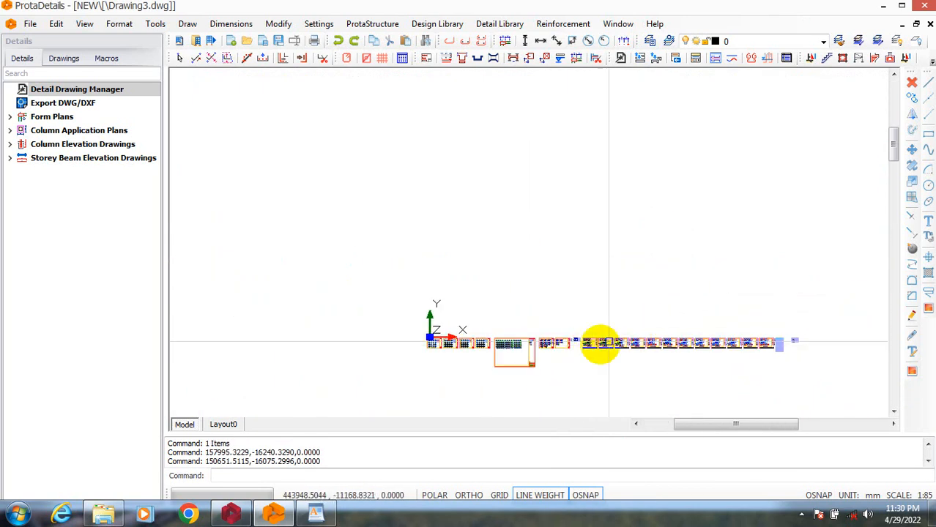
pyautogui.scroll(8, 600, 342)
pyautogui.scroll(4, 240, 351)
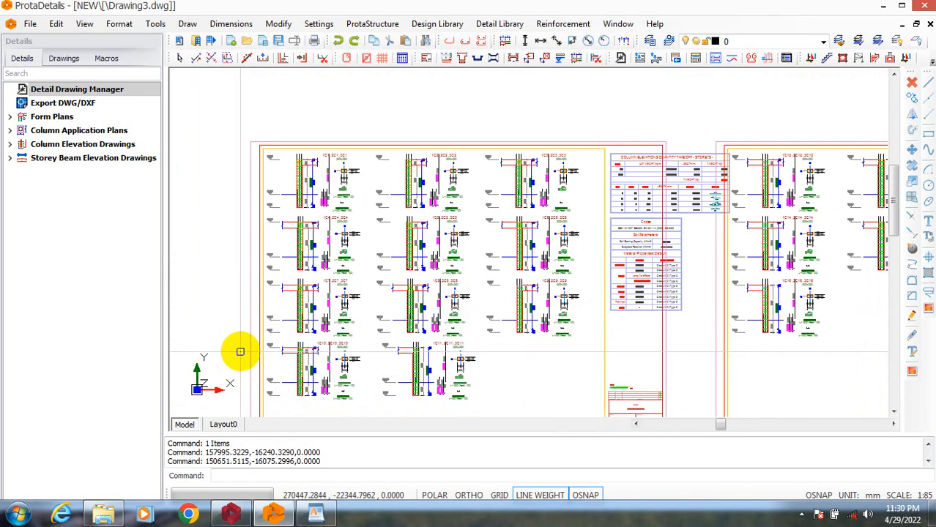
pyautogui.scroll(-6, 261, 350)
pyautogui.scroll(3, 285, 341)
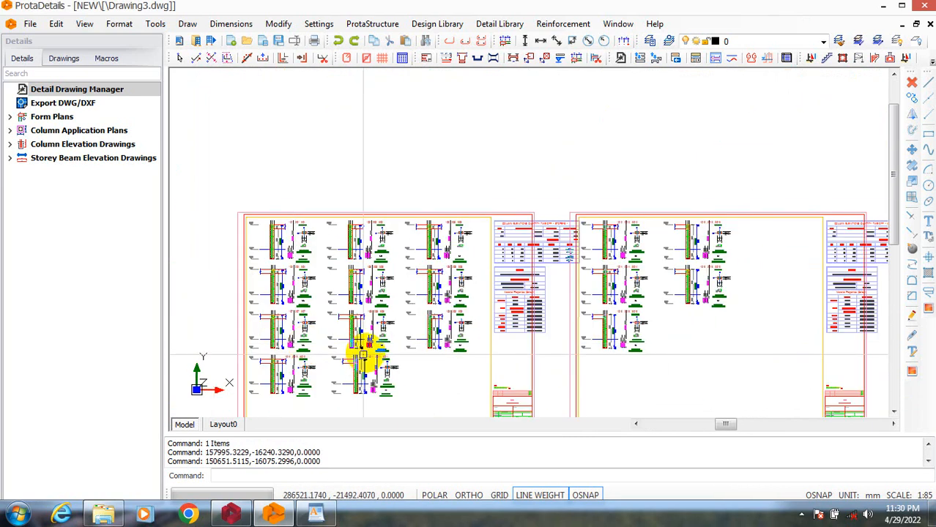
pyautogui.scroll(-2, 432, 292)
pyautogui.scroll(2, 407, 314)
pyautogui.scroll(-2, 323, 307)
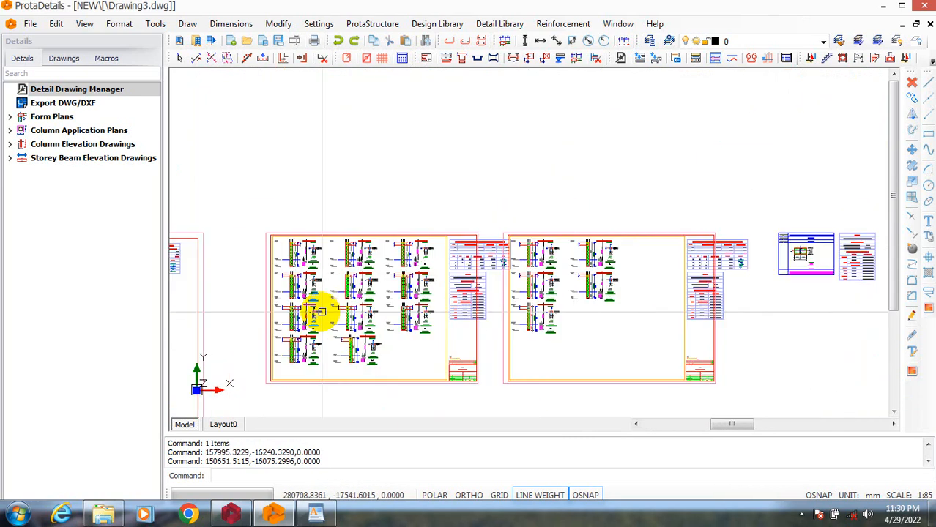
pyautogui.scroll(6, 480, 293)
pyautogui.scroll(4, 480, 235)
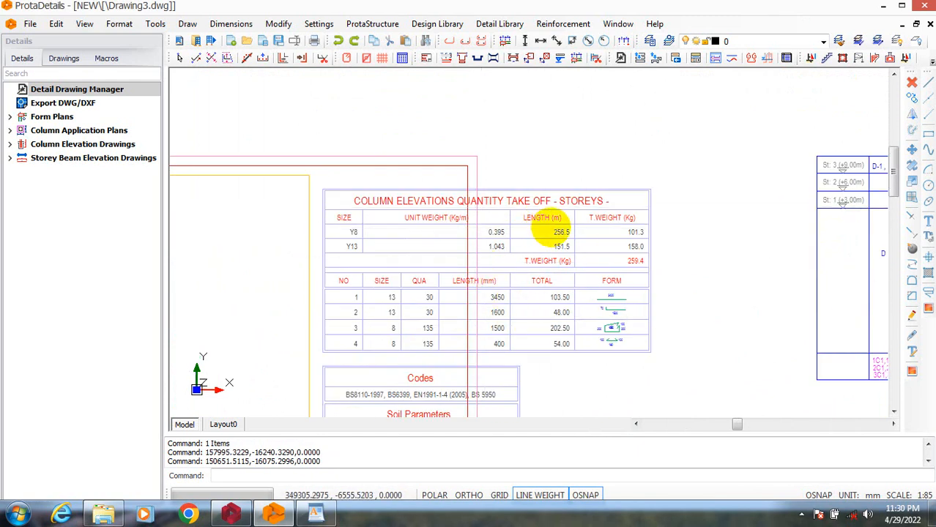
pyautogui.scroll(-3, 537, 286)
pyautogui.scroll(2, 532, 268)
pyautogui.scroll(-2, 538, 289)
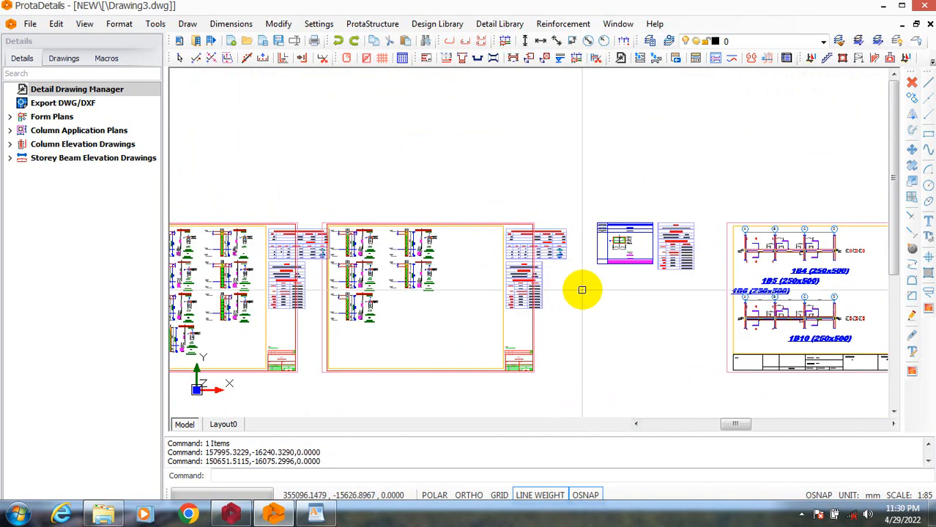
# Move the quantity take-off and codes tables on the second column elevation sheet about 0.2 m left.
pyautogui.write('m')
pyautogui.press('Return')
pyautogui.moveTo(468, 178); pyautogui.dragTo(589, 337)
pyautogui.rightClick(576, 323)
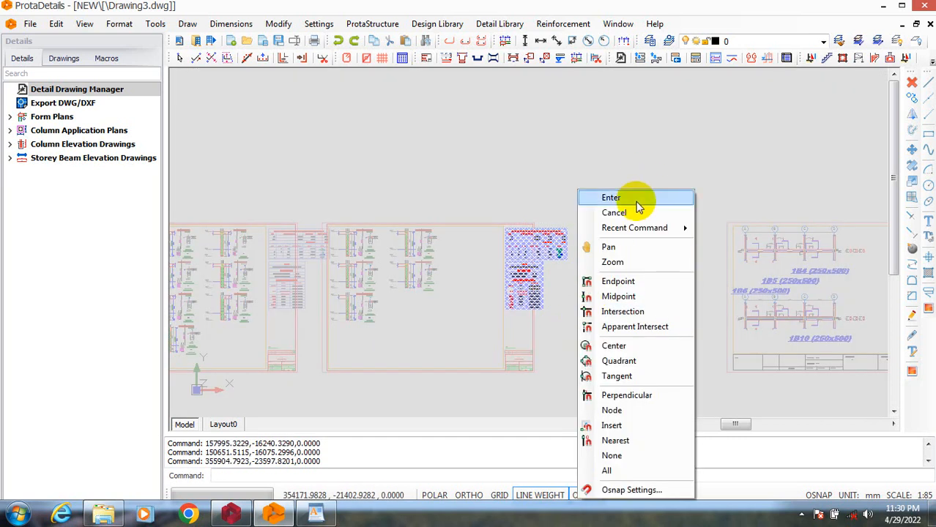
pyautogui.click(633, 196)
pyautogui.click(619, 337)
pyautogui.click(618, 337)
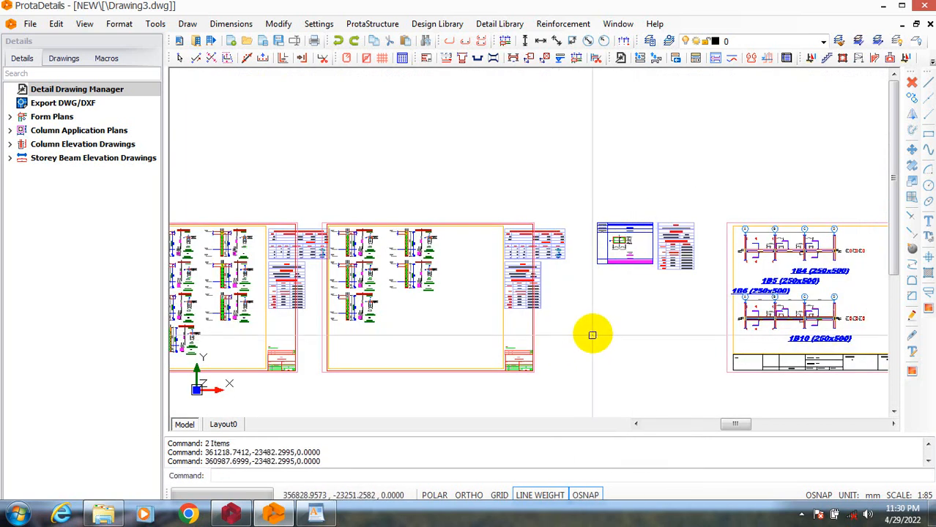
pyautogui.click(457, 212)
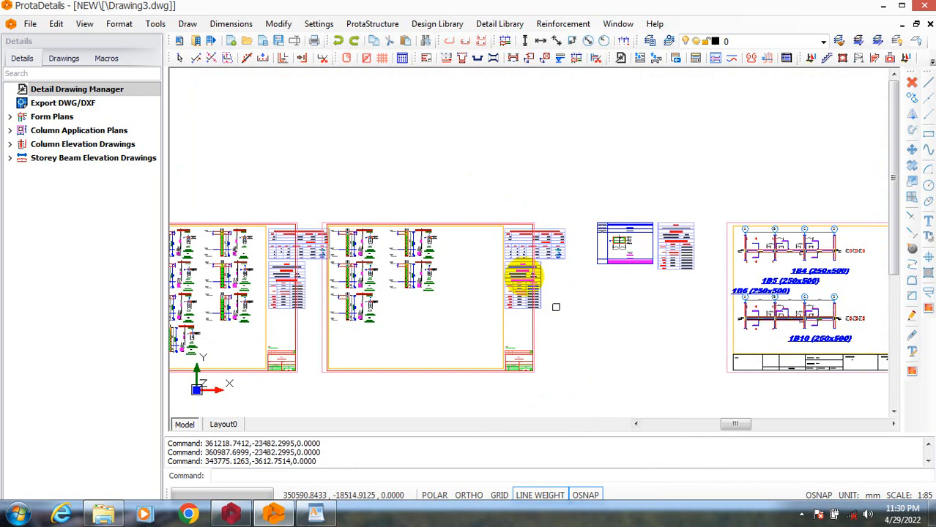
pyautogui.click(584, 326)
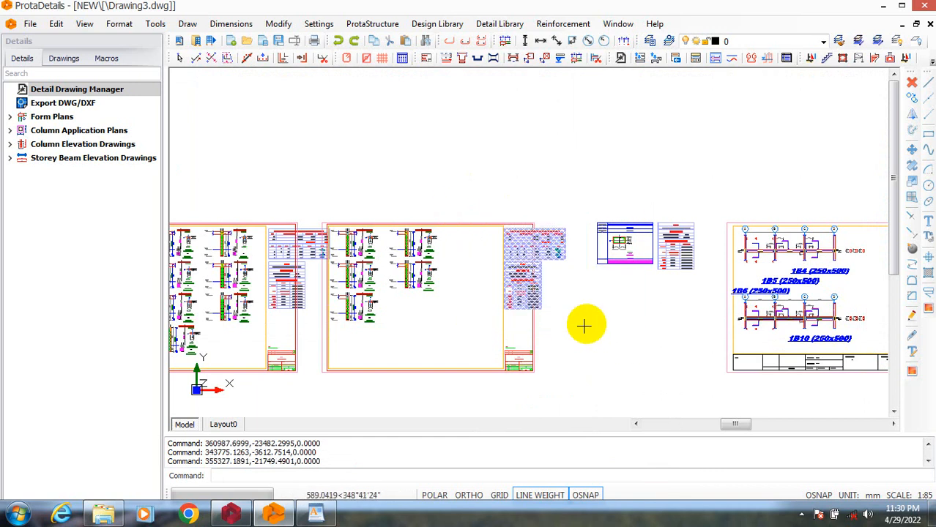
pyautogui.rightClick(590, 311)
pyautogui.click(619, 198)
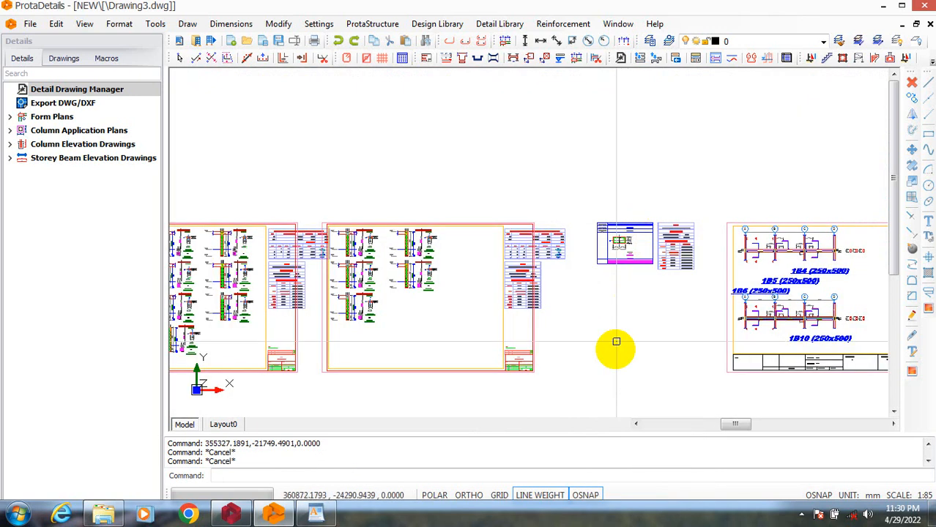
pyautogui.click(652, 338)
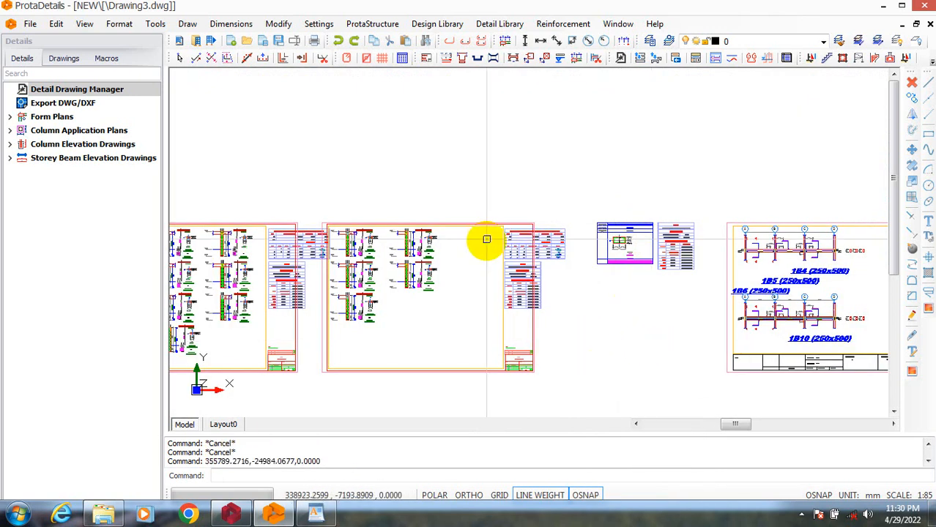
# Move the quantity take-off and codes tables on the second column elevation sheet about 10.6 m left, inside the border.
pyautogui.write('m')
pyautogui.press('Return')
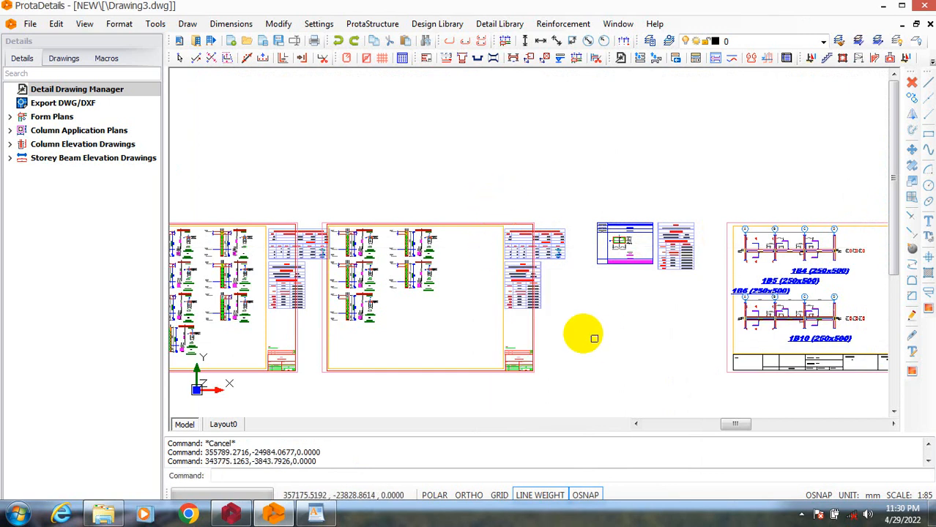
pyautogui.click(487, 206)
pyautogui.click(584, 326)
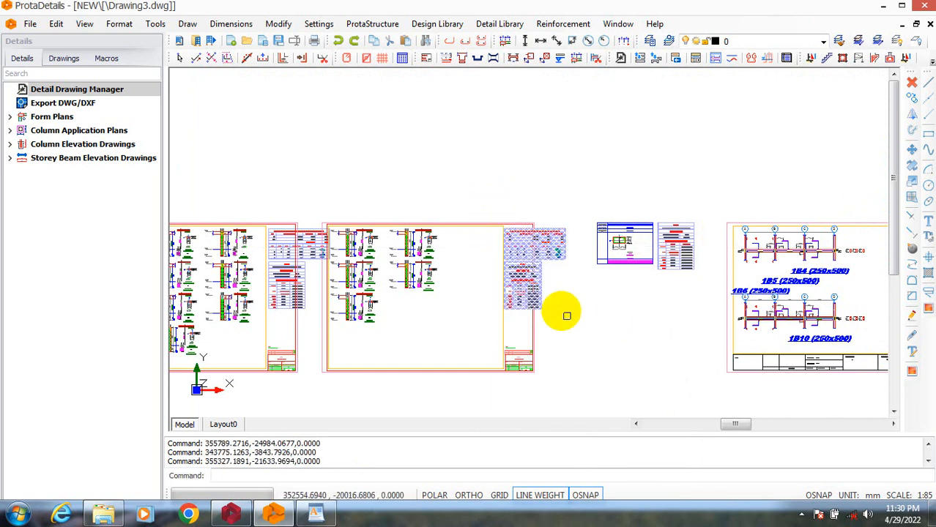
pyautogui.rightClick(570, 312)
pyautogui.rightClick(584, 267)
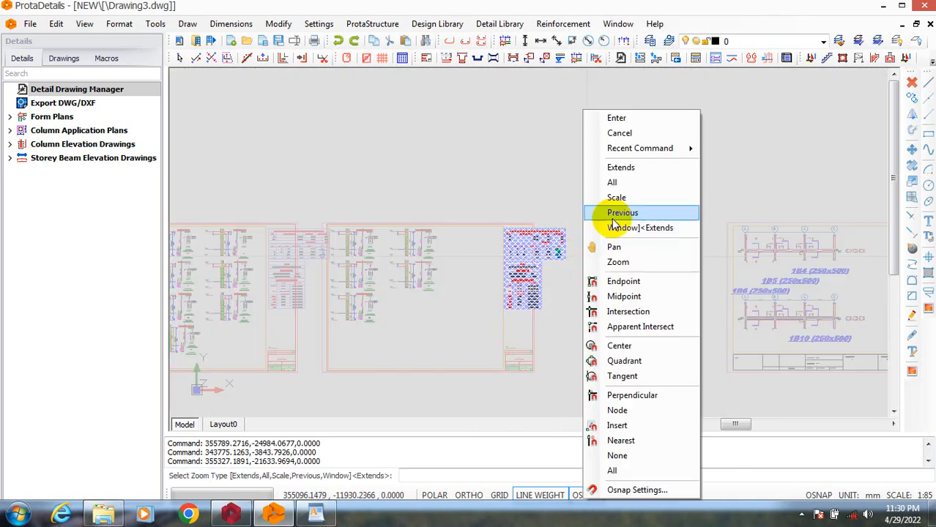
pyautogui.click(641, 122)
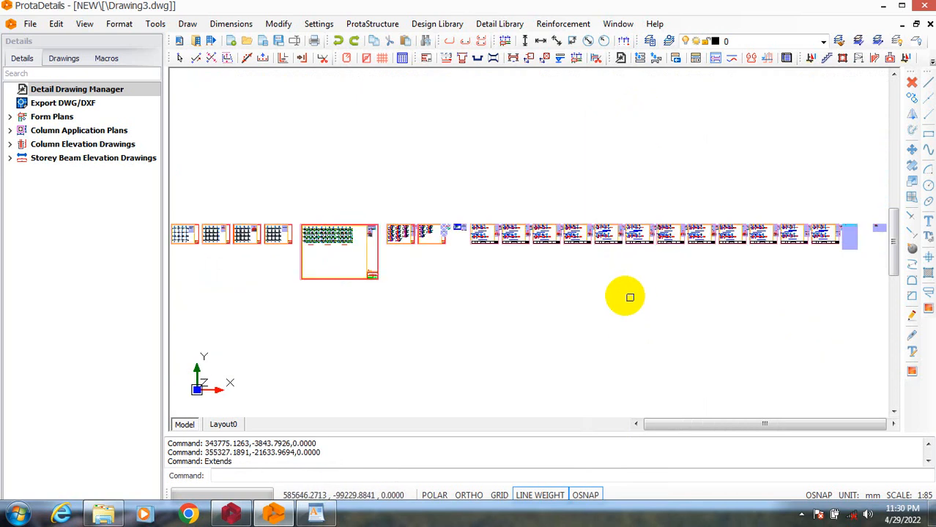
pyautogui.scroll(6, 461, 220)
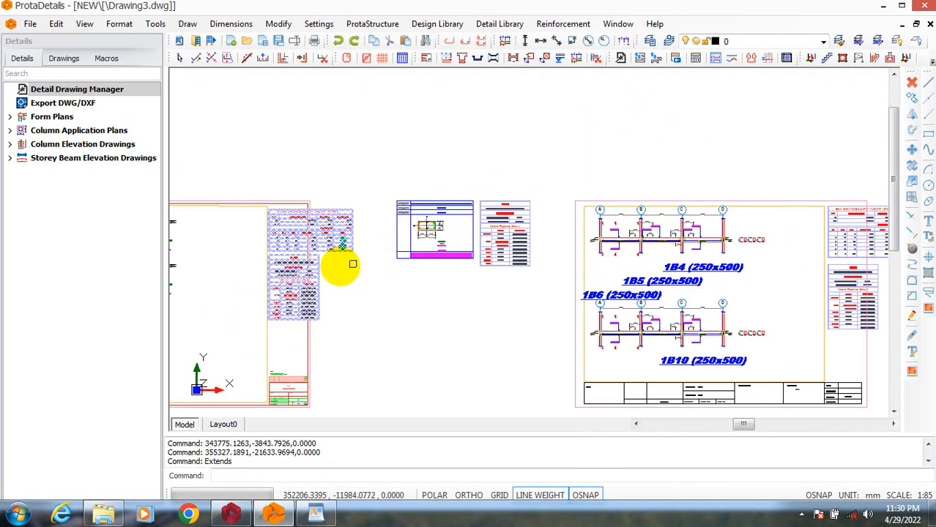
pyautogui.rightClick(357, 296)
pyautogui.click(416, 199)
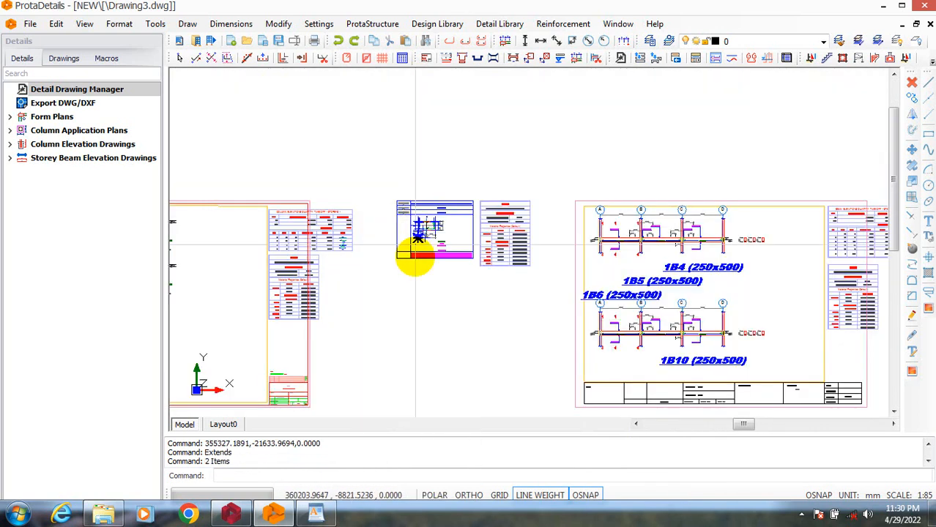
pyautogui.click(428, 311)
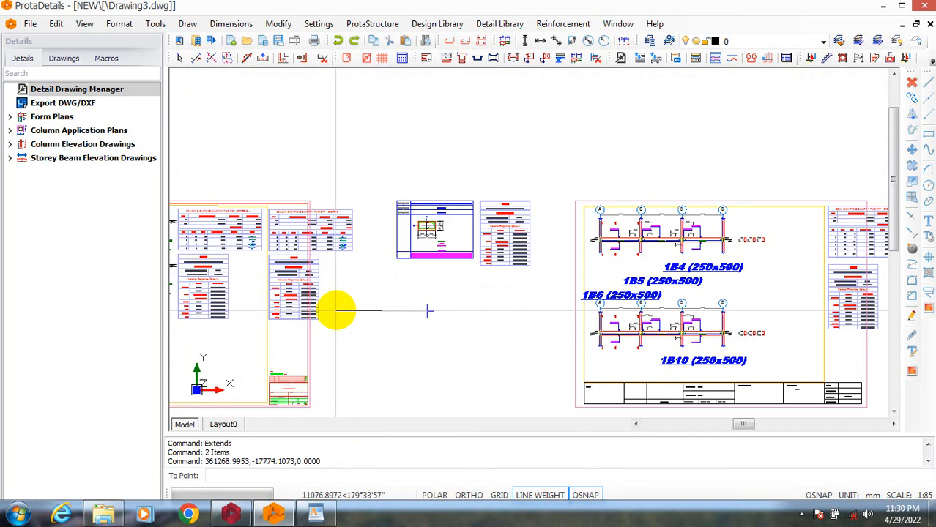
pyautogui.click(339, 310)
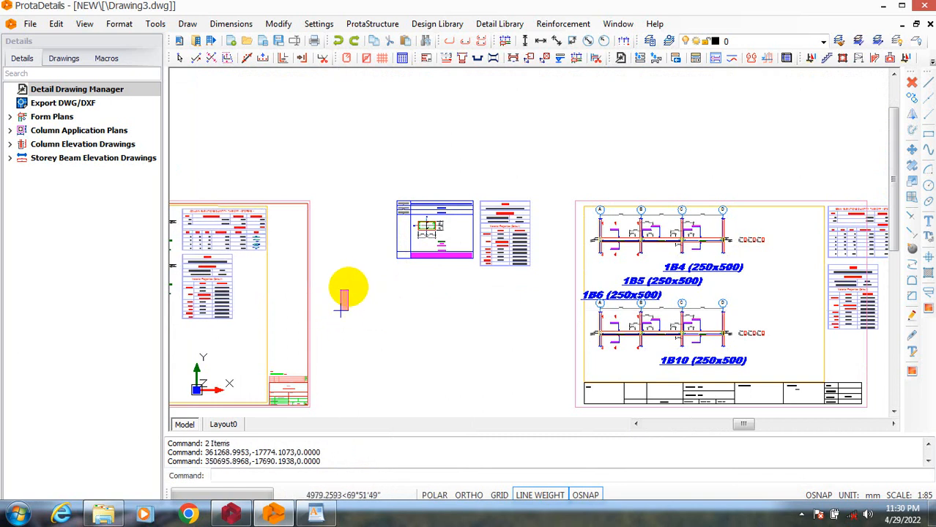
pyautogui.scroll(-3, 443, 293)
pyautogui.press('Escape')
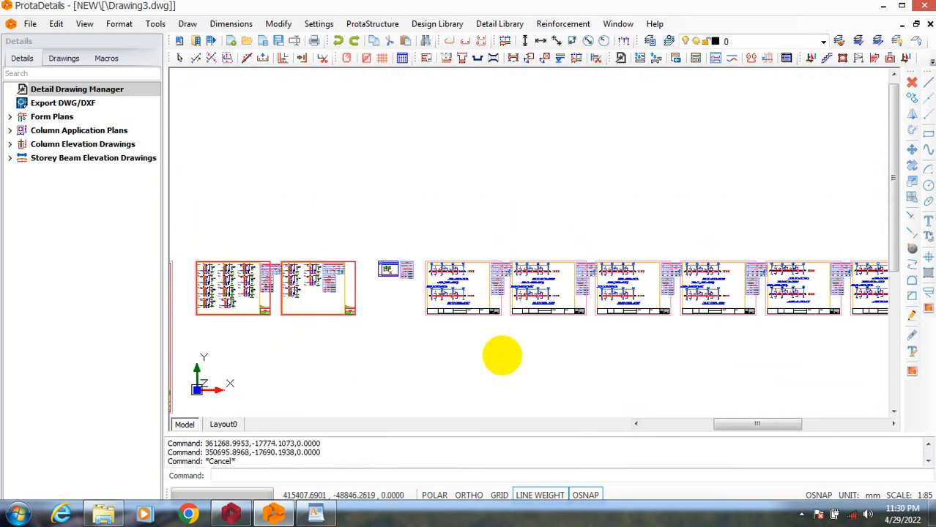
# Examine the storey beam elevation sheets, checking the beam labels, reinforcement details and quantity take-off tables.
pyautogui.scroll(-3, 443, 309)
pyautogui.scroll(5, 591, 314)
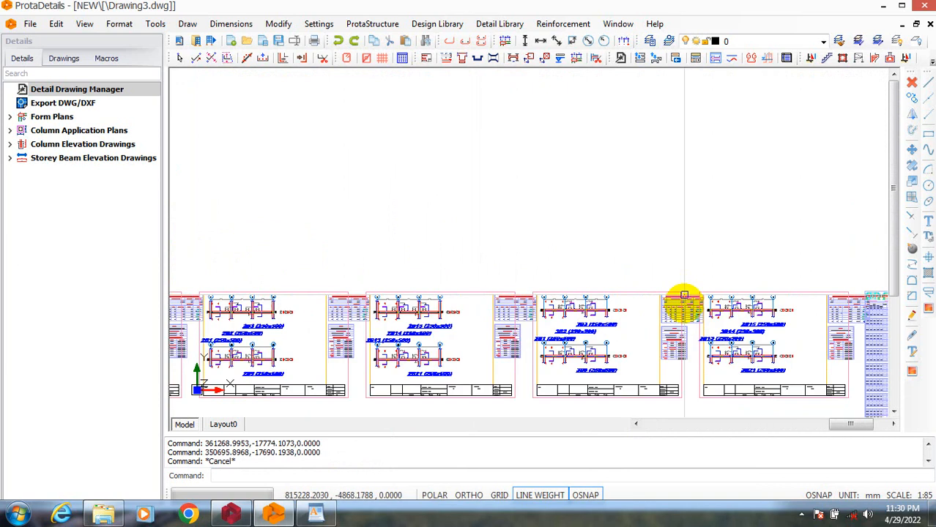
pyautogui.scroll(-2, 648, 339)
pyautogui.scroll(5, 747, 343)
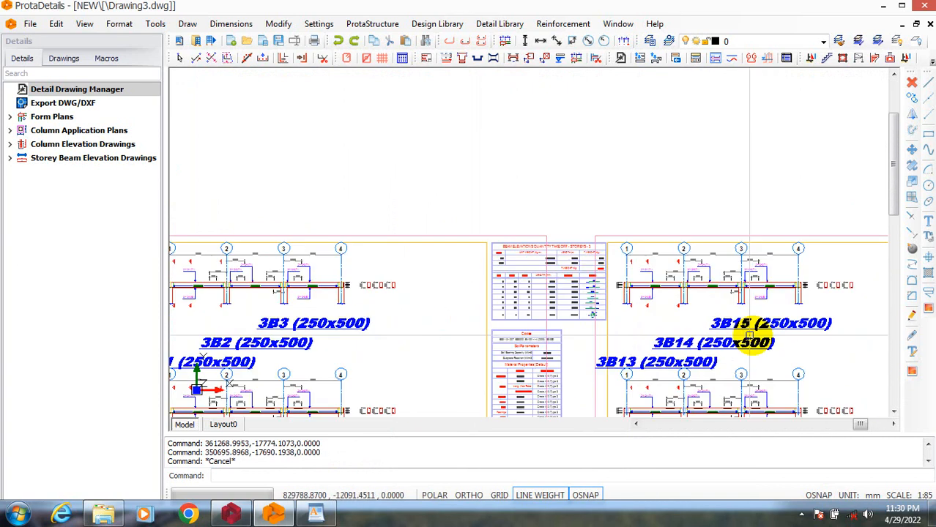
pyautogui.scroll(-3, 633, 344)
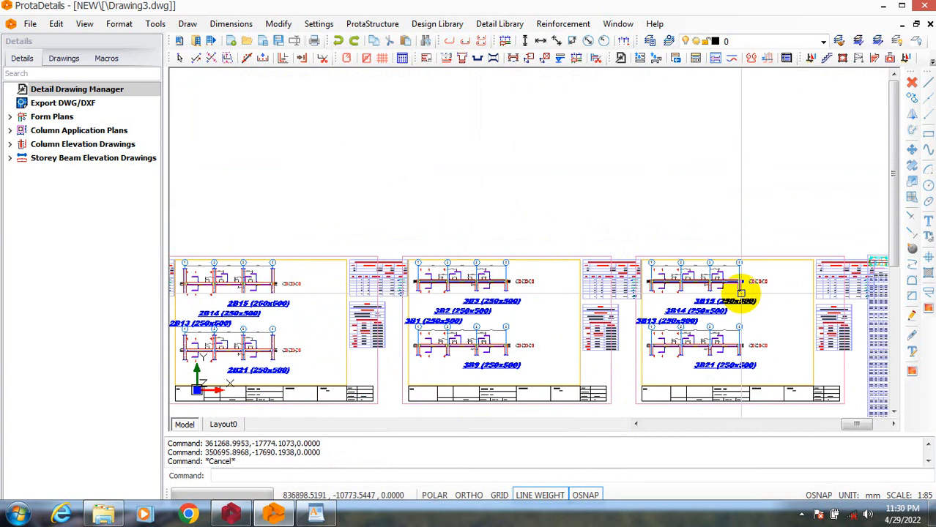
pyautogui.scroll(5, 631, 293)
pyautogui.scroll(-3, 624, 316)
pyautogui.scroll(4, 476, 309)
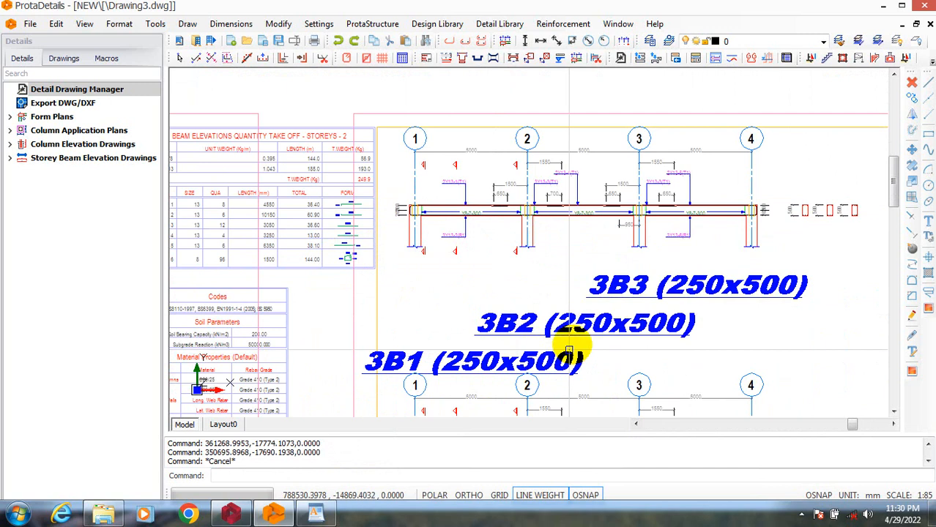
pyautogui.scroll(-4, 522, 397)
pyautogui.scroll(5, 531, 304)
pyautogui.scroll(-5, 483, 313)
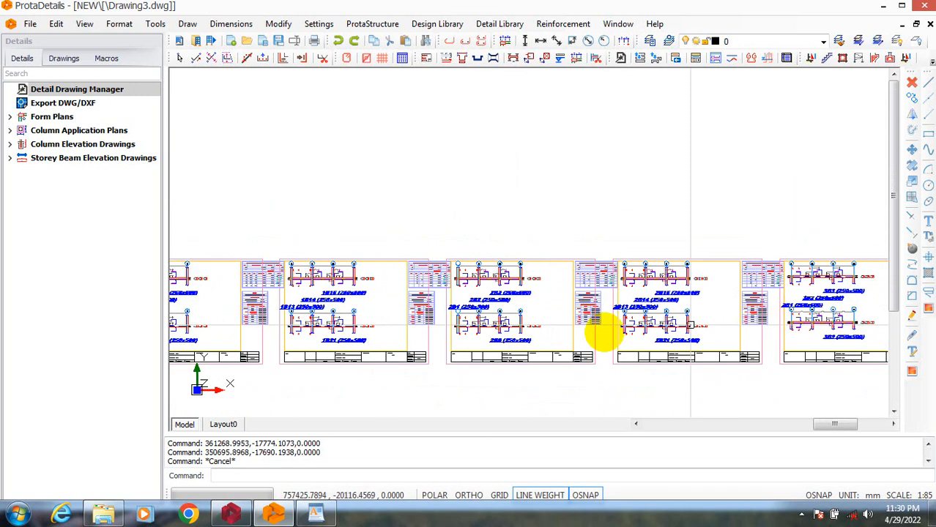
pyautogui.scroll(5, 602, 328)
pyautogui.scroll(-5, 491, 272)
pyautogui.scroll(-3, 597, 271)
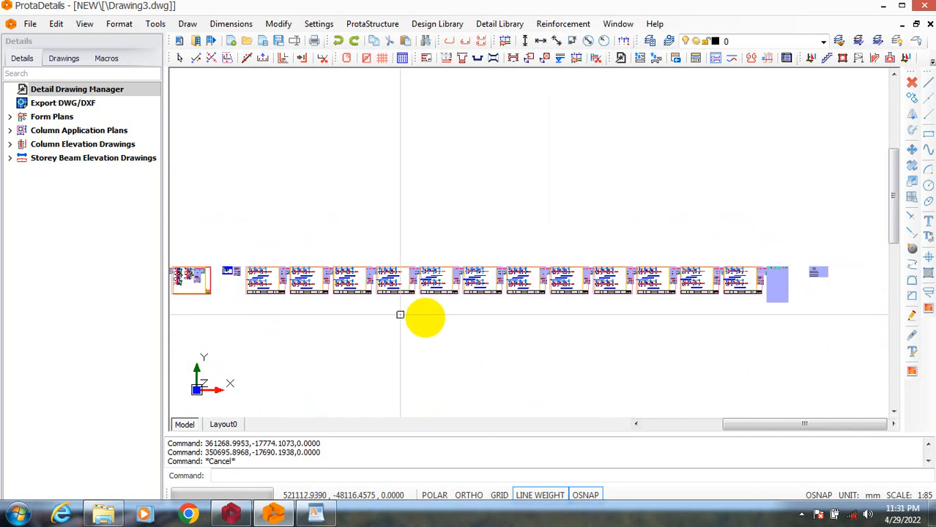
# Examine the column application plan sheet and compare it with the neighbouring column and beam elevation sheets.
pyautogui.scroll(-2, 425, 318)
pyautogui.scroll(4, 341, 351)
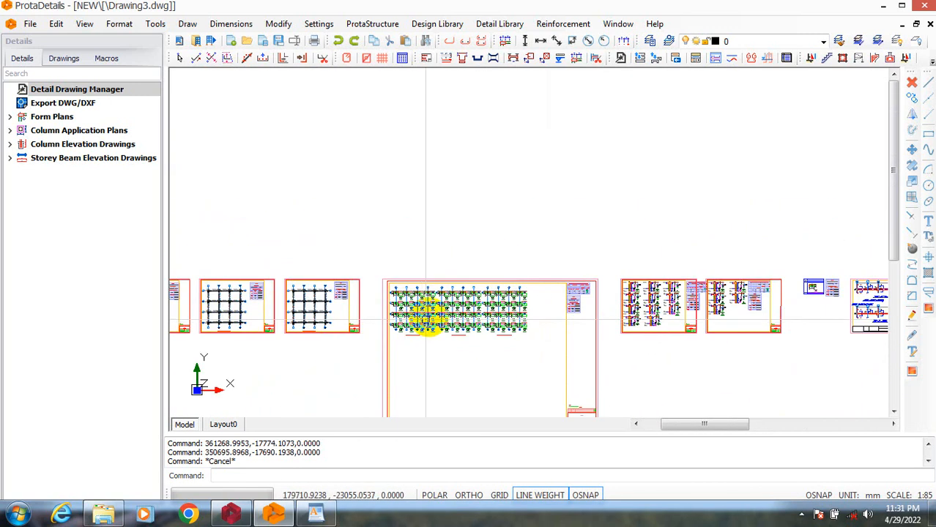
pyautogui.scroll(2, 194, 304)
pyautogui.scroll(-4, 194, 304)
pyautogui.scroll(3, 390, 319)
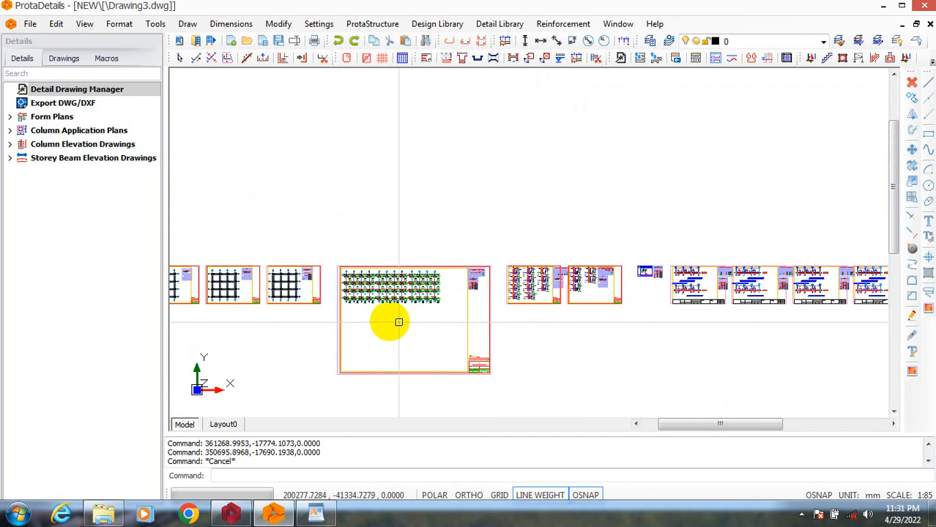
pyautogui.scroll(2, 477, 241)
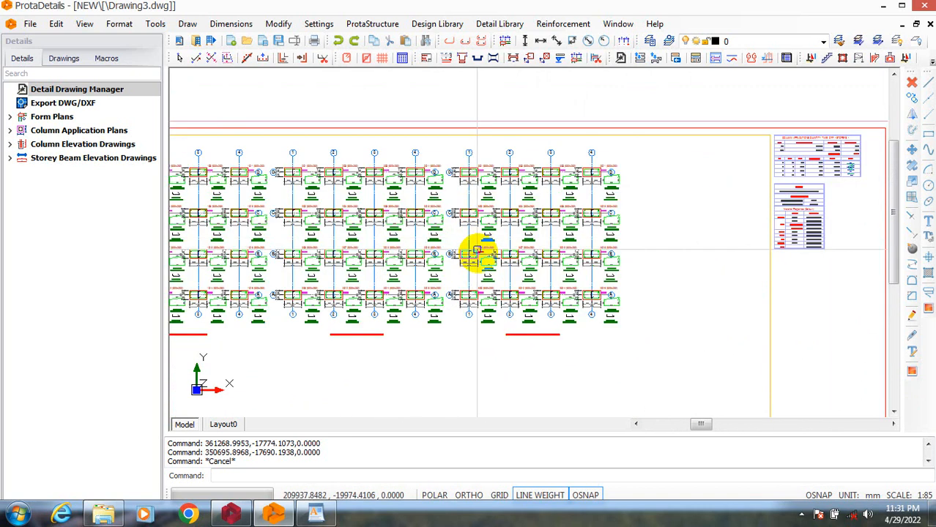
pyautogui.scroll(-4, 412, 261)
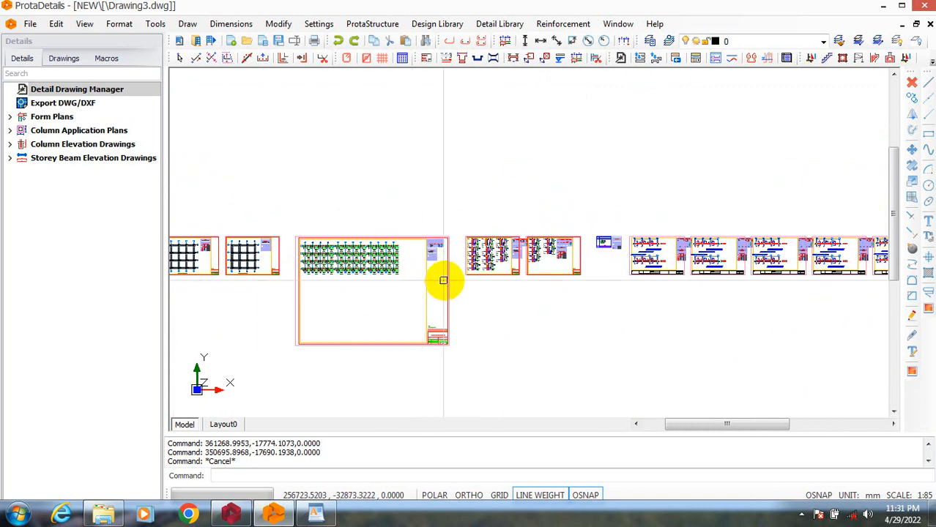
pyautogui.scroll(-1, 624, 271)
pyautogui.scroll(3, 624, 271)
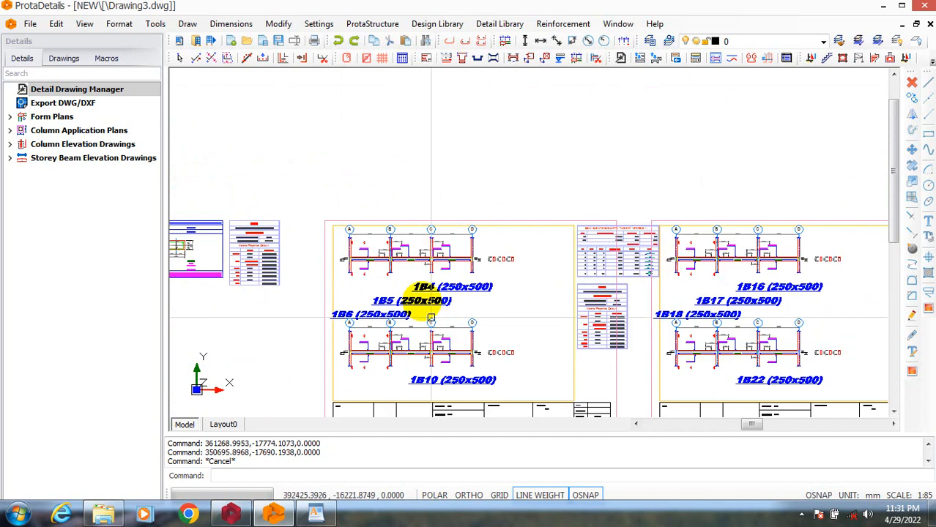
# Erase all the generated sheets and tables from model space.
pyautogui.scroll(-4, 544, 303)
pyautogui.write('e')
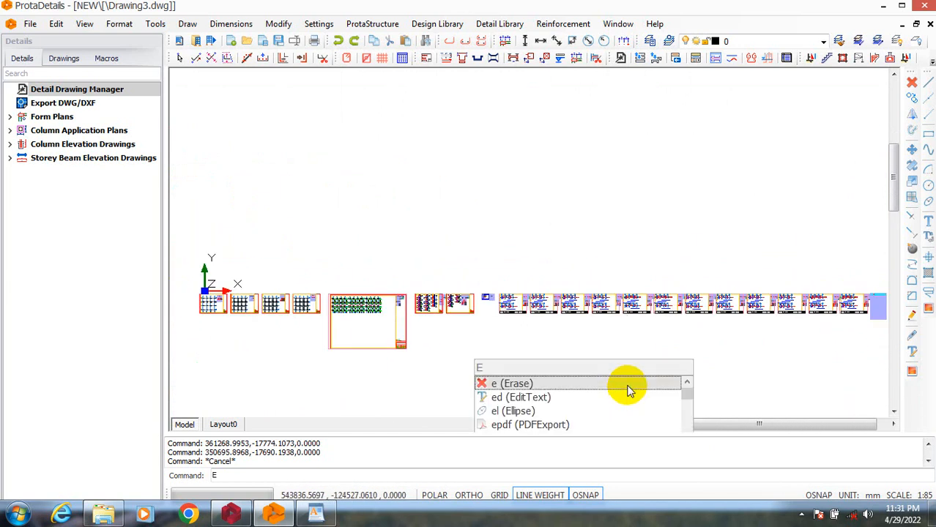
pyautogui.press('Return')
pyautogui.scroll(-3, 595, 348)
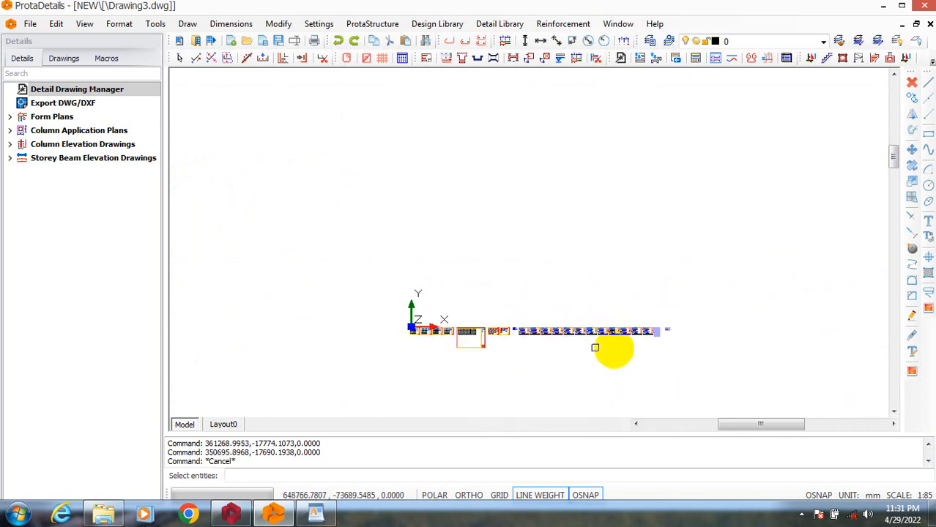
pyautogui.click(687, 363)
pyautogui.click(304, 228)
pyautogui.press('Return')
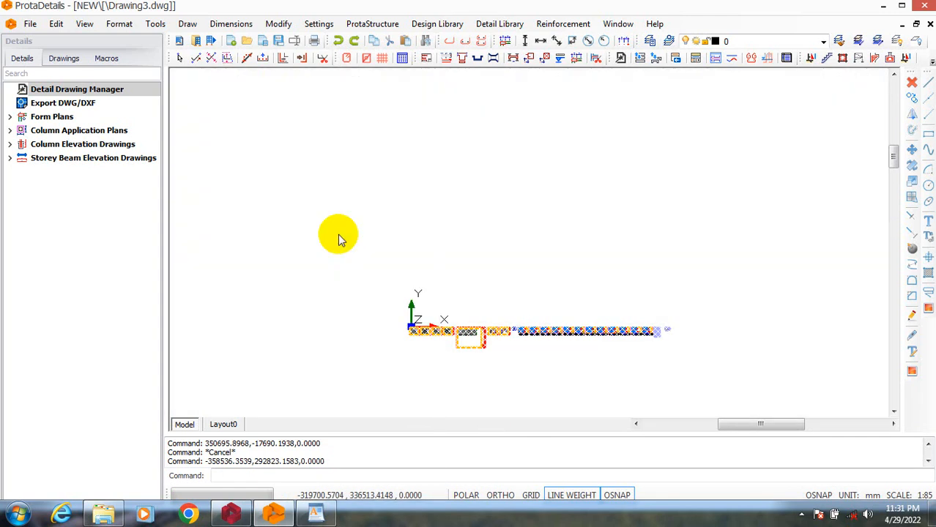
# Complete the erase of the selected sheets and tables to empty model space.
pyautogui.rightClick(323, 233)
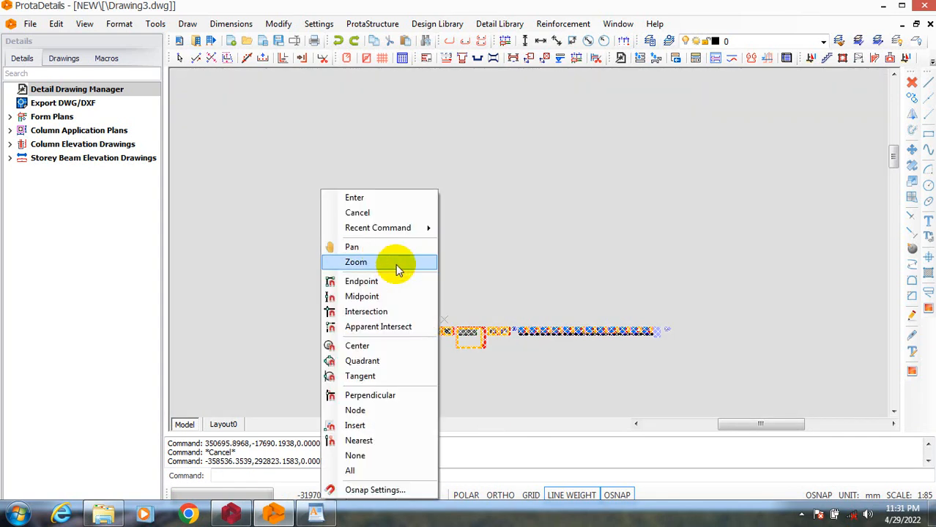
pyautogui.click(394, 199)
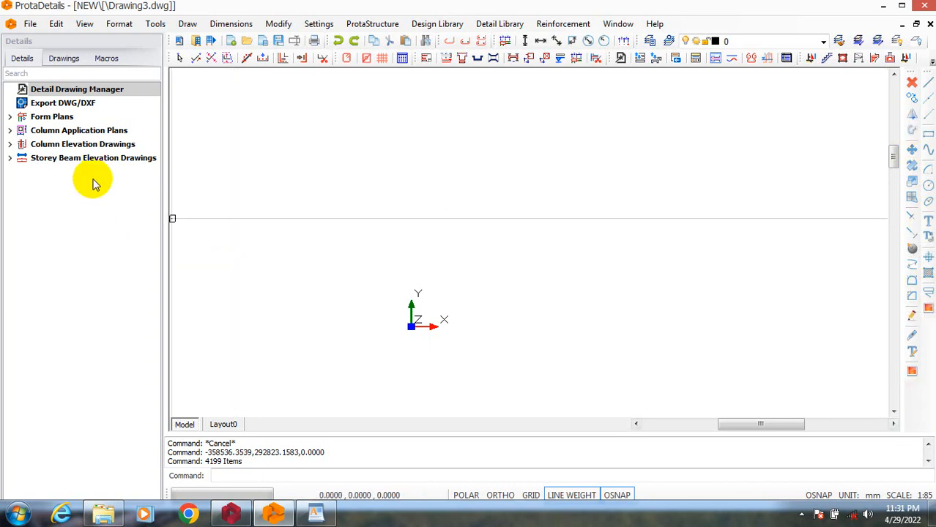
# Open the Draw Column Elevations settings for the column elevation drawings of all storeys.
pyautogui.click(11, 131)
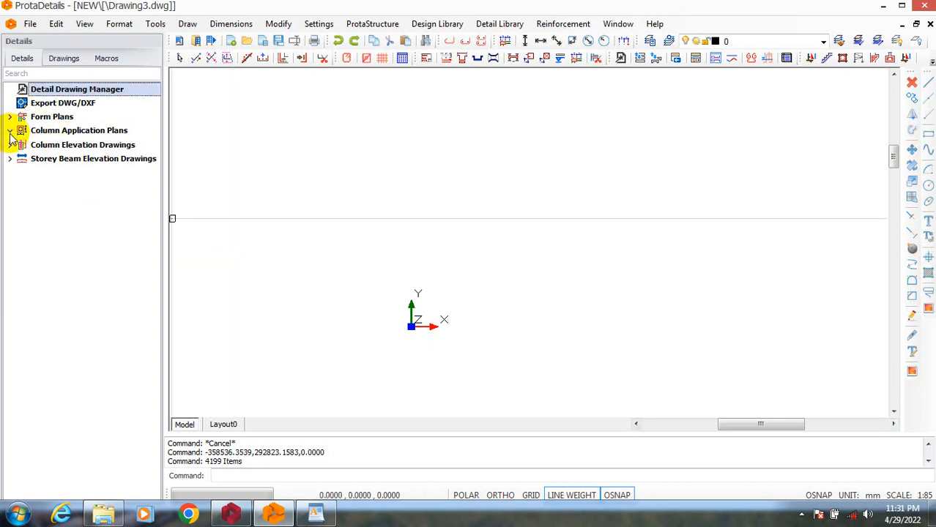
pyautogui.doubleClick(54, 131)
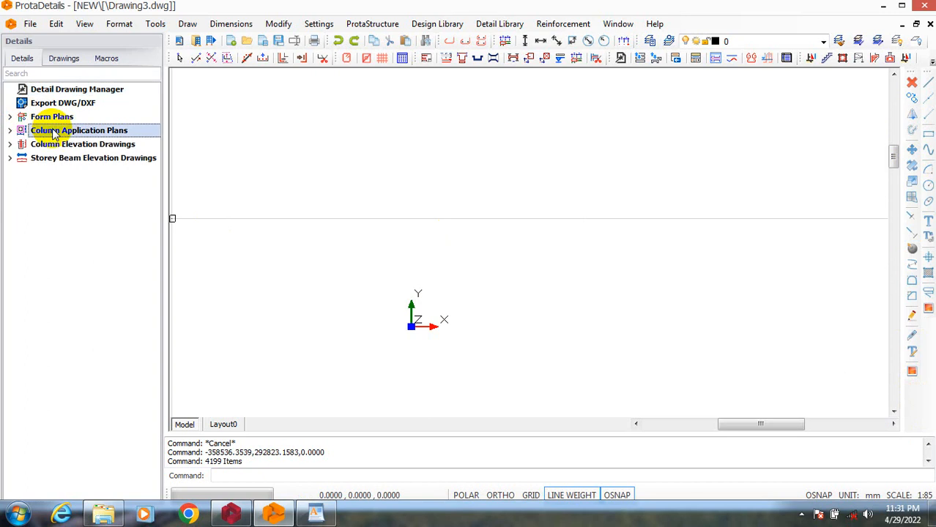
pyautogui.click(10, 144)
pyautogui.click(73, 147)
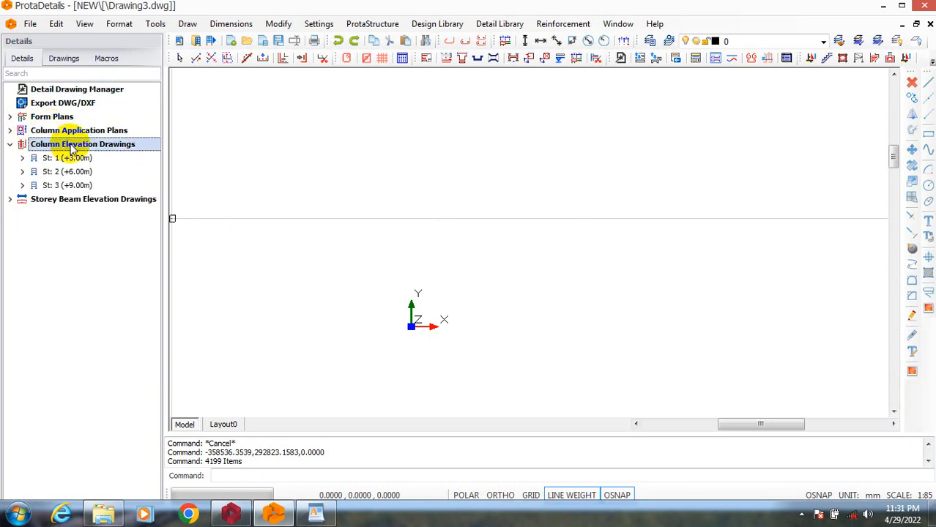
pyautogui.rightClick(73, 148)
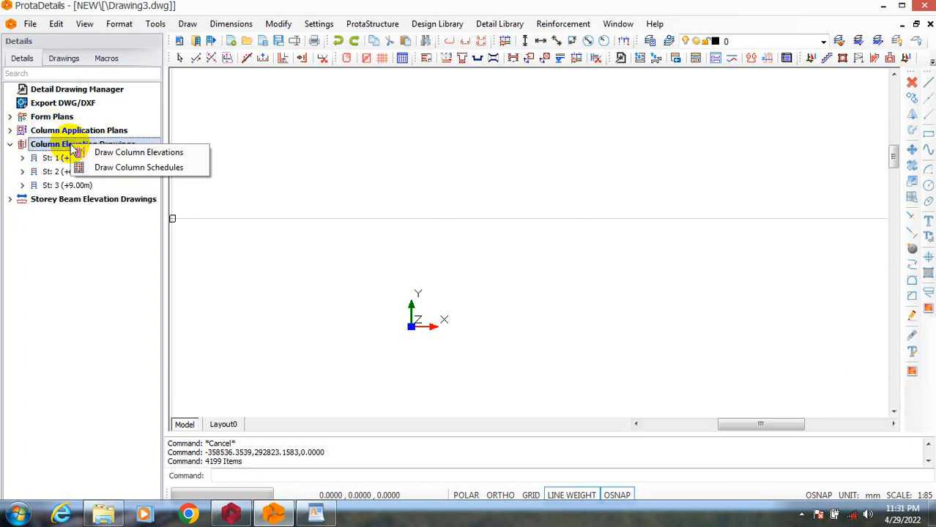
pyautogui.click(174, 154)
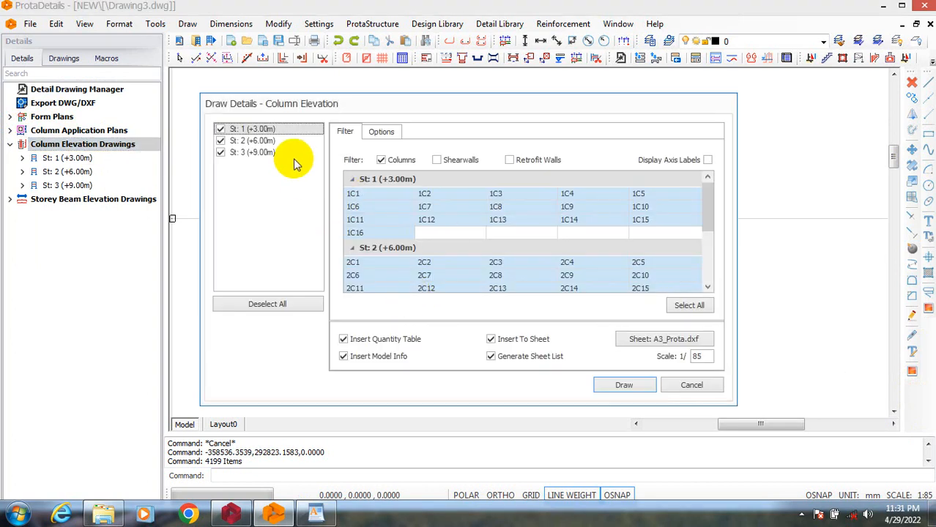
# Review the column elevation filter and drawing options, keeping storeys St: 1, St: 2 and St: 3 included.
pyautogui.click(222, 141)
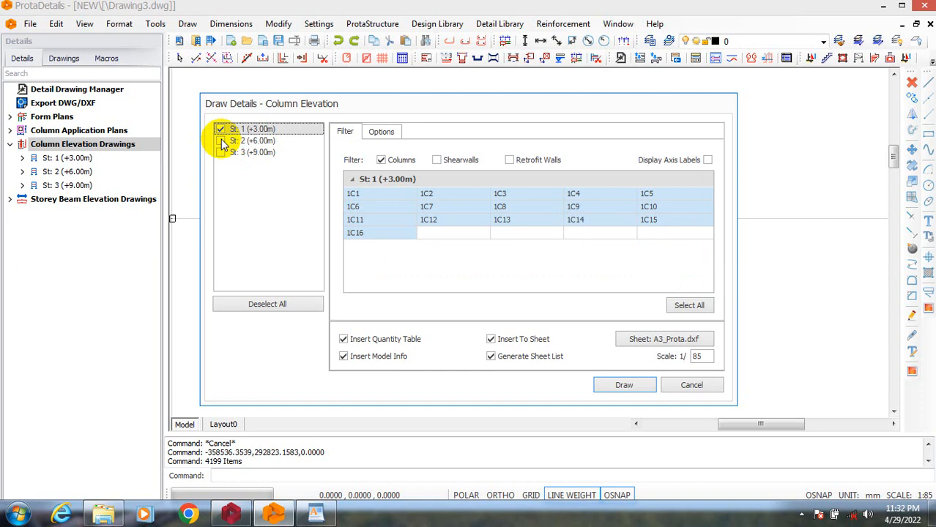
pyautogui.click(222, 141)
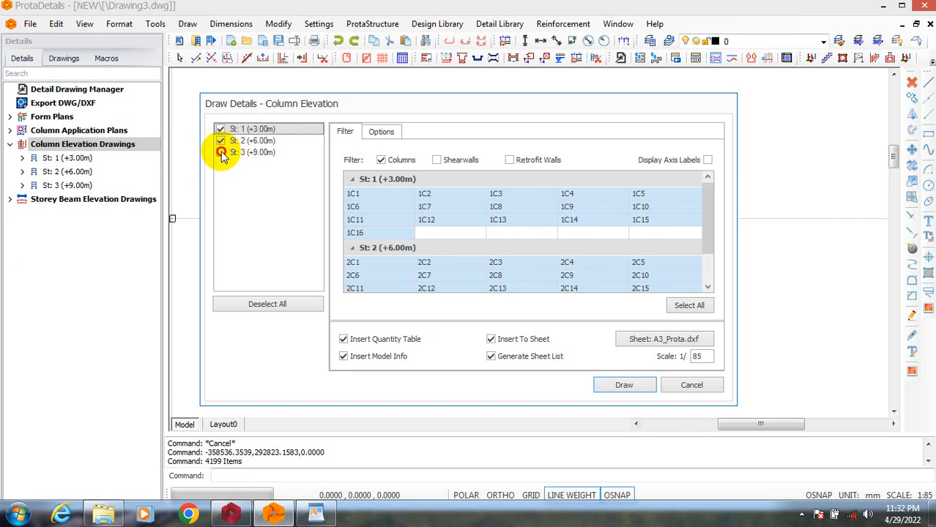
pyautogui.click(221, 153)
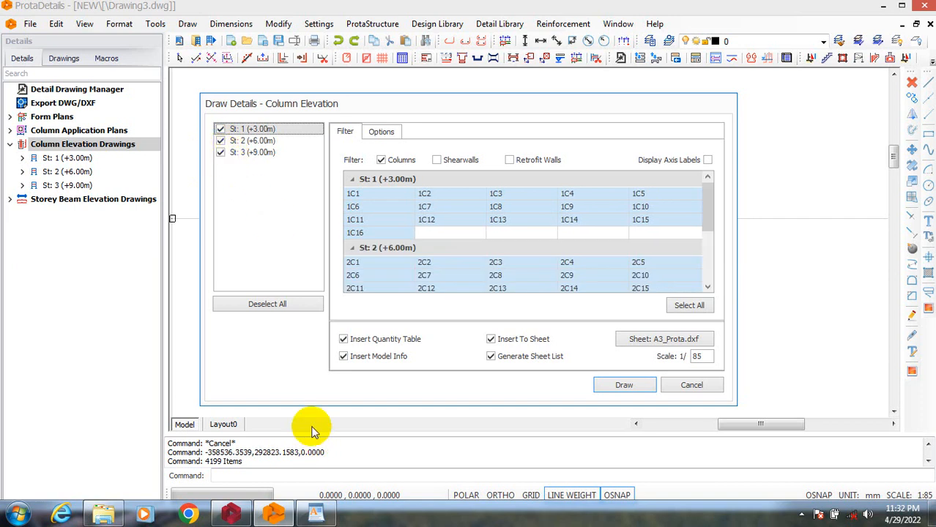
pyautogui.click(380, 133)
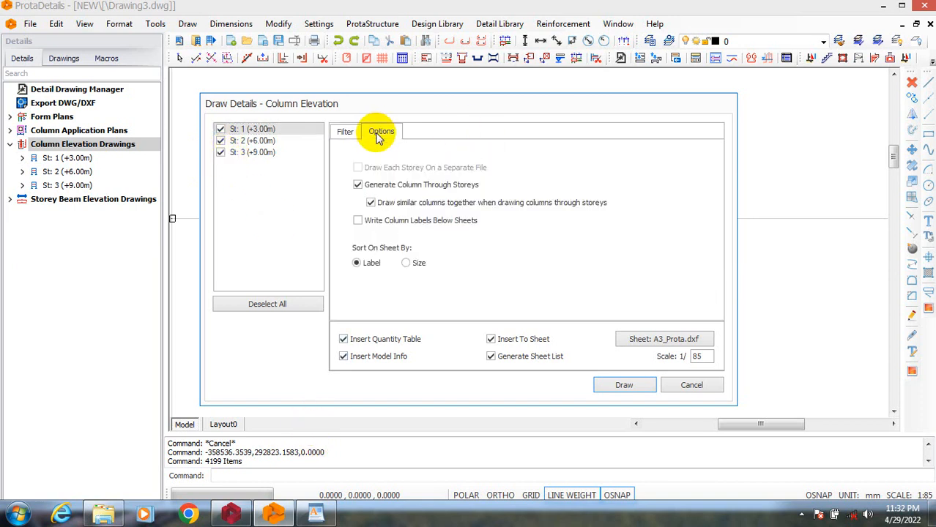
pyautogui.click(352, 132)
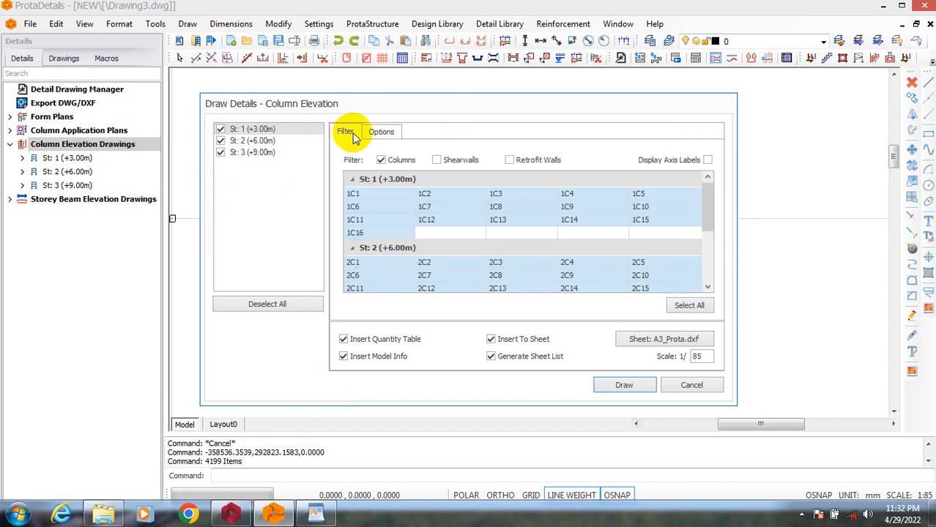
pyautogui.click(386, 137)
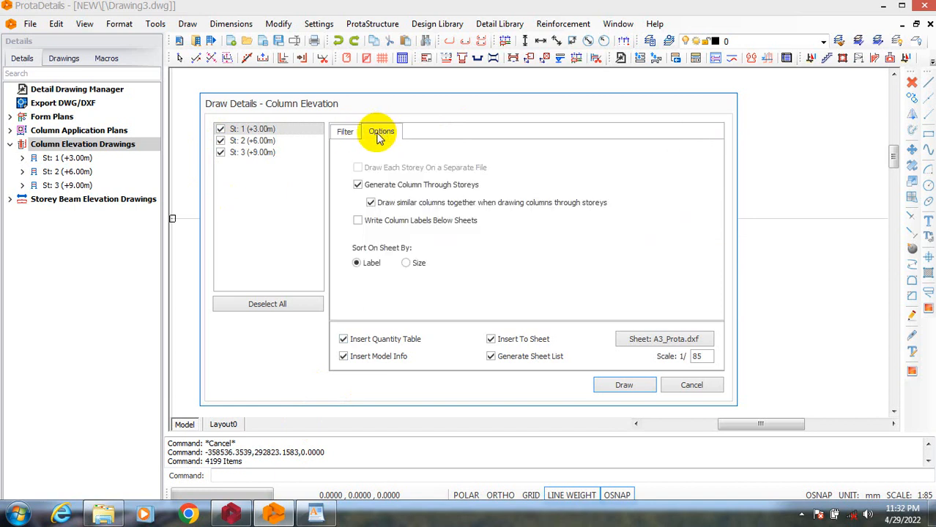
pyautogui.click(343, 133)
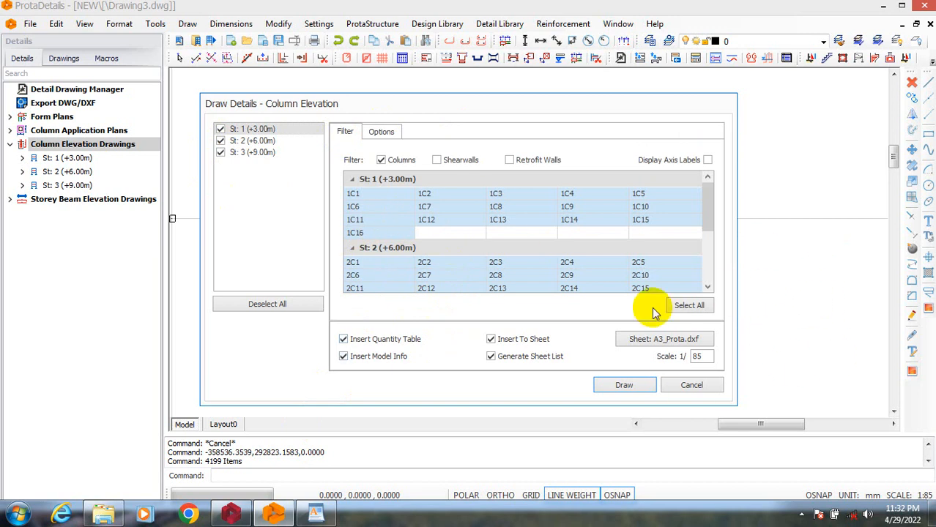
# Draw the column elevations with column labels below the sheets and no quantity table, closing the generated sheet list.
pyautogui.click(381, 134)
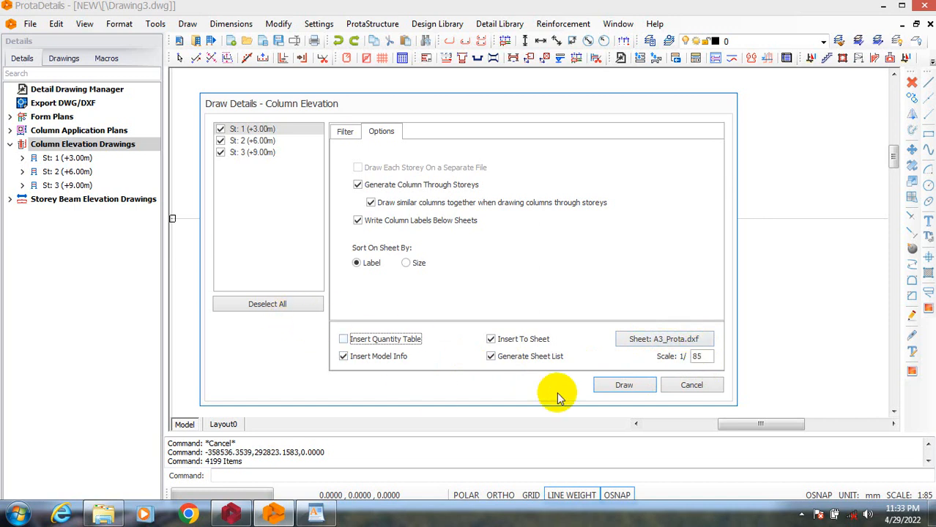
pyautogui.click(623, 385)
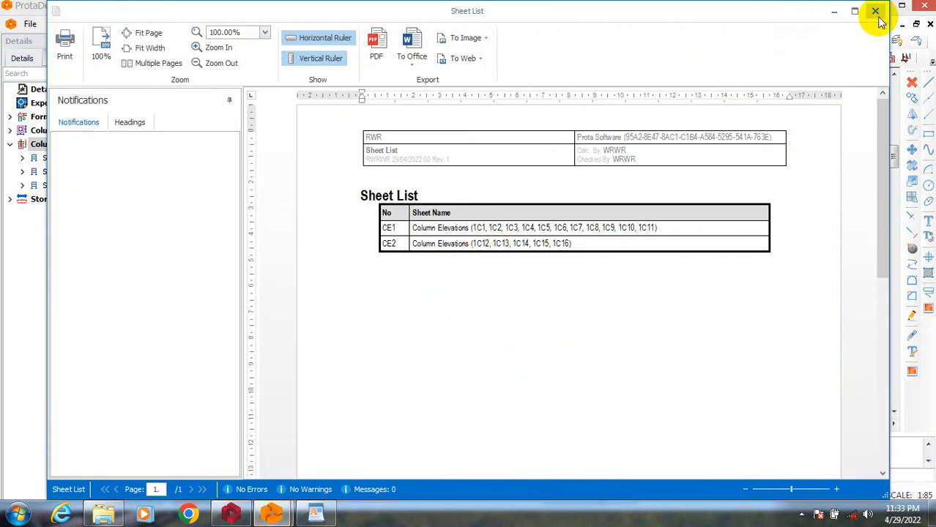
pyautogui.click(872, 15)
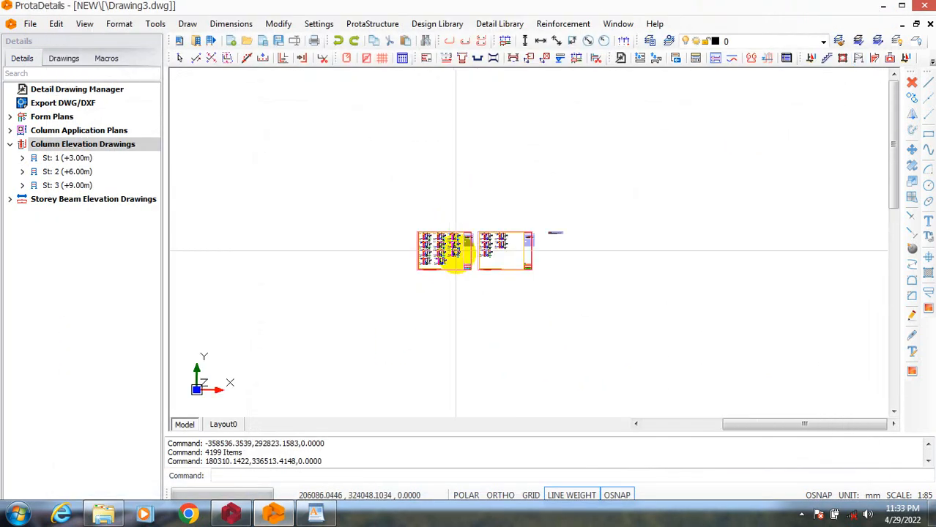
# Examine the new column elevation sheets, checking the grouped column labels, reinforcement details and codes tables.
pyautogui.scroll(2, 456, 195)
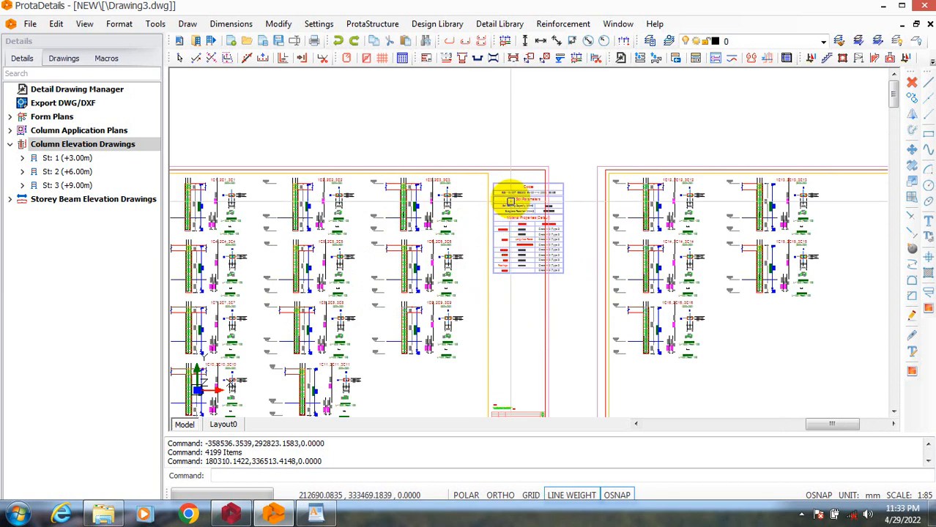
pyautogui.scroll(3, 507, 232)
pyautogui.scroll(-3, 528, 216)
pyautogui.scroll(6, 407, 188)
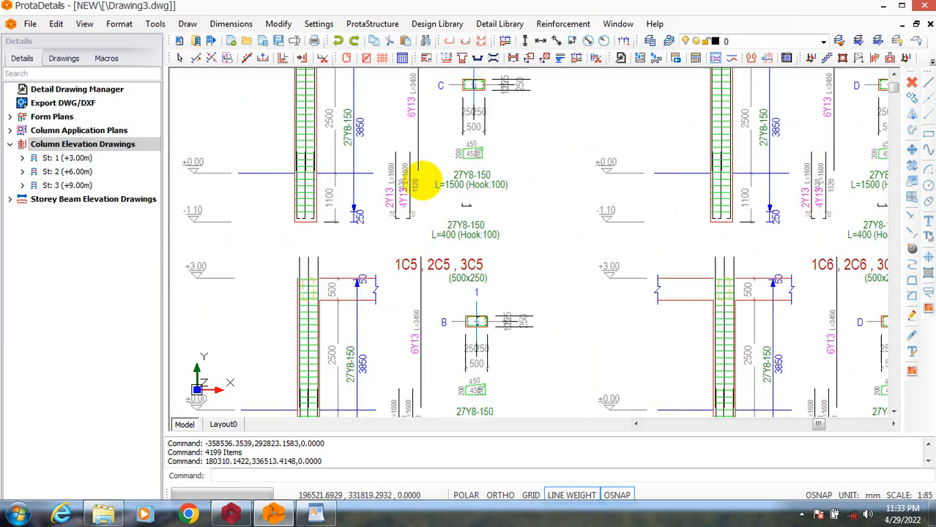
pyautogui.scroll(-3, 532, 215)
pyautogui.scroll(6, 439, 188)
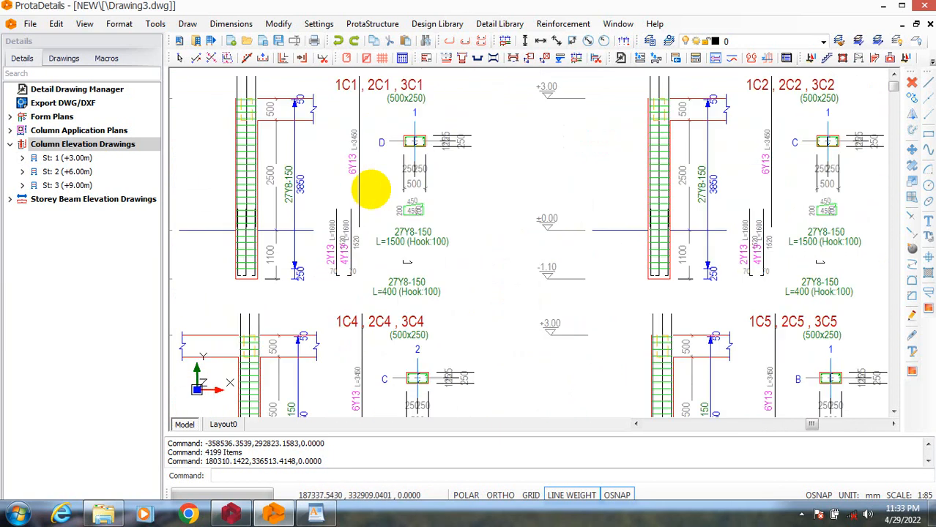
pyautogui.scroll(2, 272, 120)
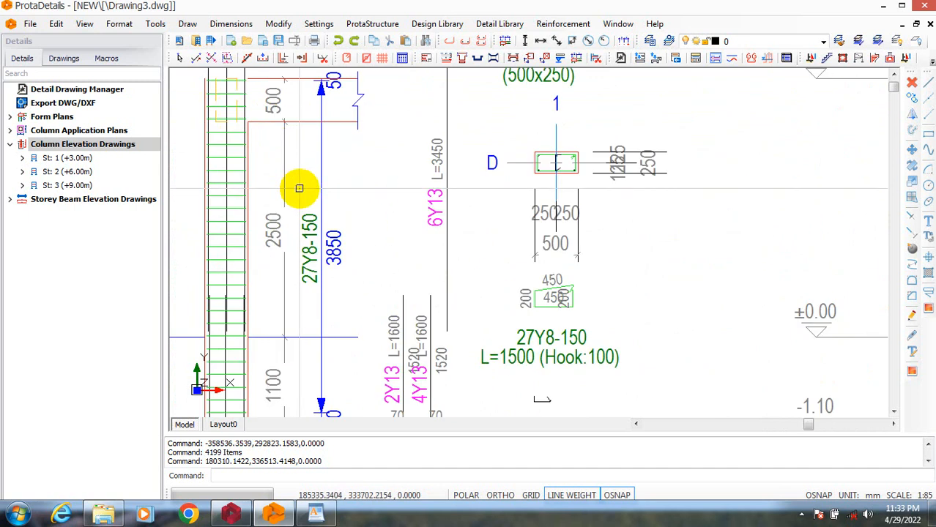
pyautogui.scroll(-5, 326, 198)
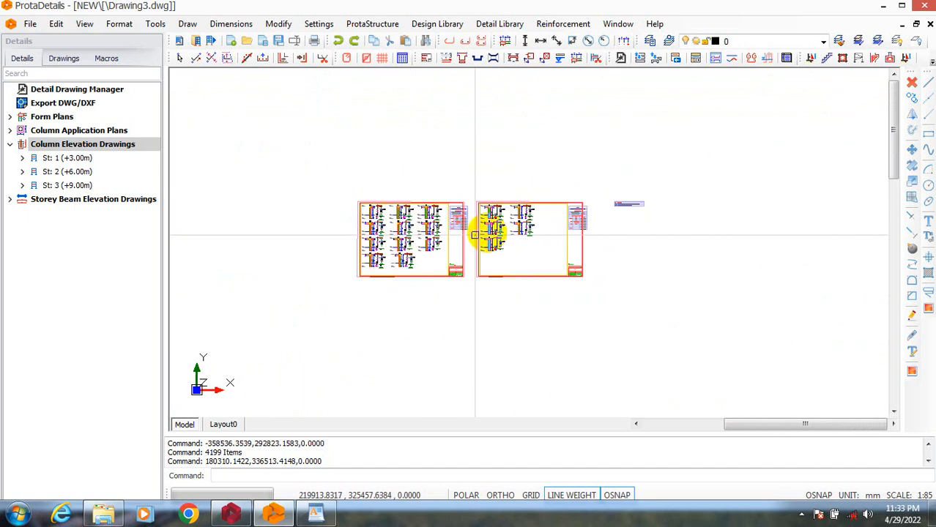
# Try to move the codes and material properties table on the first column elevation sheet inside the border.
pyautogui.scroll(2, 436, 227)
pyautogui.scroll(2, 437, 228)
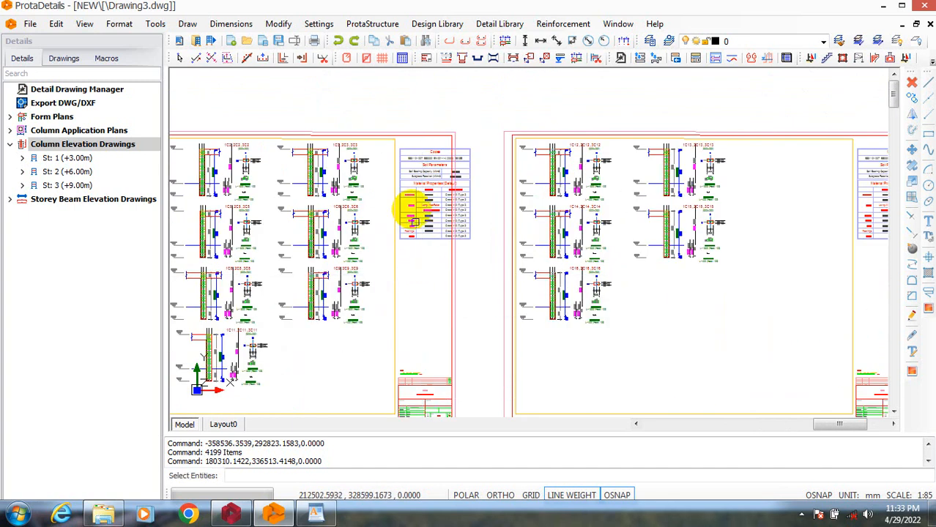
pyautogui.moveTo(369, 106); pyautogui.dragTo(404, 157)
pyautogui.click(391, 108)
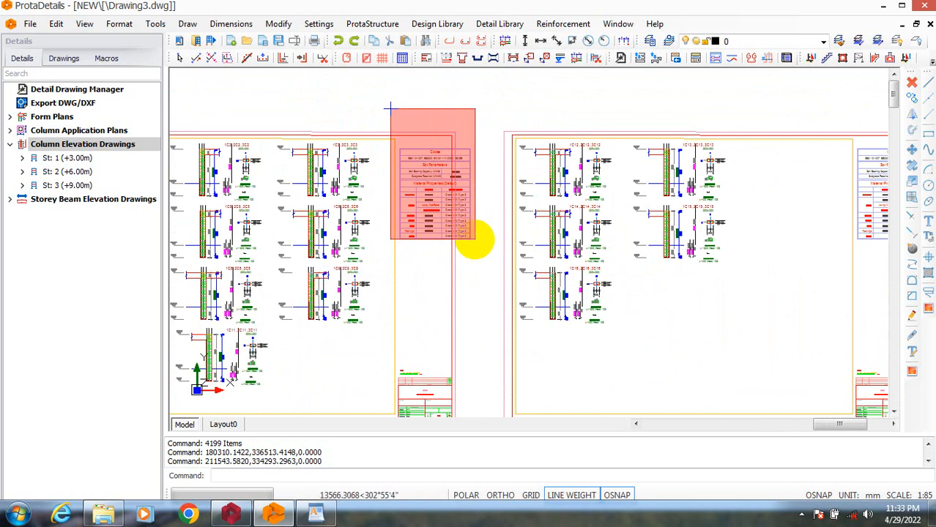
pyautogui.click(477, 252)
pyautogui.rightClick(486, 170)
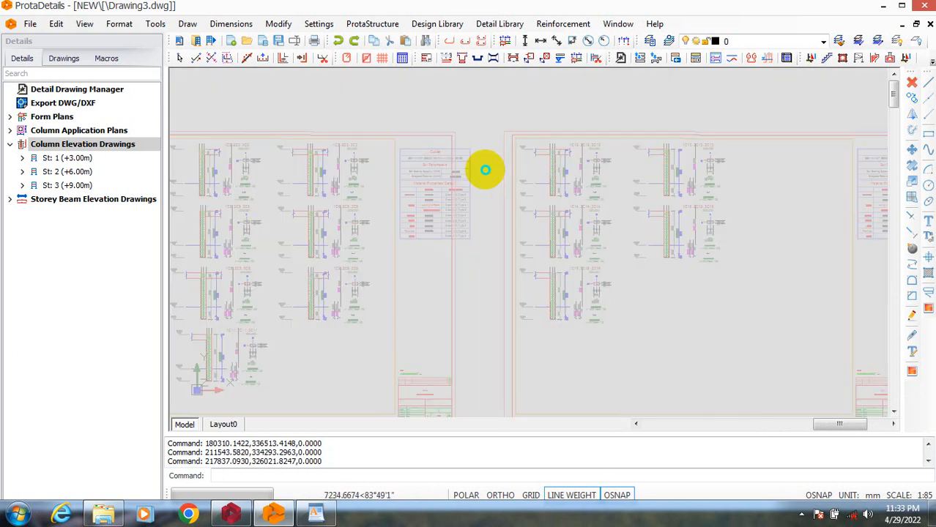
pyautogui.click(518, 178)
pyautogui.click(517, 177)
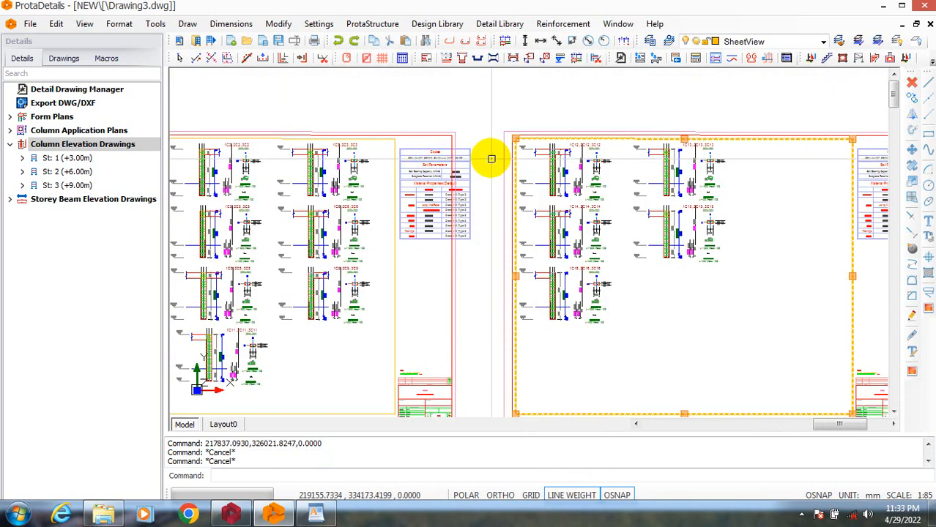
pyautogui.click(490, 157)
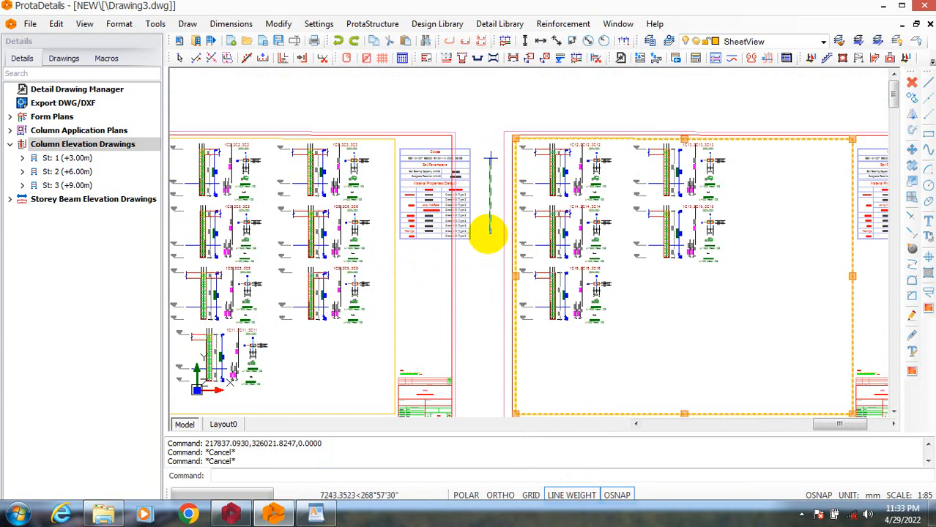
pyautogui.click(487, 235)
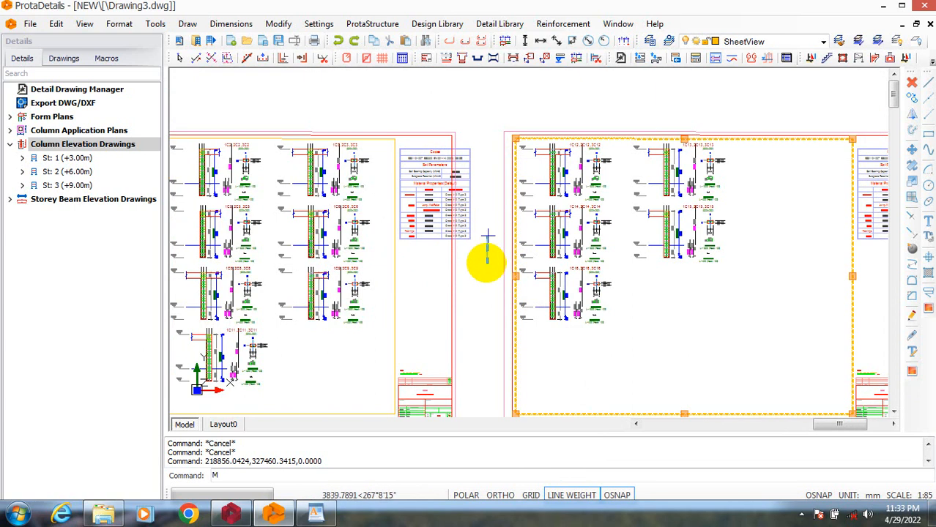
pyautogui.press('Escape')
pyautogui.write('M')
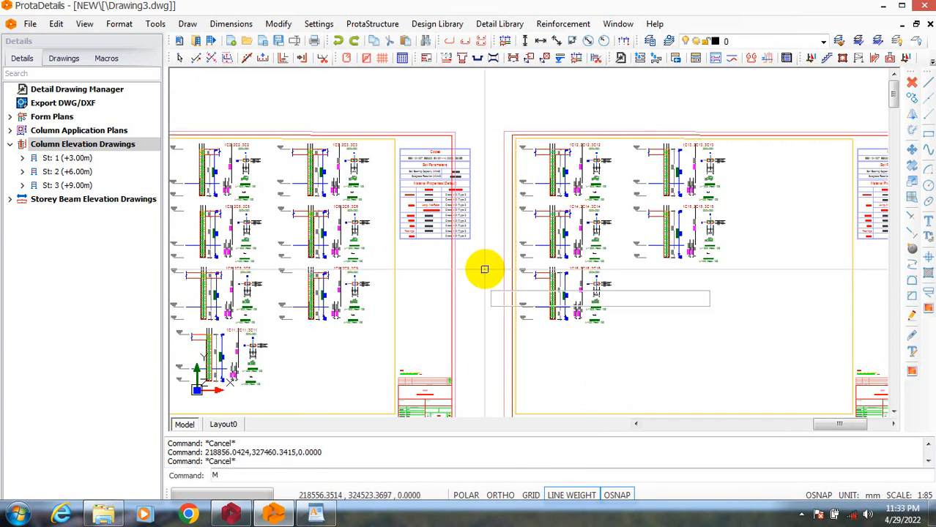
pyautogui.press('Return')
pyautogui.click(437, 178)
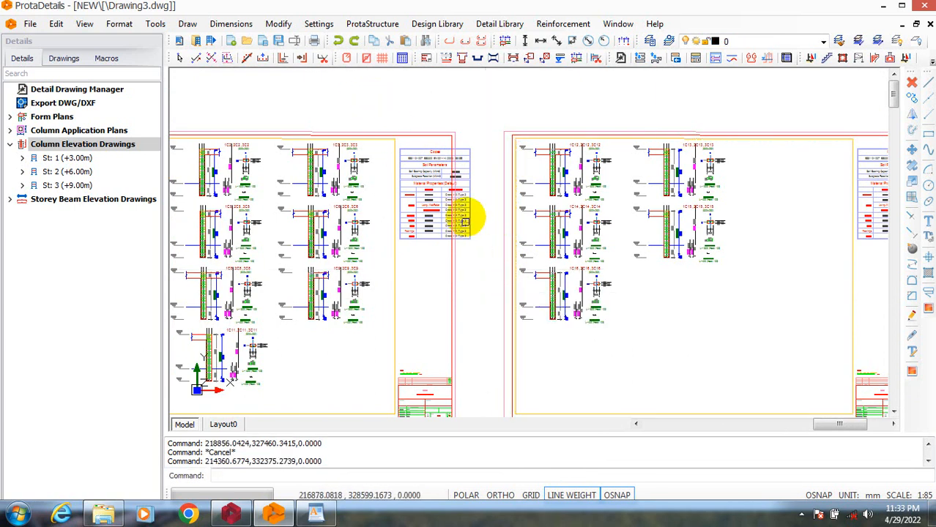
pyautogui.press('Escape')
pyautogui.write('M')
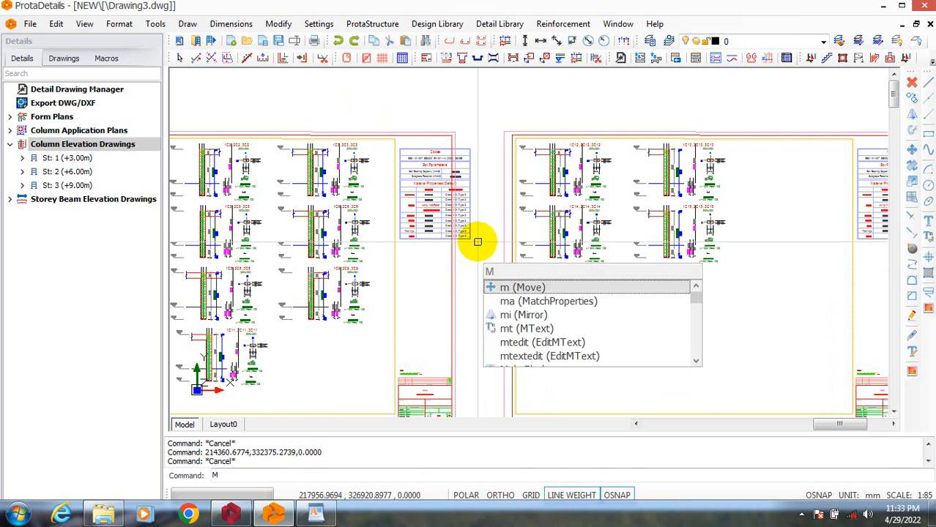
pyautogui.press('Return')
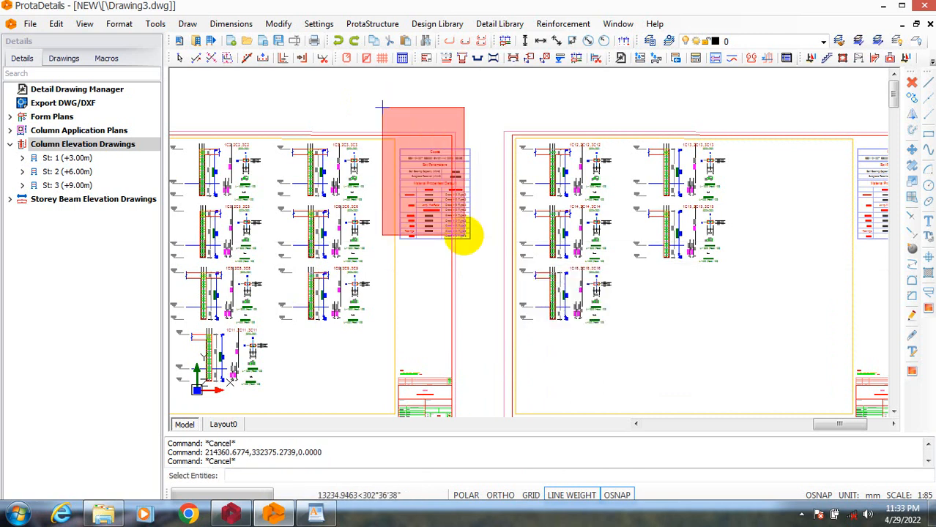
pyautogui.click(487, 275)
pyautogui.rightClick(483, 172)
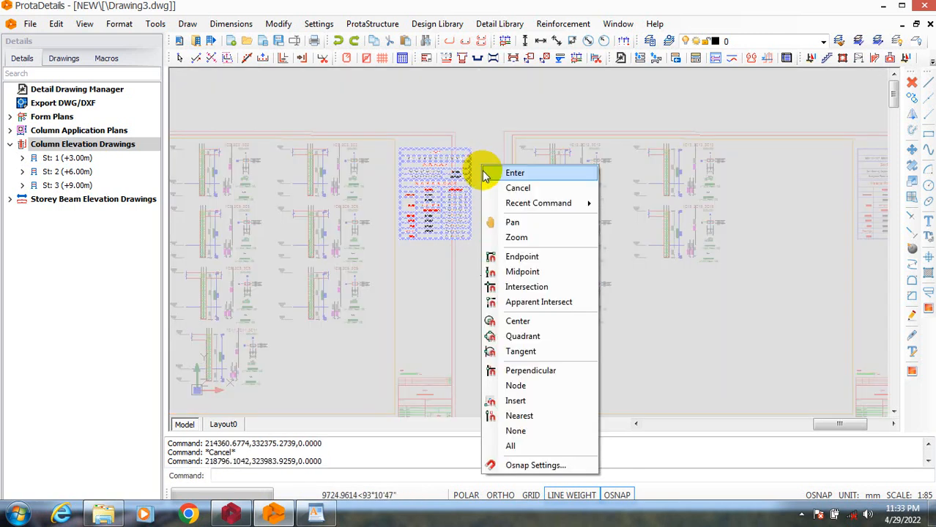
pyautogui.click(515, 173)
pyautogui.click(482, 163)
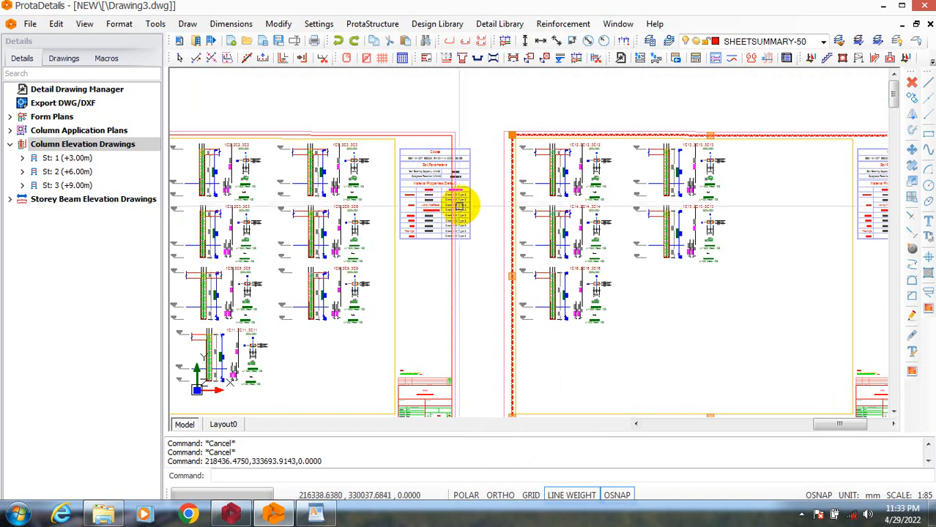
pyautogui.press('Escape')
pyautogui.write('M')
pyautogui.press('Return')
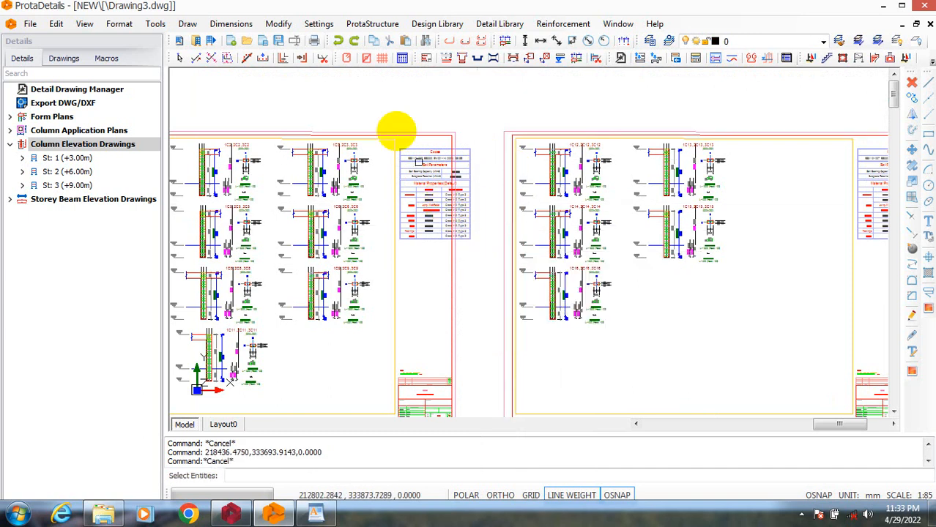
pyautogui.click(437, 156)
pyautogui.click(405, 141)
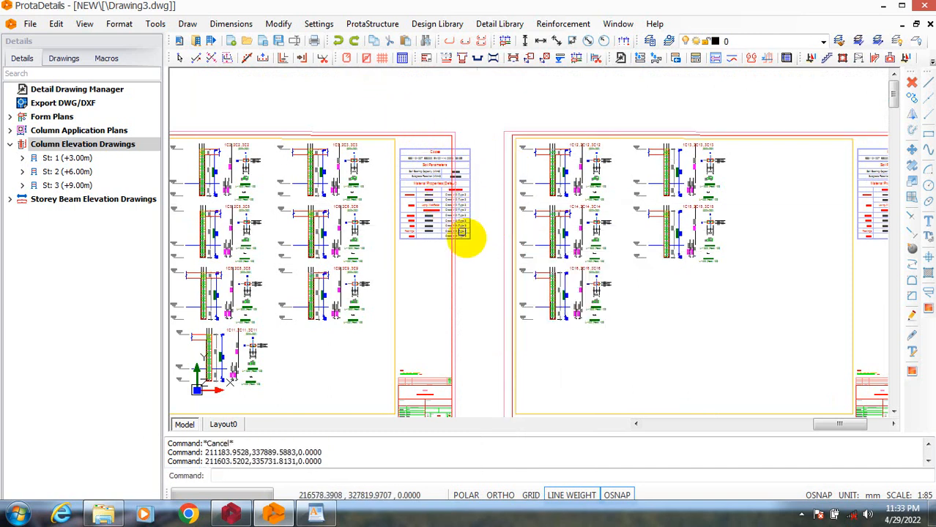
pyautogui.click(484, 246)
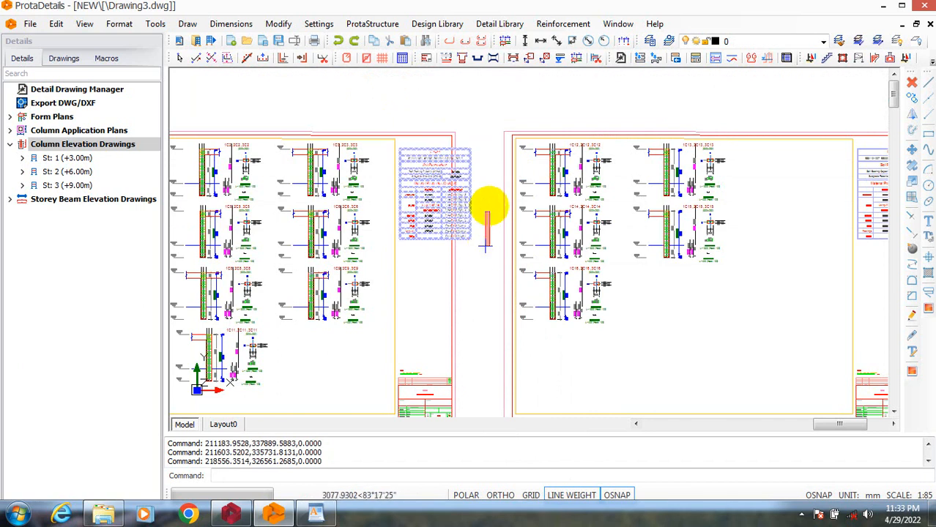
pyautogui.rightClick(484, 191)
pyautogui.click(500, 208)
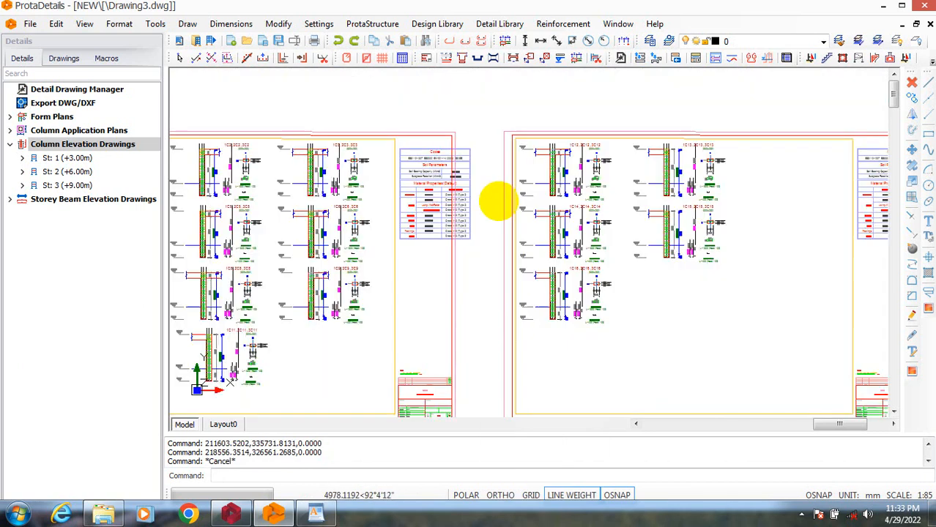
pyautogui.click(490, 194)
pyautogui.click(464, 288)
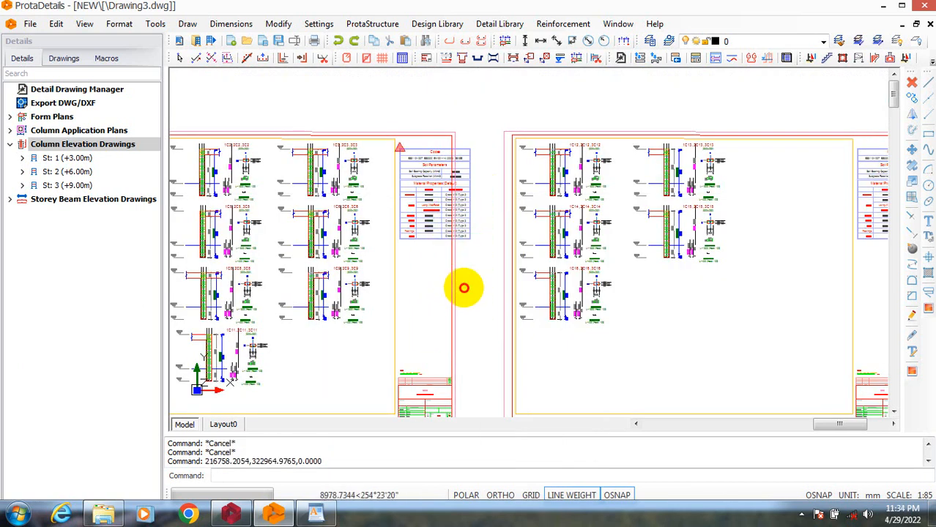
pyautogui.press('Escape')
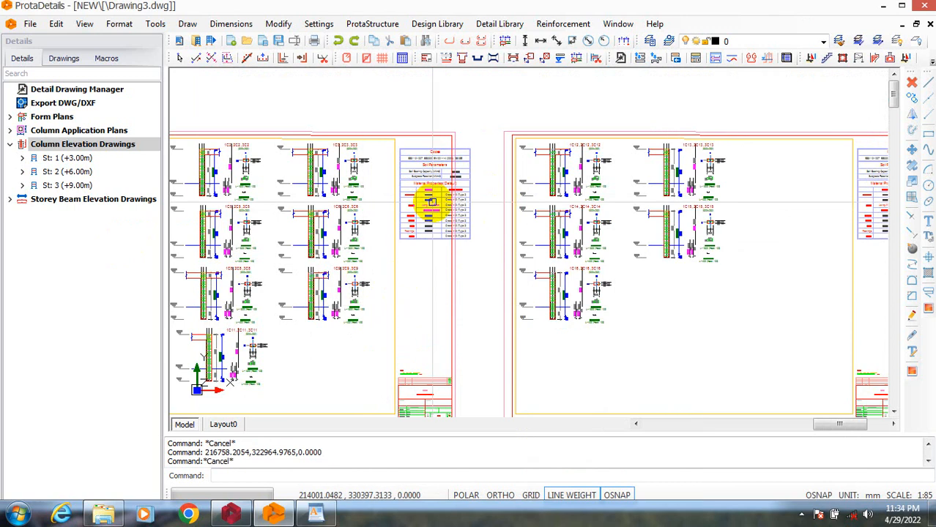
pyautogui.write('m')
pyautogui.press('Return')
pyautogui.scroll(4, 387, 150)
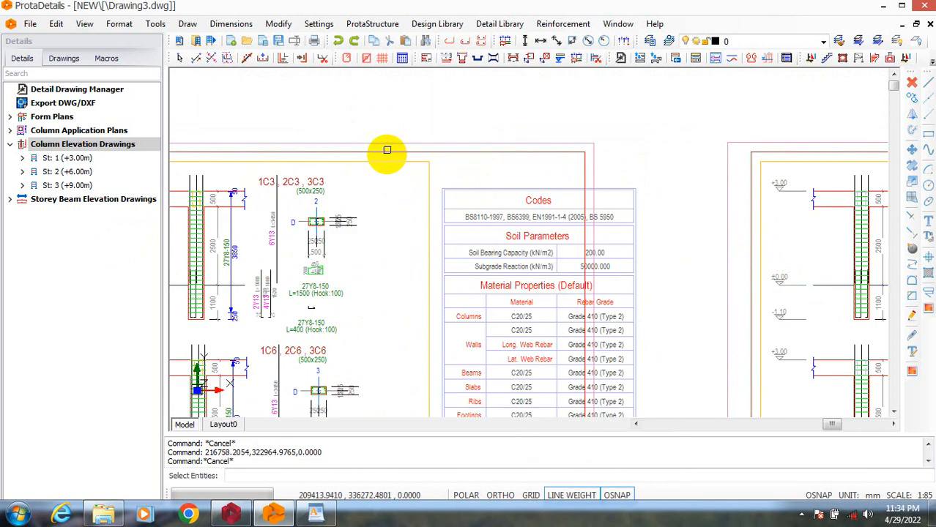
pyautogui.click(400, 172)
pyautogui.scroll(-4, 497, 268)
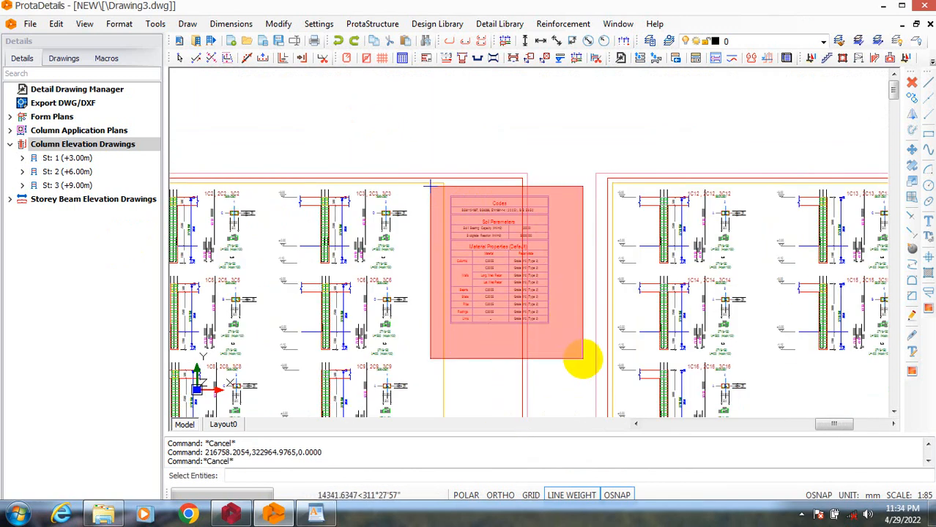
pyautogui.click(559, 315)
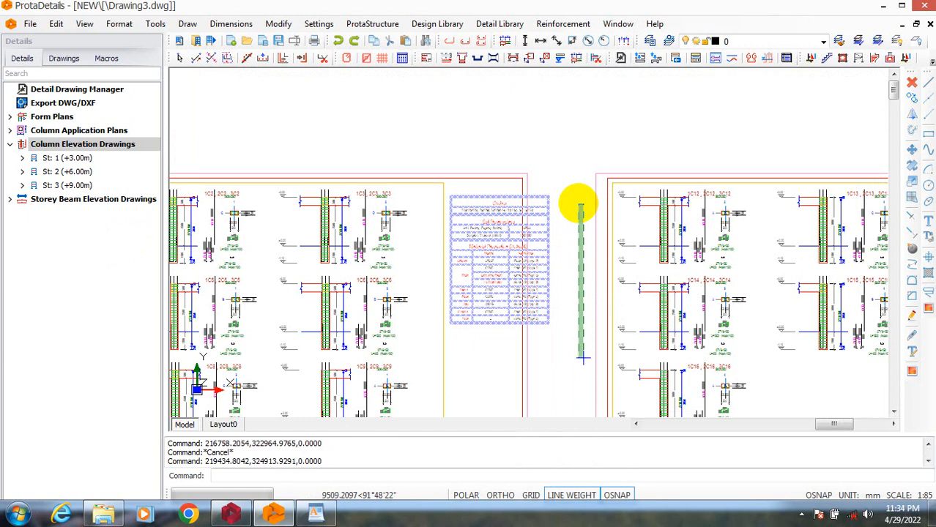
pyautogui.rightClick(571, 233)
pyautogui.press('Escape')
pyautogui.press('Escape')
pyautogui.press('Escape')
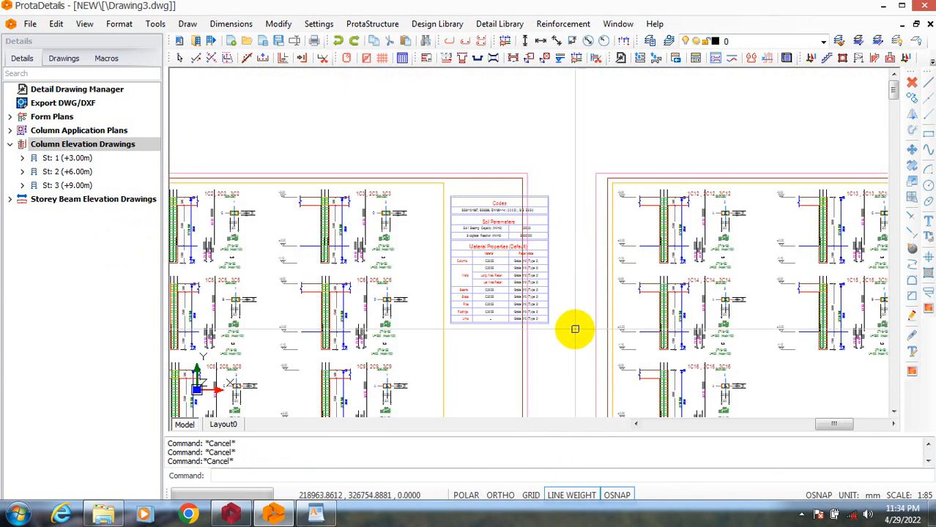
pyautogui.click(571, 342)
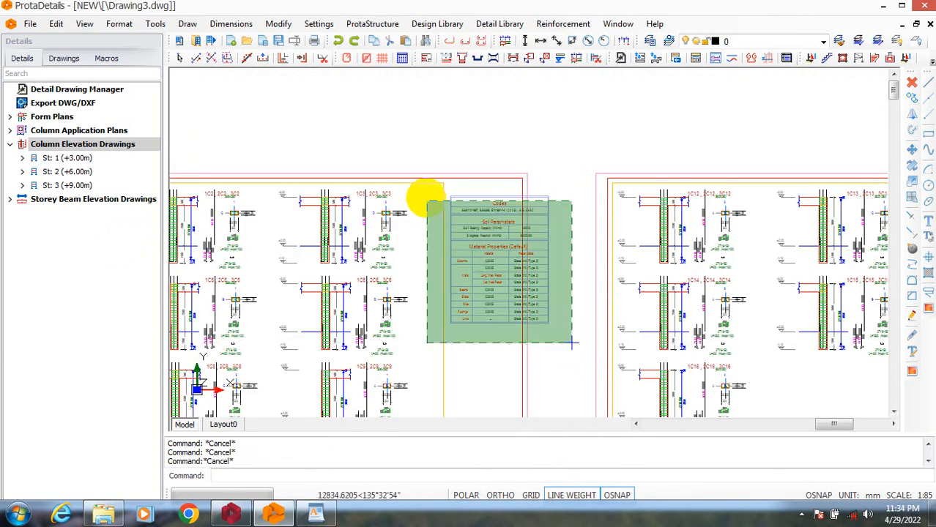
pyautogui.click(418, 160)
pyautogui.press('Escape')
pyautogui.scroll(5, 460, 174)
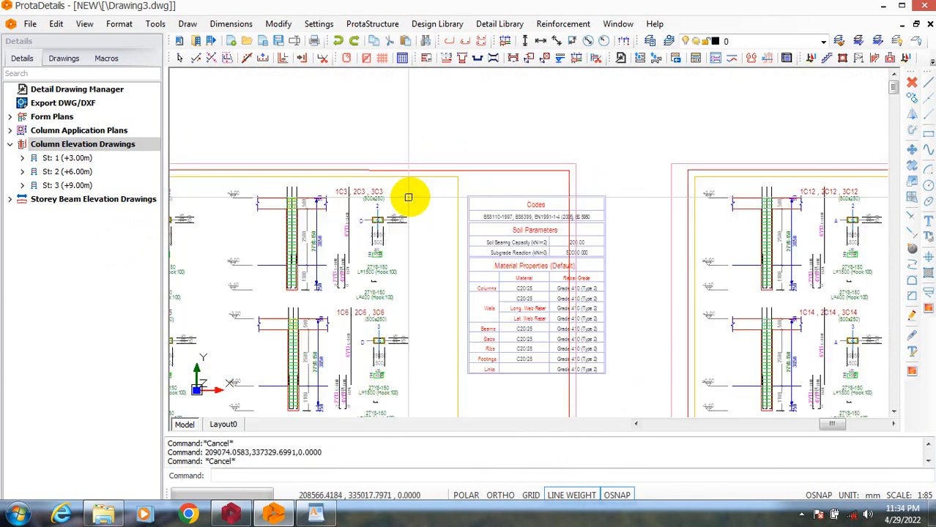
pyautogui.scroll(-3, 469, 190)
pyautogui.click(633, 353)
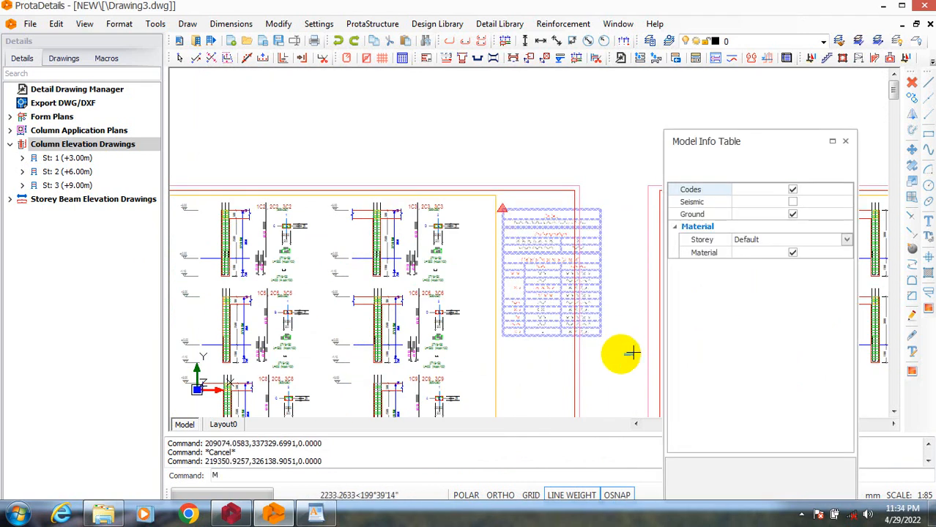
pyautogui.press('Escape')
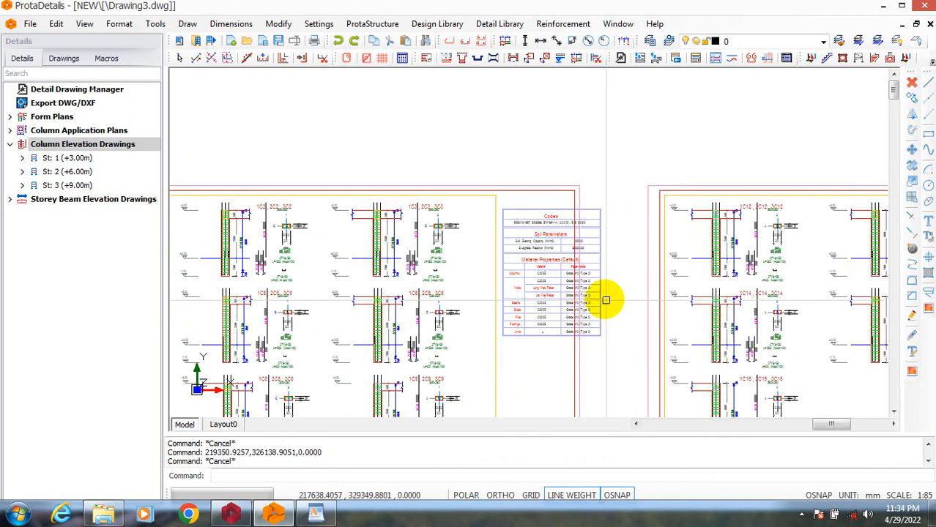
pyautogui.write('m')
pyautogui.press('Return')
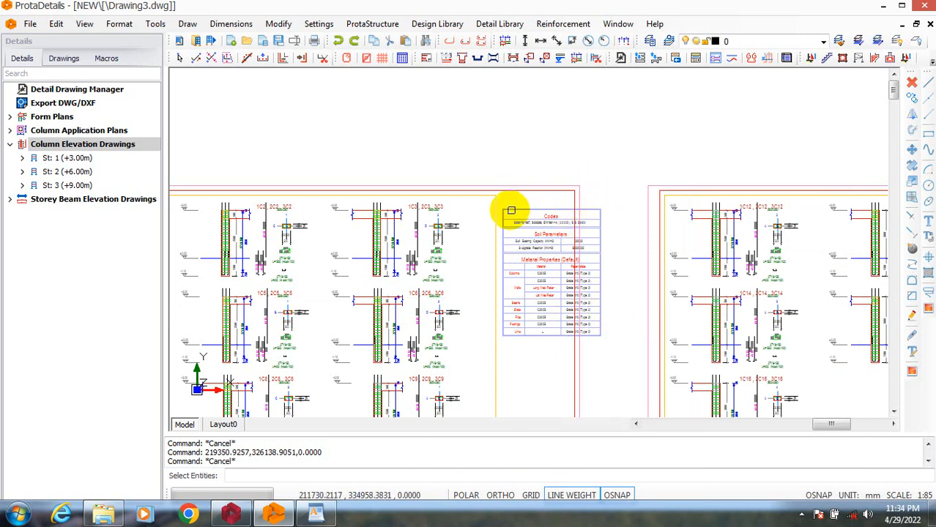
pyautogui.click(476, 203)
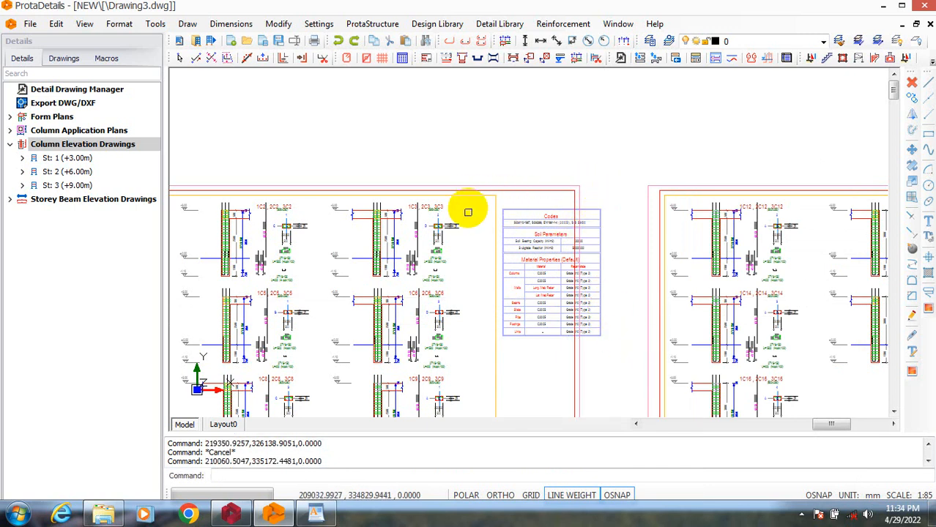
pyautogui.press('Escape')
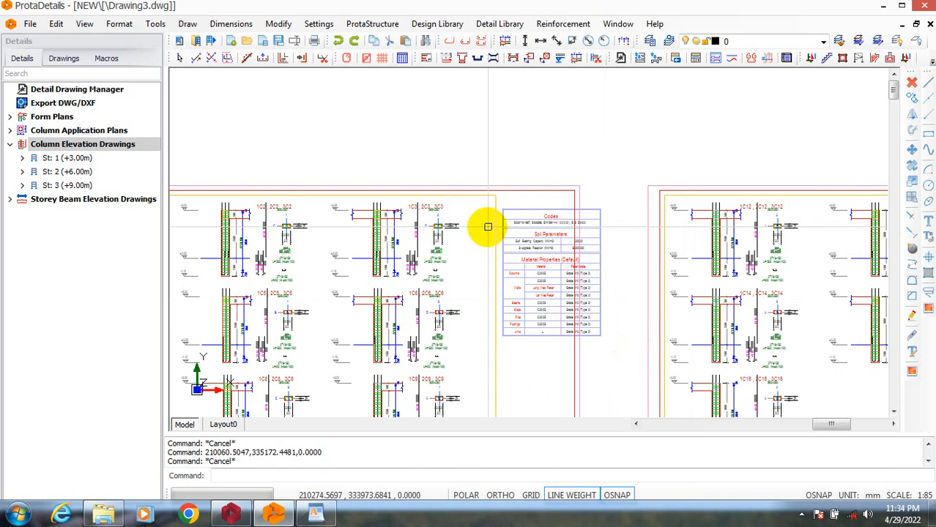
pyautogui.write('m')
pyautogui.press('Return')
pyautogui.scroll(3, 477, 204)
pyautogui.click(479, 204)
pyautogui.scroll(-3, 586, 293)
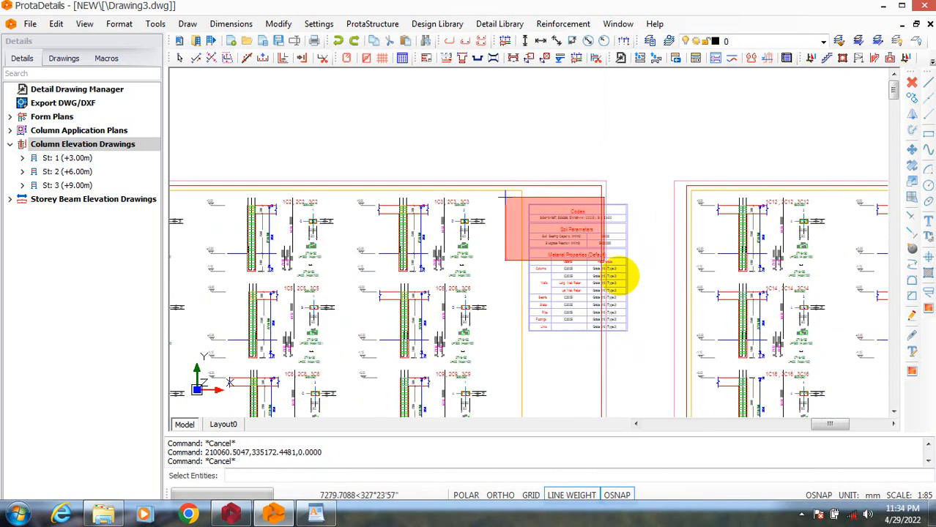
pyautogui.click(659, 377)
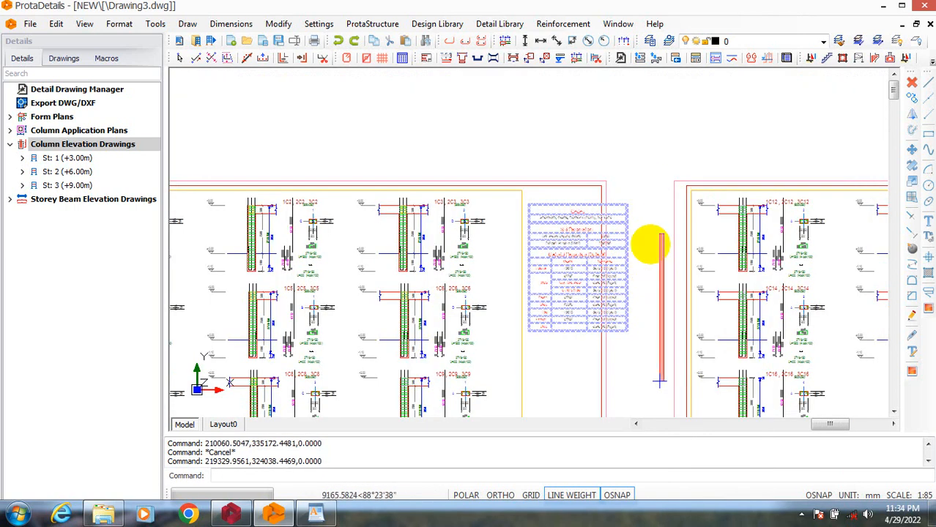
pyautogui.rightClick(644, 249)
pyautogui.click(669, 261)
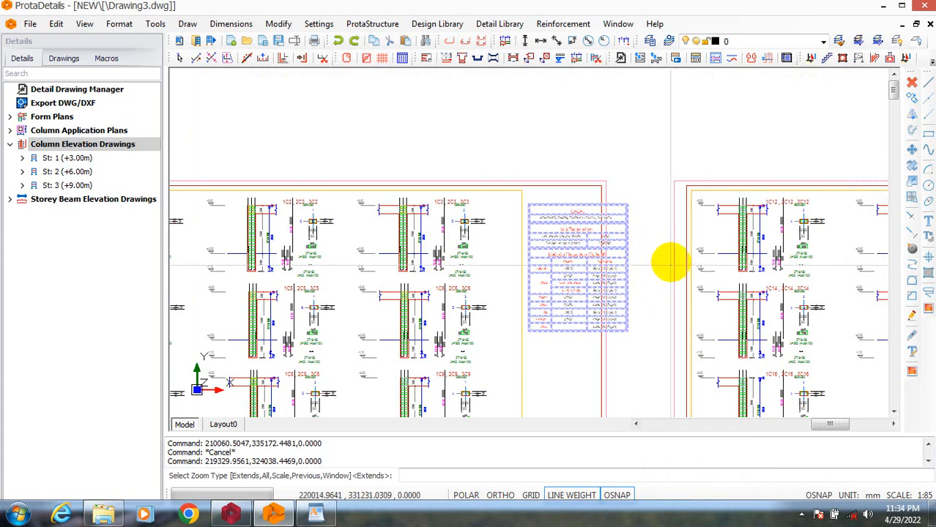
pyautogui.rightClick(645, 265)
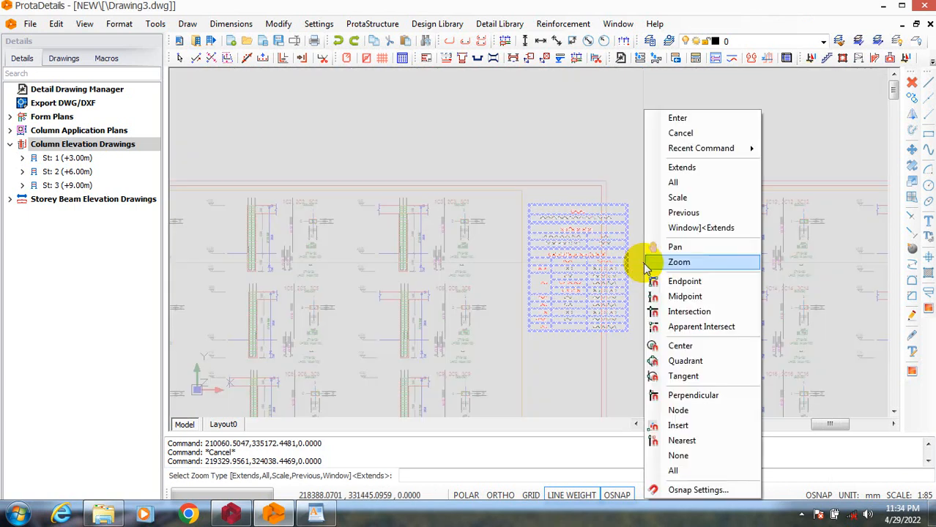
pyautogui.click(677, 120)
pyautogui.press('Escape')
pyautogui.press('Escape')
pyautogui.scroll(5, 630, 176)
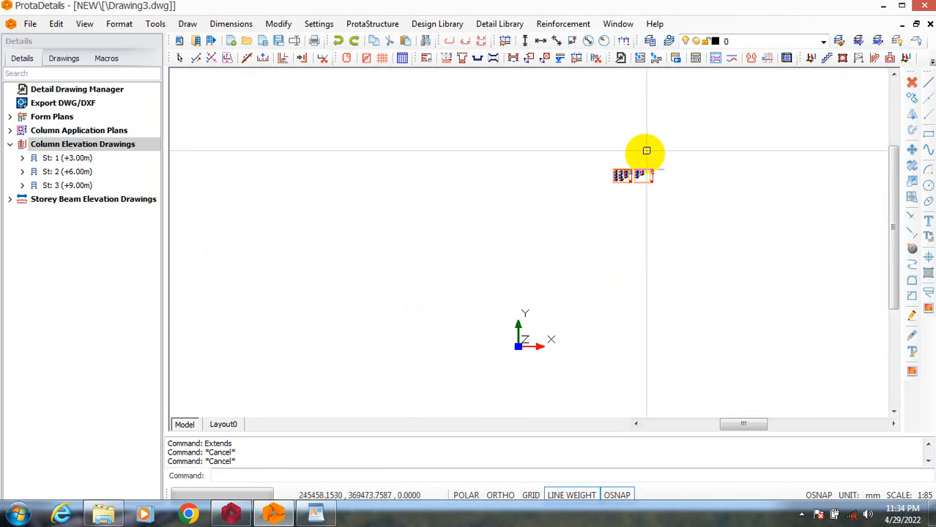
pyautogui.scroll(2, 614, 169)
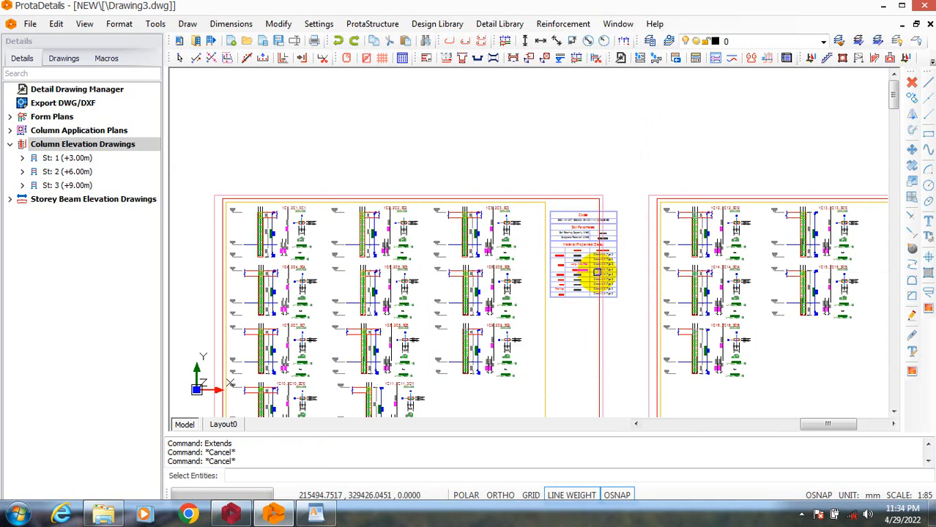
pyautogui.scroll(2, 607, 232)
pyautogui.click(492, 213)
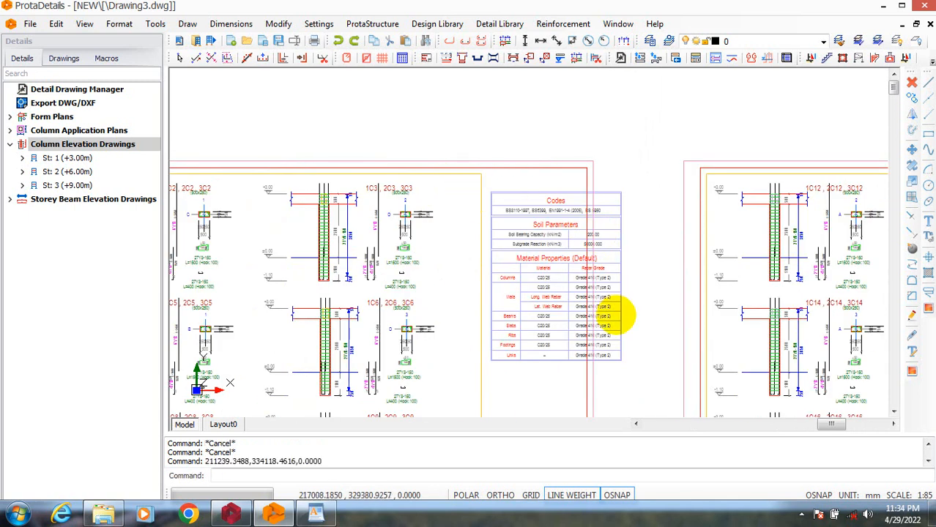
pyautogui.click(637, 181)
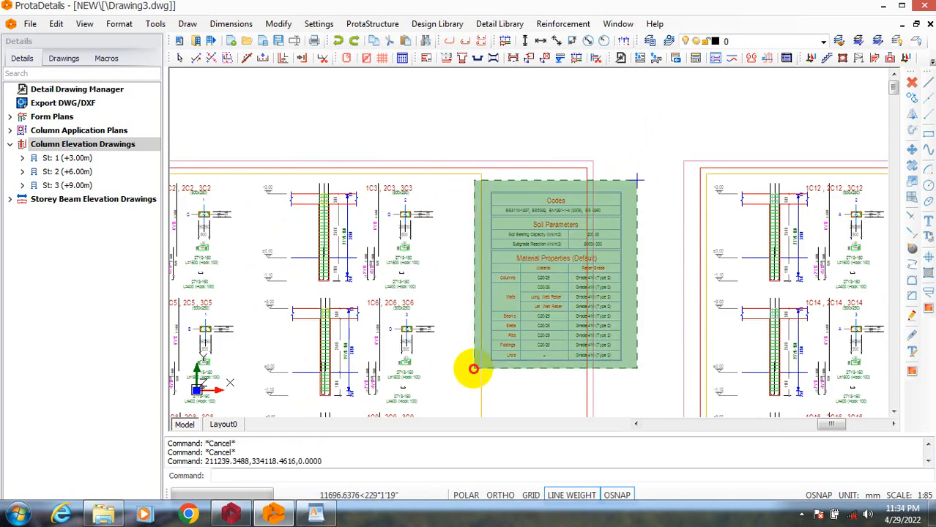
pyautogui.click(474, 369)
pyautogui.click(474, 368)
pyautogui.press('Escape')
pyautogui.press('Escape')
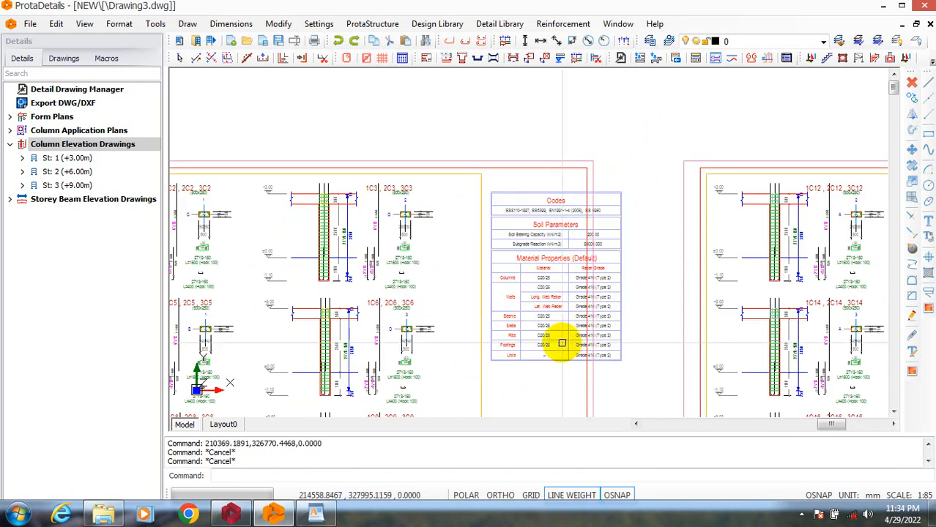
pyautogui.click(513, 242)
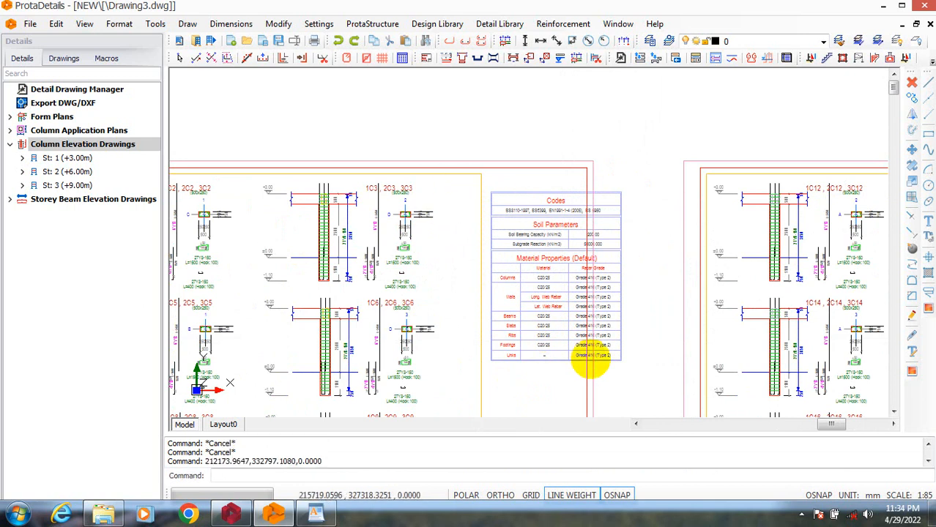
pyautogui.click(461, 191)
pyautogui.click(657, 384)
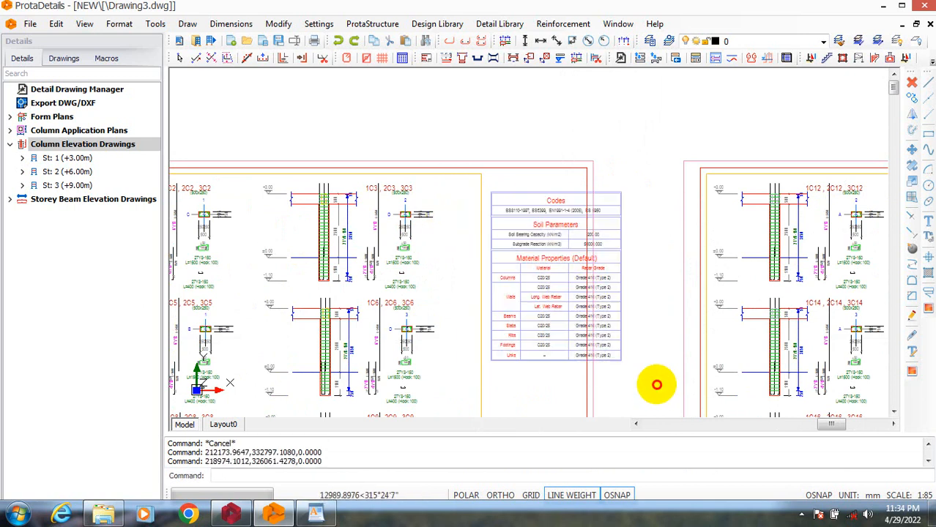
pyautogui.rightClick(608, 348)
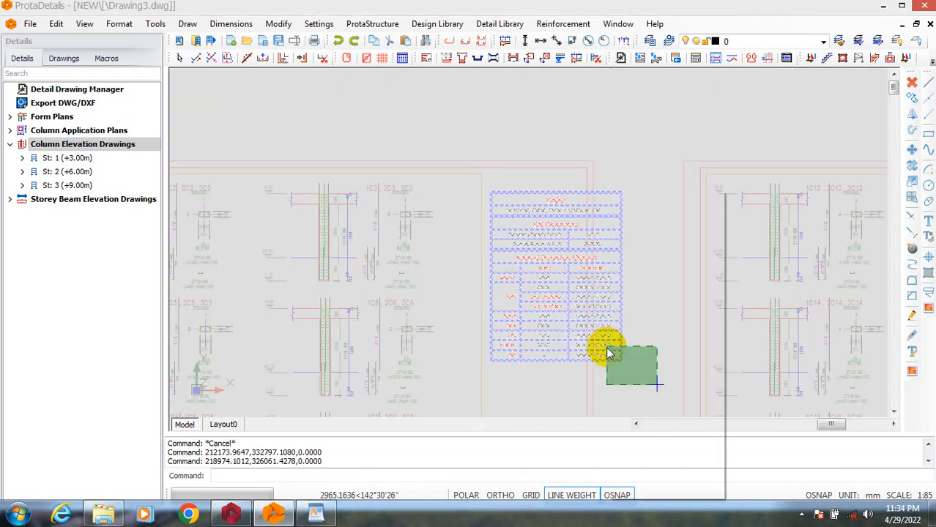
pyautogui.click(600, 362)
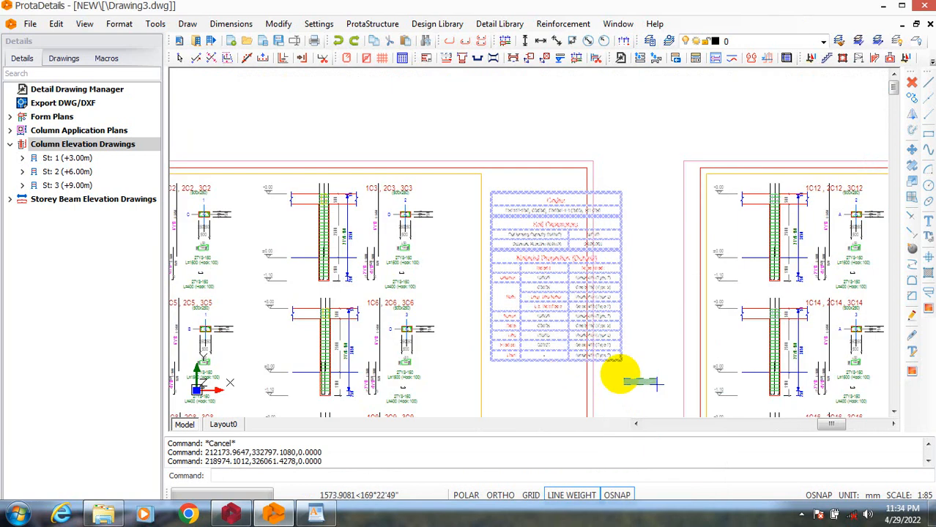
pyautogui.rightClick(621, 375)
pyautogui.click(639, 212)
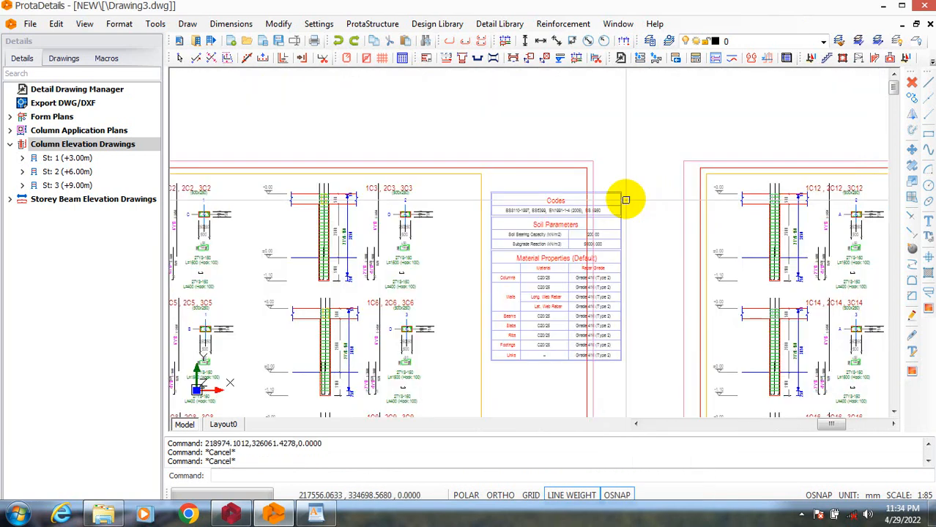
pyautogui.click(616, 193)
pyautogui.press('Escape')
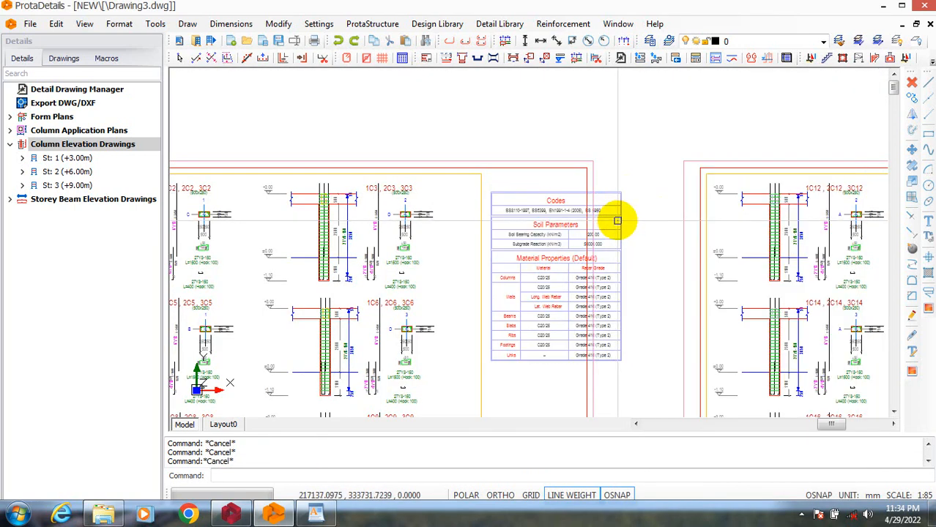
# Move the first column elevation sheet's codes and material properties table into the empty space below the 1C9 elevation.
pyautogui.click(614, 192)
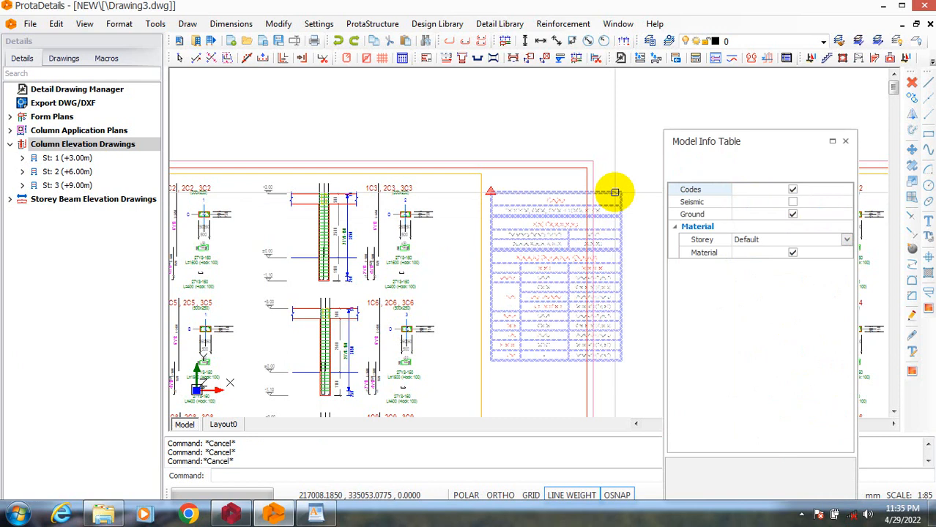
pyautogui.write('M')
pyautogui.press('Return')
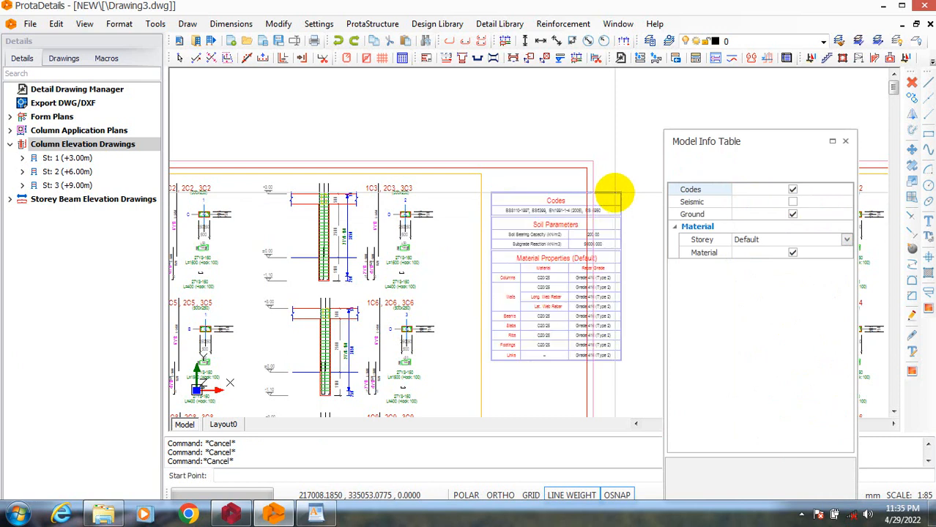
pyautogui.click(619, 193)
pyautogui.scroll(-4, 504, 269)
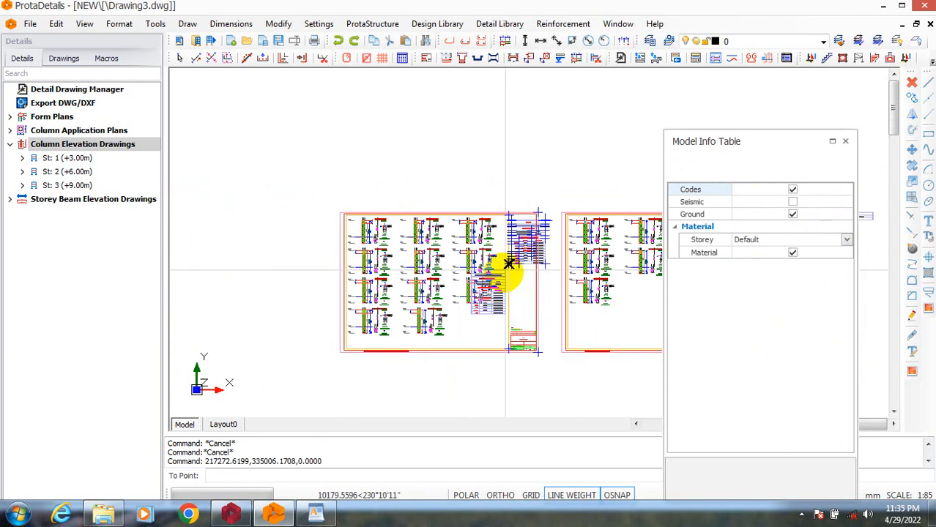
pyautogui.scroll(2, 489, 327)
pyautogui.click(487, 315)
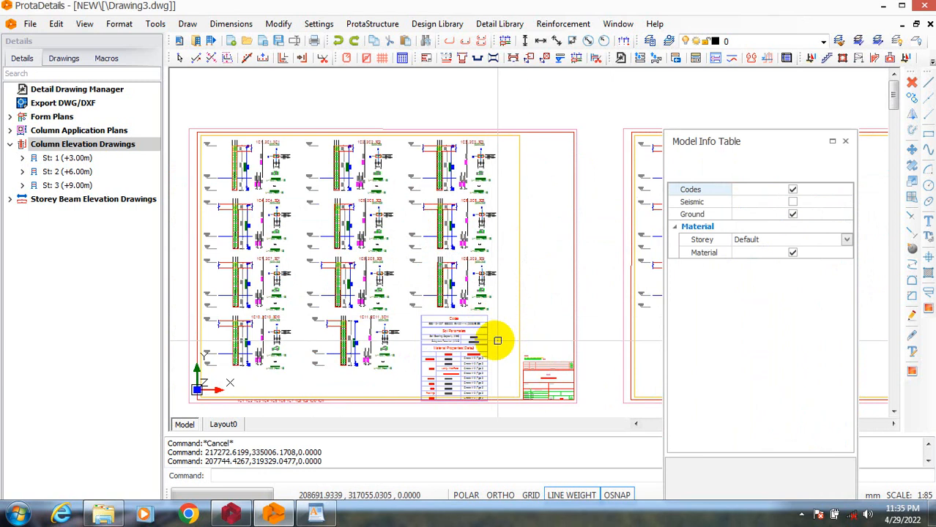
pyautogui.scroll(-2, 494, 334)
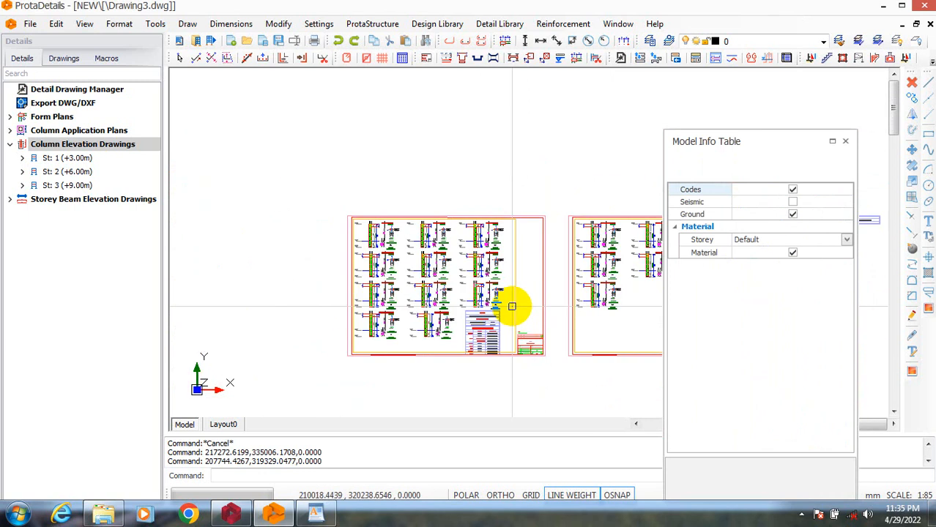
pyautogui.click(844, 142)
pyautogui.press('Escape')
# Try to move the codes and material properties table on the second column elevation sheet inside the border.
pyautogui.scroll(3, 780, 240)
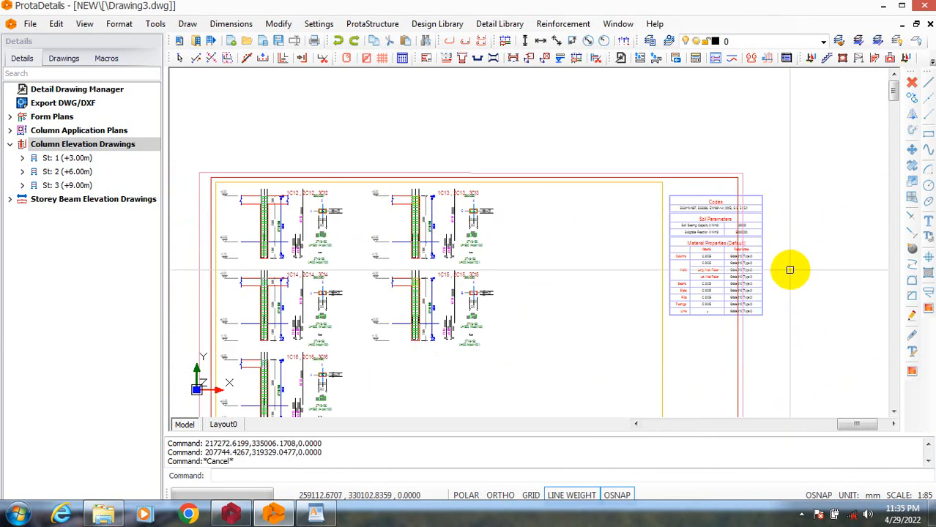
pyautogui.doubleClick(762, 231)
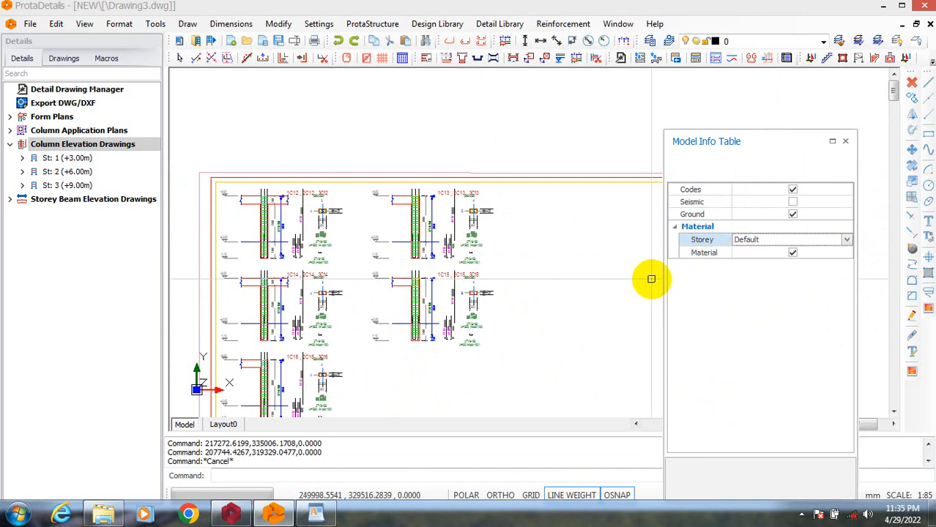
pyautogui.press('Escape')
pyautogui.press('Escape')
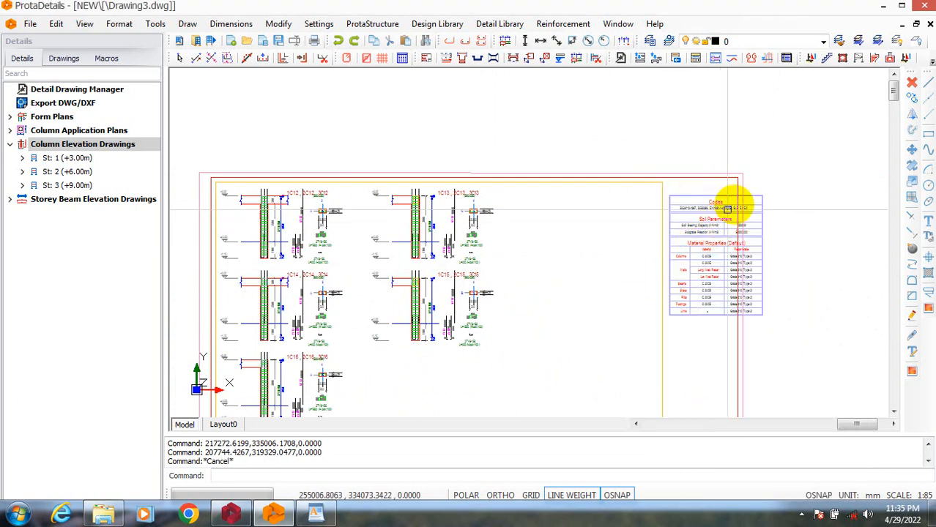
pyautogui.doubleClick(750, 195)
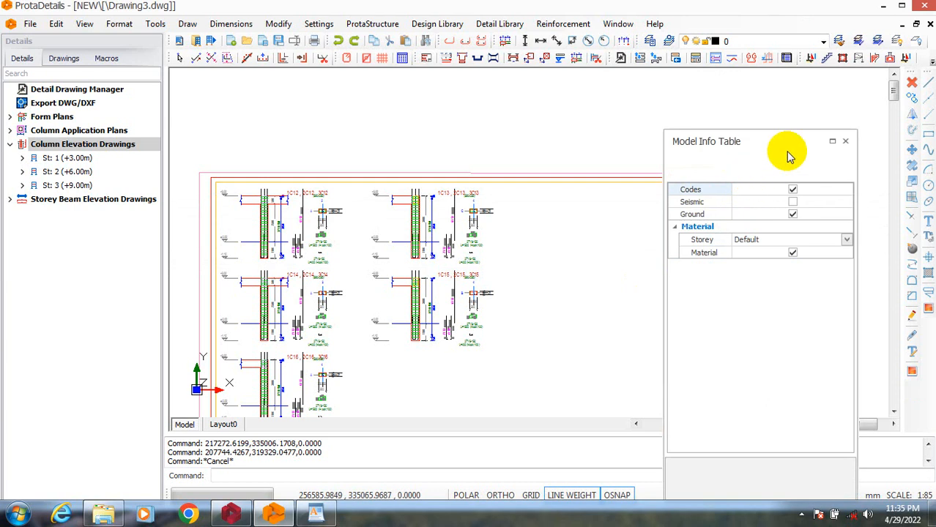
pyautogui.click(844, 142)
pyautogui.click(842, 139)
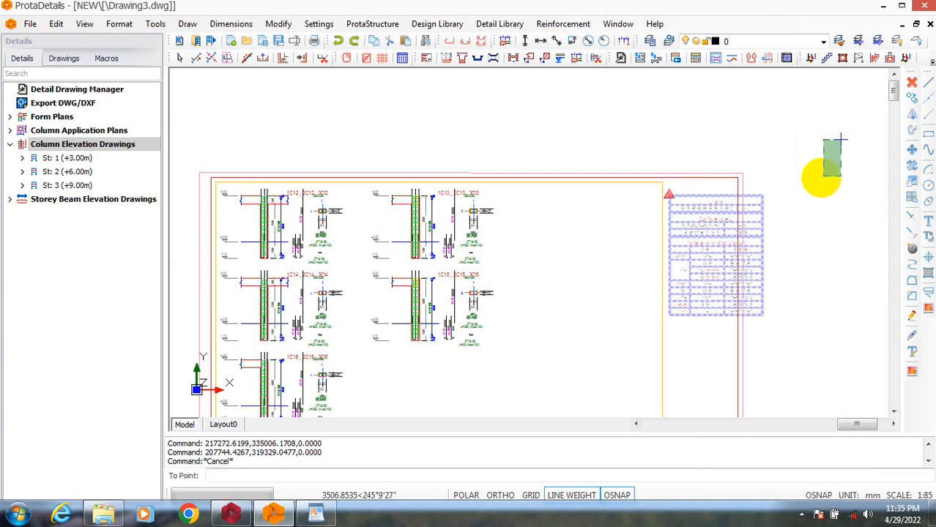
pyautogui.click(827, 176)
pyautogui.write('m')
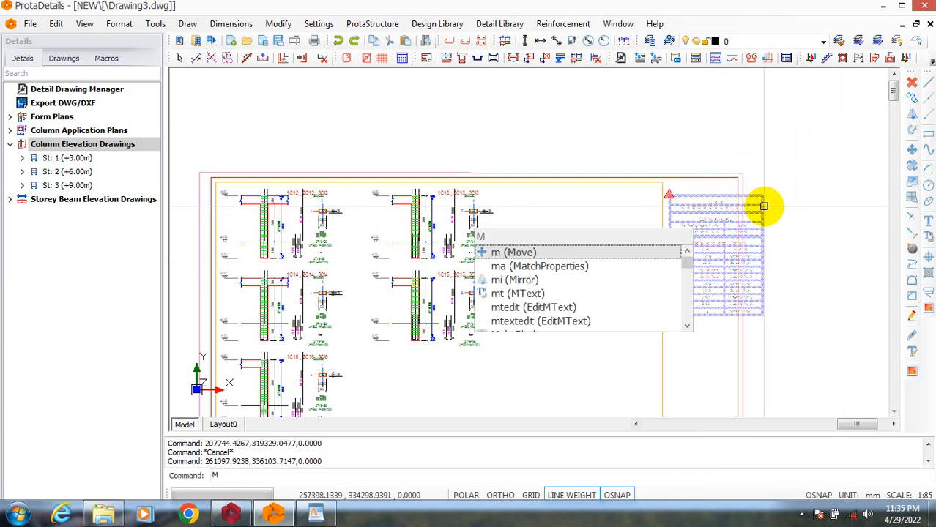
pyautogui.doubleClick(764, 207)
pyautogui.click(850, 141)
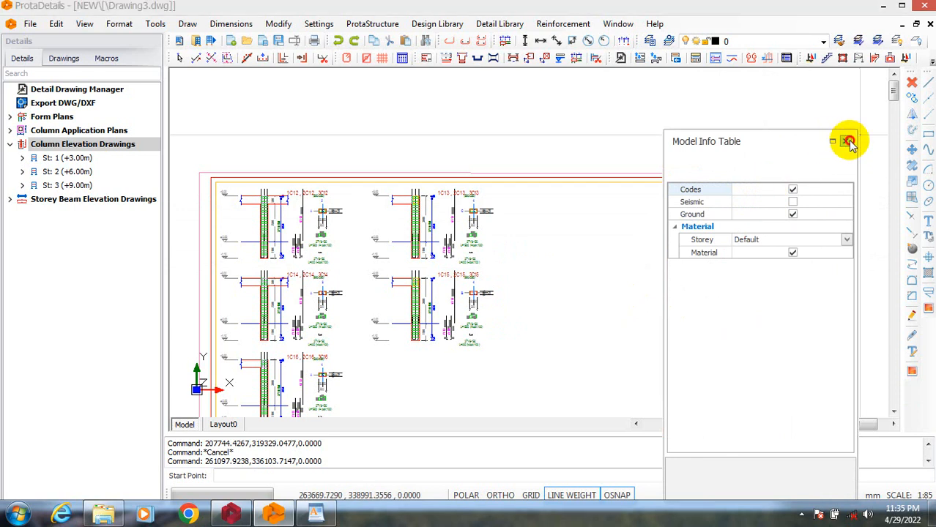
pyautogui.write('m')
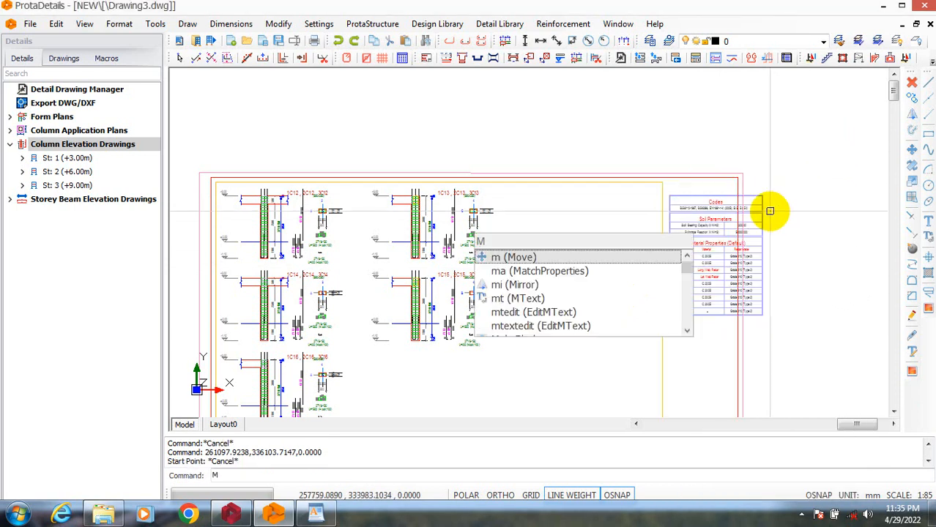
pyautogui.press('Return')
pyautogui.click(765, 202)
pyautogui.rightClick(763, 199)
pyautogui.press('Escape')
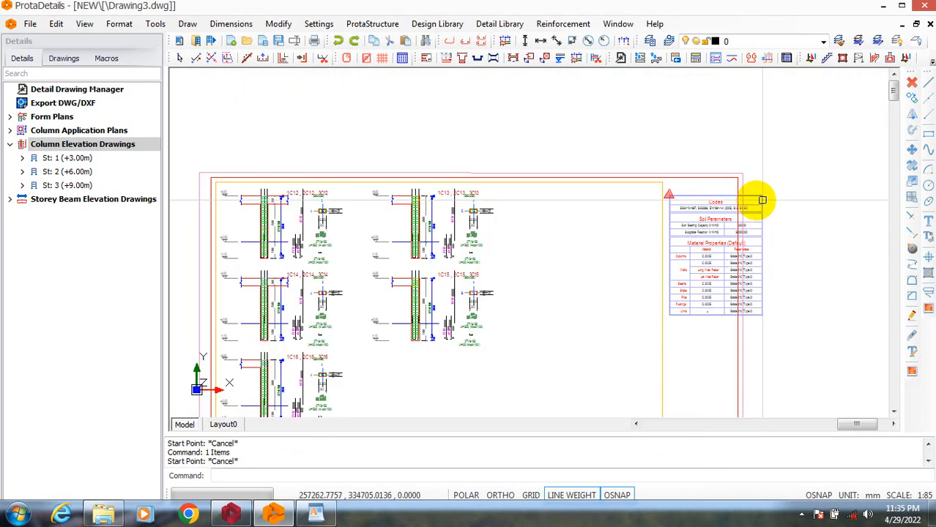
# Include the seismic parameters in the second sheet's codes table and move the table into the empty area beside the column elevations.
pyautogui.doubleClick(763, 199)
pyautogui.click(846, 142)
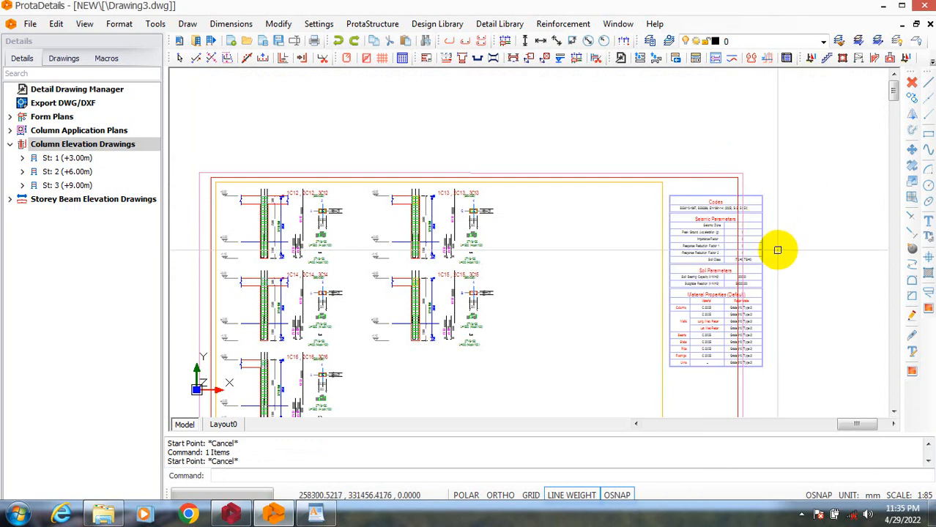
pyautogui.click(763, 239)
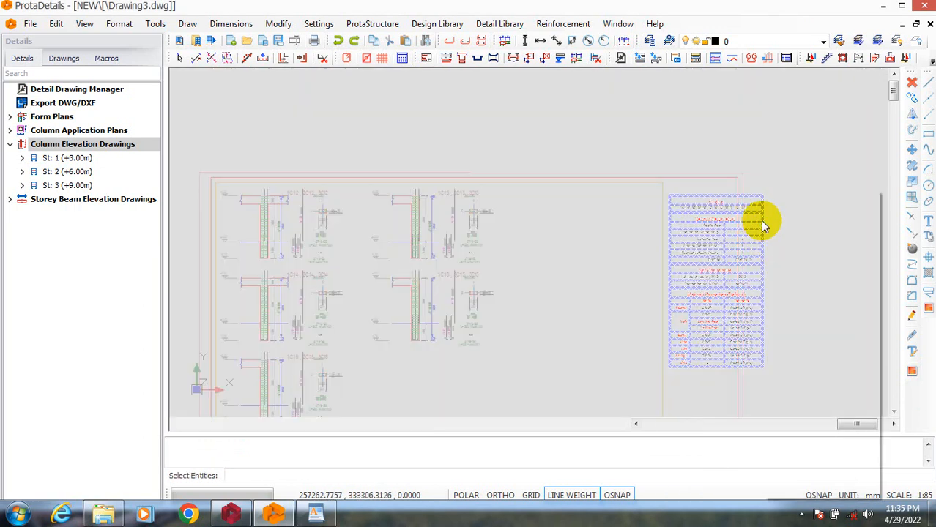
pyautogui.rightClick(766, 189)
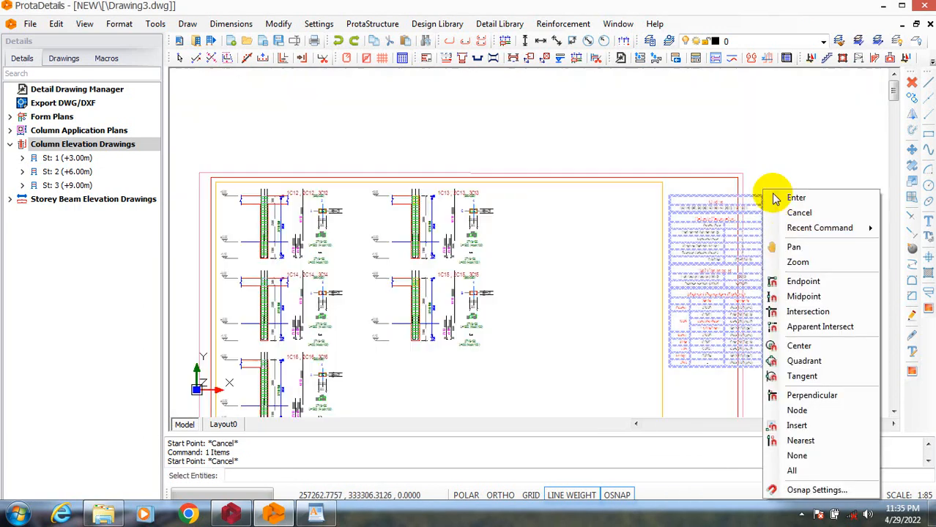
pyautogui.click(774, 194)
pyautogui.click(761, 196)
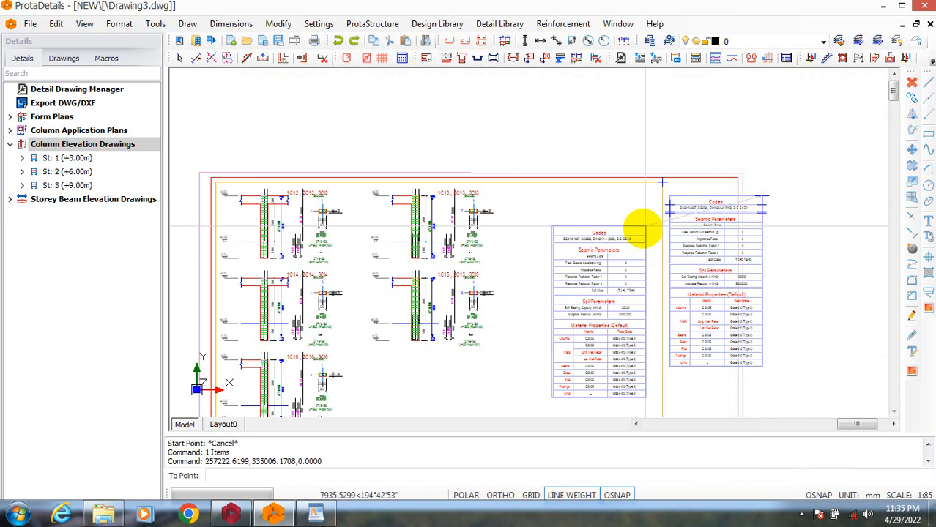
pyautogui.click(622, 258)
pyautogui.scroll(-5, 640, 136)
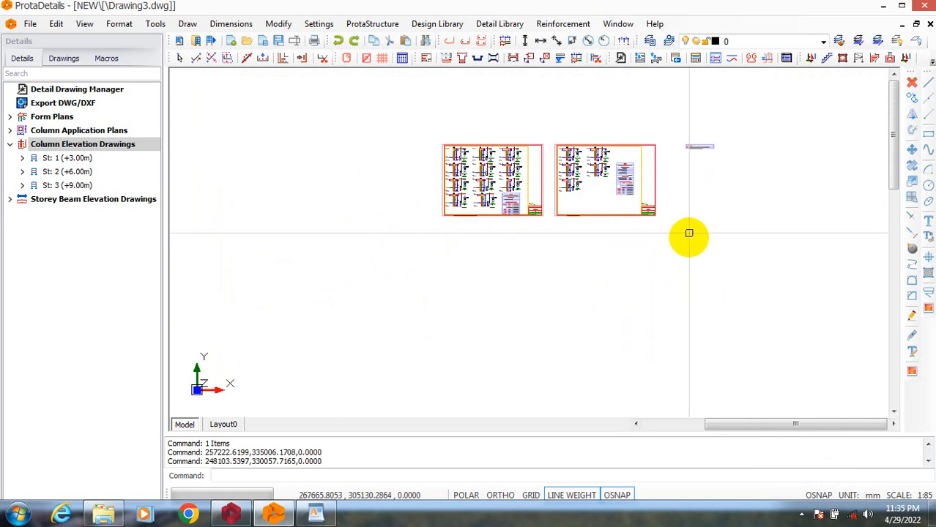
pyautogui.scroll(-2, 690, 236)
pyautogui.scroll(2, 692, 163)
pyautogui.press('Escape')
# Examine the 1C4, 2C4, 3C4 column elevation on the first sheet, checking its height dimensions, links and beam-zone reinforcement.
pyautogui.scroll(5, 505, 217)
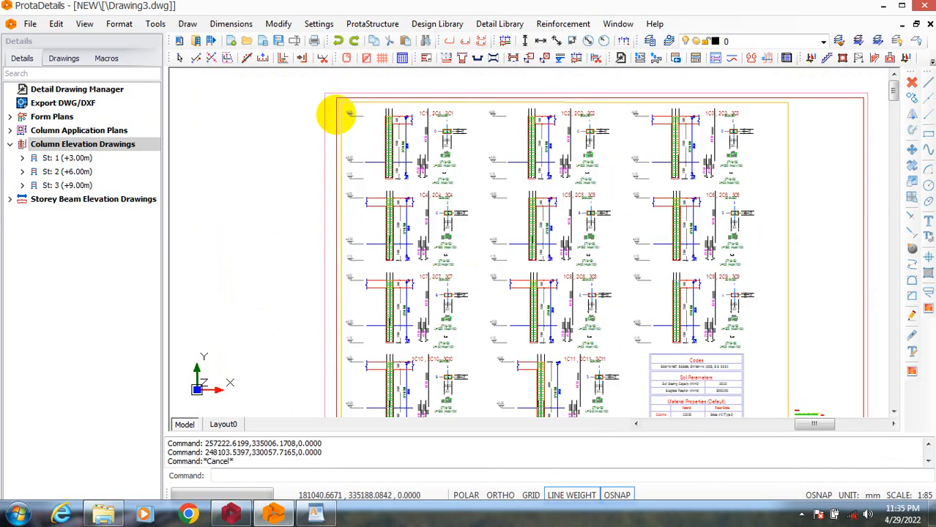
pyautogui.scroll(2, 370, 256)
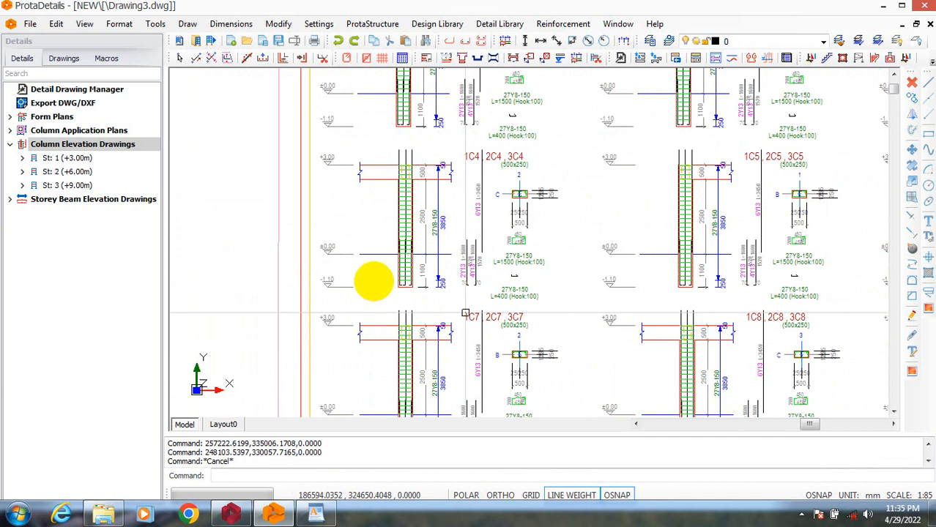
pyautogui.scroll(5, 389, 256)
pyautogui.scroll(-4, 505, 314)
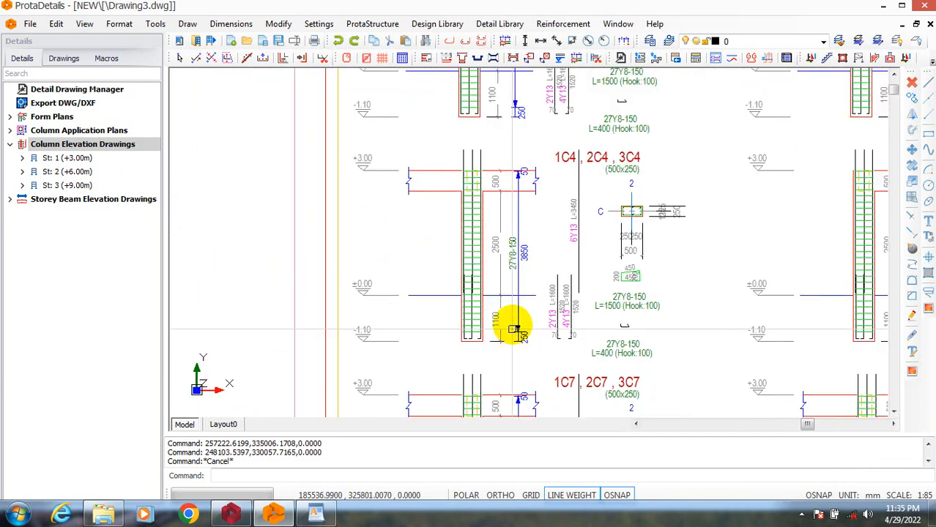
pyautogui.scroll(5, 512, 378)
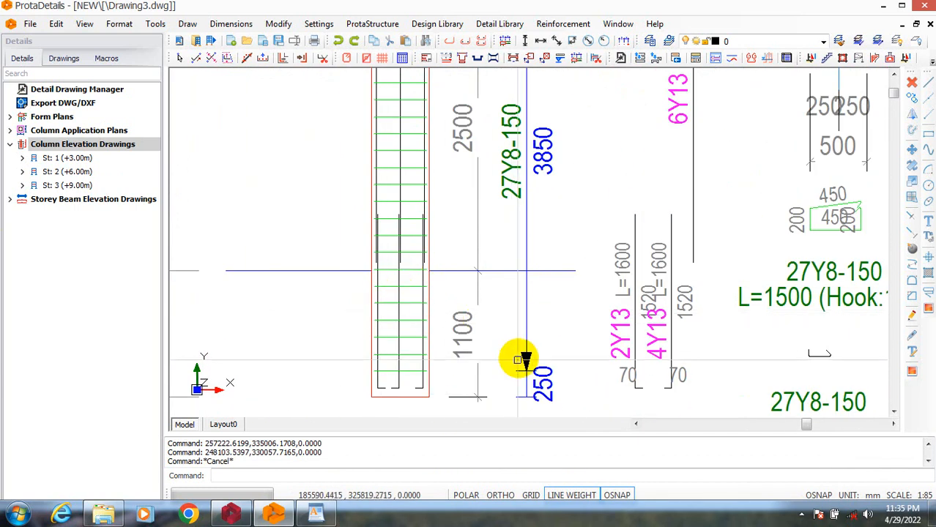
pyautogui.scroll(-3, 517, 355)
pyautogui.scroll(2, 527, 256)
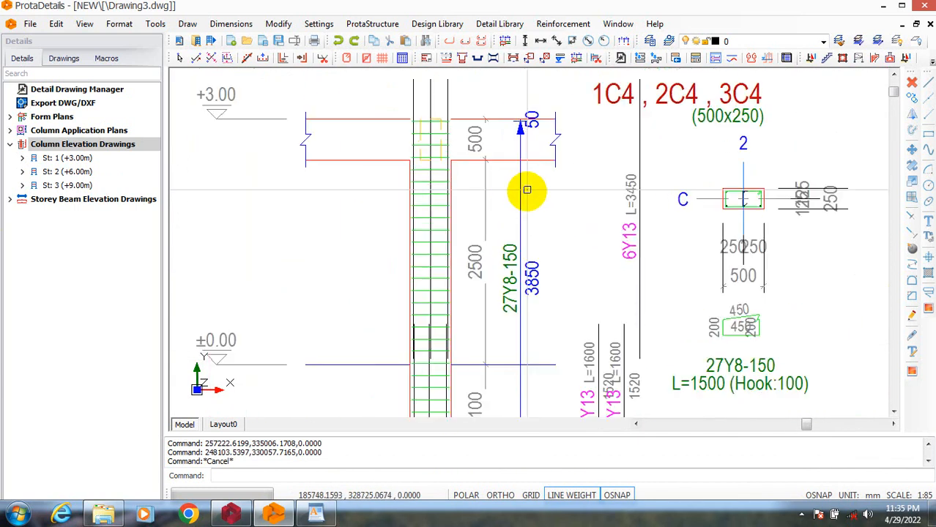
pyautogui.scroll(2, 497, 322)
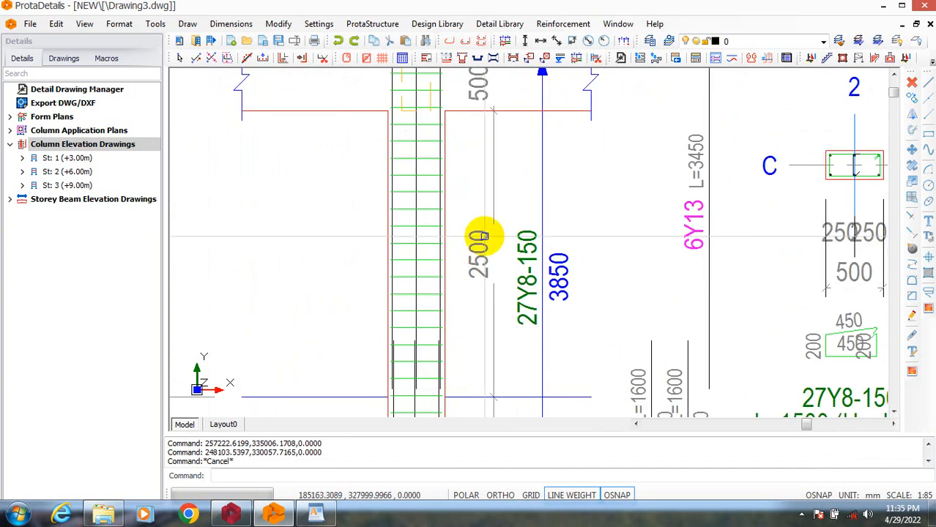
pyautogui.scroll(-2, 485, 408)
pyautogui.scroll(3, 395, 153)
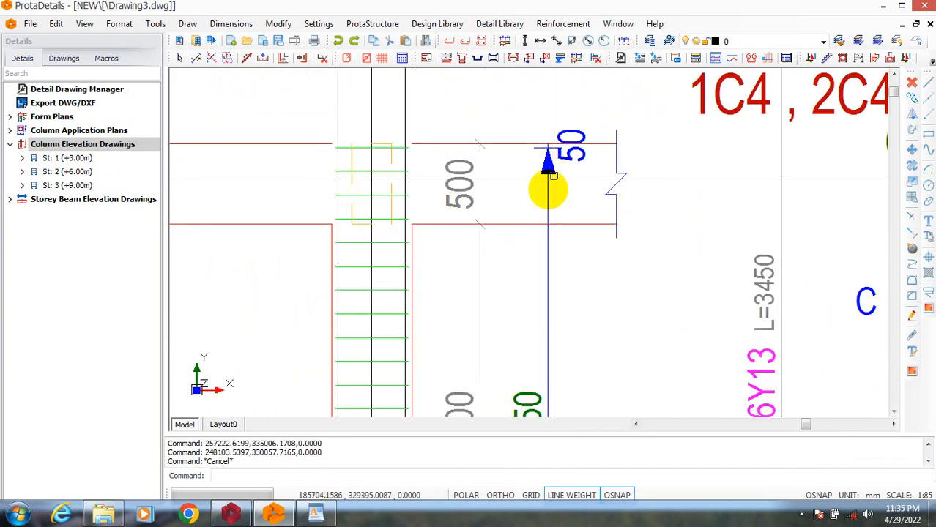
pyautogui.scroll(-3, 559, 306)
pyautogui.scroll(4, 528, 274)
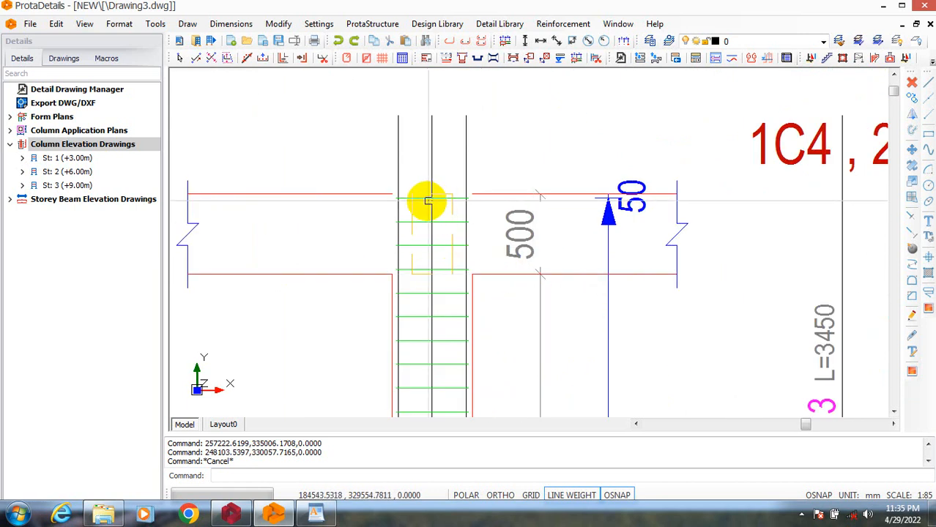
pyautogui.scroll(1, 428, 201)
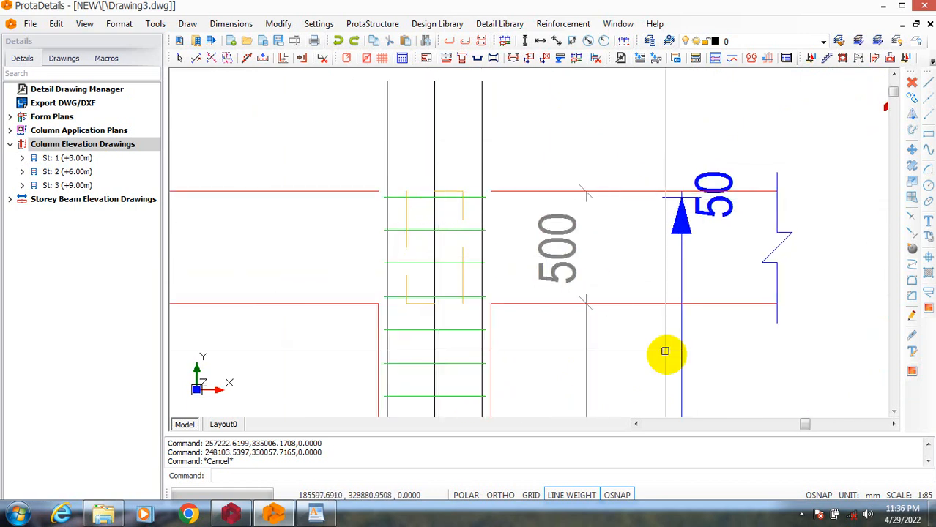
pyautogui.scroll(-5, 662, 309)
# Examine both column elevation sheets as a whole and the second sheet's title block, checking the signatory fields, sheet number, scale and revision table.
pyautogui.scroll(-3, 566, 304)
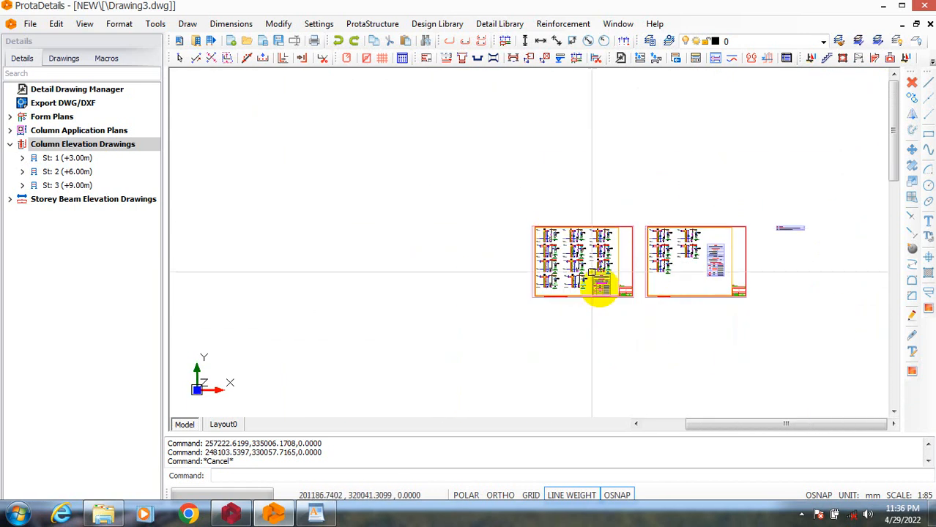
pyautogui.scroll(1, 652, 247)
pyautogui.scroll(-3, 679, 268)
pyautogui.scroll(4, 617, 294)
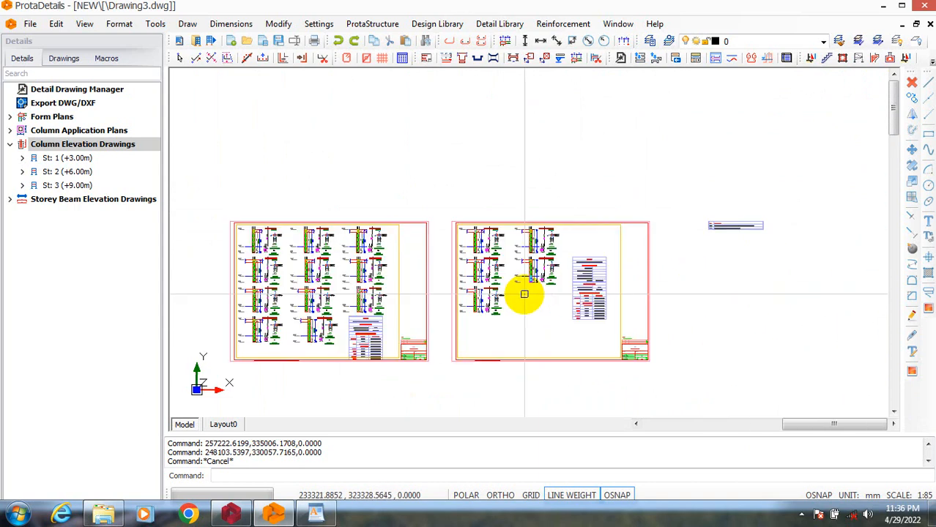
pyautogui.scroll(-4, 626, 319)
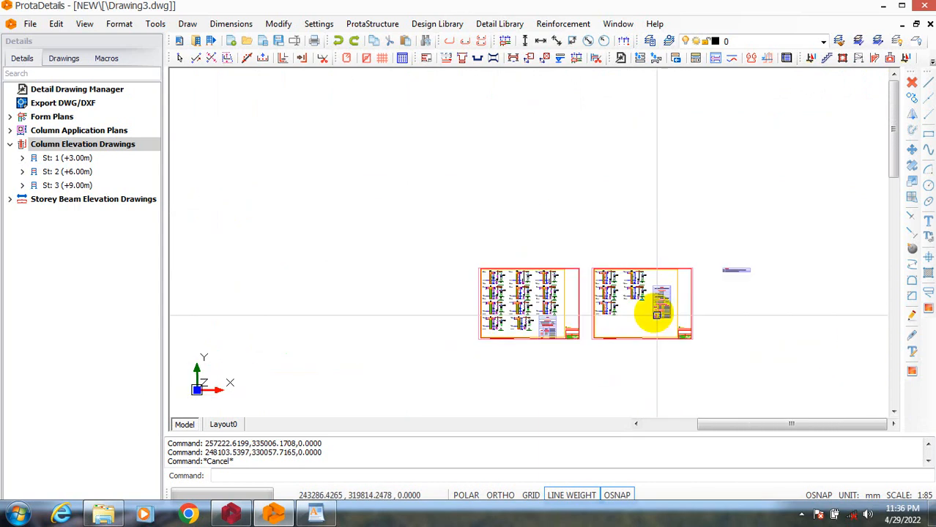
pyautogui.scroll(4, 696, 315)
pyautogui.scroll(7, 693, 331)
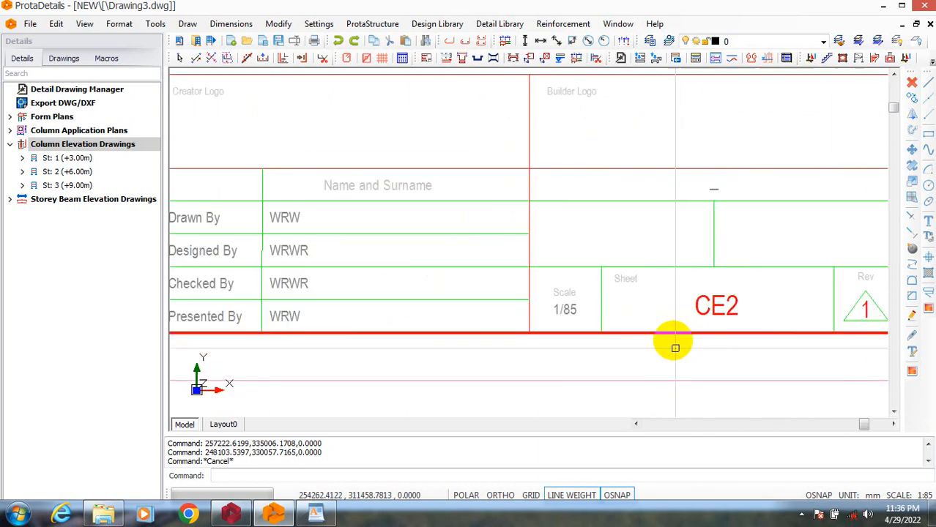
pyautogui.scroll(-1, 676, 345)
pyautogui.scroll(1, 432, 280)
pyautogui.scroll(3, 439, 367)
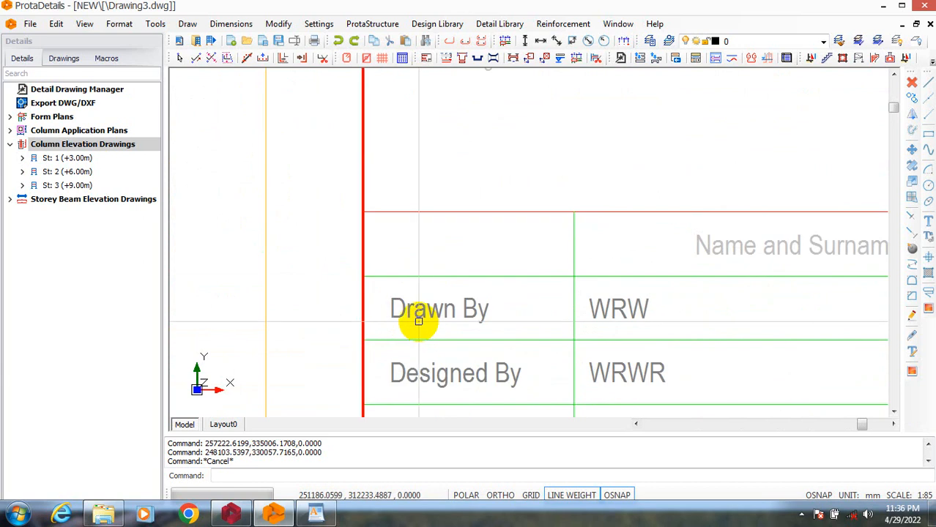
pyautogui.scroll(-3, 422, 340)
pyautogui.scroll(2, 433, 349)
pyautogui.scroll(-3, 433, 348)
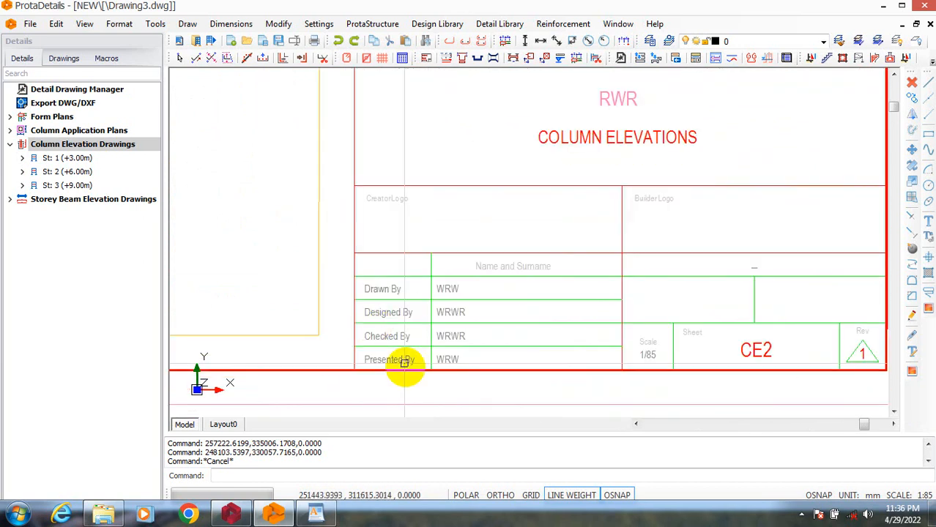
pyautogui.scroll(3, 397, 360)
pyautogui.scroll(-3, 553, 360)
pyautogui.scroll(-3, 613, 259)
pyautogui.scroll(4, 644, 340)
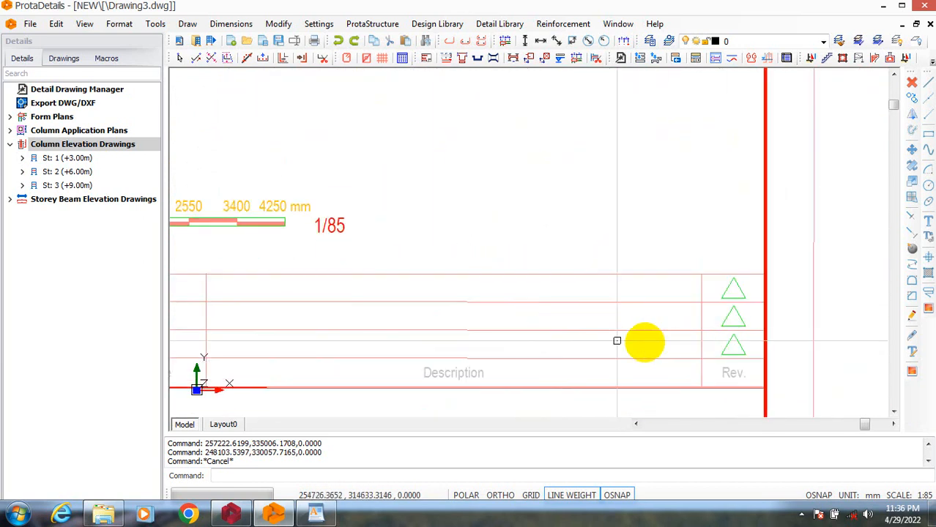
pyautogui.scroll(-6, 710, 318)
pyautogui.scroll(-3, 225, 314)
pyautogui.scroll(3, 463, 335)
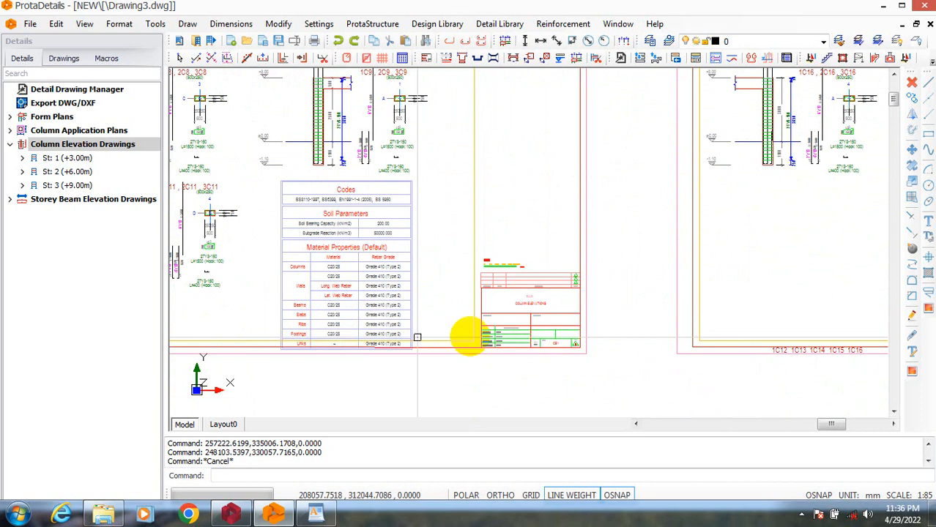
pyautogui.scroll(-5, 530, 343)
pyautogui.write('e')
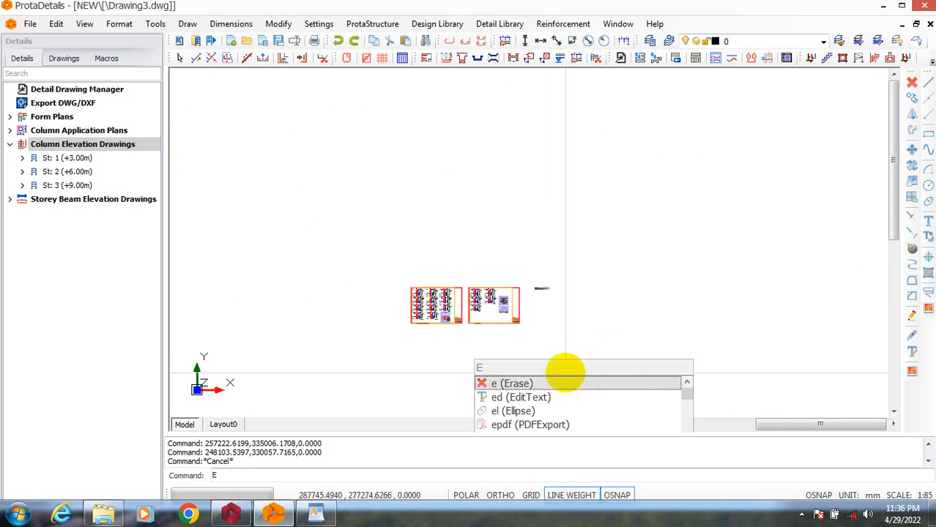
pyautogui.press('Return')
pyautogui.click(578, 368)
pyautogui.click(334, 226)
pyautogui.rightClick(389, 209)
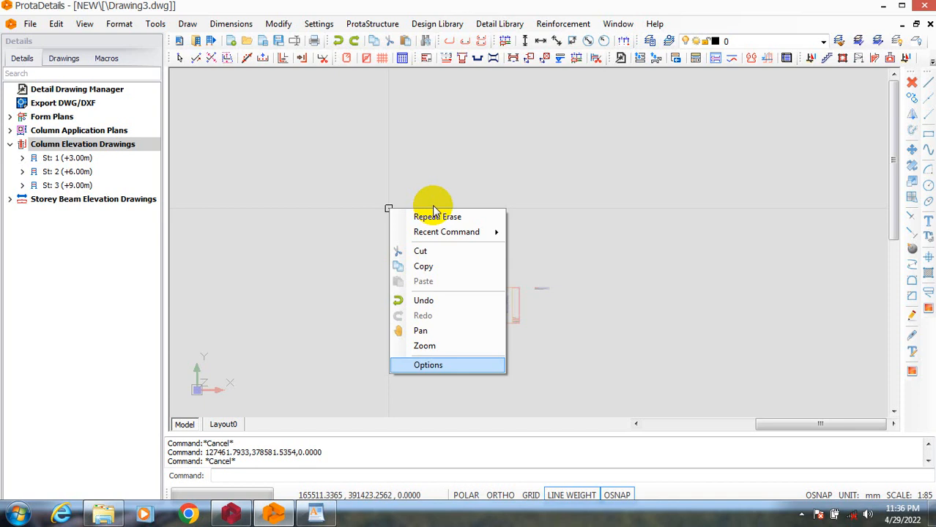
pyautogui.click(433, 206)
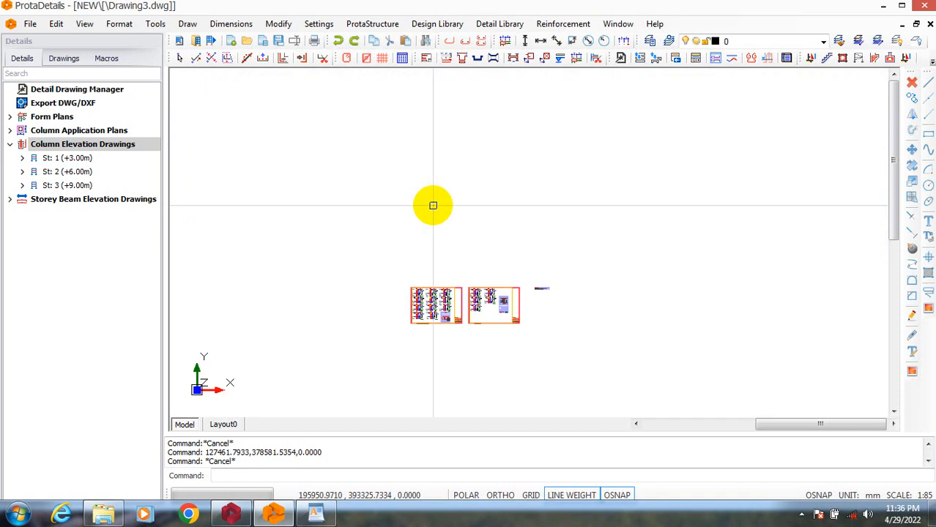
# Erase both column elevation sheets and the small leftover item beside them, leaving the drawing area empty.
pyautogui.click(559, 340)
pyautogui.click(559, 341)
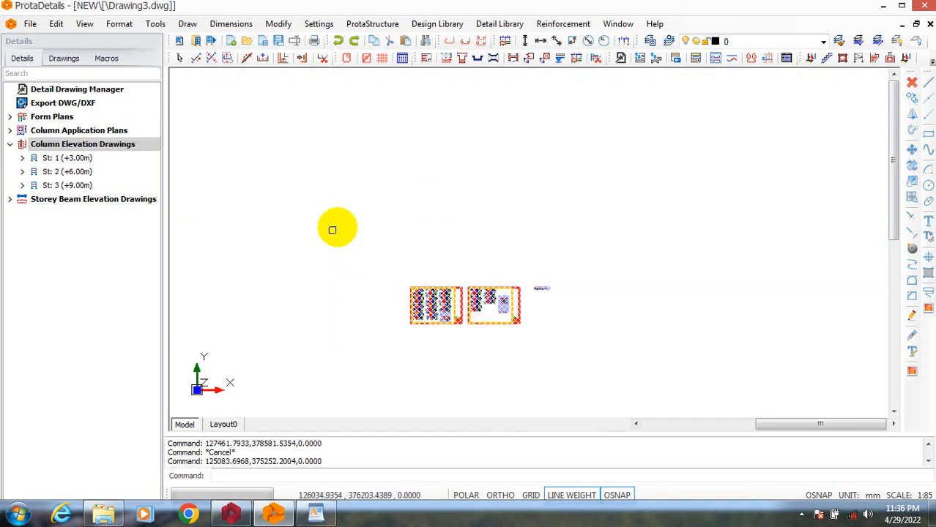
pyautogui.rightClick(370, 227)
pyautogui.click(444, 198)
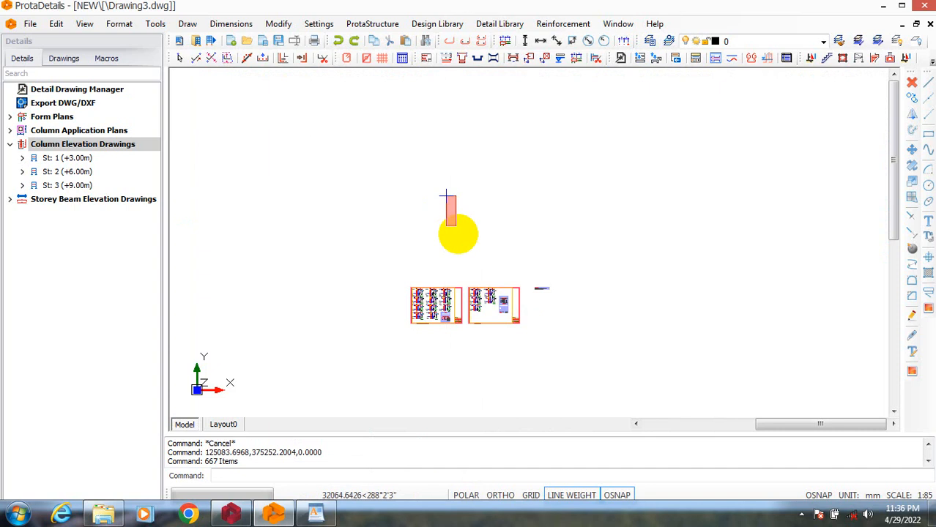
pyautogui.press('Escape')
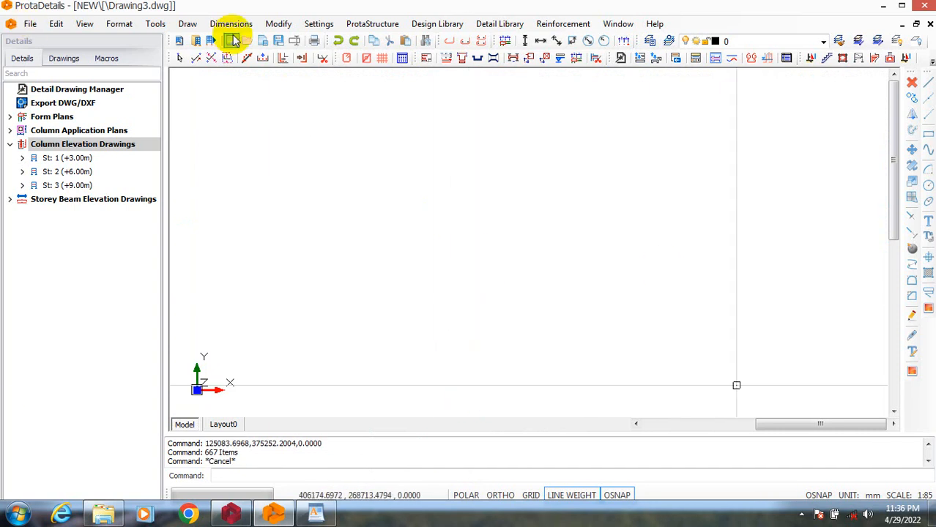
pyautogui.click(319, 25)
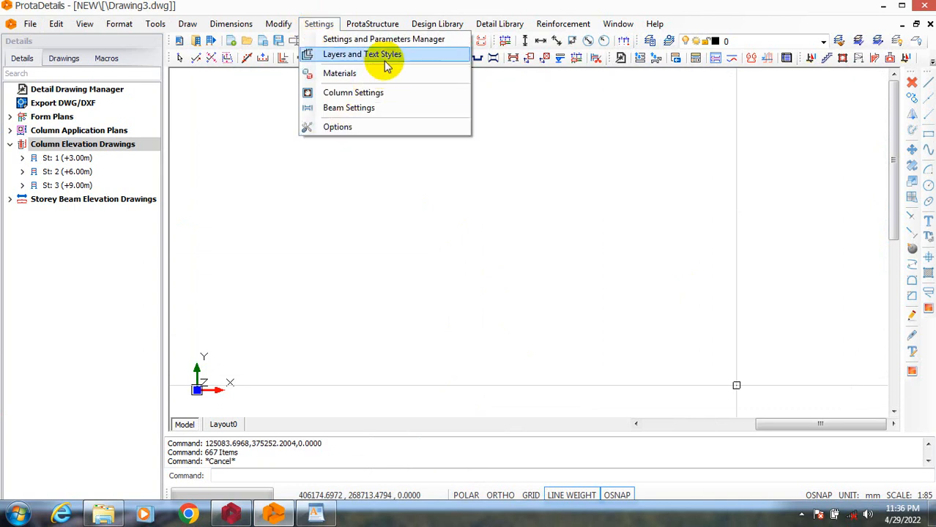
pyautogui.click(402, 41)
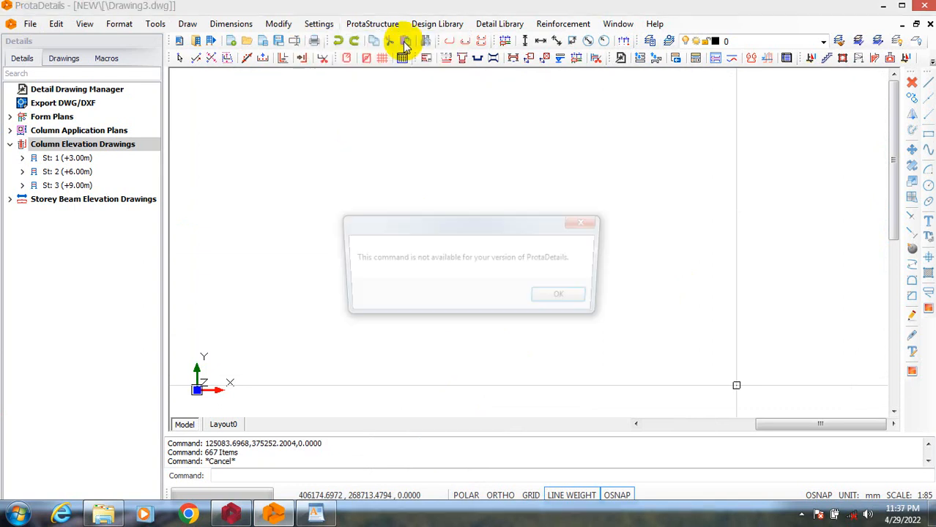
pyautogui.click(565, 300)
pyautogui.click(329, 29)
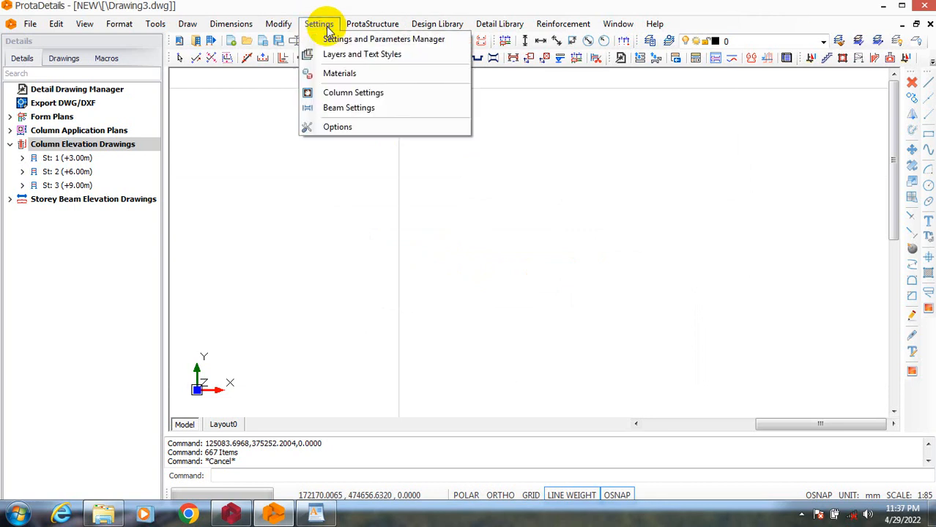
pyautogui.click(334, 55)
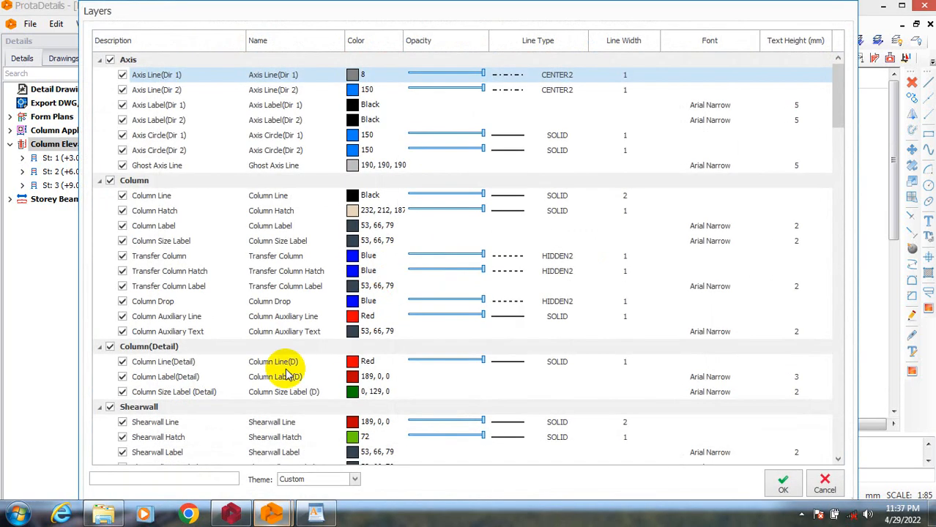
pyautogui.click(783, 485)
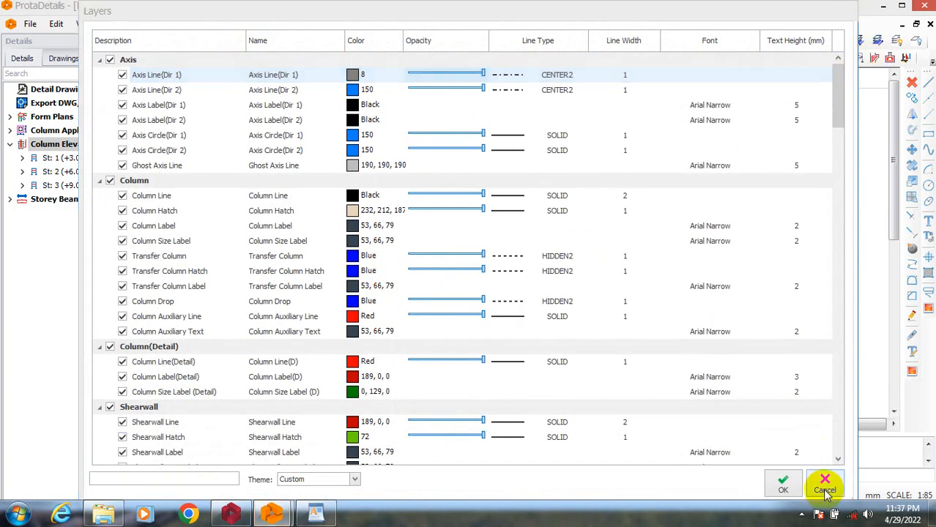
# Open the Project Preferences in the program options and set the consultant's Calculated by entry to GREYTEST DESIGN CONSULT.
pyautogui.click(328, 24)
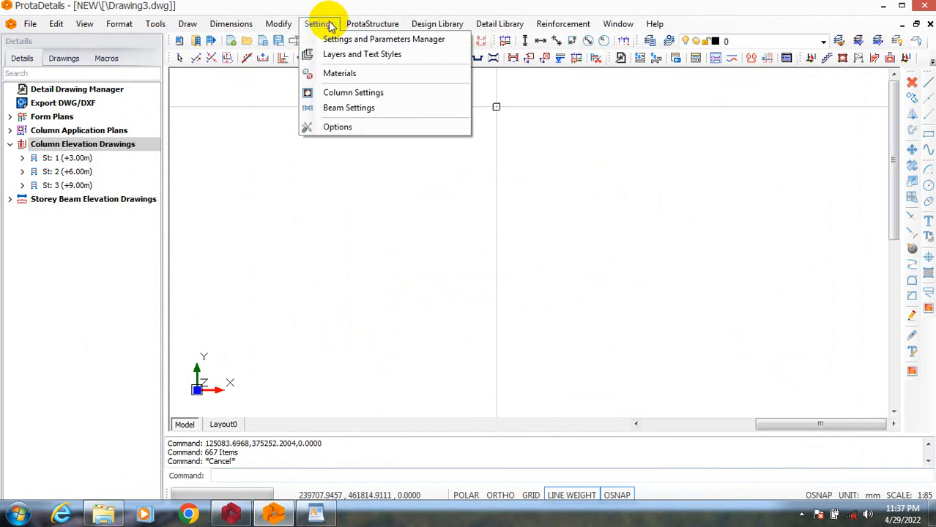
pyautogui.click(362, 128)
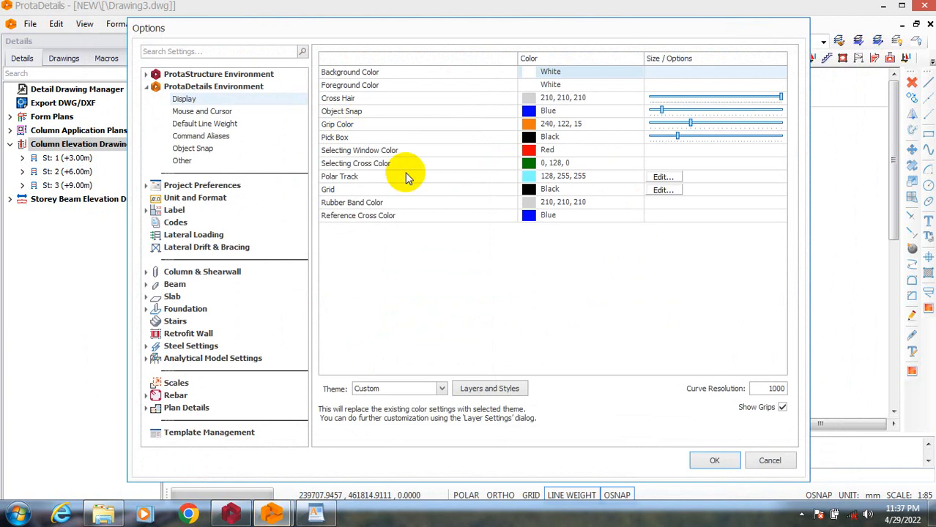
pyautogui.click(213, 189)
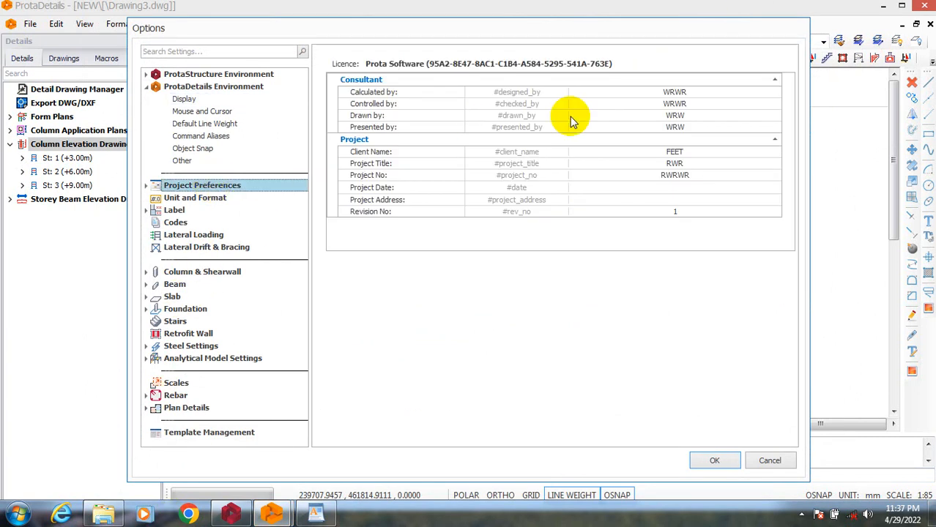
pyautogui.click(698, 91)
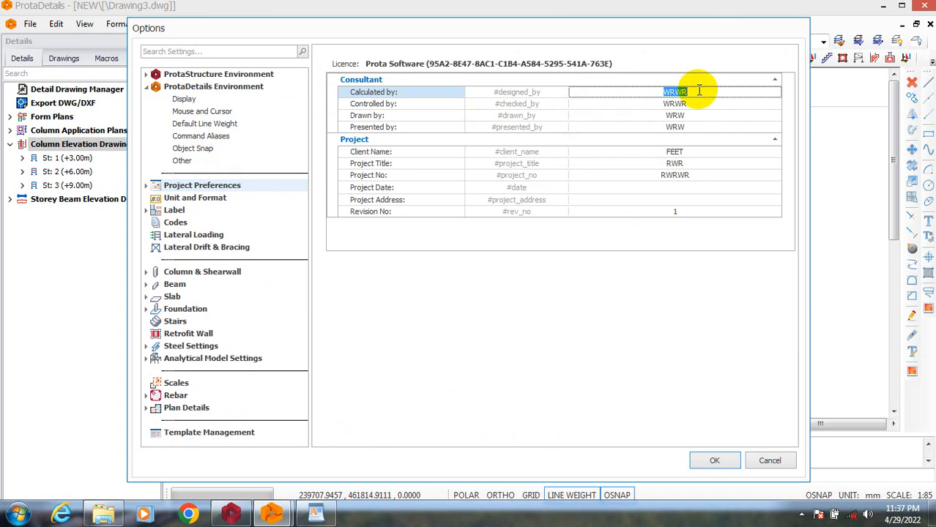
pyautogui.write('GREYTEST DESIGN CON')
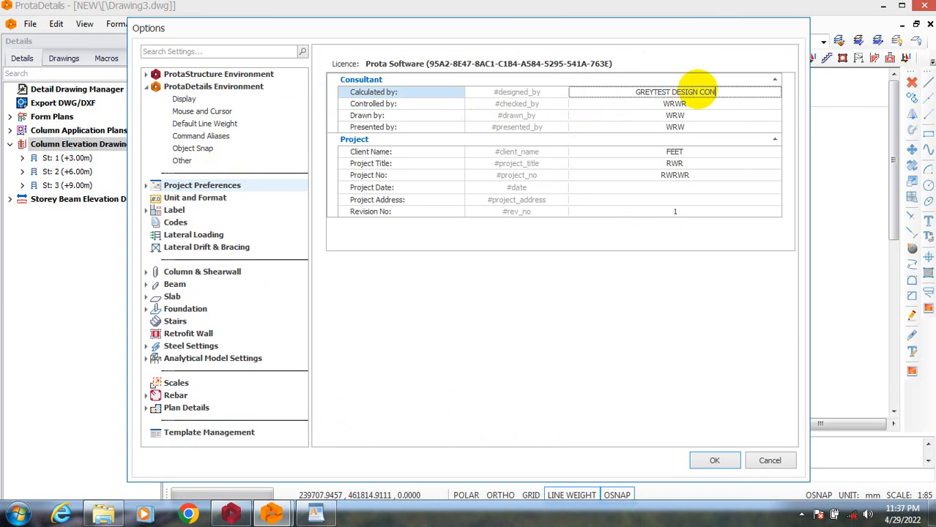
pyautogui.write('SUL')
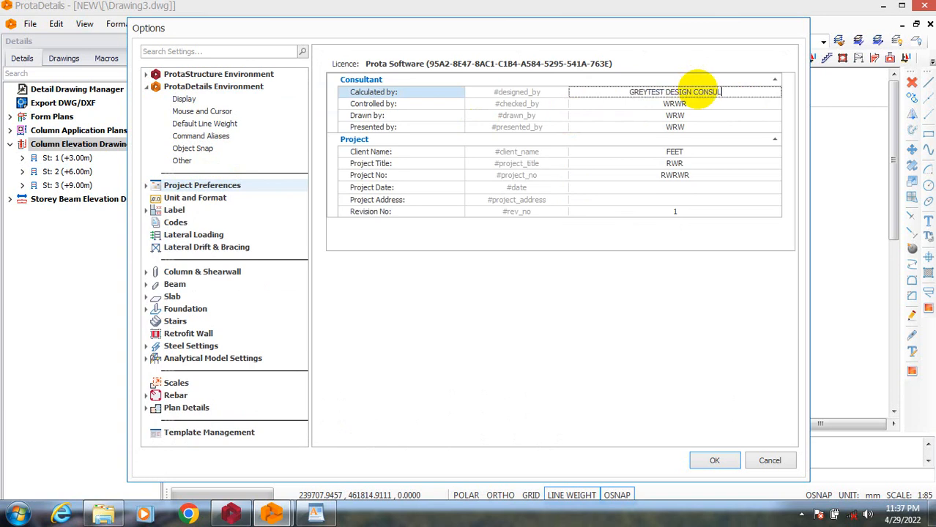
pyautogui.write('T')
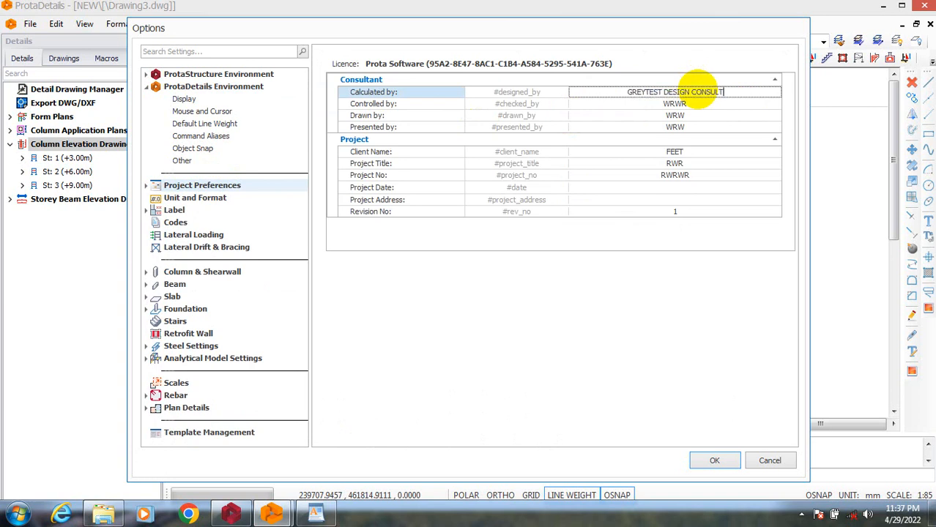
# Replace the consultant's Controlled by entry with GREYTEST DESIGN CONSUL.
pyautogui.click(698, 103)
pyautogui.moveTo(698, 104); pyautogui.dragTo(648, 105)
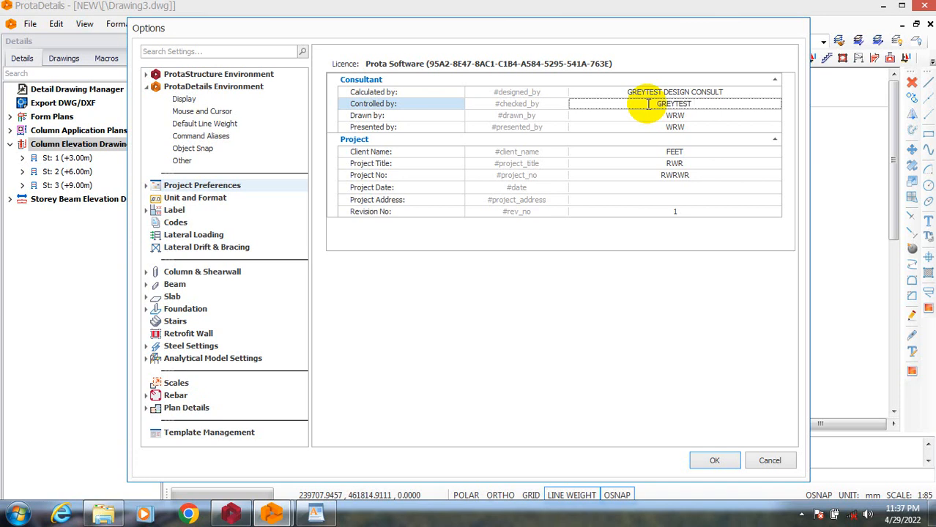
pyautogui.write('GREYTEST DESIGN CONSUL')
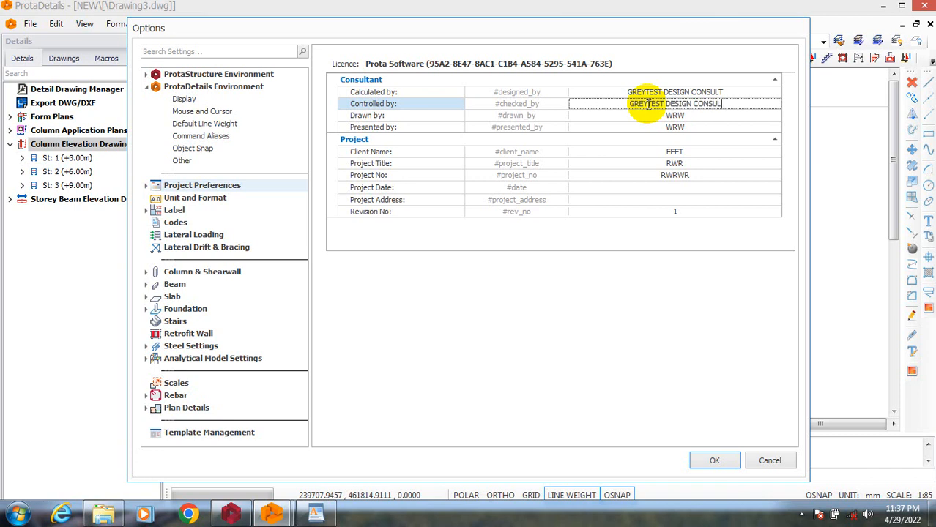
# Replace the consultant's Drawn by entry with GREYTEST DESIGN CONSULT.
pyautogui.click(659, 115)
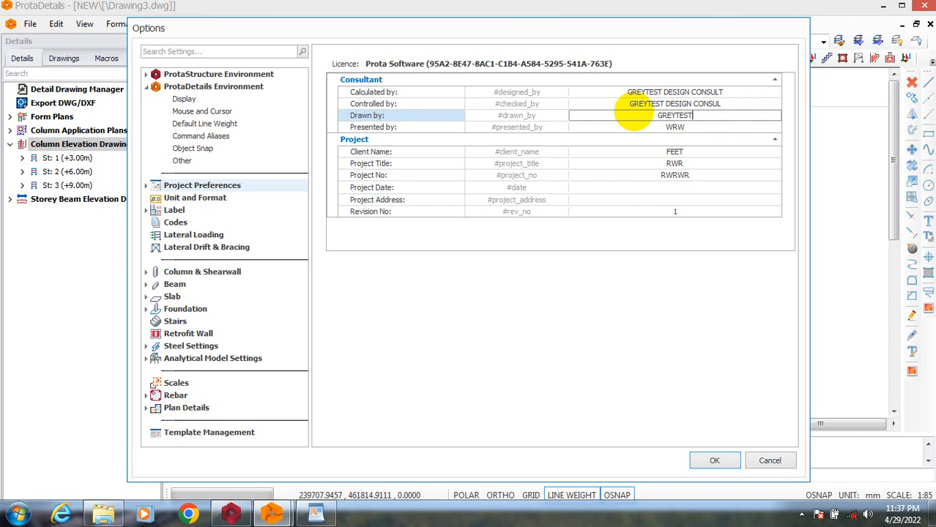
pyautogui.write('GREYTEST DESIGN C')
pyautogui.write('ONS')
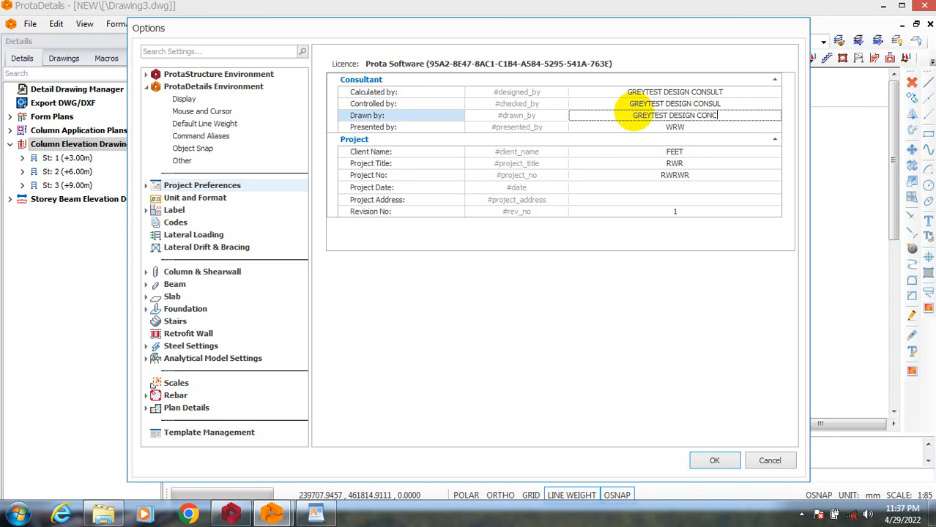
pyautogui.write('ULT')
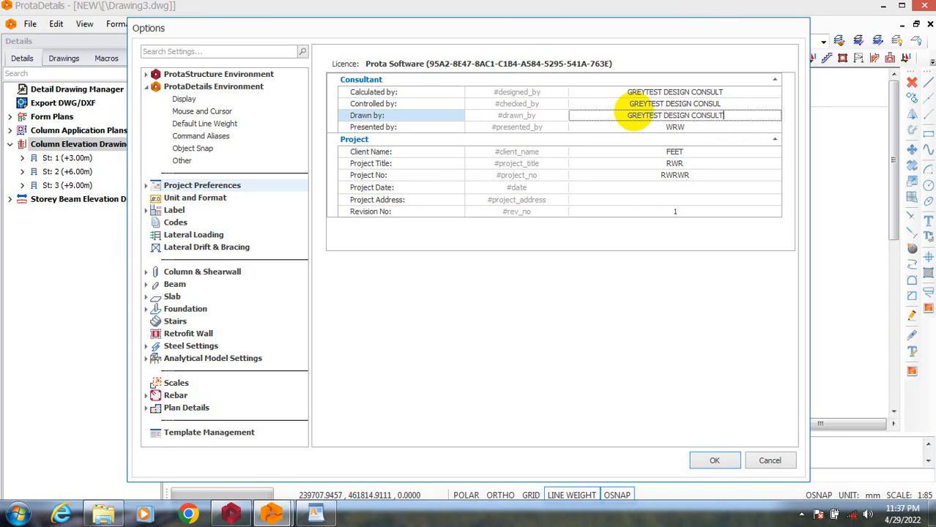
# Replace the consultant's Presented by entry with GREYTEST DESIGN CONSULT.
pyautogui.click(693, 127)
pyautogui.moveTo(694, 128); pyautogui.dragTo(645, 125)
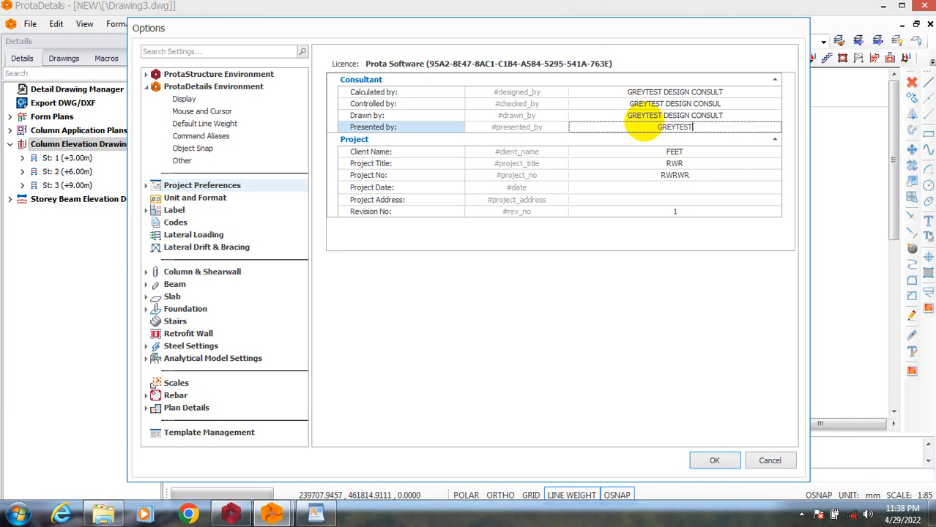
pyautogui.write('GREYTEST DESIGN C')
pyautogui.press('BackSpace')
pyautogui.write('CONSULT')
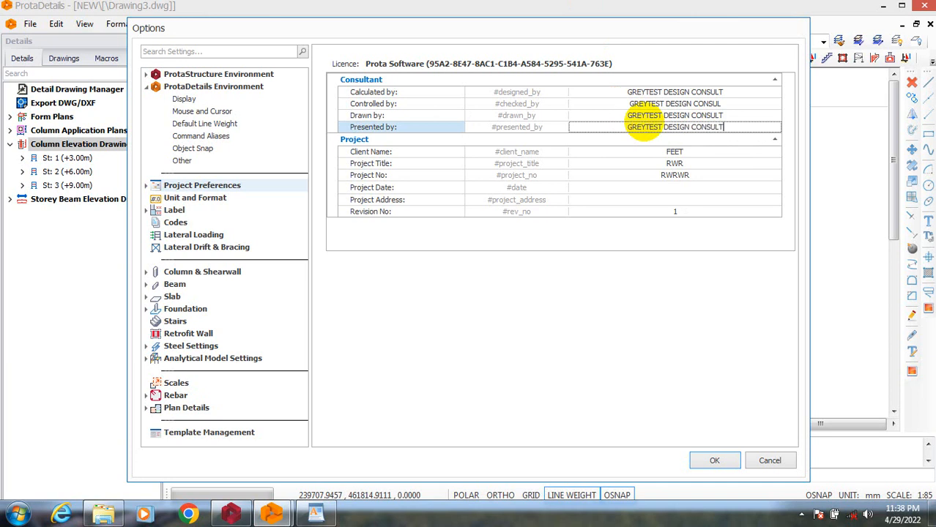
# Replace the Client Name entry in the project details with the client's title and full name.
pyautogui.click(689, 151)
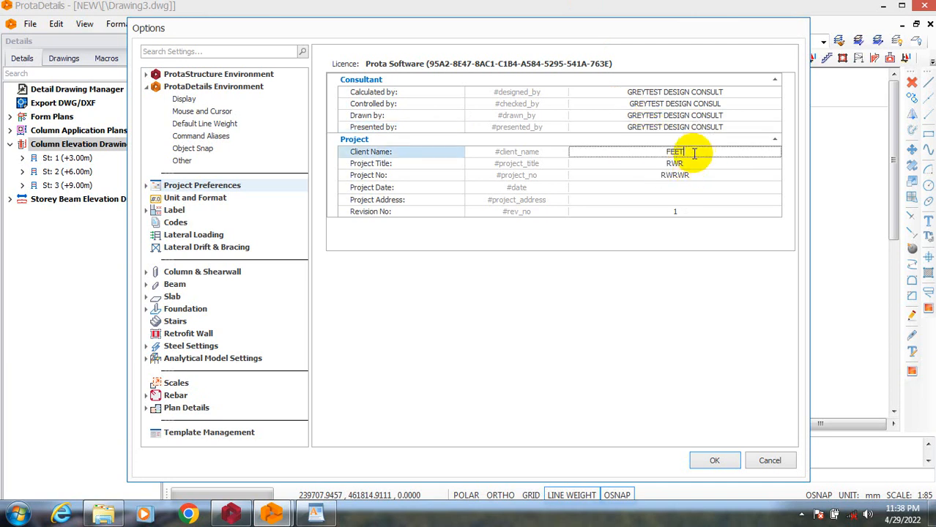
pyautogui.moveTo(697, 152); pyautogui.dragTo(653, 152)
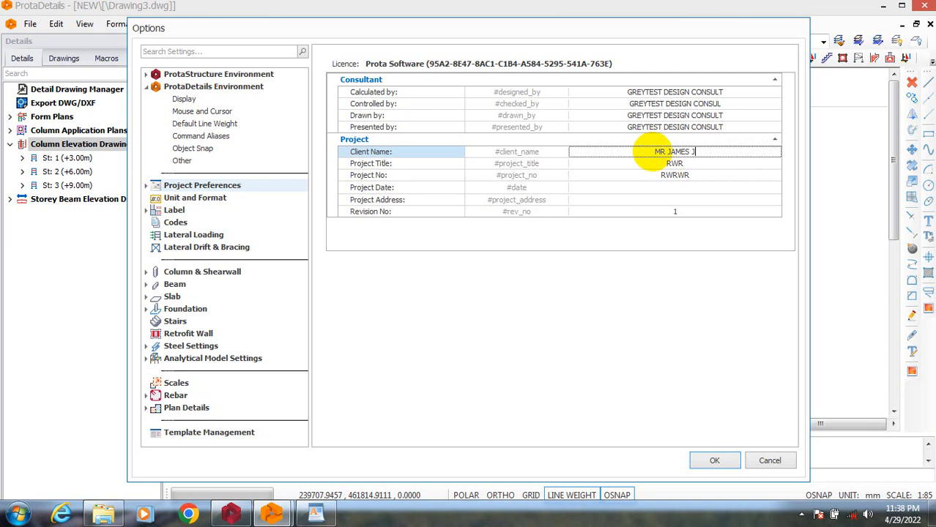
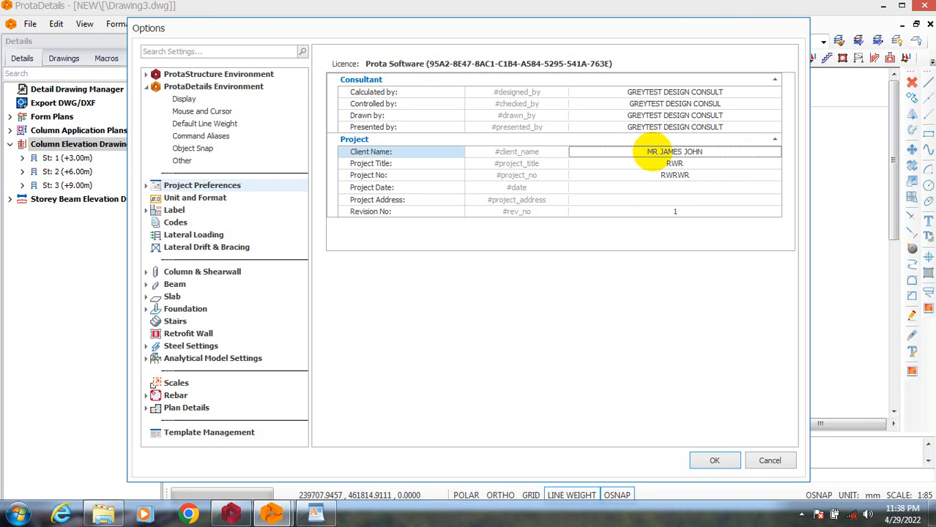
# Set the project title to PROPOSED FOUR BEDROOM DUPLEX.
pyautogui.click(671, 165)
pyautogui.moveTo(695, 167); pyautogui.dragTo(656, 167)
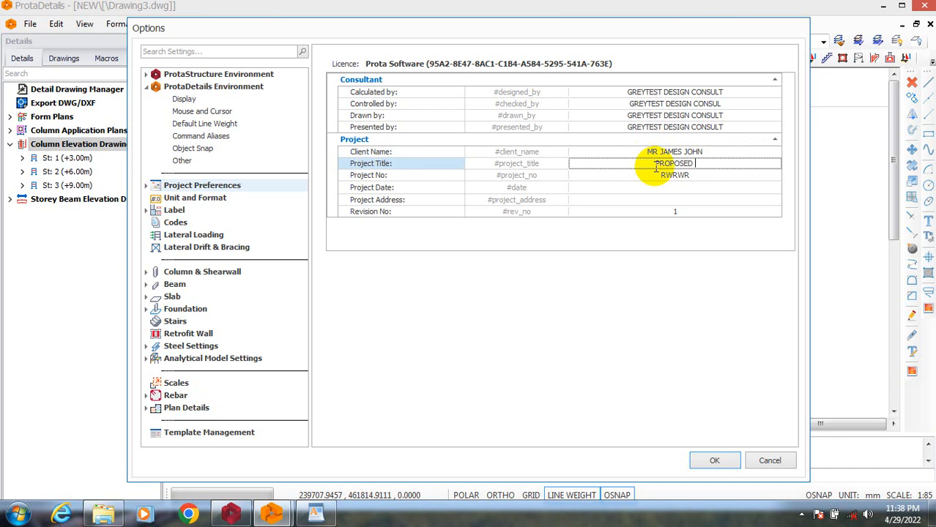
pyautogui.write('PROPOSED TOUR BEDRO')
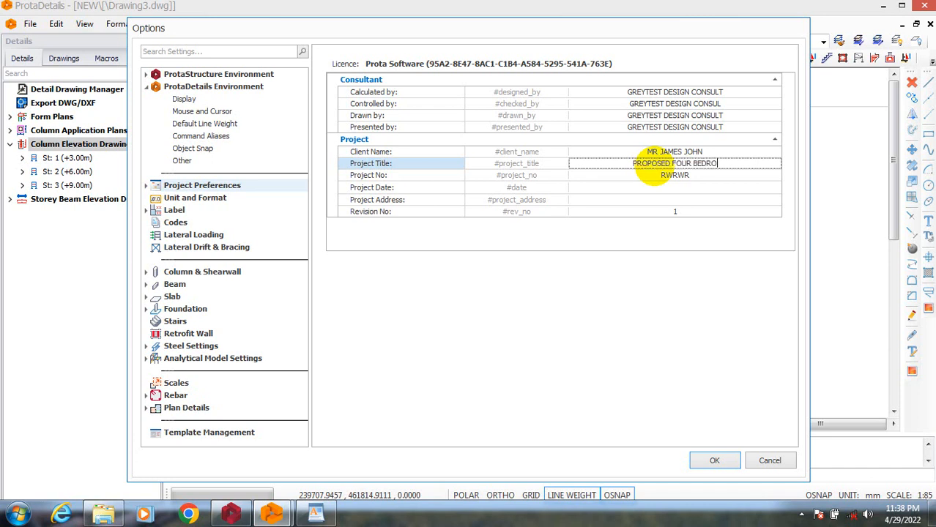
pyautogui.write('OM DU')
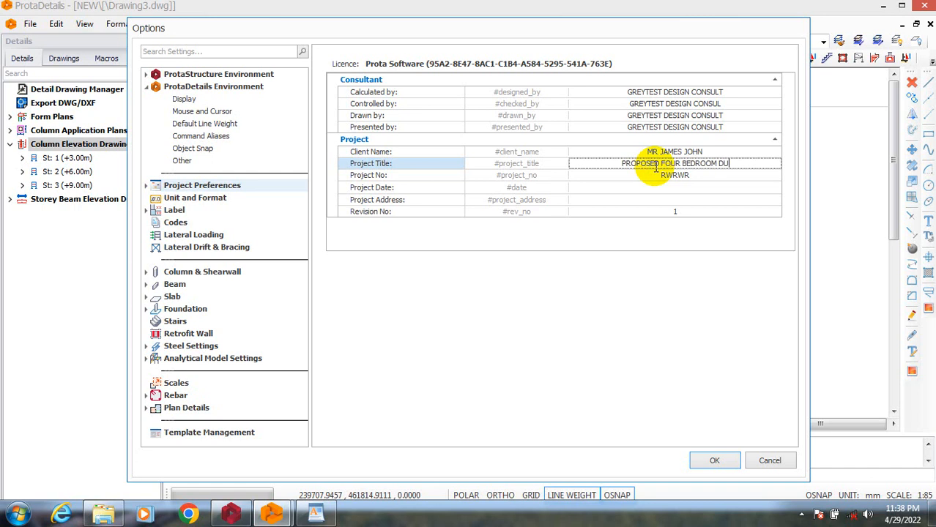
pyautogui.write('PLEX')
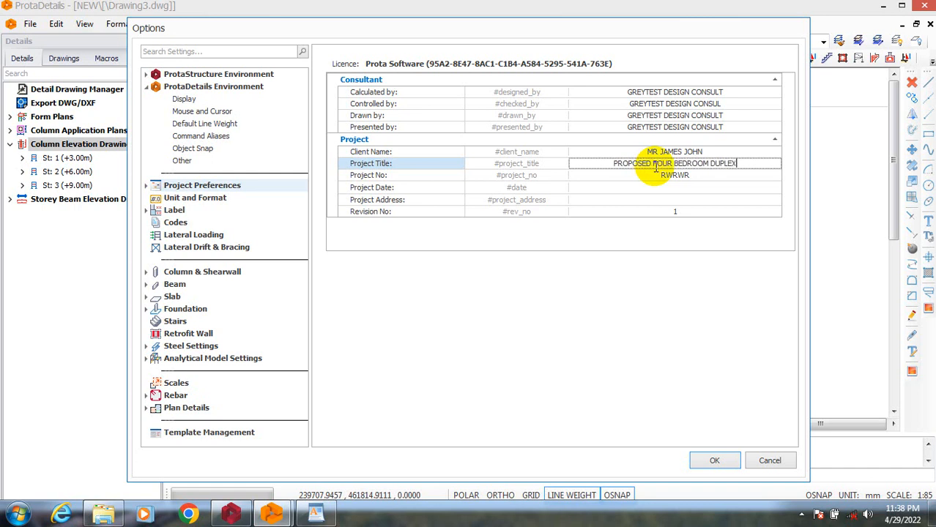
# Set the project number to 001 and the project date to 29/04/2022.
pyautogui.click(674, 176)
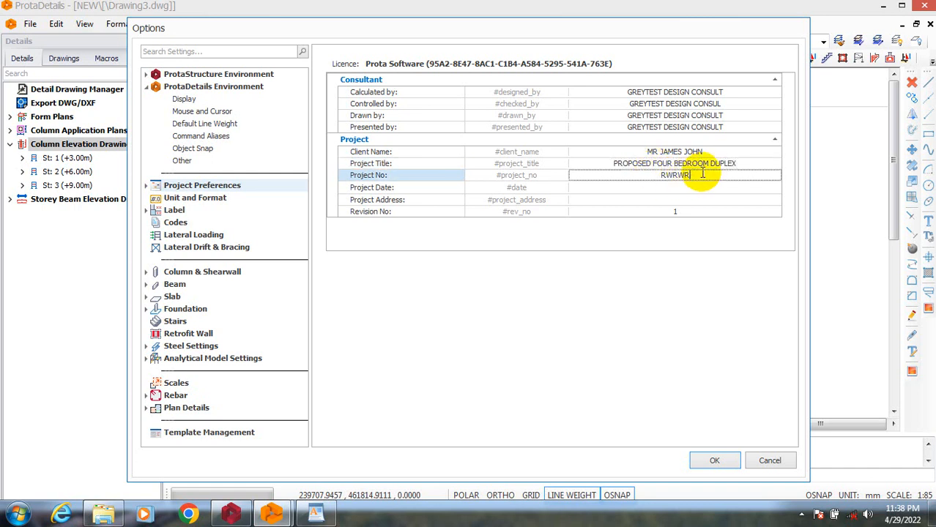
pyautogui.write('001')
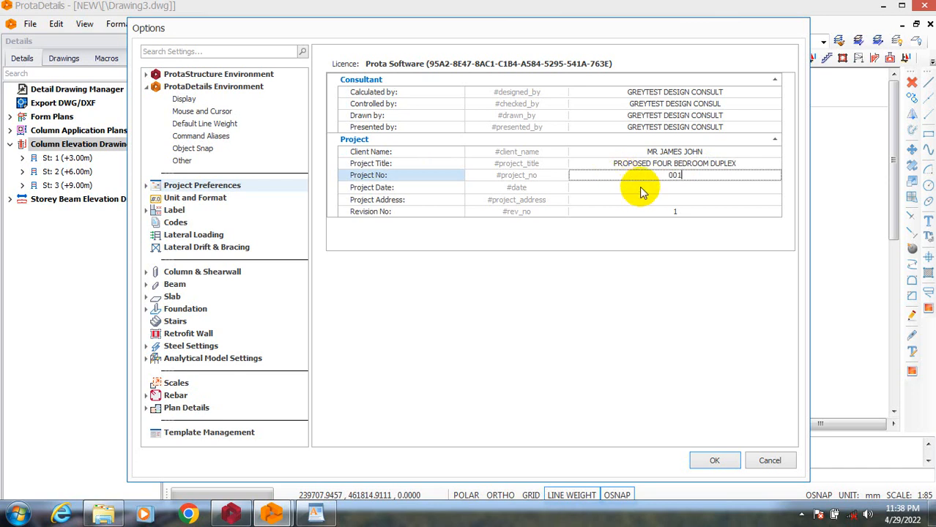
pyautogui.click(649, 188)
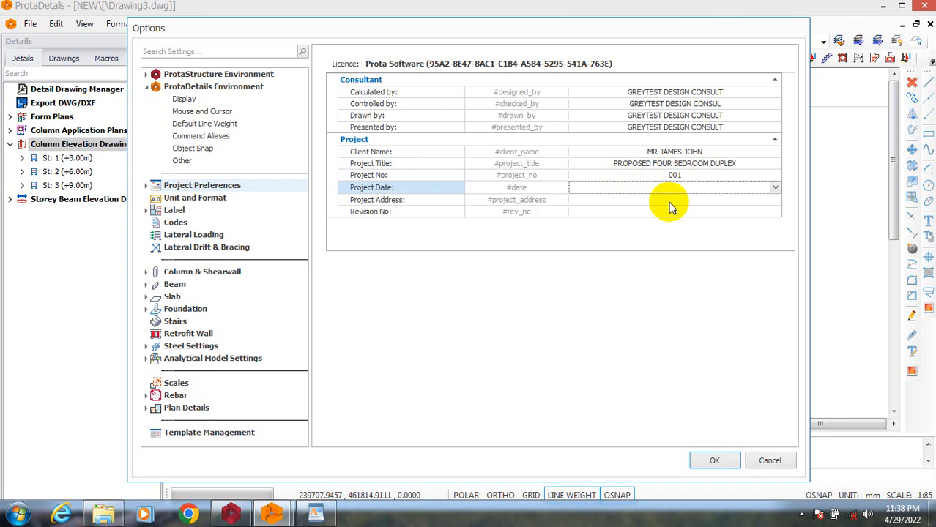
pyautogui.click(775, 190)
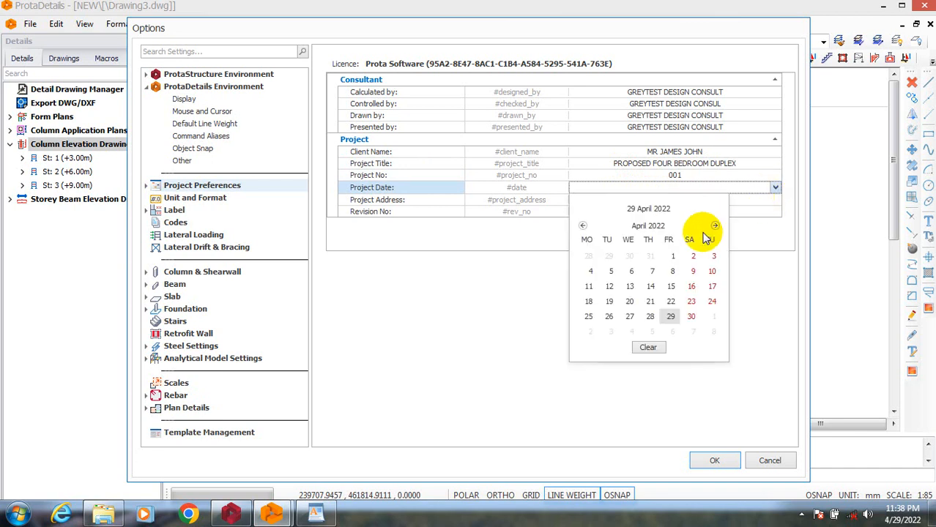
pyautogui.click(671, 316)
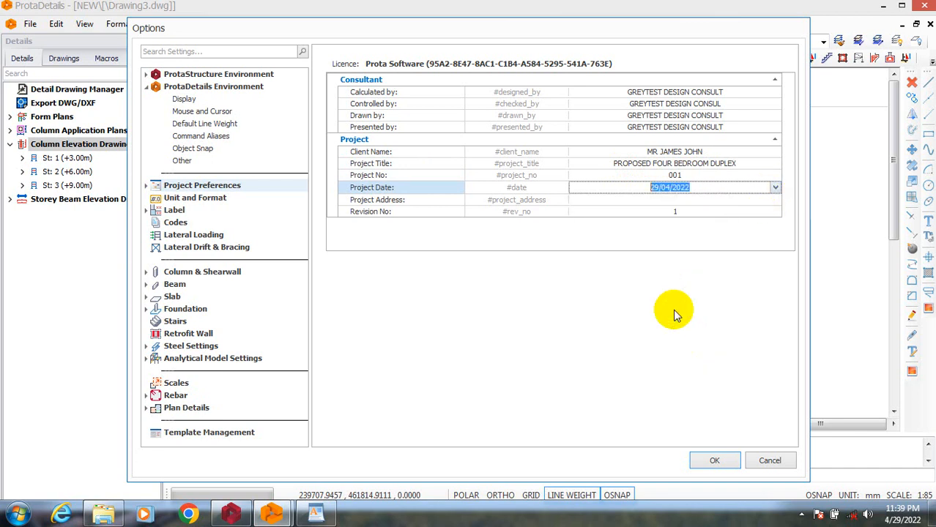
# Enter the full site address as the project address and apply the project preferences.
pyautogui.click(688, 203)
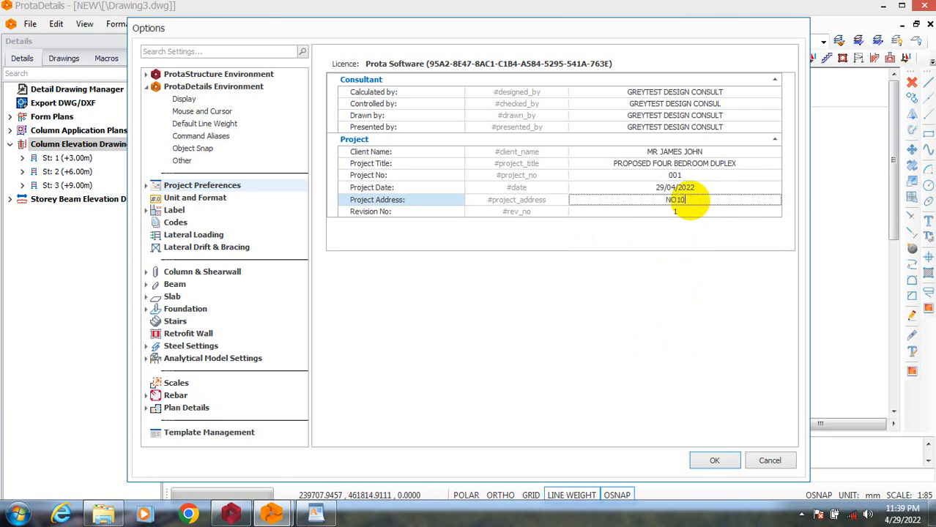
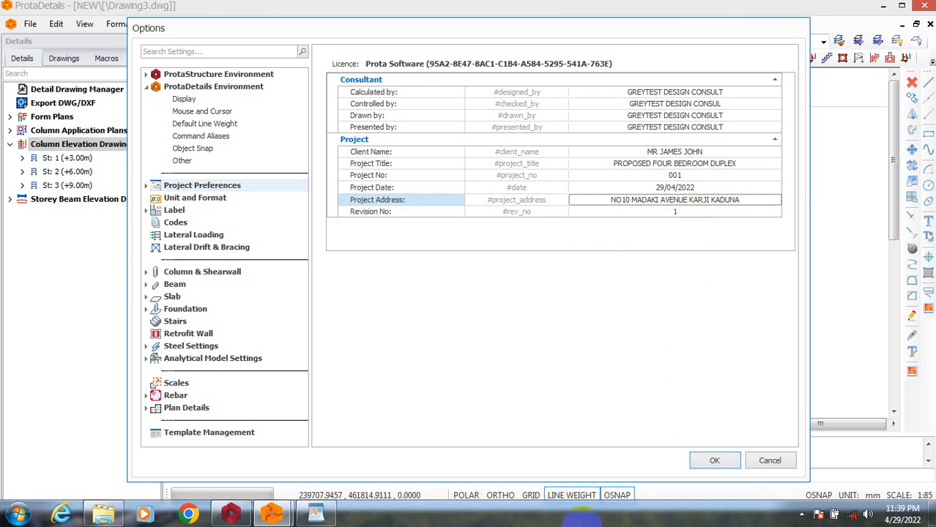
pyautogui.click(704, 461)
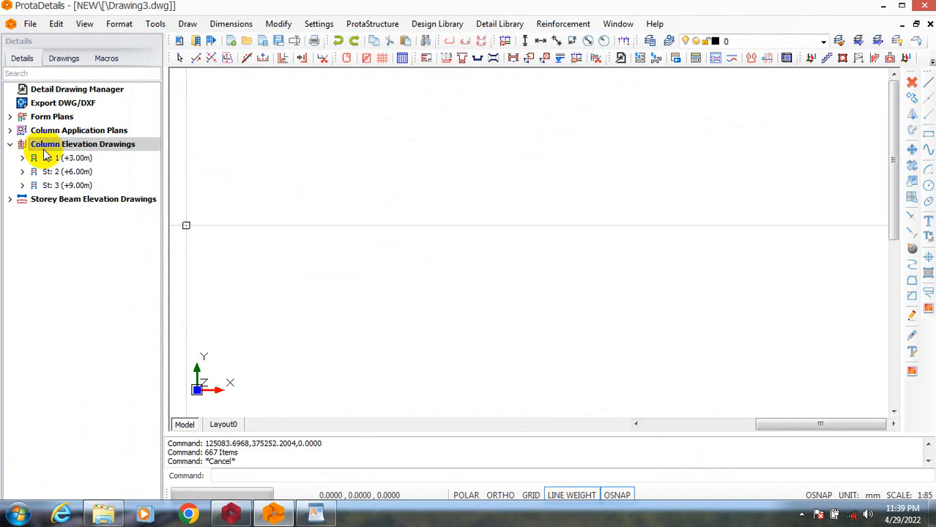
# Set up a new column elevation drawing for all three storeys with column labels written below the sheets.
pyautogui.rightClick(91, 149)
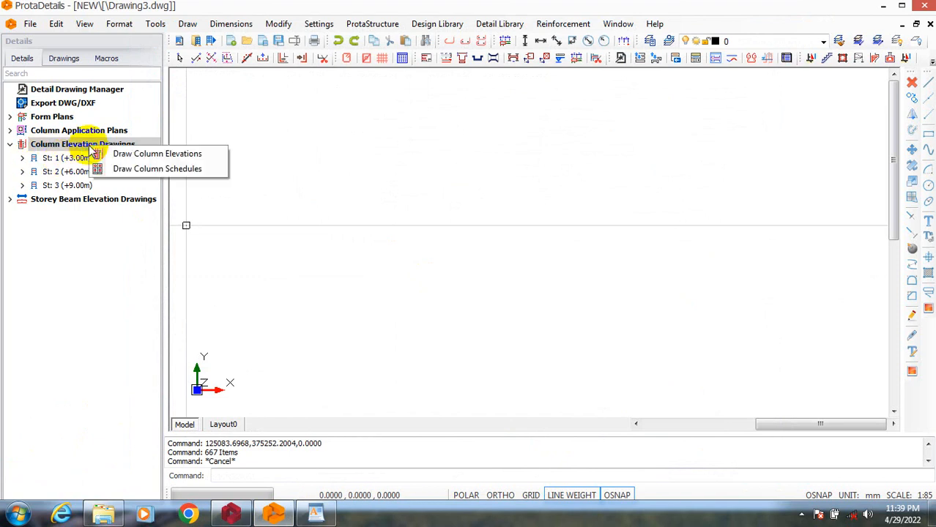
pyautogui.click(167, 156)
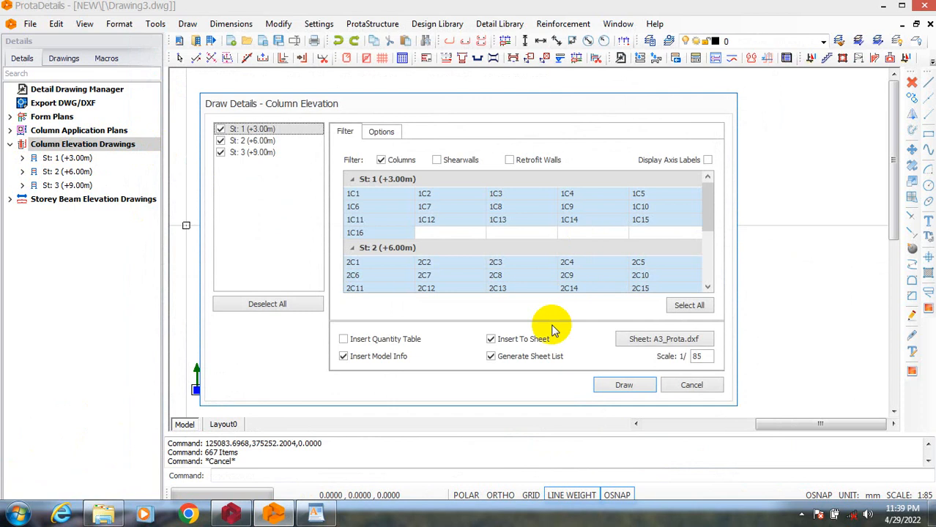
pyautogui.click(378, 133)
pyautogui.click(360, 222)
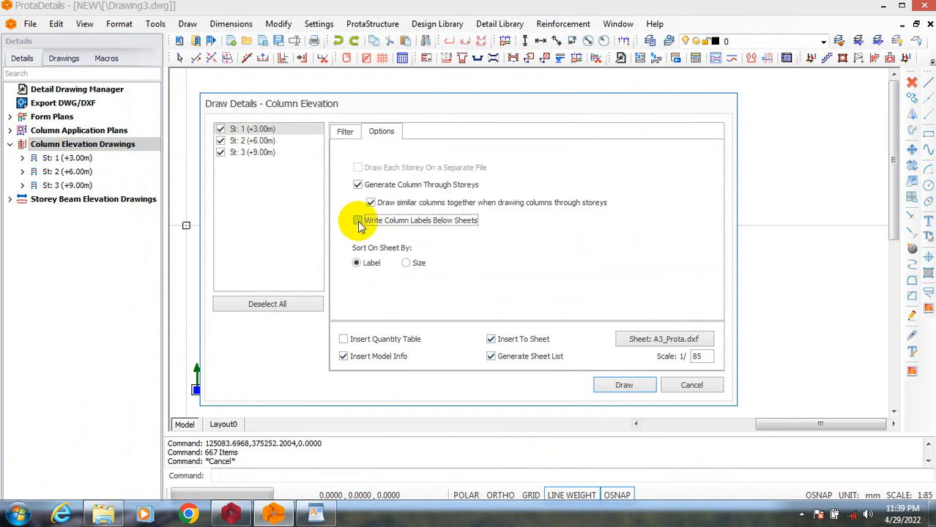
pyautogui.click(358, 221)
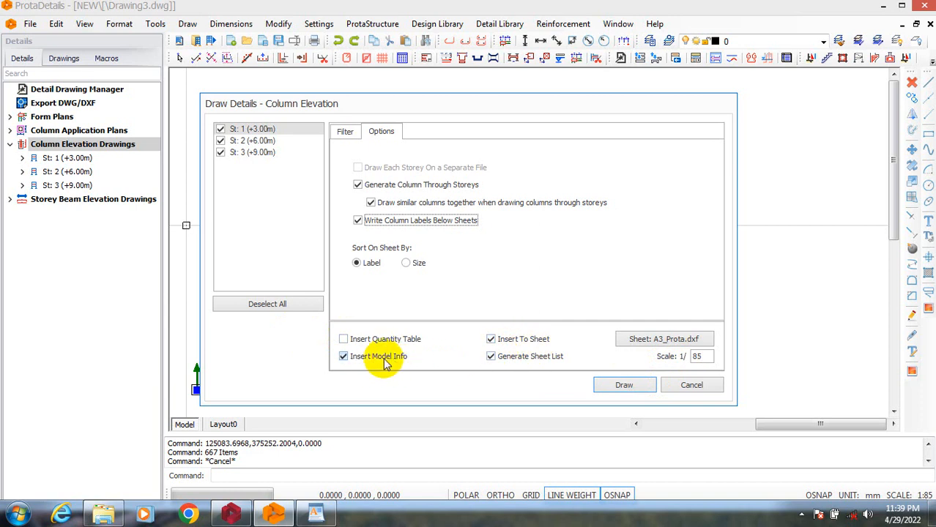
# Exclude the model info, draw the column elevation sheets into the empty model space, and dismiss the sheet list report.
pyautogui.click(355, 359)
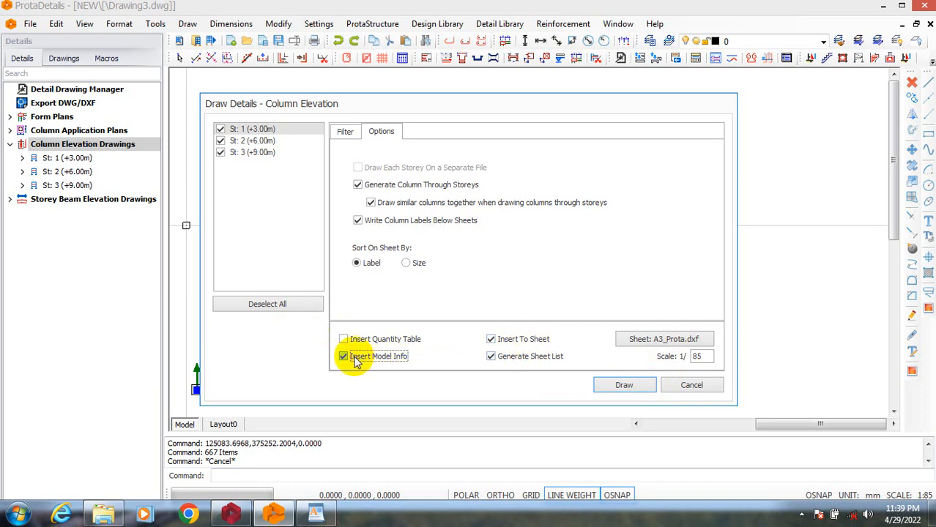
pyautogui.click(343, 359)
pyautogui.click(343, 358)
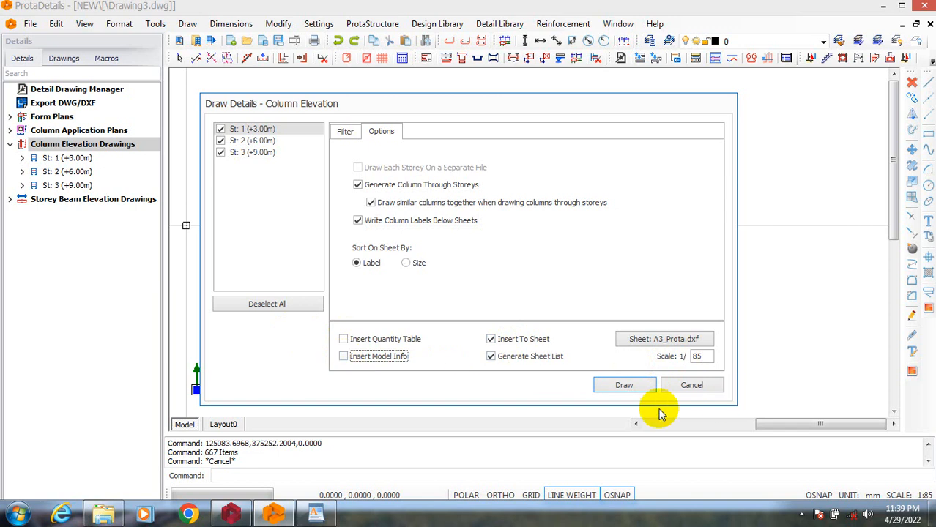
pyautogui.click(624, 386)
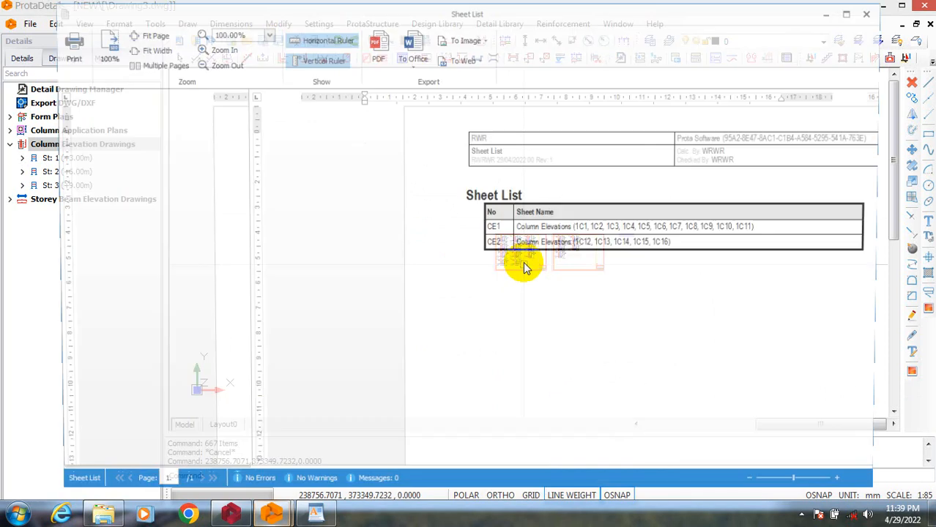
pyautogui.click(876, 11)
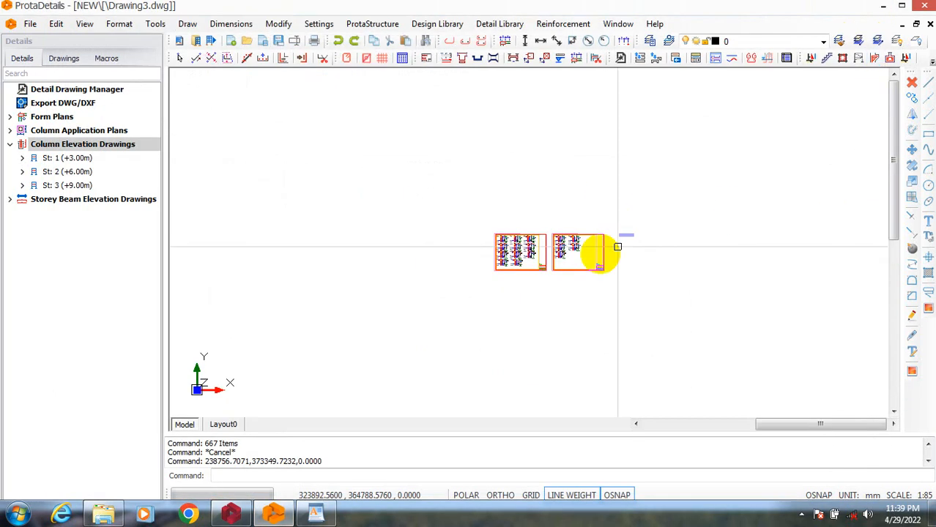
# Examine the column details on the new sheets and the consultant entries in sheet CE1's title block.
pyautogui.scroll(5, 518, 286)
pyautogui.scroll(3, 476, 286)
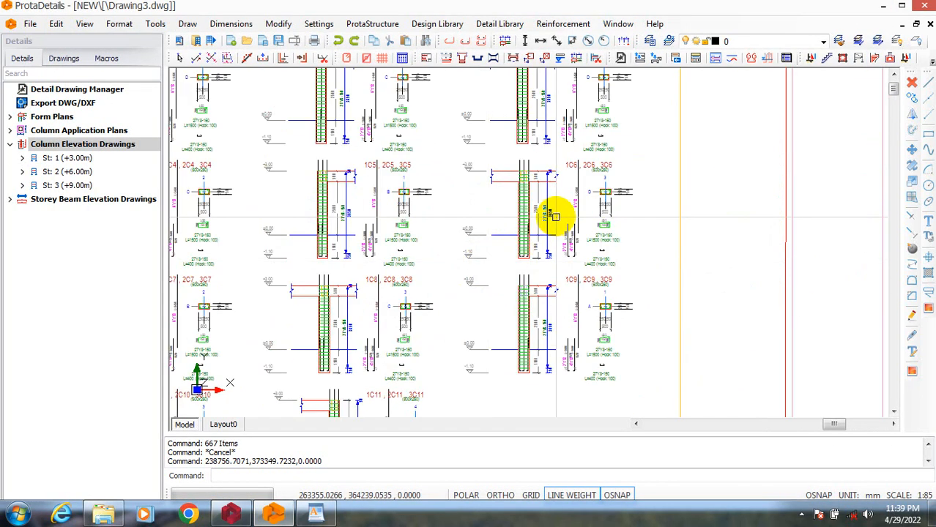
pyautogui.scroll(-6, 644, 297)
pyautogui.scroll(4, 540, 210)
pyautogui.scroll(-4, 538, 205)
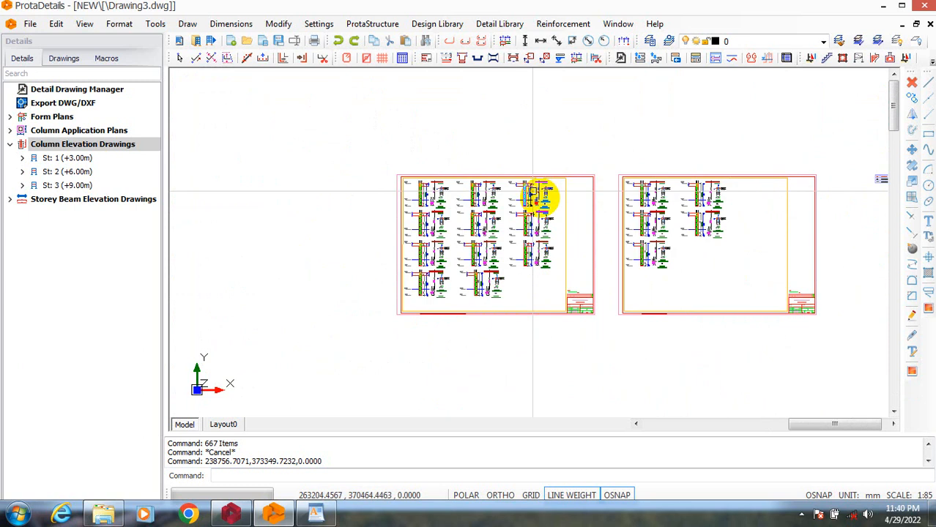
pyautogui.scroll(7, 604, 294)
pyautogui.scroll(2, 526, 377)
pyautogui.scroll(3, 261, 376)
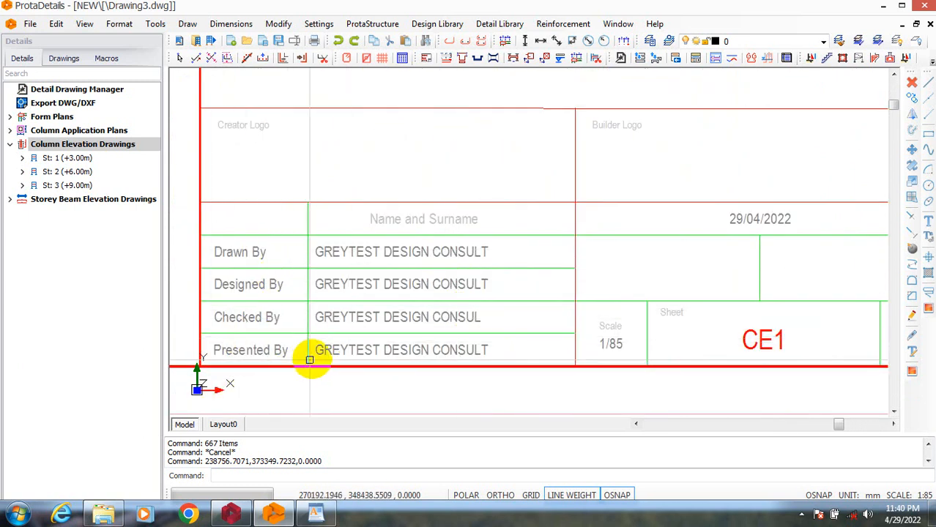
pyautogui.scroll(-4, 502, 348)
pyautogui.scroll(-2, 581, 319)
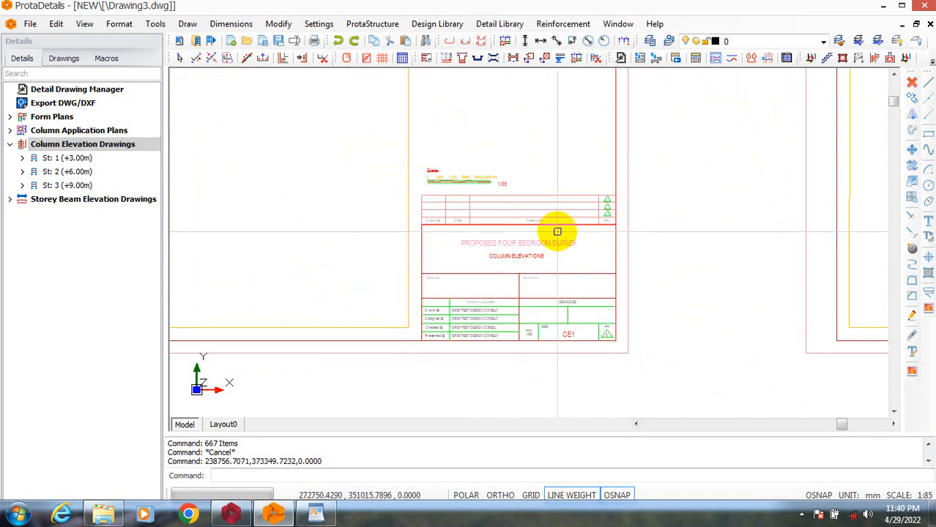
pyautogui.scroll(-3, 606, 279)
pyautogui.scroll(-2, 565, 309)
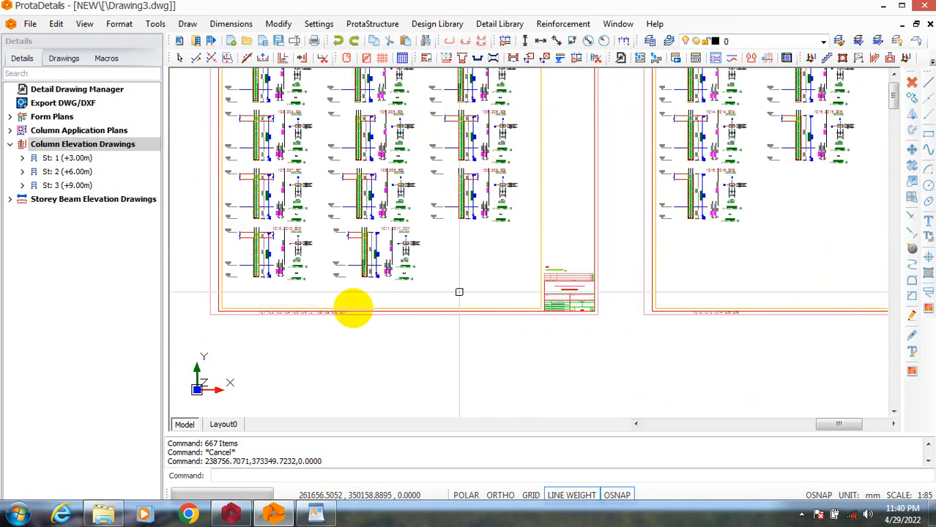
# Check the scale bar, revision table, project title and date in sheet CE1's title block.
pyautogui.scroll(4, 583, 290)
pyautogui.scroll(4, 583, 289)
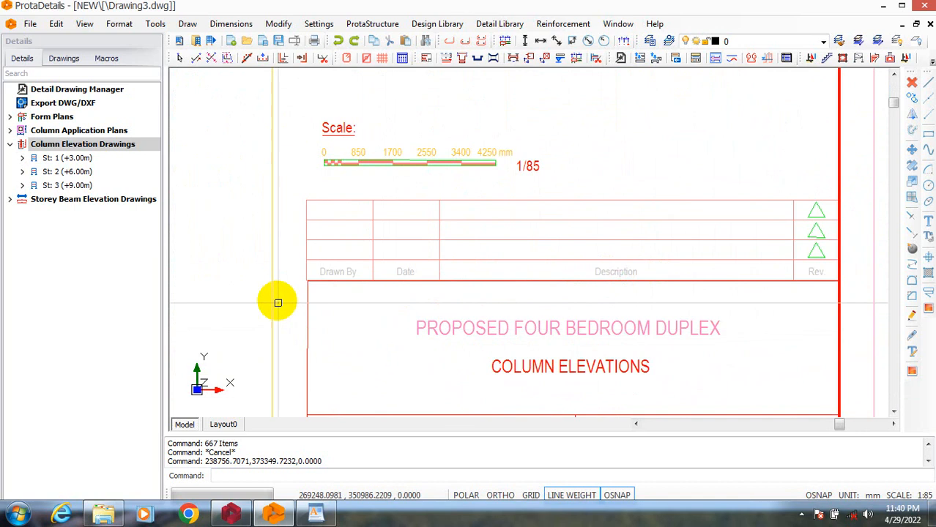
pyautogui.scroll(-1, 274, 295)
pyautogui.scroll(2, 445, 355)
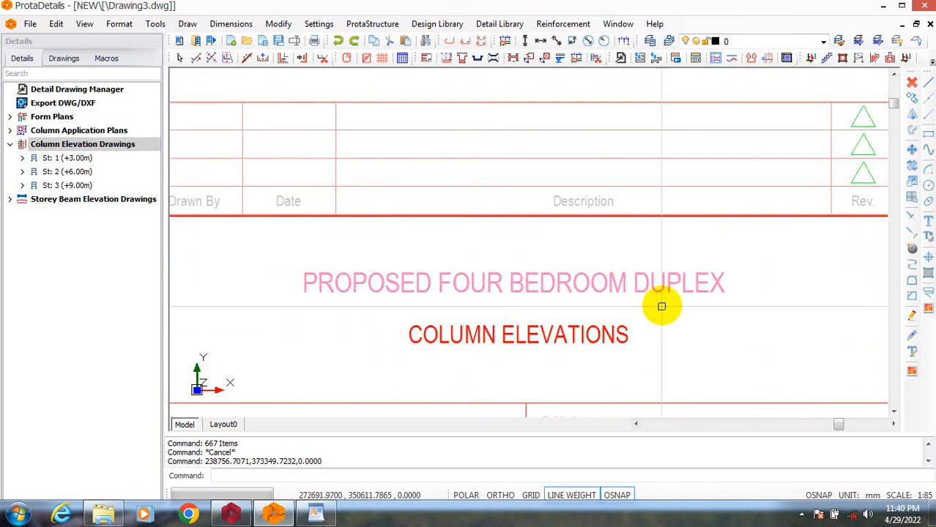
pyautogui.scroll(-1, 507, 298)
pyautogui.scroll(-4, 520, 293)
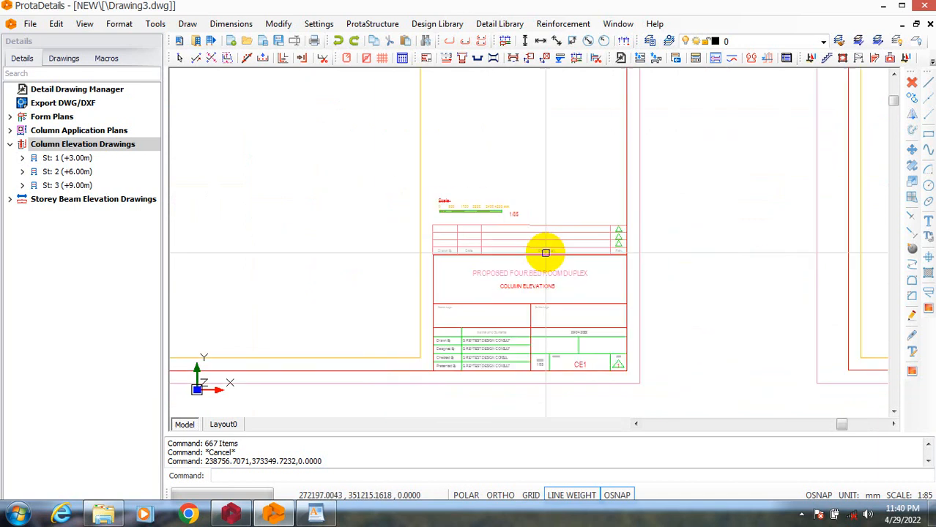
pyautogui.scroll(4, 560, 376)
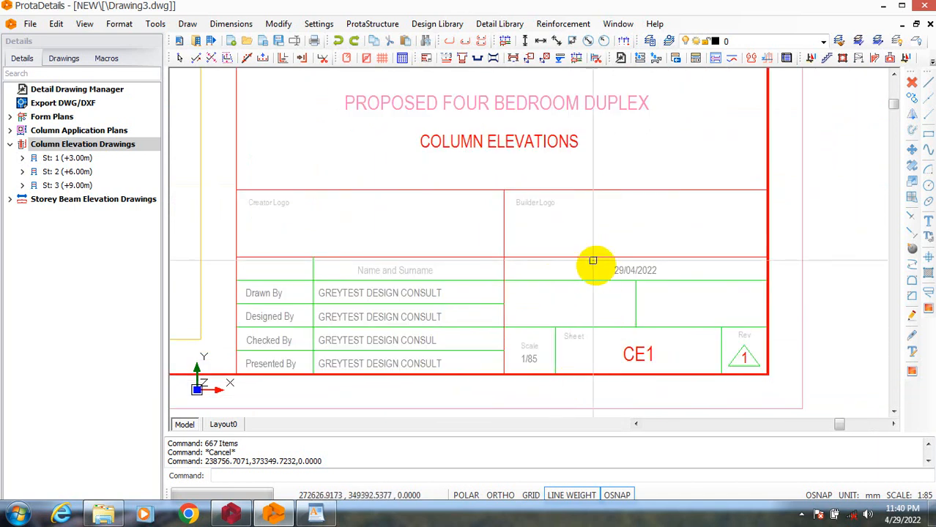
pyautogui.scroll(-3, 591, 326)
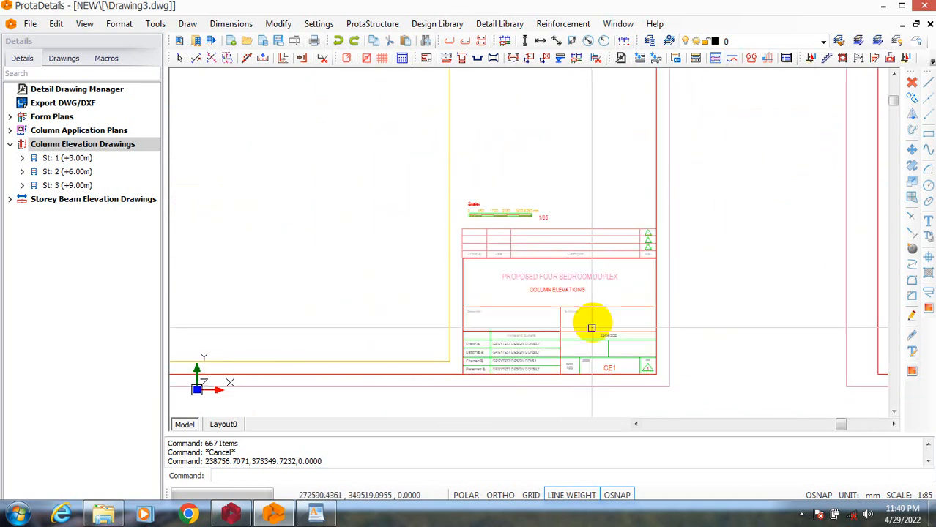
pyautogui.scroll(4, 589, 243)
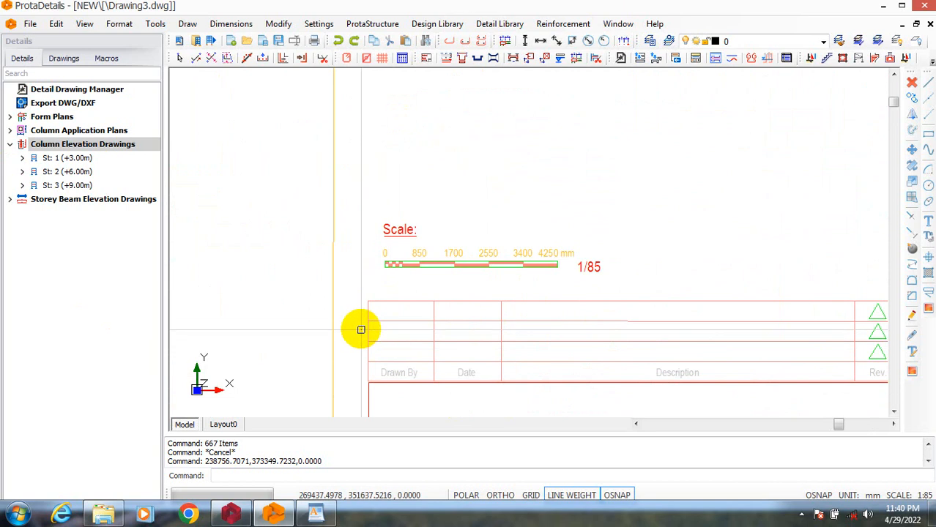
pyautogui.scroll(-5, 360, 323)
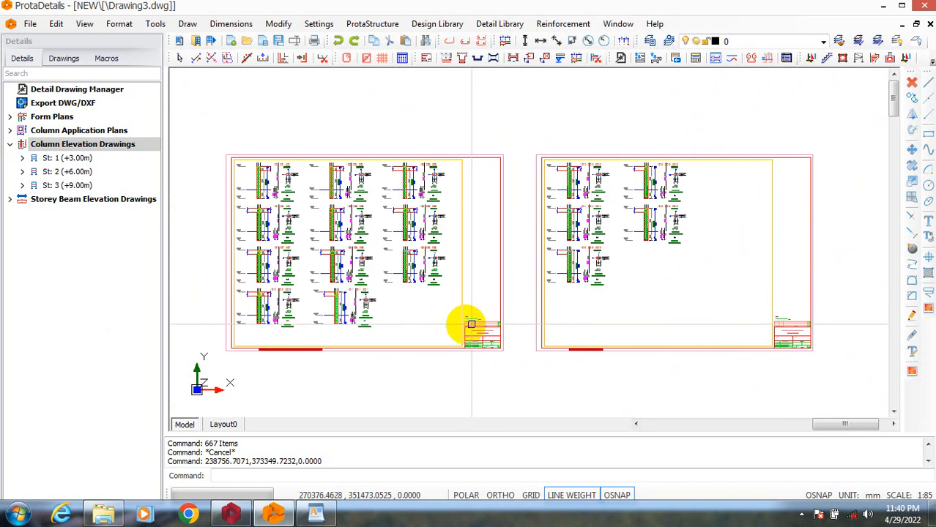
# Check the project title, consultant entries and date in sheet CE2's title block.
pyautogui.scroll(6, 777, 345)
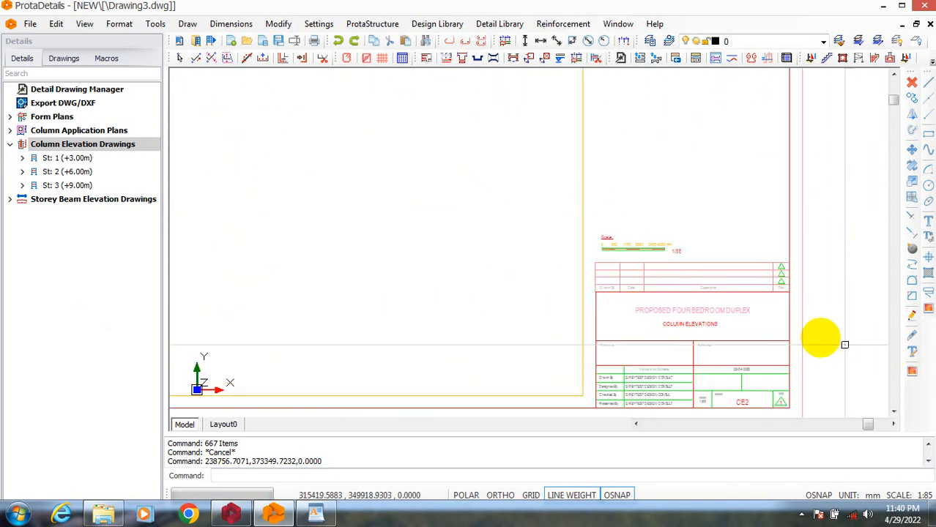
pyautogui.scroll(2, 405, 240)
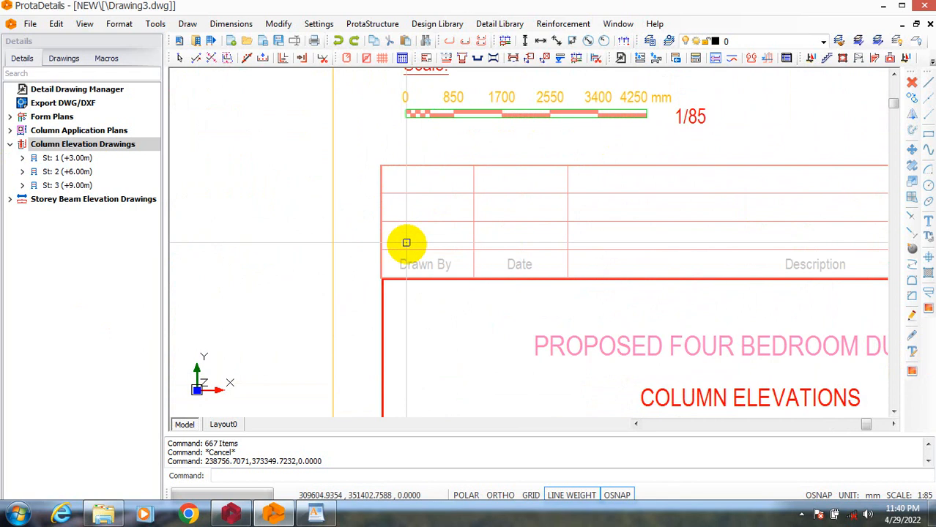
pyautogui.scroll(-2, 414, 256)
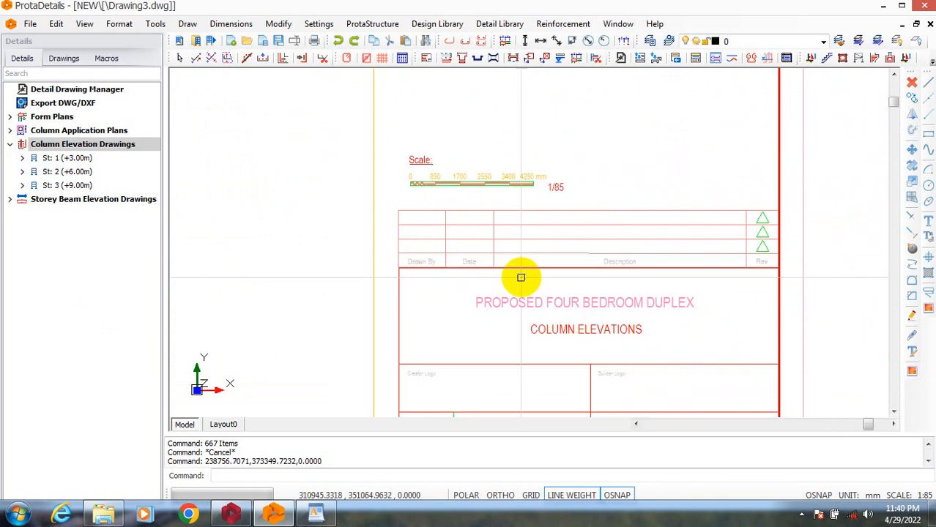
pyautogui.scroll(-1, 522, 263)
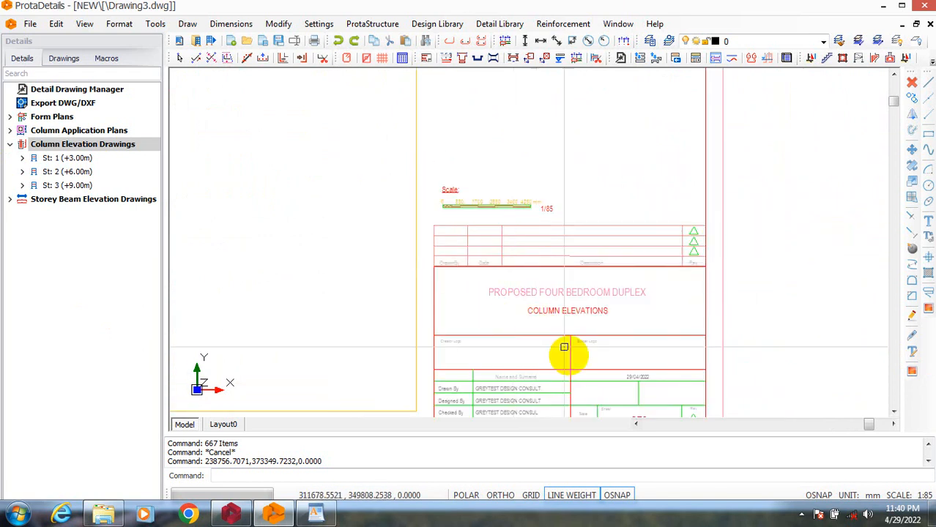
pyautogui.scroll(3, 564, 348)
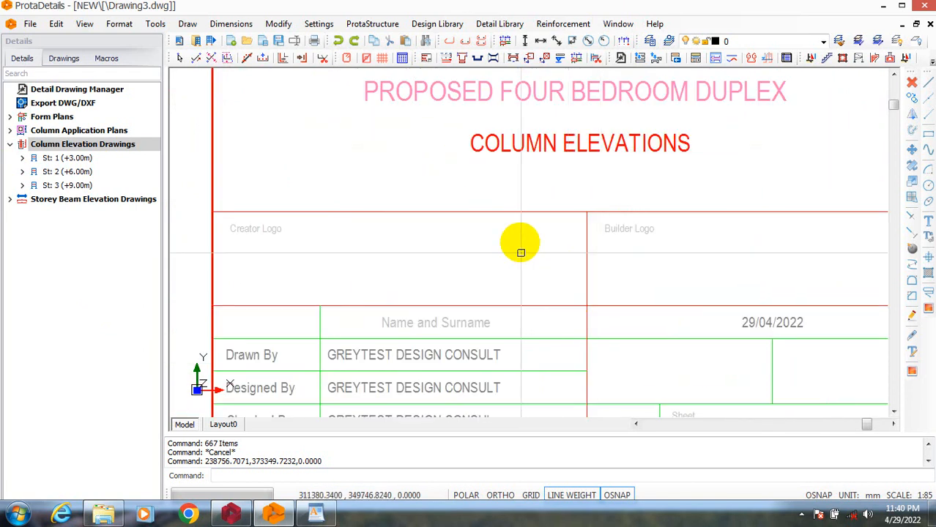
pyautogui.scroll(-1, 517, 253)
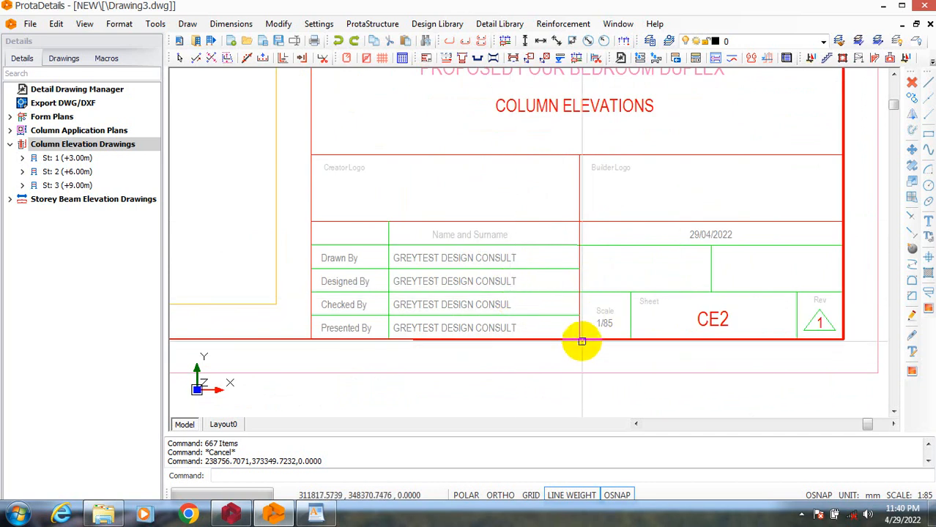
# Check the scale and sheet number cells in sheet CE2's title block and return to sheet CE1's project title.
pyautogui.scroll(2, 696, 239)
pyautogui.scroll(-2, 608, 257)
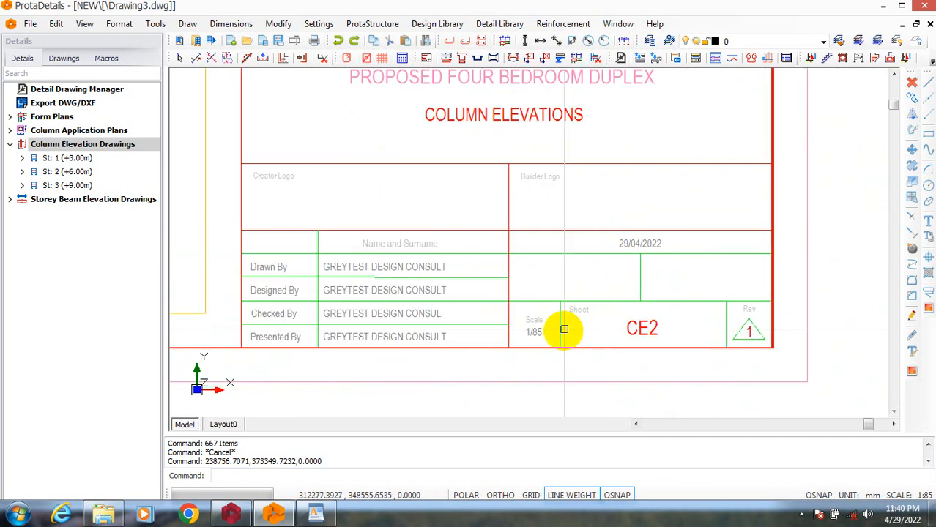
pyautogui.scroll(1, 591, 341)
pyautogui.scroll(-3, 730, 326)
pyautogui.scroll(-3, 665, 332)
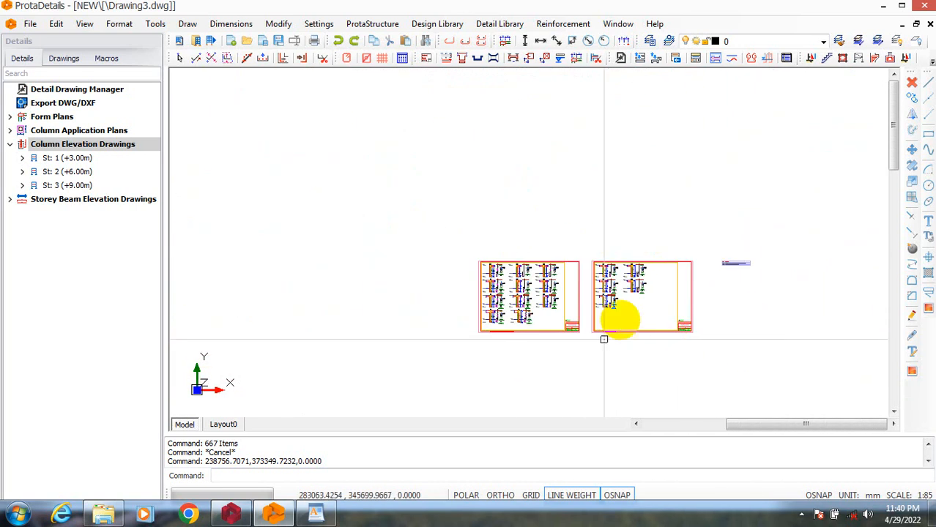
pyautogui.scroll(3, 497, 335)
pyautogui.scroll(4, 625, 291)
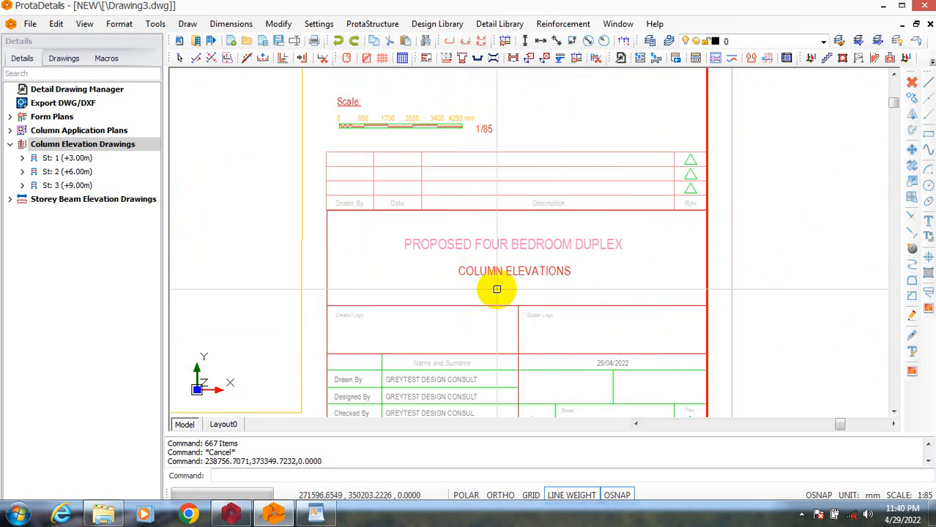
pyautogui.press('Escape')
pyautogui.press('Escape')
pyautogui.press('Escape')
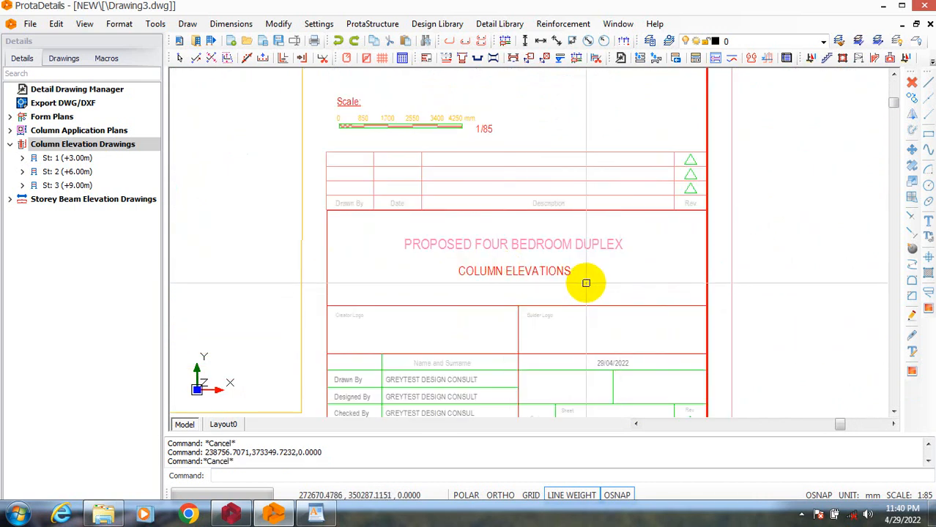
pyautogui.write('CL')
pyautogui.press('Escape')
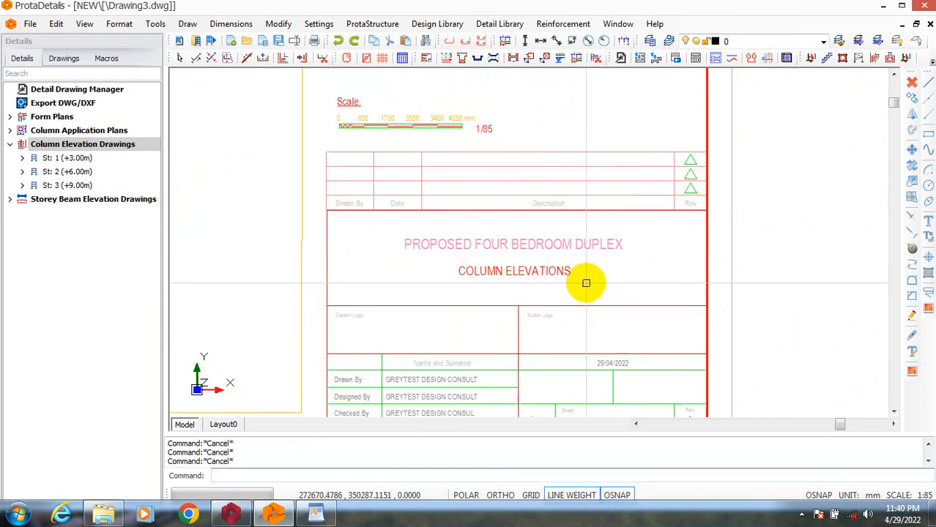
# Copy sheet CE1's project title text into the top Description row of its revision table.
pyautogui.write('co')
pyautogui.press('Return')
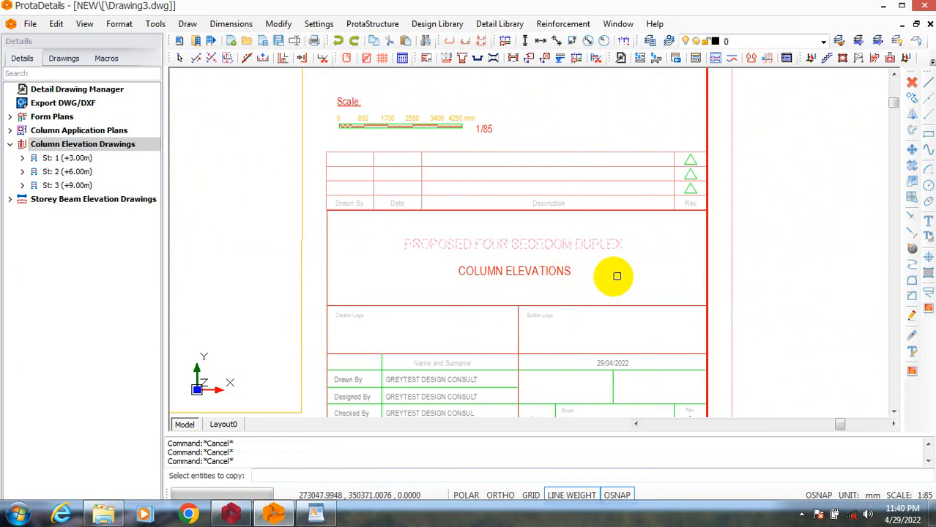
pyautogui.click(616, 279)
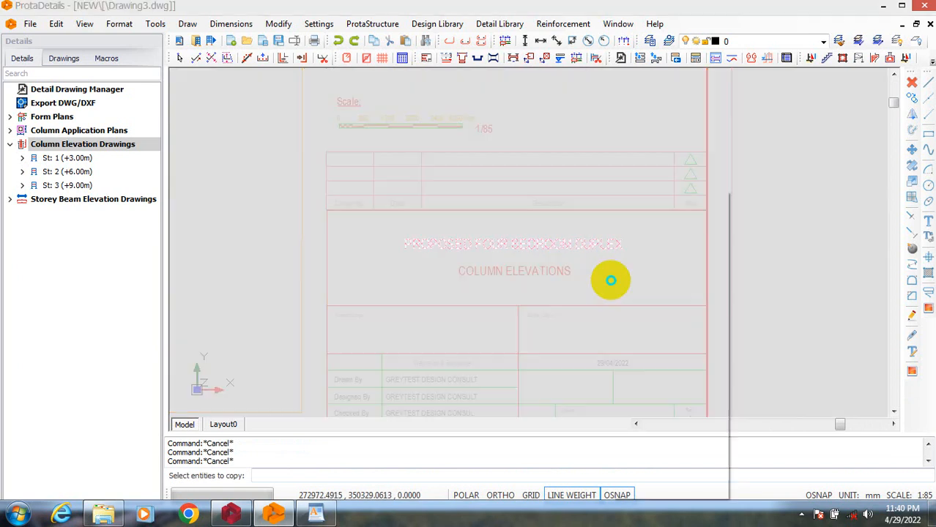
pyautogui.rightClick(610, 278)
pyautogui.click(644, 198)
pyautogui.click(644, 199)
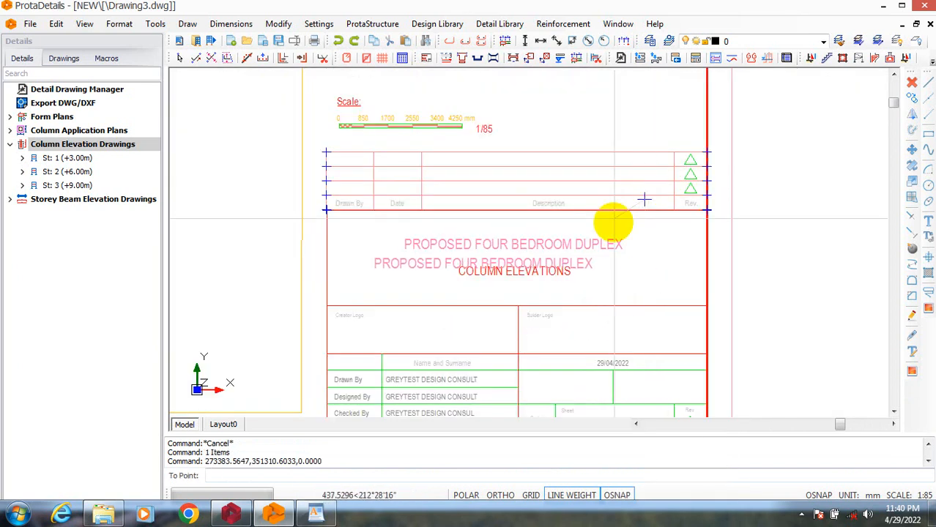
pyautogui.scroll(-3, 613, 218)
pyautogui.scroll(5, 616, 196)
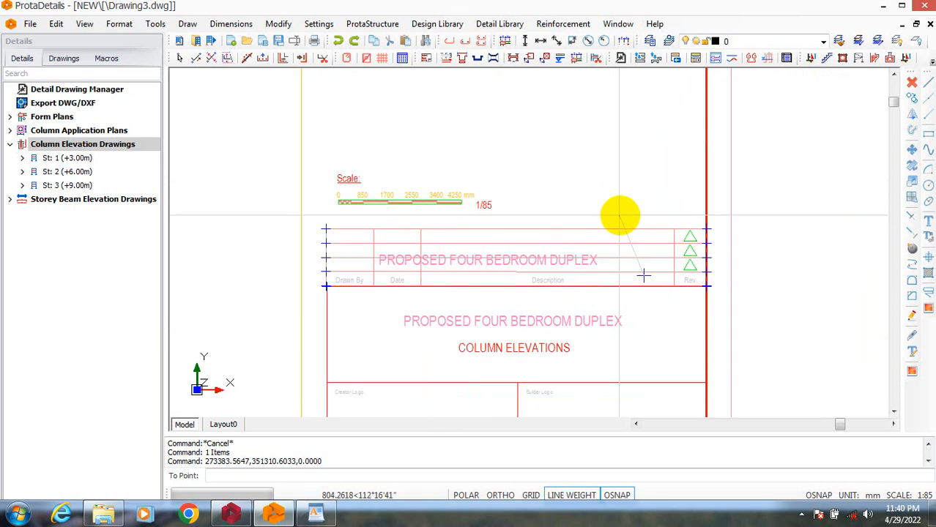
pyautogui.scroll(-3, 579, 211)
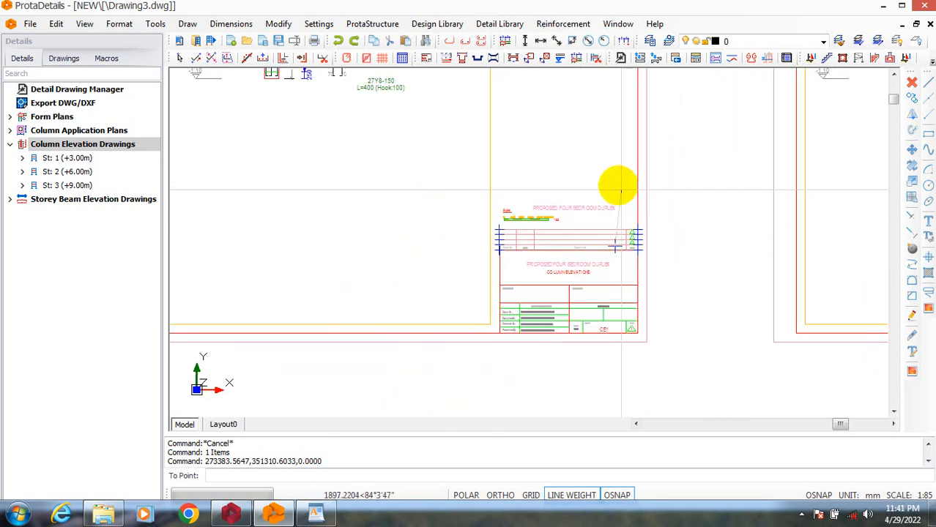
pyautogui.scroll(5, 615, 219)
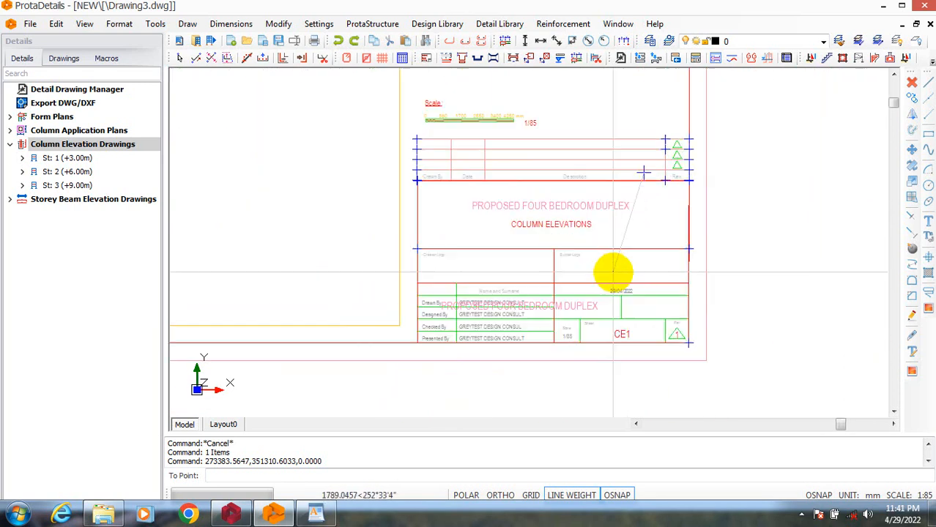
pyautogui.scroll(-5, 628, 293)
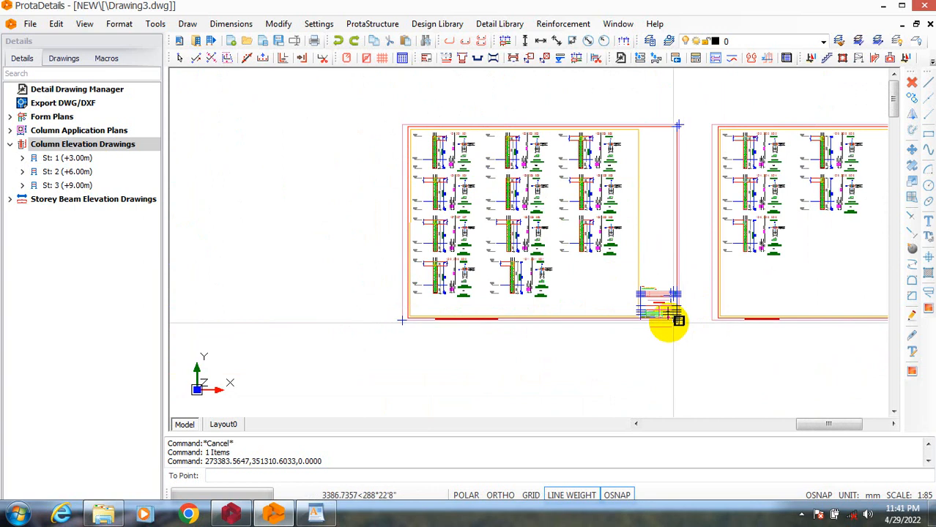
pyautogui.scroll(6, 665, 318)
pyautogui.scroll(2, 645, 264)
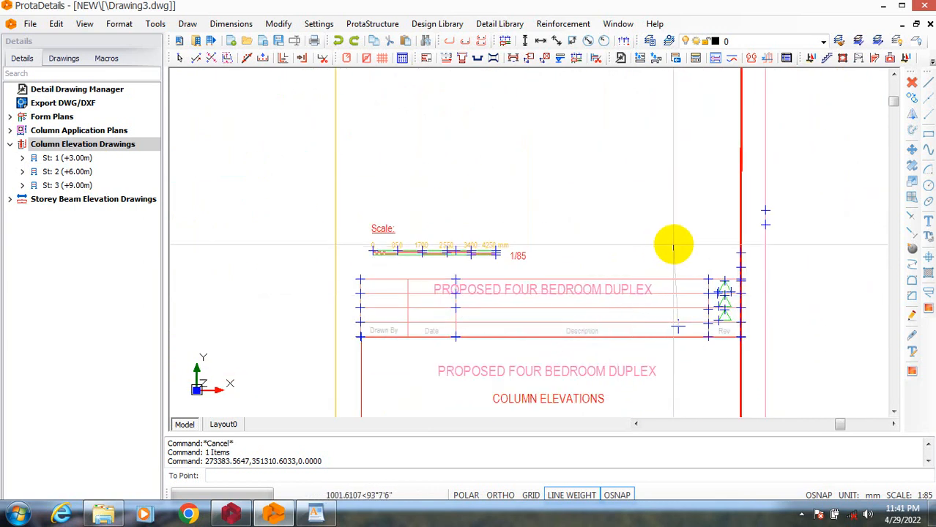
pyautogui.scroll(3, 696, 244)
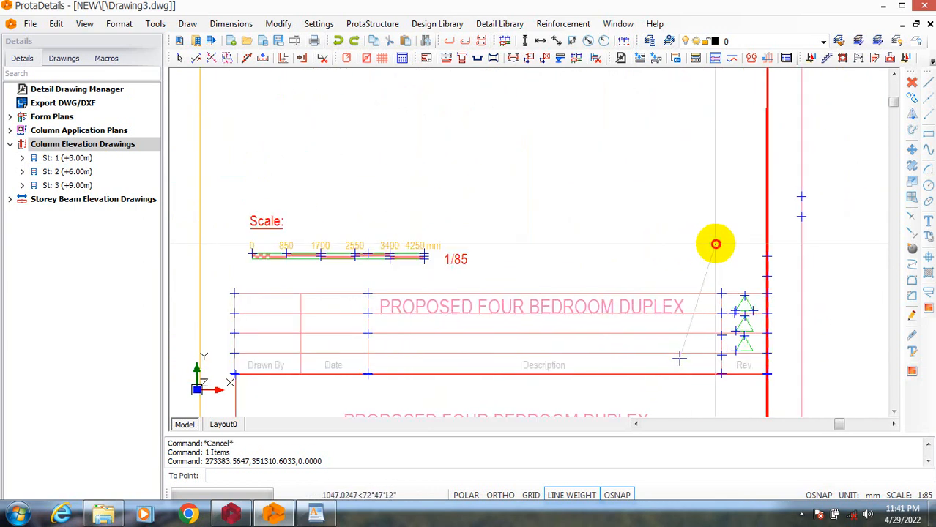
pyautogui.press('Escape')
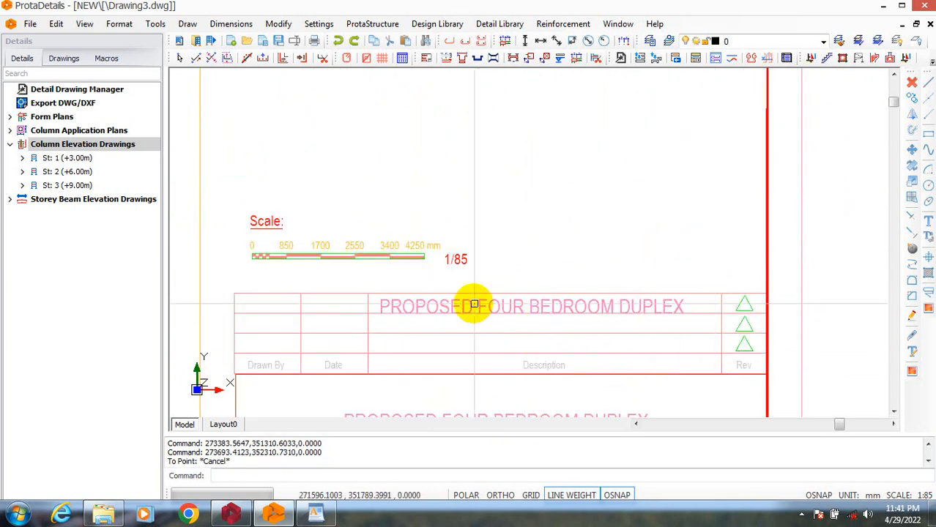
# Replace the copied title text in sheet CE1's revision table with a person's name.
pyautogui.scroll(-2, 443, 381)
pyautogui.scroll(3, 448, 352)
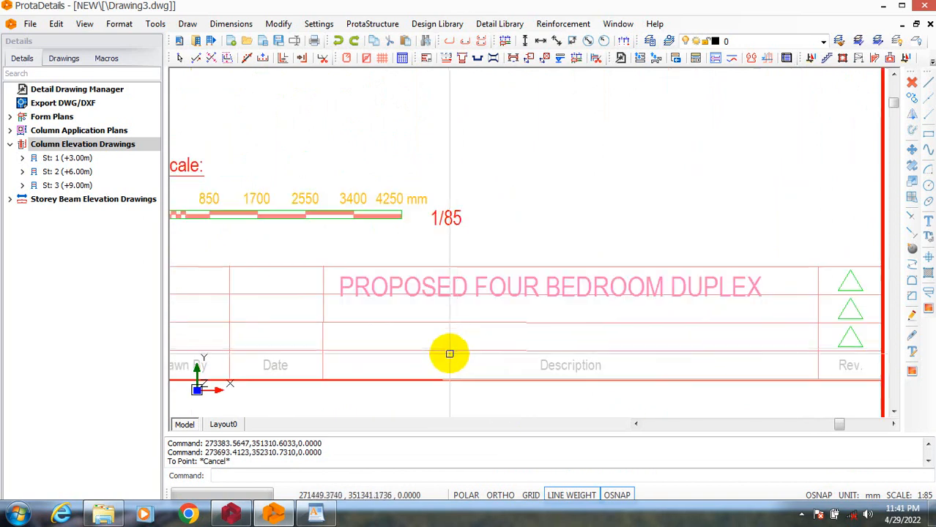
pyautogui.write('TEX')
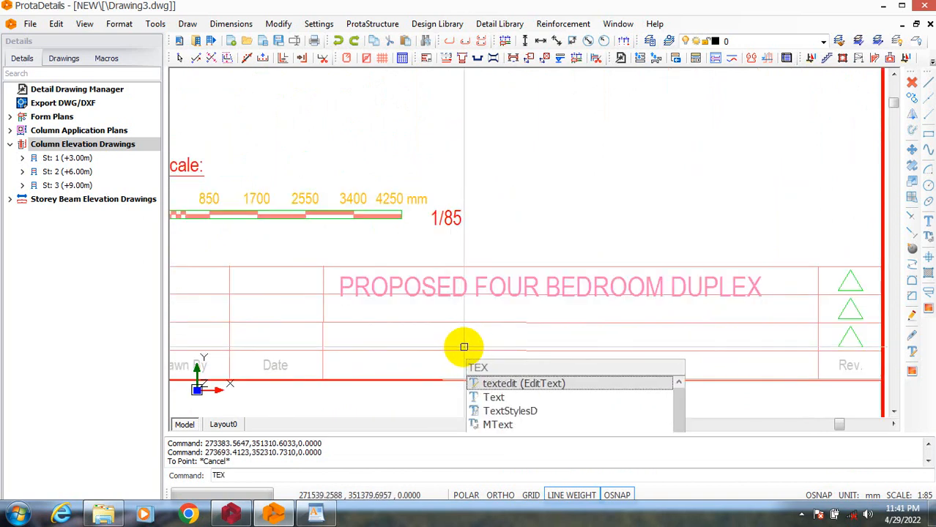
pyautogui.click(542, 384)
pyautogui.click(559, 280)
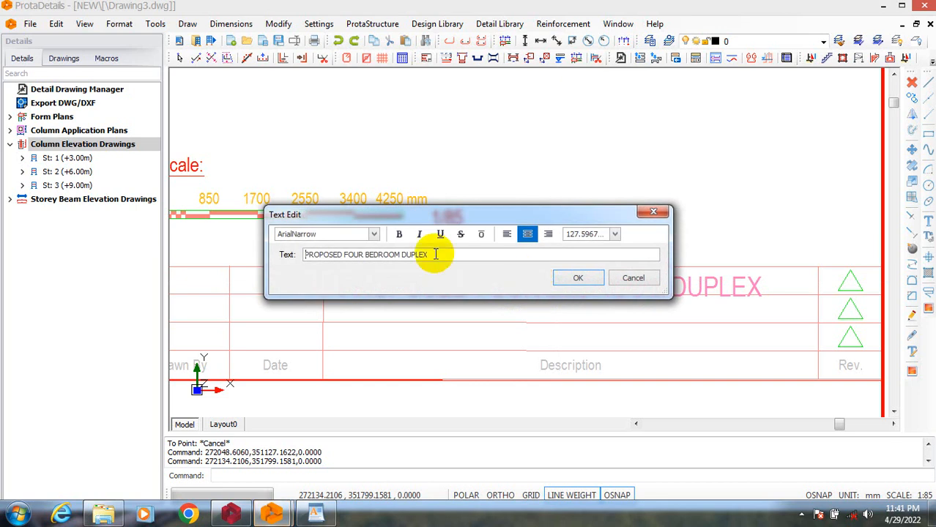
pyautogui.moveTo(429, 254); pyautogui.dragTo(284, 254)
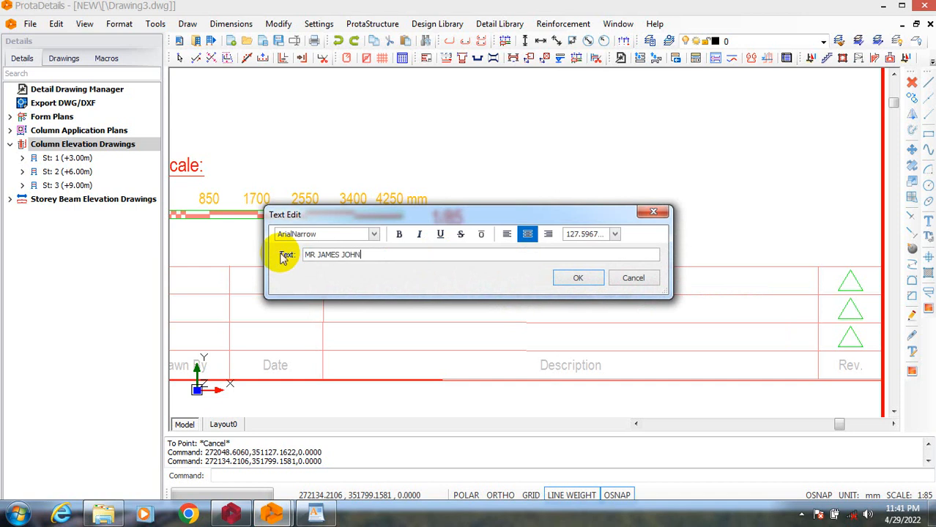
pyautogui.click(579, 280)
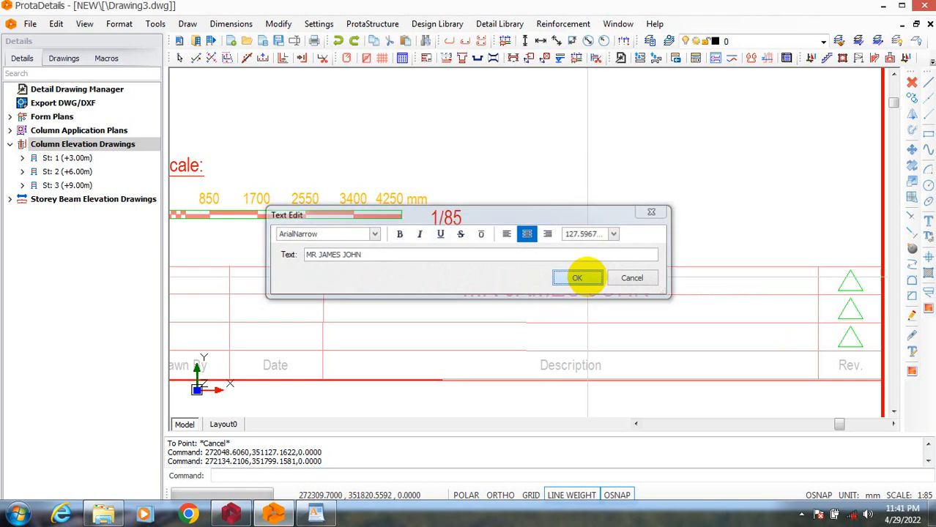
pyautogui.scroll(-3, 560, 278)
pyautogui.press('Escape')
# Compare the title blocks and overall layouts of sheets CE1 and CE2.
pyautogui.scroll(-4, 554, 324)
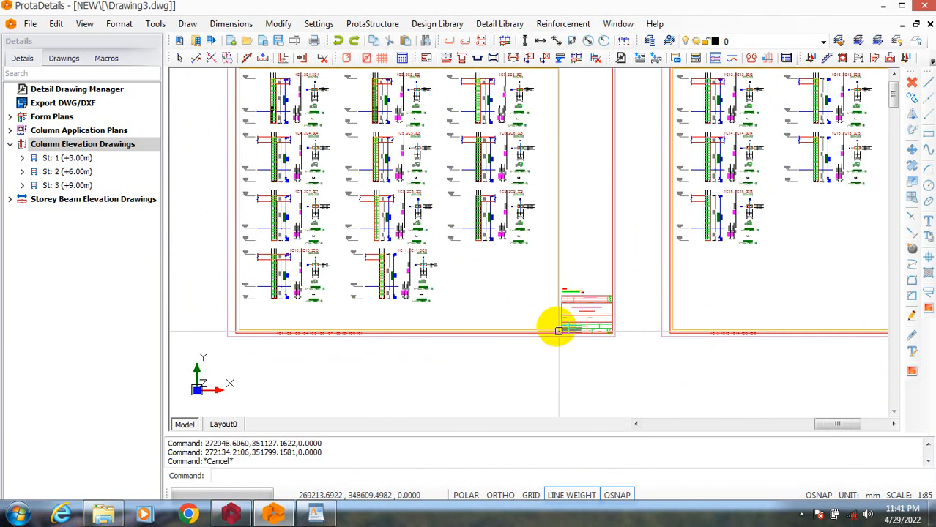
pyautogui.scroll(6, 735, 333)
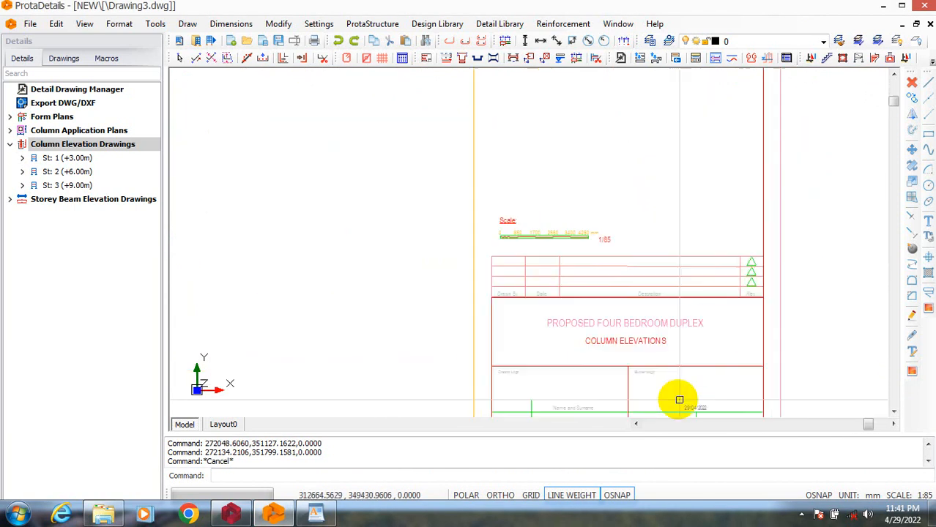
pyautogui.scroll(-6, 563, 311)
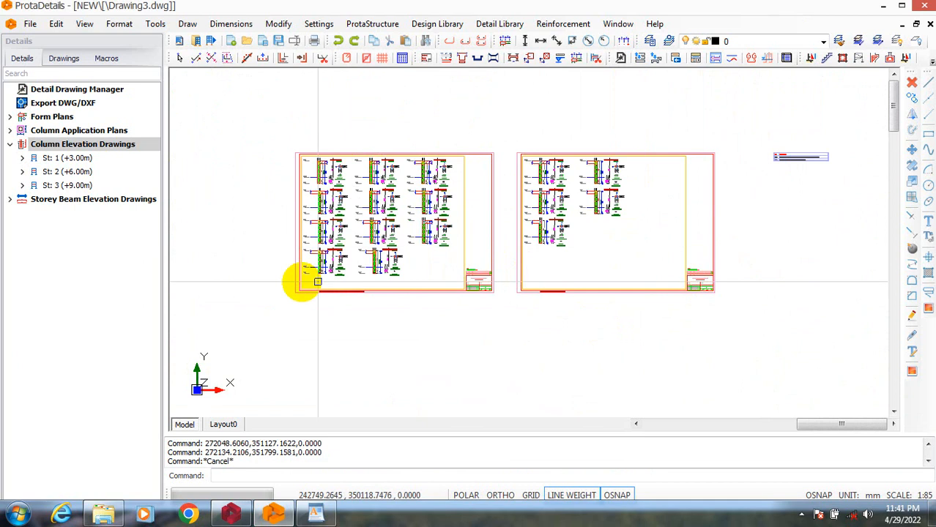
pyautogui.scroll(3, 299, 278)
pyautogui.scroll(5, 819, 263)
pyautogui.scroll(-3, 654, 372)
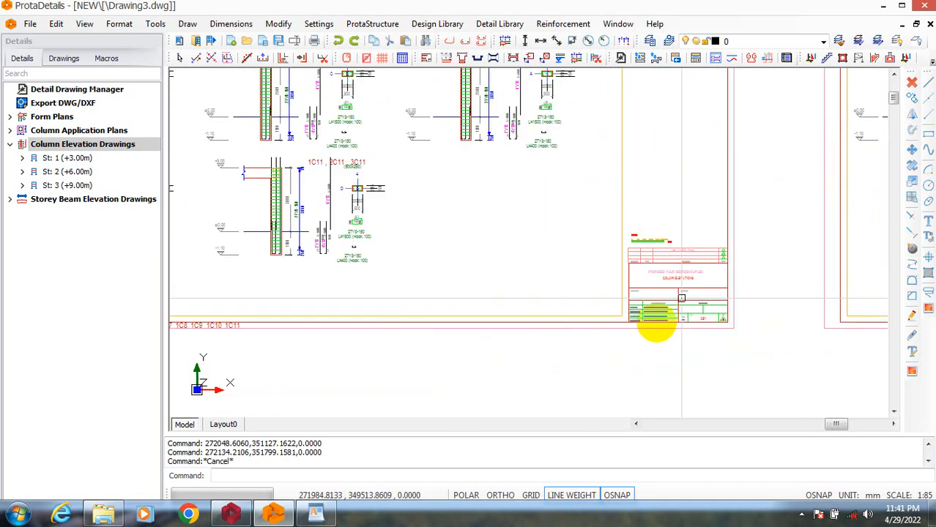
pyautogui.scroll(3, 680, 302)
pyautogui.scroll(-5, 680, 302)
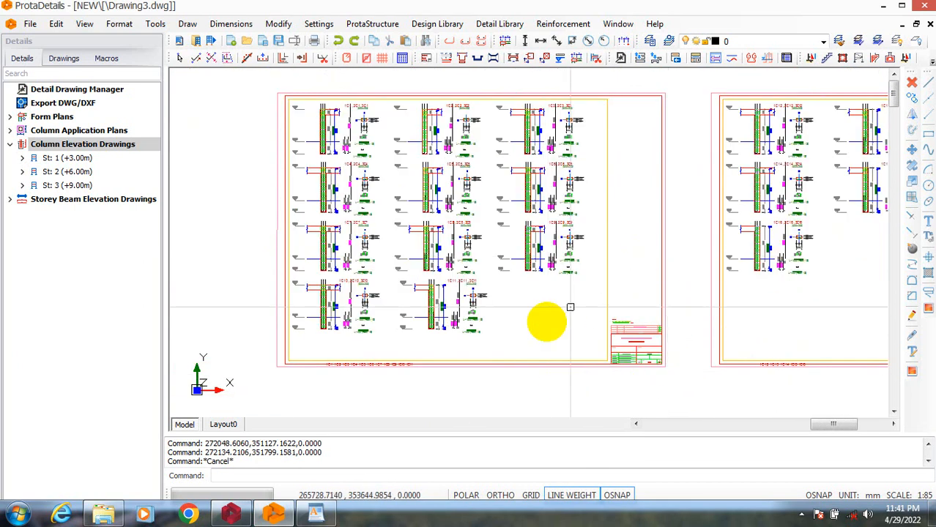
pyautogui.scroll(-2, 645, 293)
pyautogui.scroll(5, 721, 189)
pyautogui.scroll(-8, 491, 294)
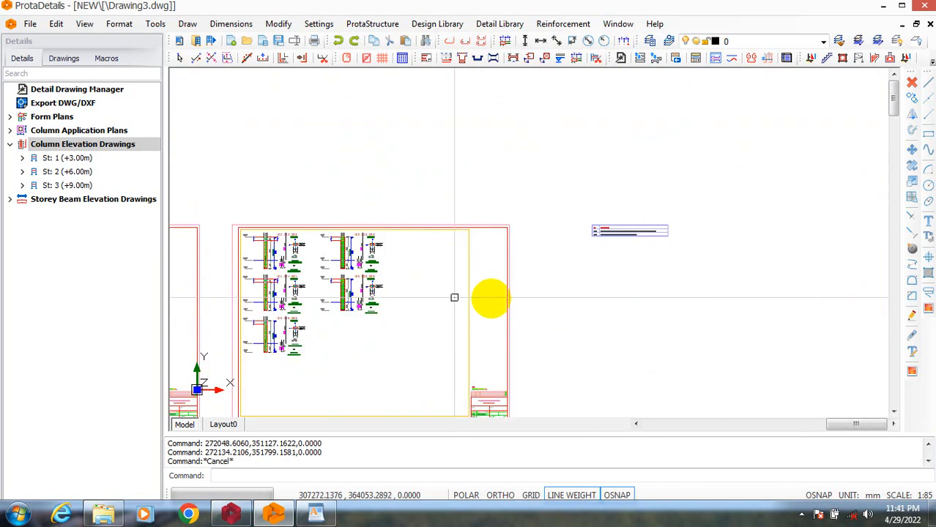
# Examine the column sections and reinforcement details on sheet CE1, and review the edited text in its revision table.
pyautogui.scroll(8, 446, 308)
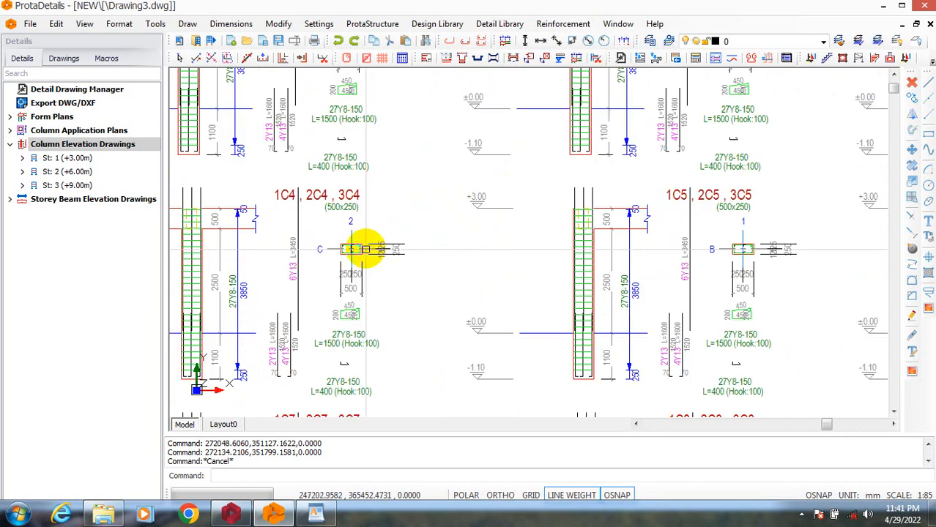
pyautogui.scroll(-6, 328, 189)
pyautogui.scroll(7, 366, 194)
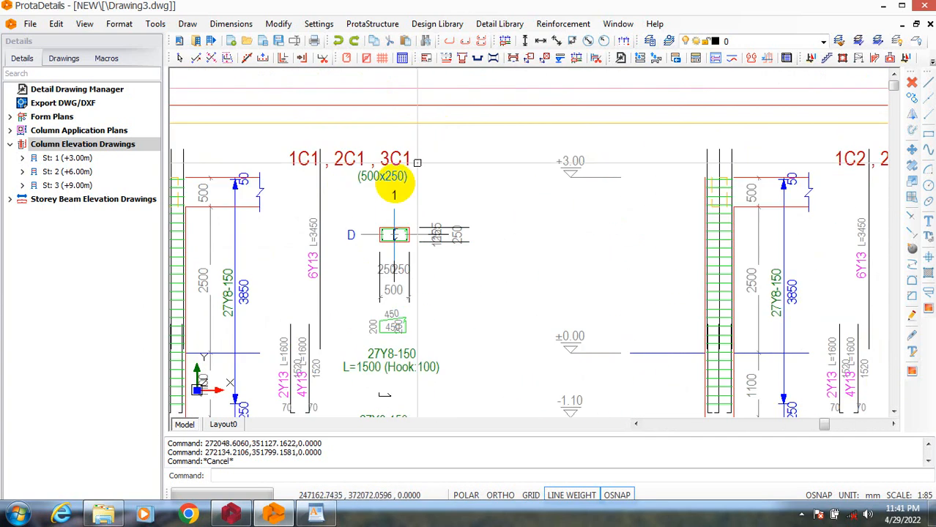
pyautogui.scroll(-4, 335, 267)
pyautogui.scroll(5, 331, 307)
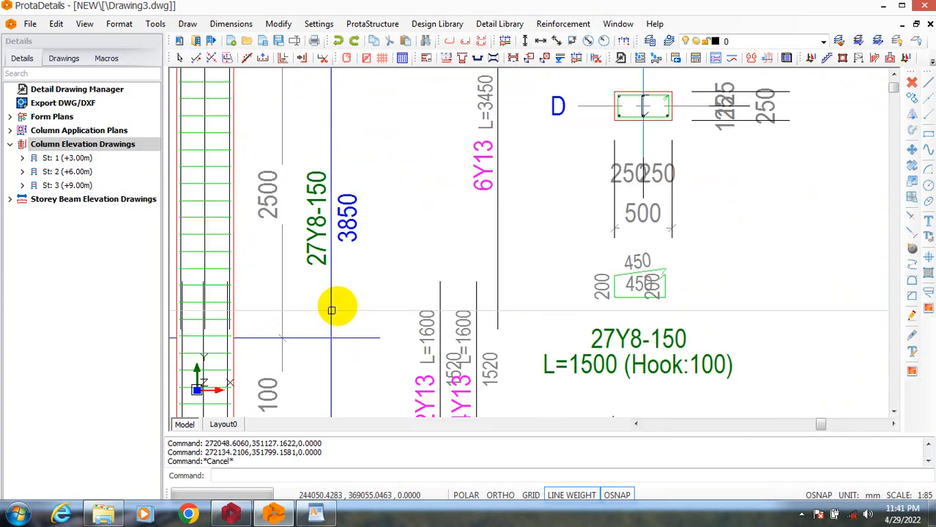
pyautogui.scroll(-4, 357, 279)
pyautogui.scroll(4, 326, 219)
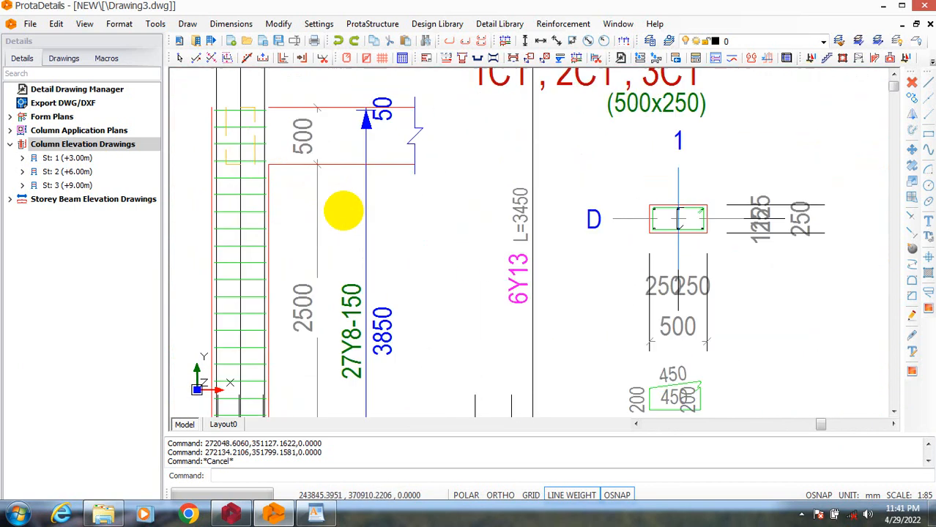
pyautogui.scroll(-3, 345, 250)
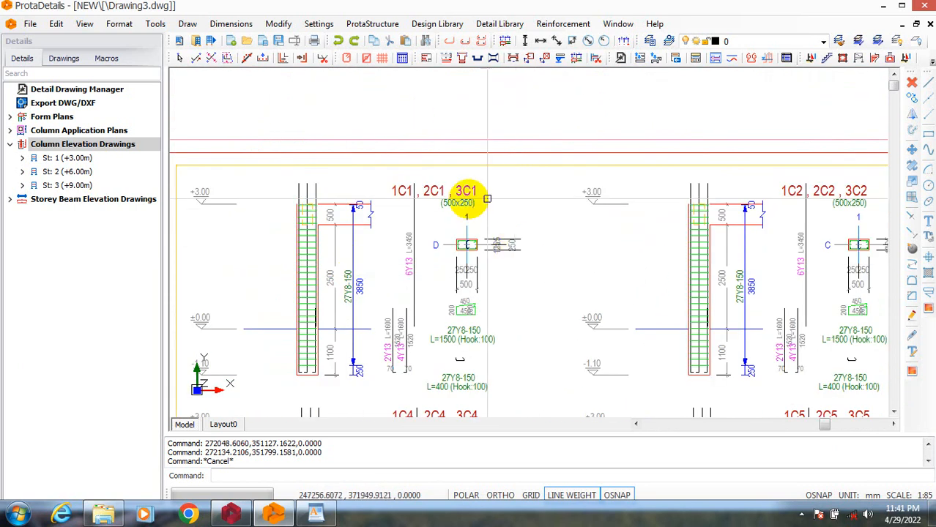
pyautogui.scroll(-3, 464, 203)
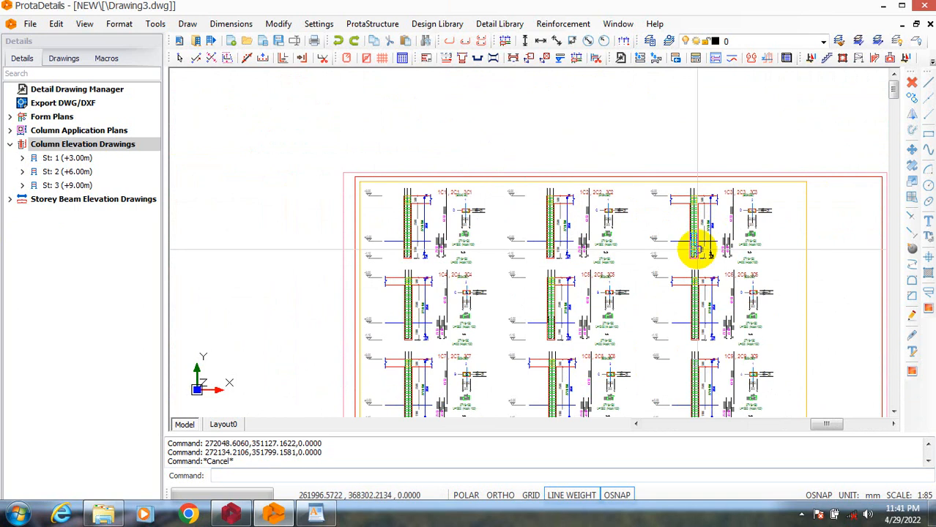
pyautogui.scroll(4, 698, 250)
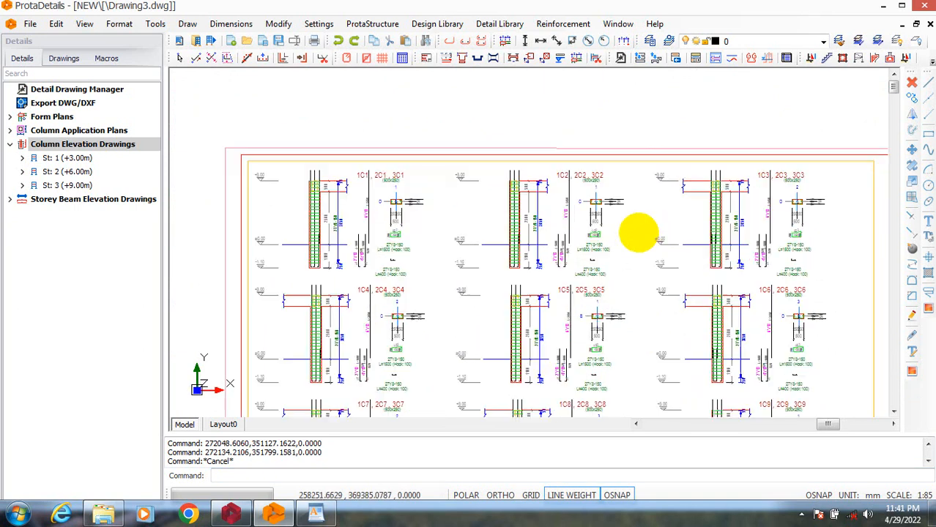
pyautogui.scroll(5, 476, 188)
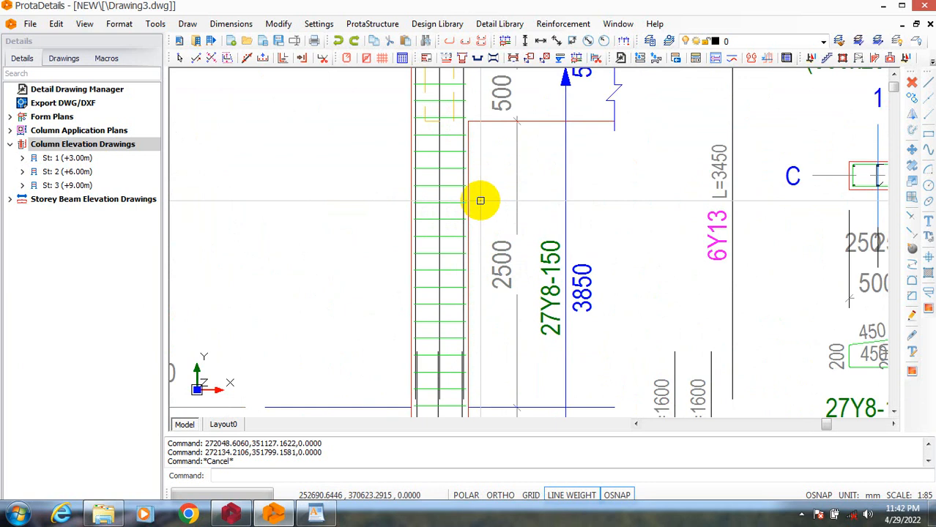
pyautogui.scroll(-8, 483, 200)
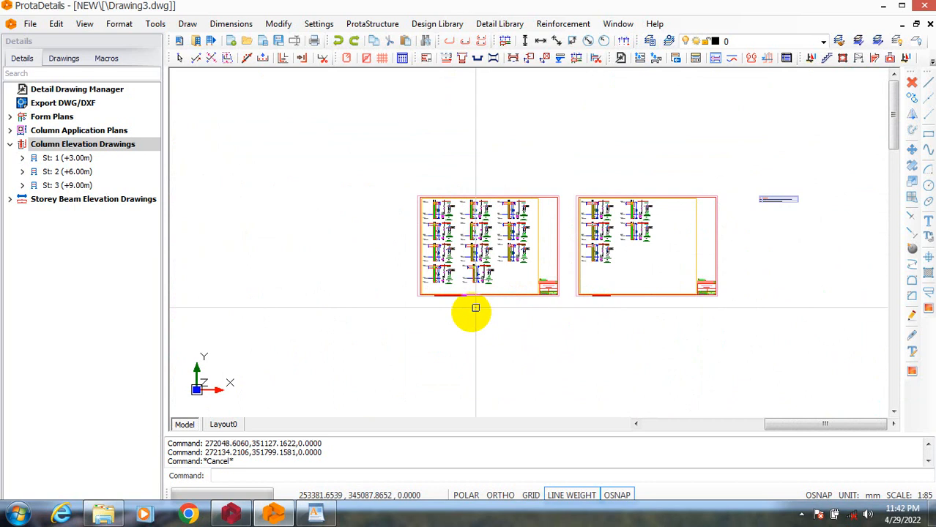
pyautogui.scroll(3, 436, 284)
pyautogui.scroll(5, 658, 252)
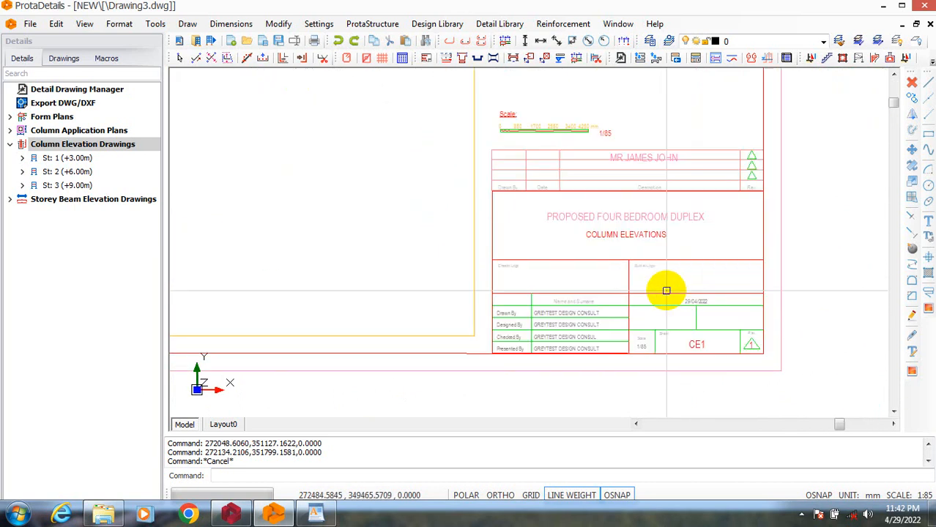
pyautogui.scroll(-6, 666, 291)
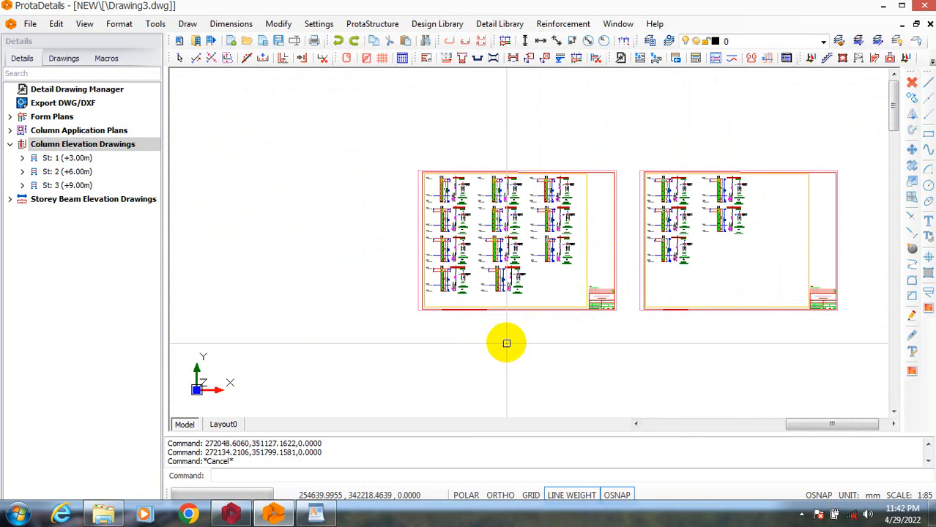
# Open the print settings for the column elevation sheets with the PLOT command.
pyautogui.write('PKLO')
pyautogui.press('Return')
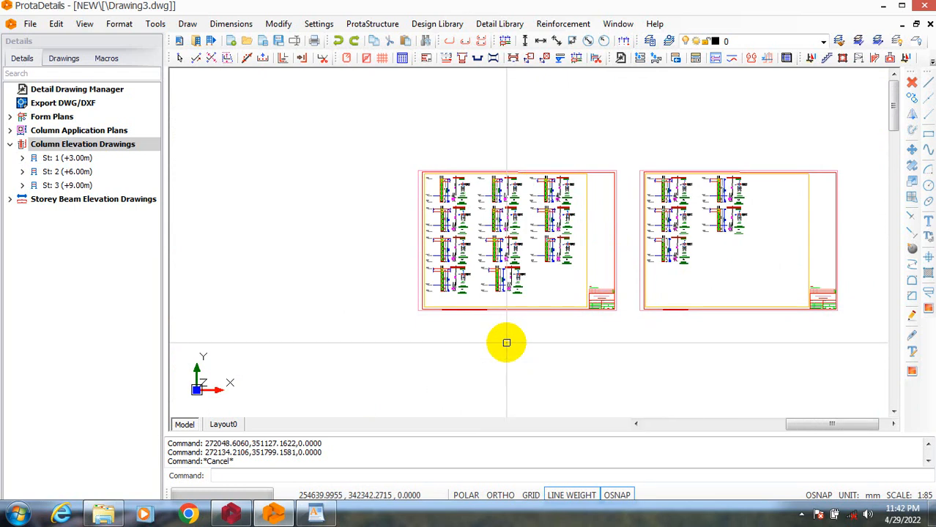
pyautogui.write('PLOT')
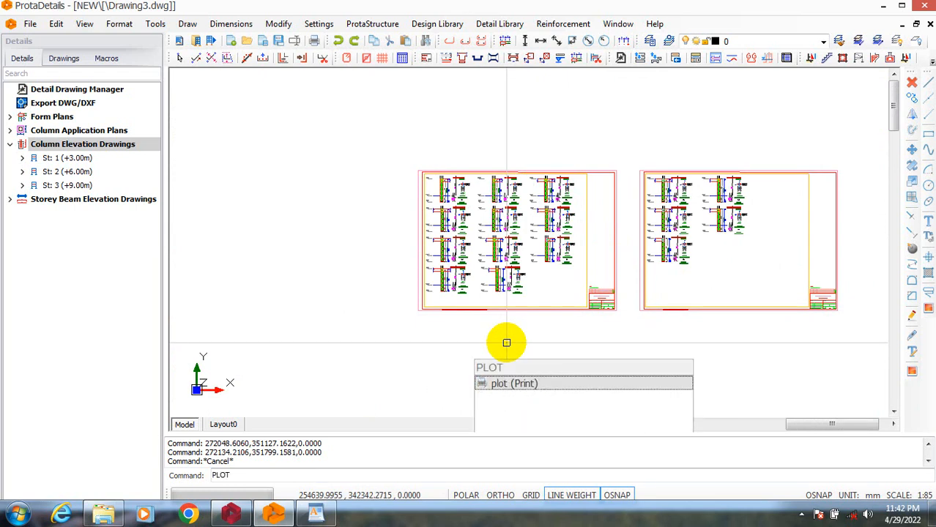
pyautogui.press('Return')
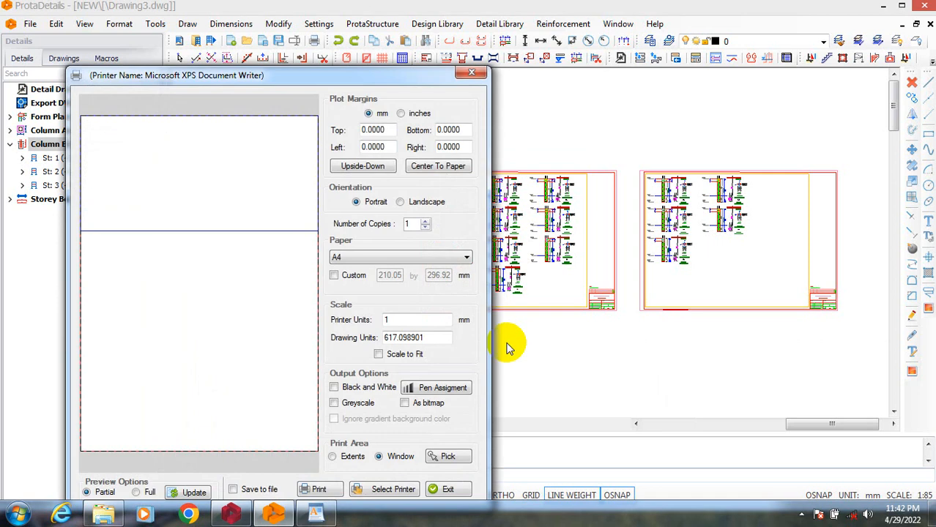
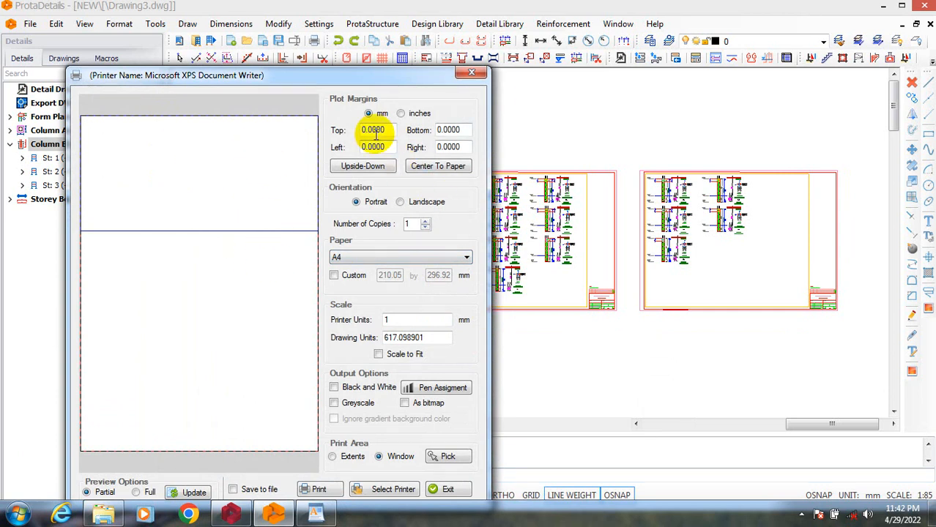
# Leave the print settings and start exporting the column elevation drawing to PDF.
pyautogui.click(473, 75)
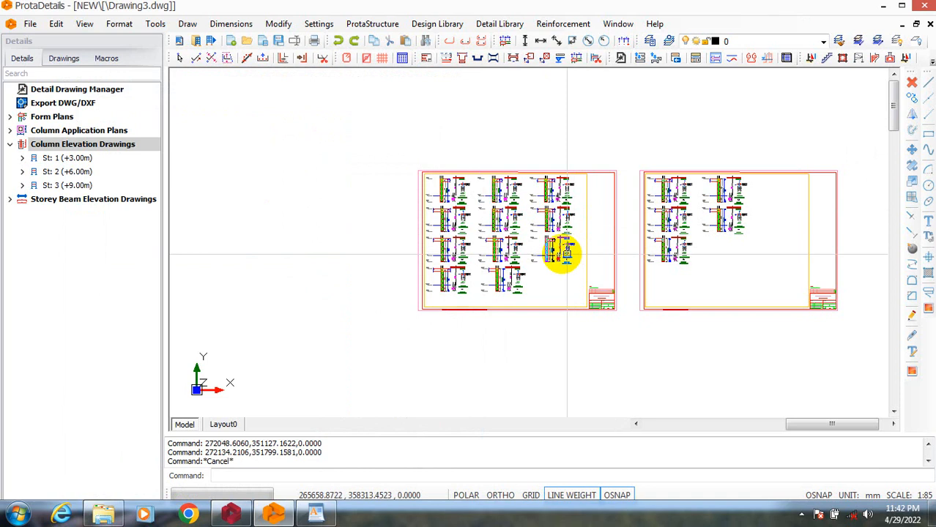
pyautogui.click(32, 24)
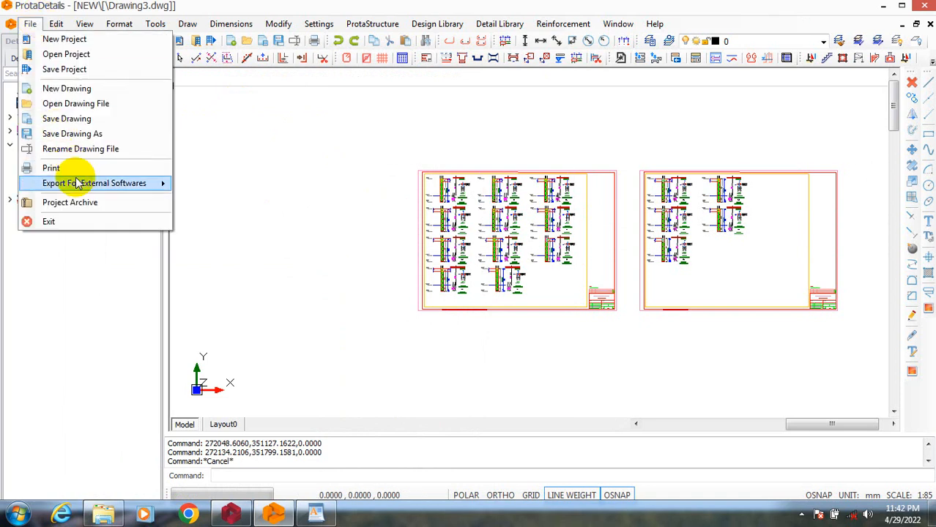
pyautogui.moveTo(97, 186)
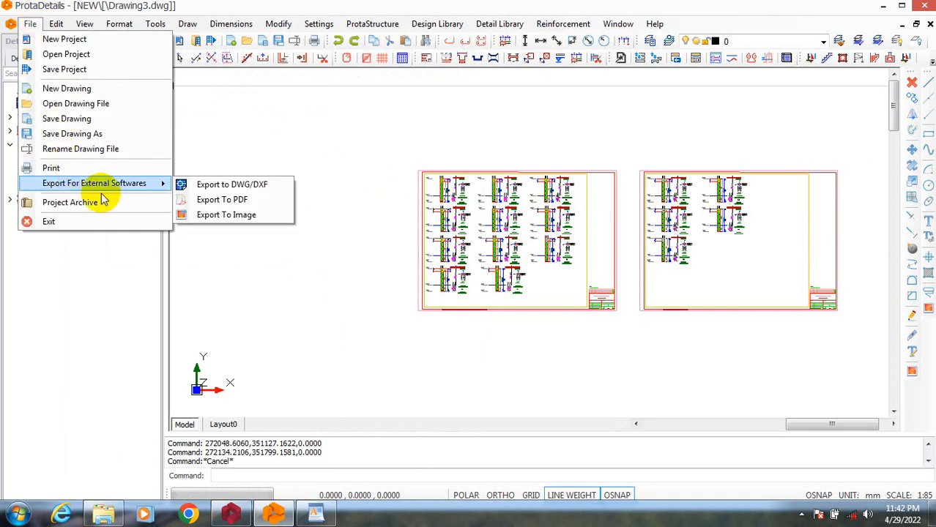
pyautogui.click(244, 201)
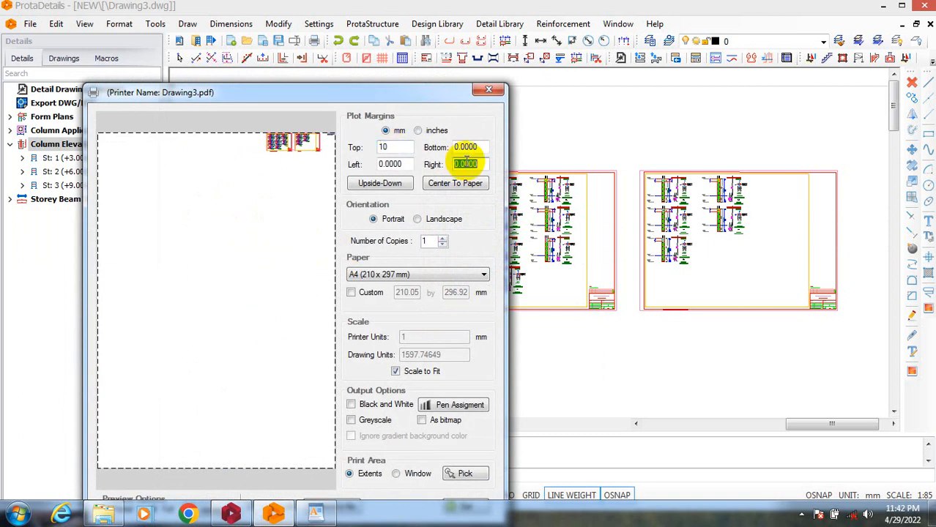
# Set the PDF export's top and right plot margins to 10 mm and its paper size to A3 (297 x 420 mm).
pyautogui.write('10')
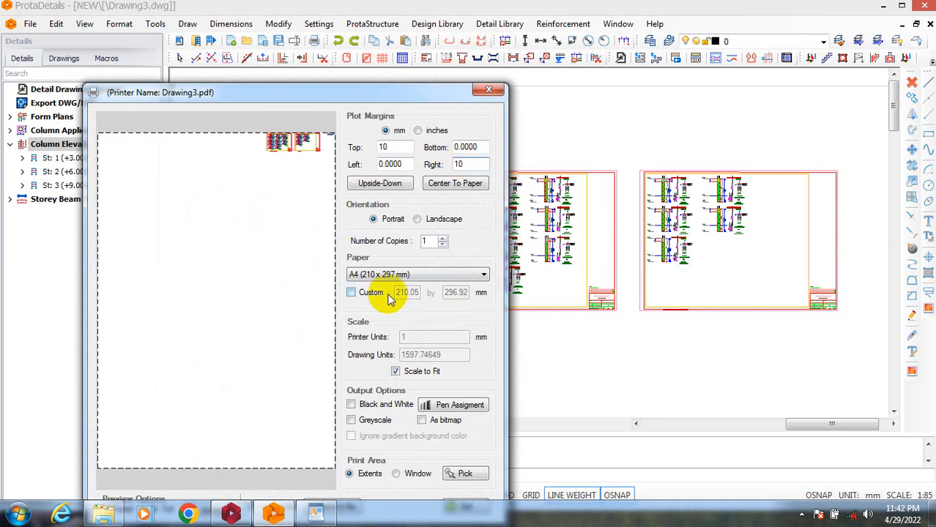
pyautogui.click(416, 274)
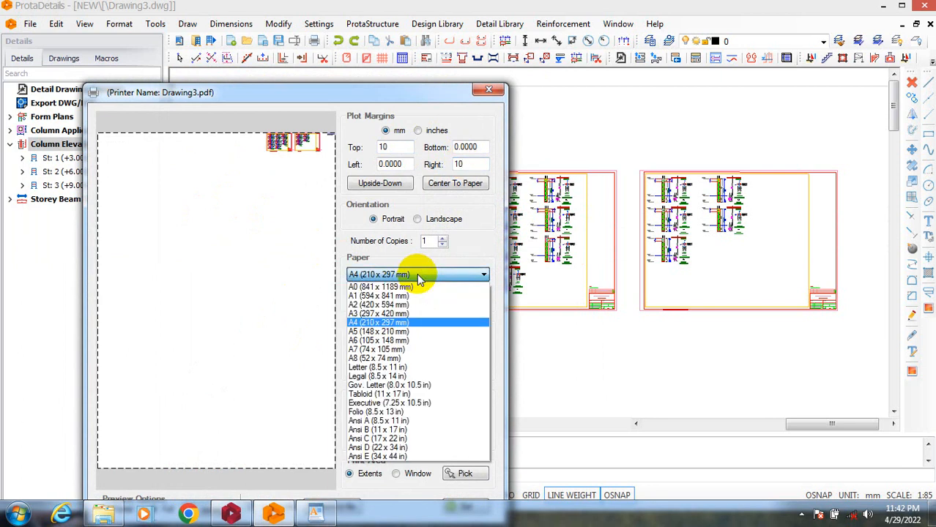
pyautogui.click(411, 314)
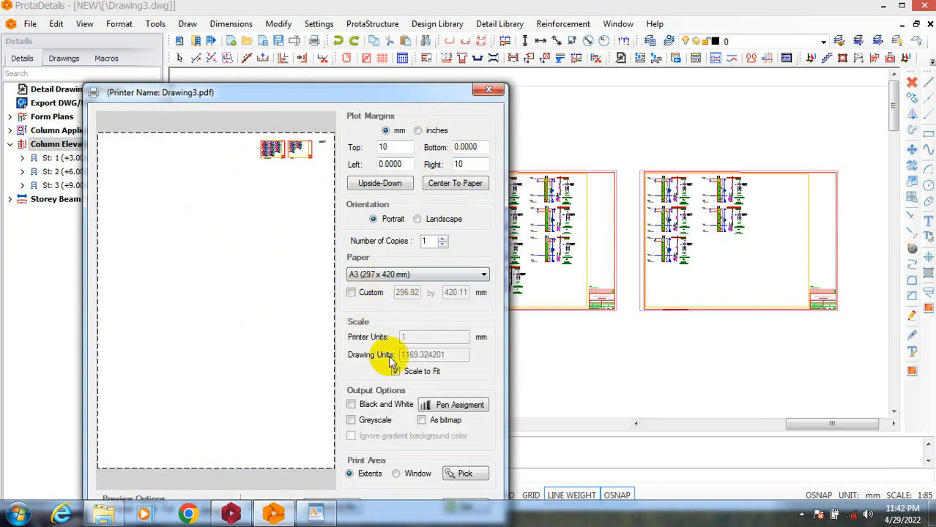
# Limit the print area to a window picked from the upper-left to the lower-right corner of sheet CE1's outer border.
pyautogui.click(397, 475)
pyautogui.click(461, 473)
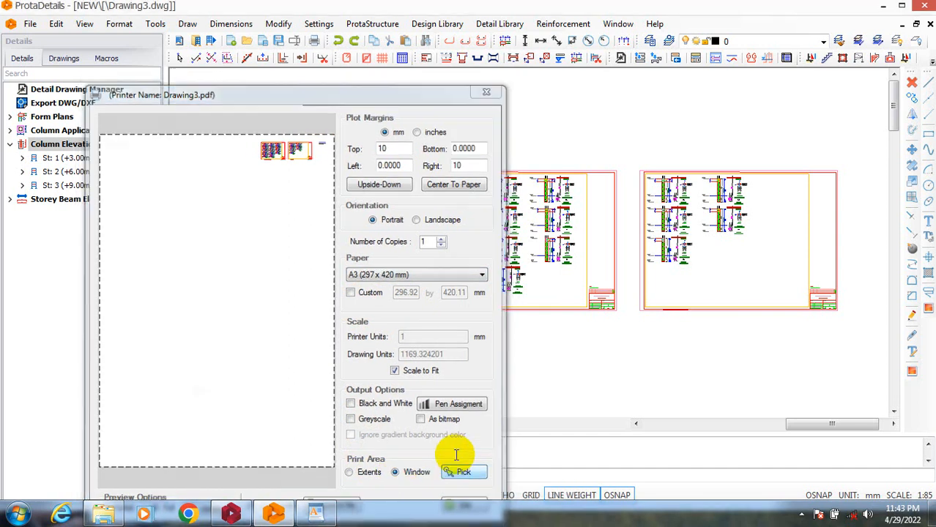
pyautogui.scroll(5, 428, 173)
pyautogui.scroll(4, 447, 202)
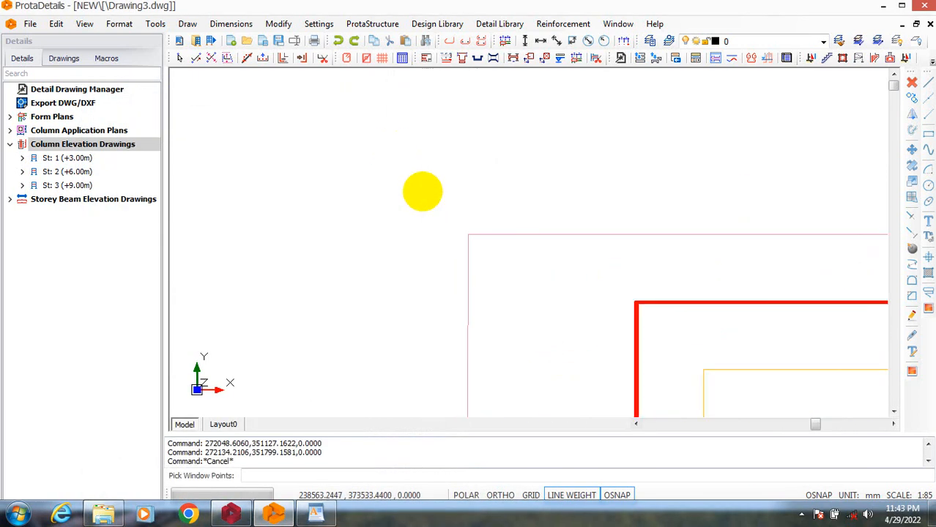
pyautogui.click(483, 238)
pyautogui.scroll(-2, 396, 225)
pyautogui.scroll(-6, 352, 203)
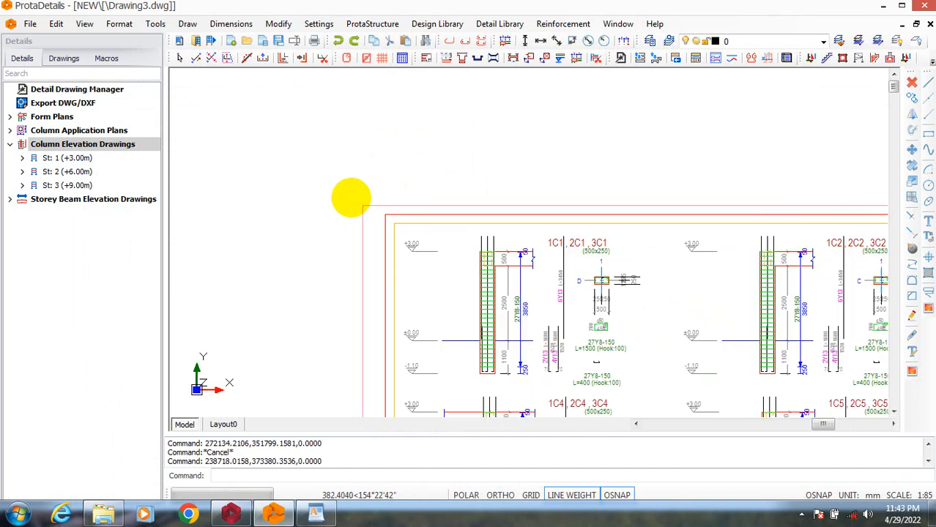
pyautogui.scroll(5, 462, 257)
pyautogui.scroll(6, 456, 308)
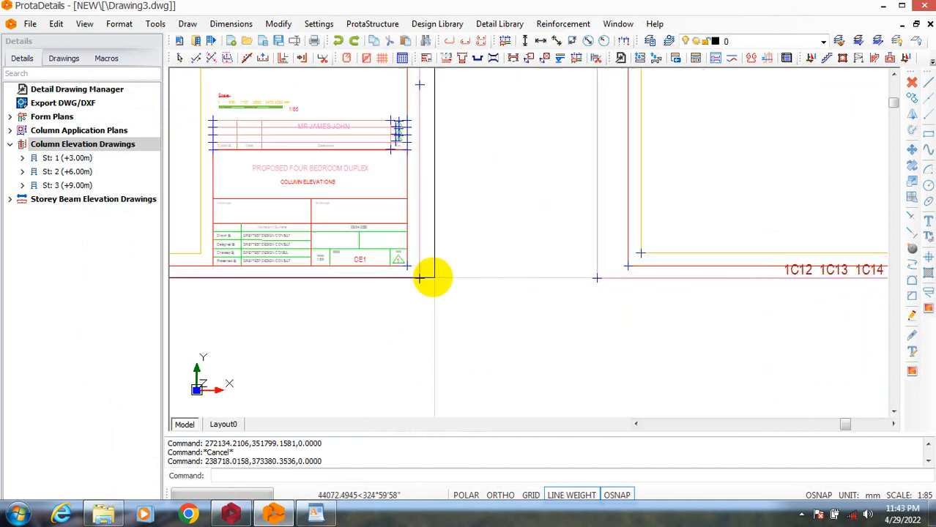
pyautogui.click(366, 266)
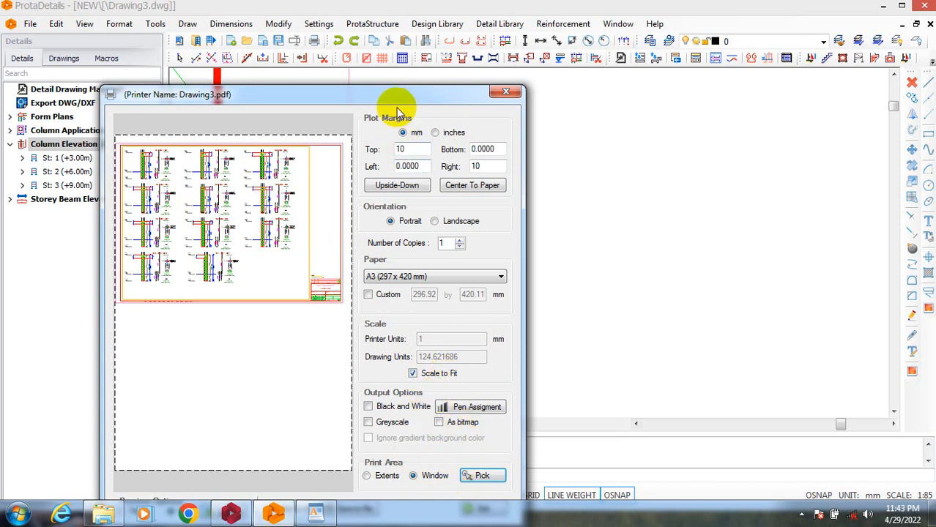
# Save the sheet CE1 export as the PDF file A in the SdData folder.
pyautogui.moveTo(398, 99); pyautogui.dragTo(399, 57)
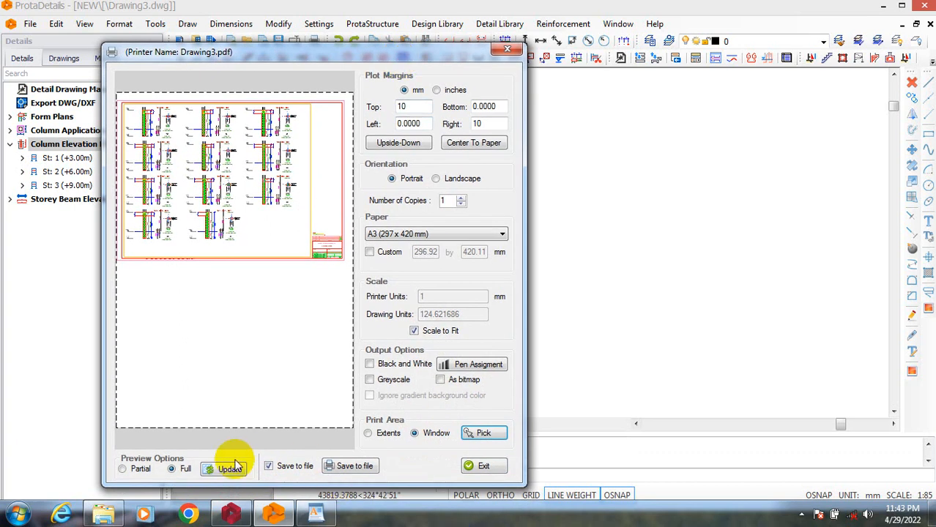
pyautogui.click(349, 467)
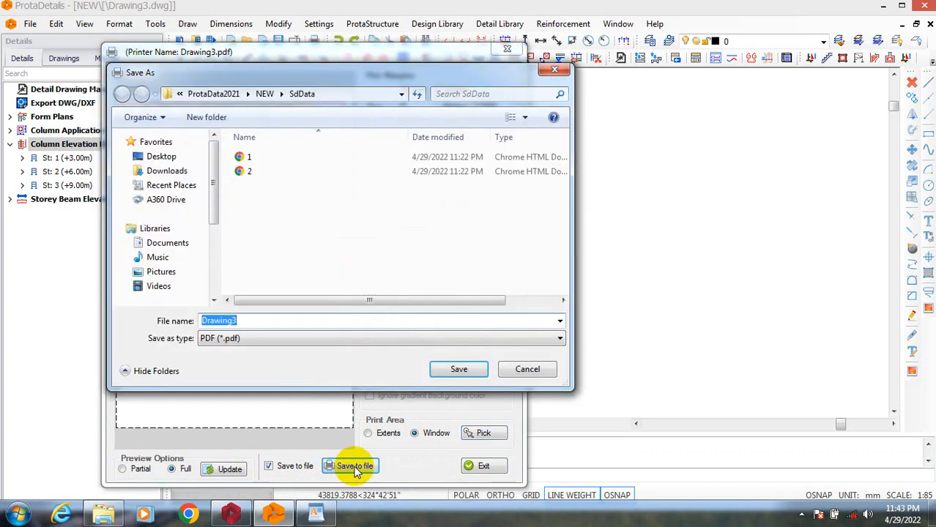
pyautogui.write('1')
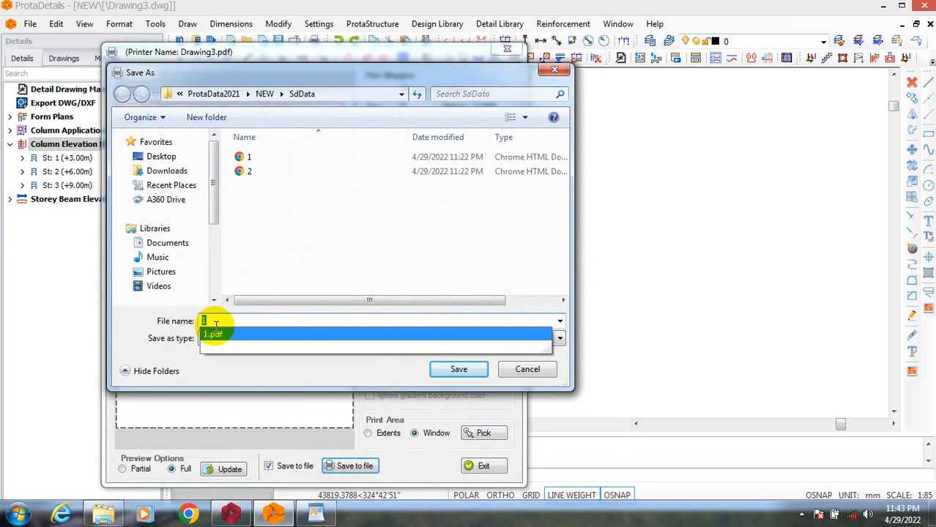
pyautogui.click(448, 368)
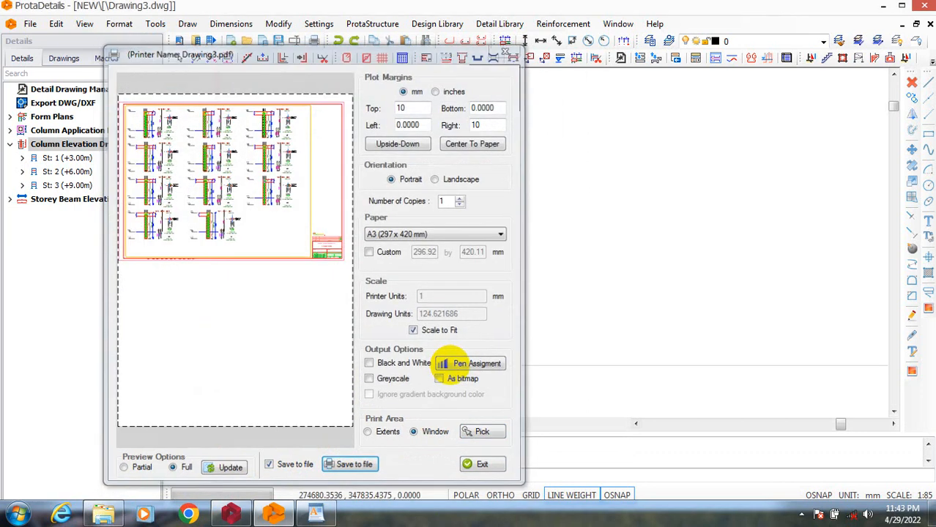
# Start another PDF export and limit its print area to a window around sheet CE2's outer border.
pyautogui.scroll(-5, 251, 296)
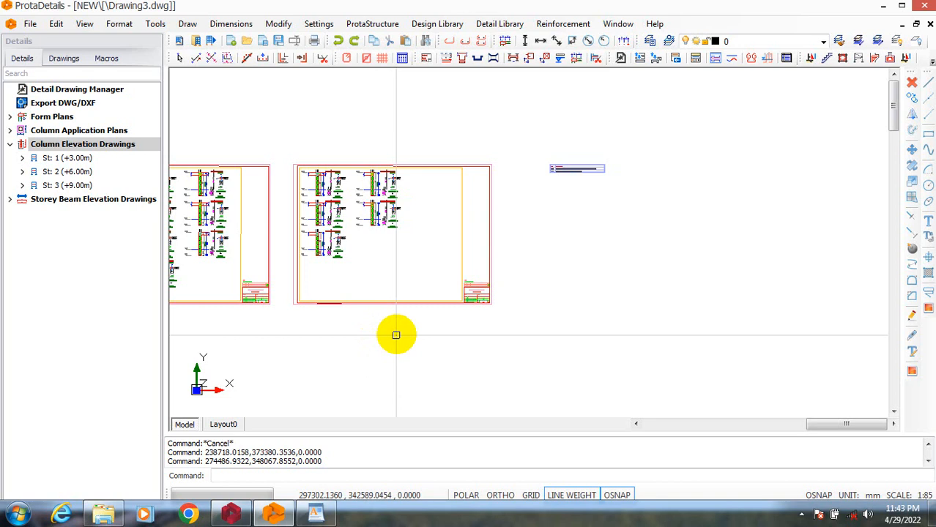
pyautogui.hotkey('ctrl', 'p')
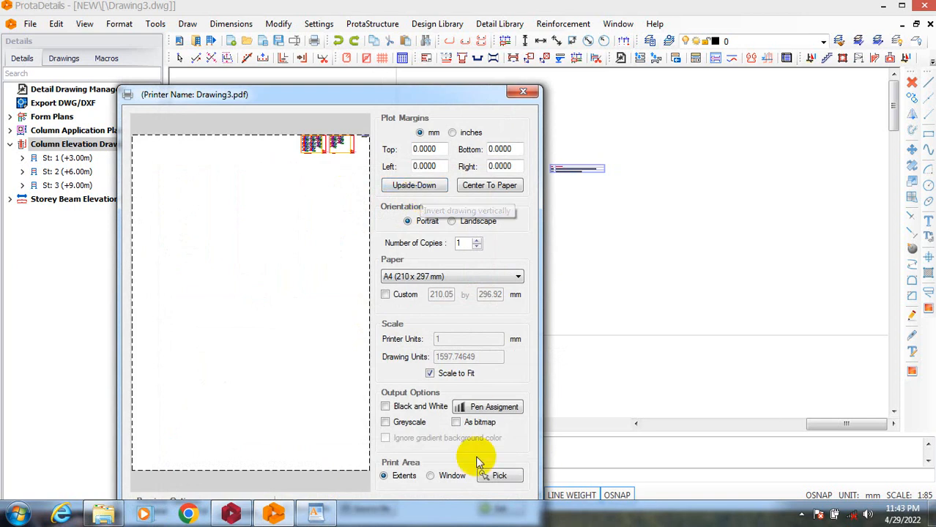
pyautogui.click(432, 476)
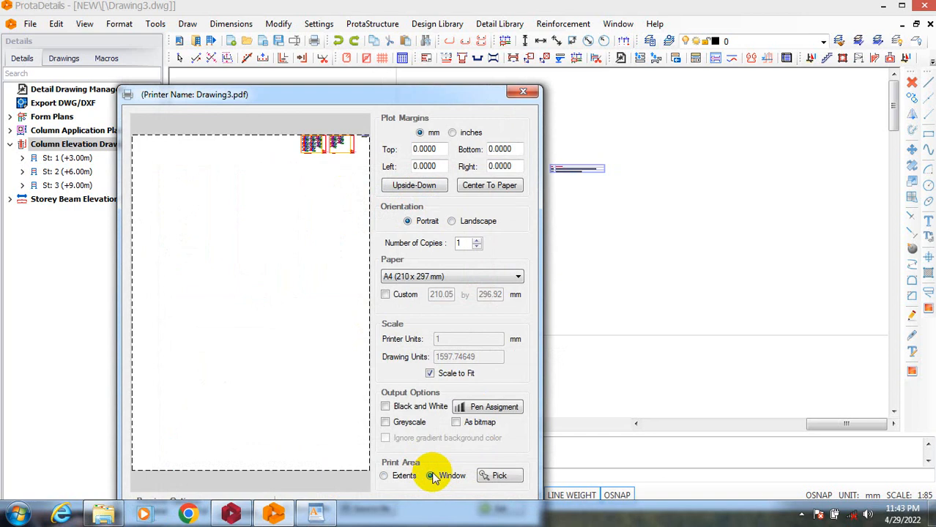
pyautogui.click(486, 478)
pyautogui.scroll(5, 286, 180)
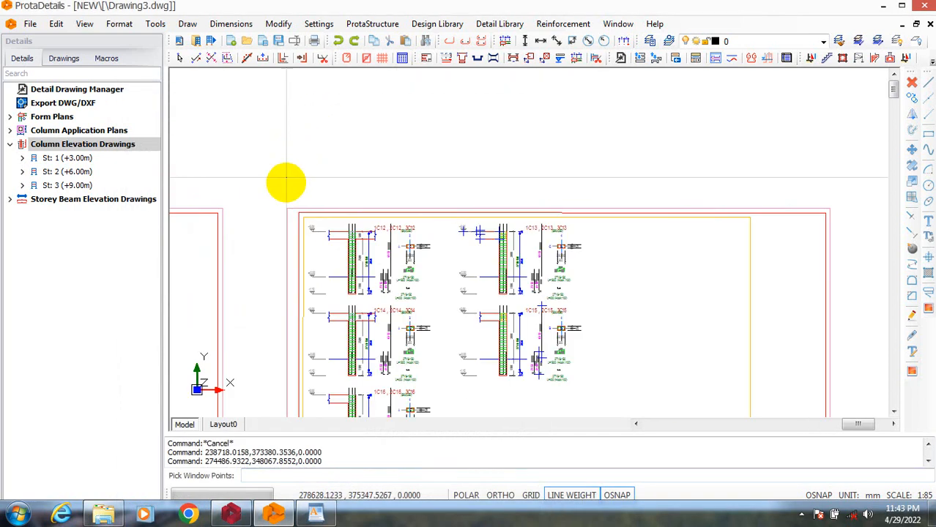
pyautogui.click(313, 218)
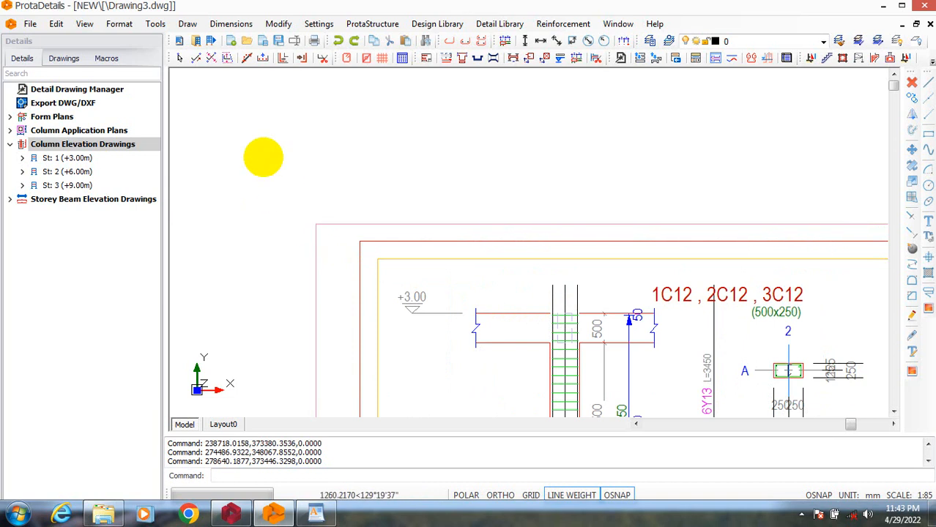
pyautogui.scroll(-5, 262, 155)
pyautogui.scroll(-3, 493, 232)
pyautogui.scroll(10, 578, 344)
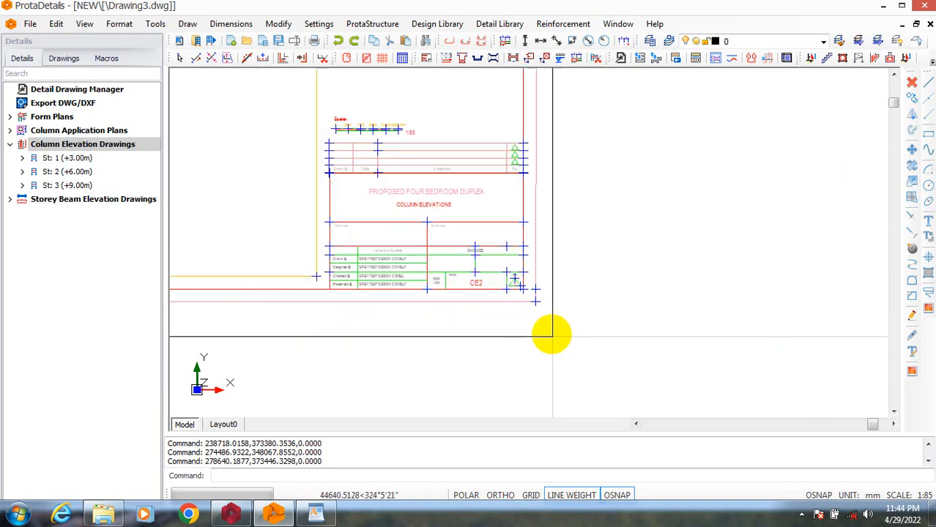
pyautogui.scroll(5, 528, 289)
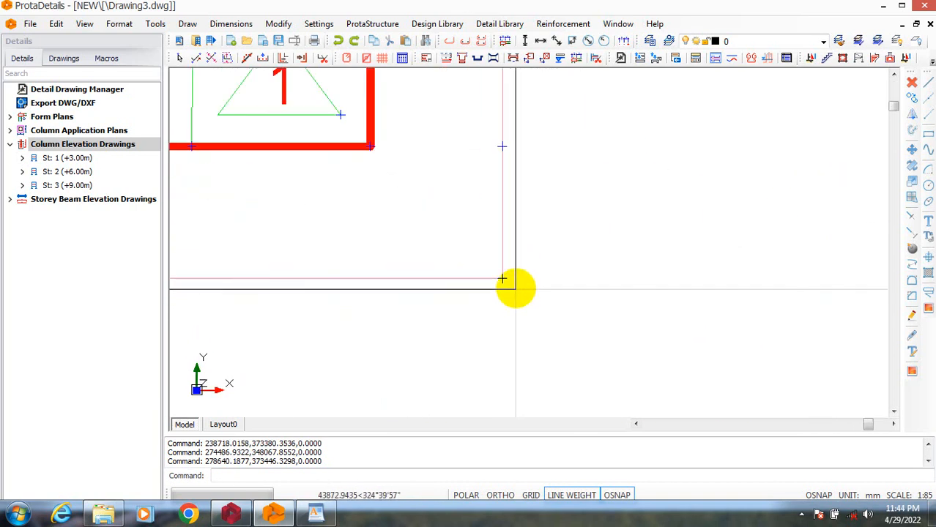
pyautogui.click(502, 282)
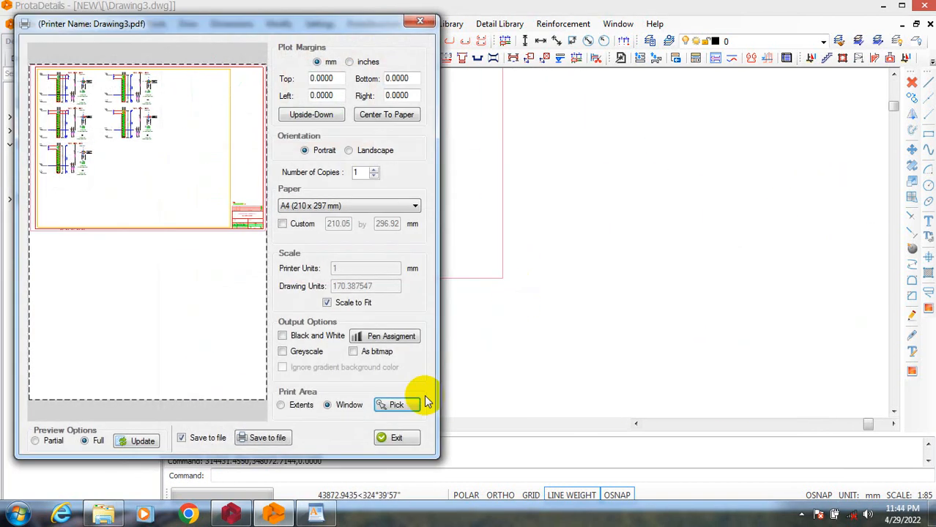
# Save the sheet CE2 export as the PDF file B in the SdData folder.
pyautogui.click(264, 438)
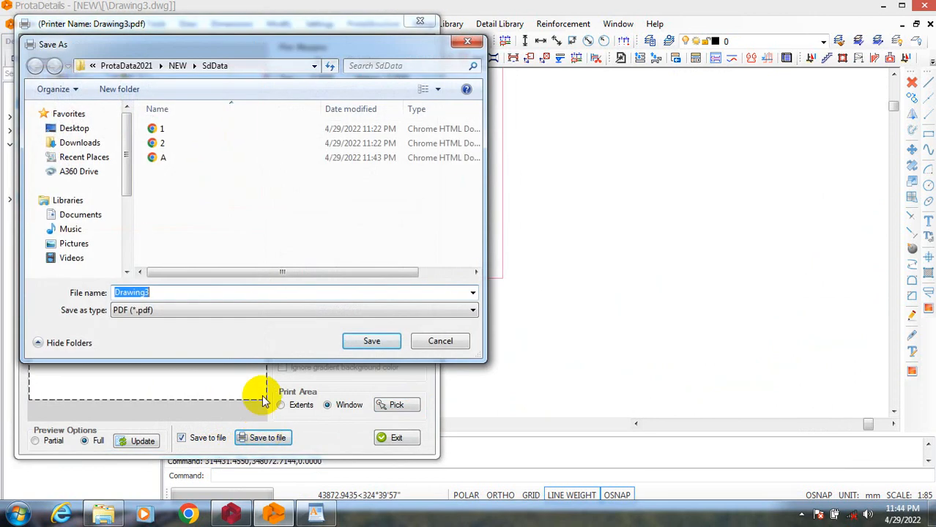
pyautogui.write('B')
pyautogui.click(366, 339)
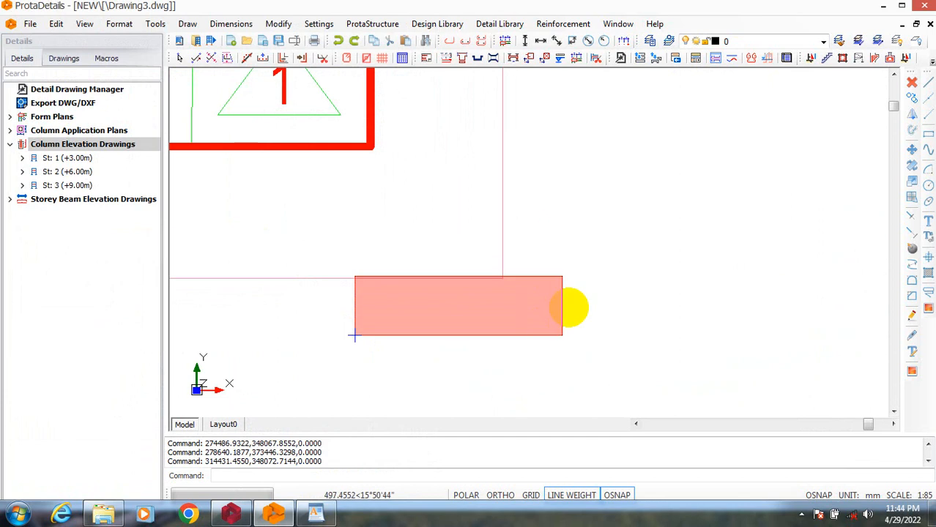
pyautogui.click(570, 341)
# Examine the column elevations and reinforcement details across sheets CE1 and CE2.
pyautogui.scroll(-10, 491, 330)
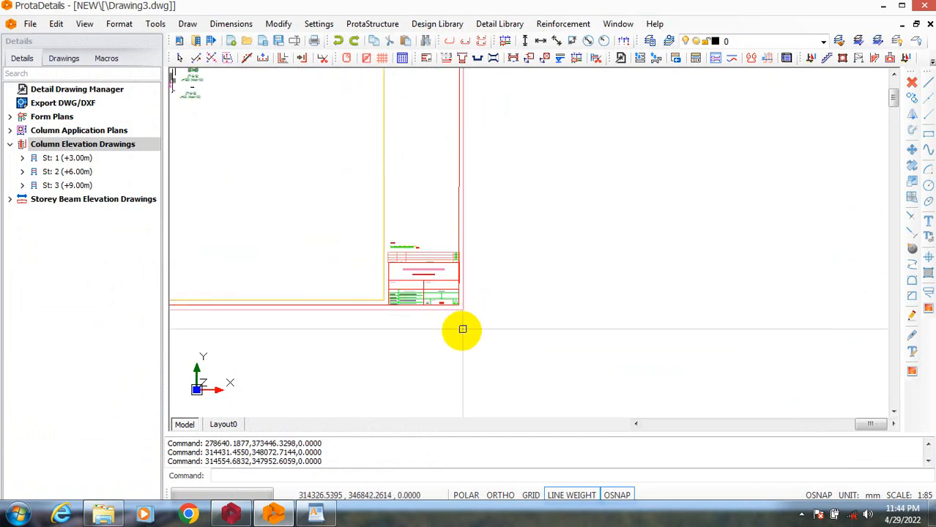
pyautogui.scroll(1, 452, 308)
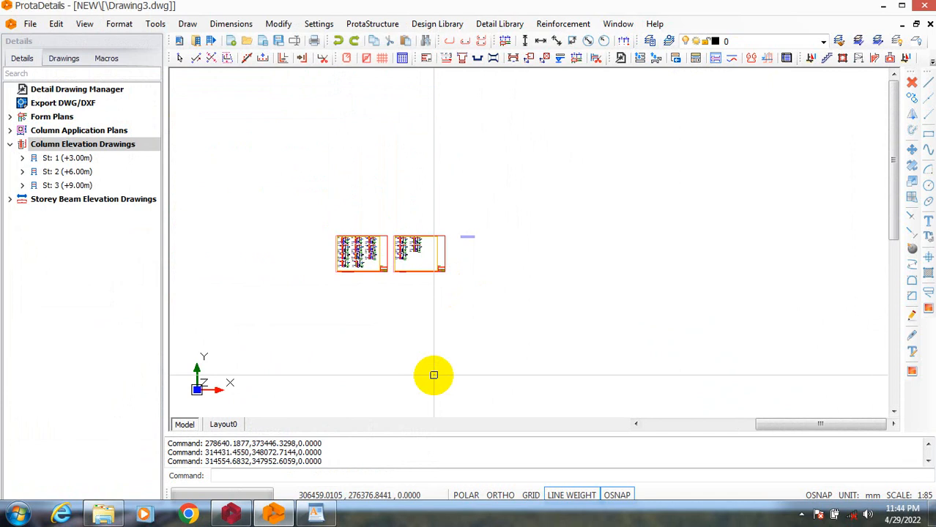
pyautogui.scroll(8, 335, 240)
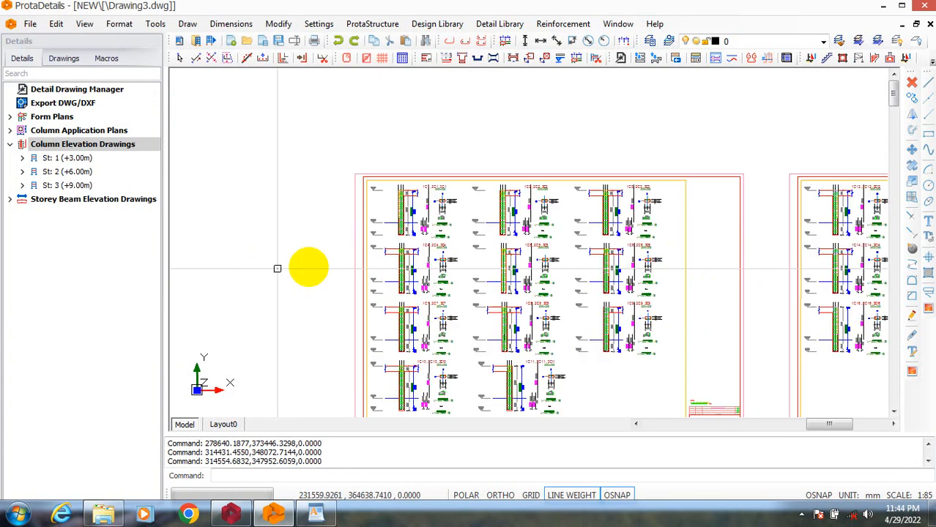
pyautogui.scroll(1, 375, 191)
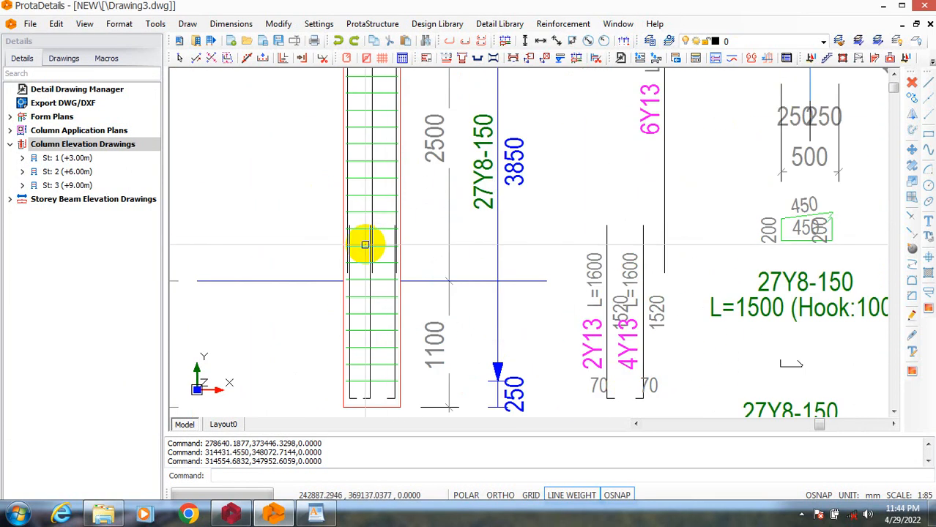
pyautogui.scroll(-6, 295, 219)
pyautogui.scroll(4, 554, 261)
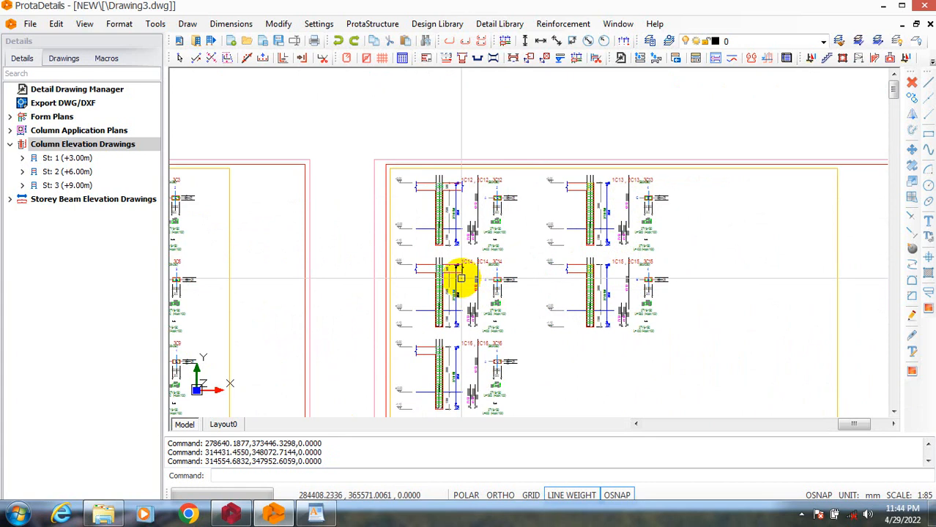
pyautogui.scroll(-6, 460, 278)
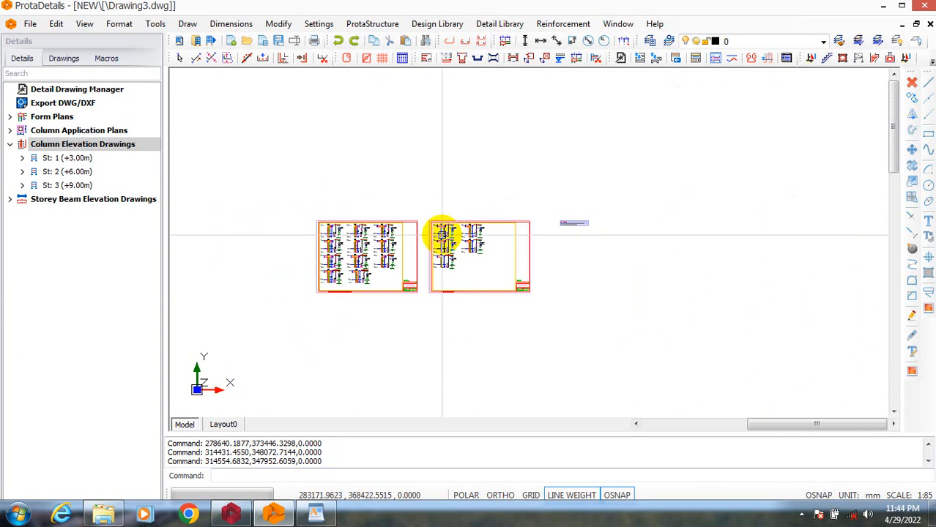
pyautogui.scroll(2, 476, 262)
pyautogui.scroll(1, 476, 262)
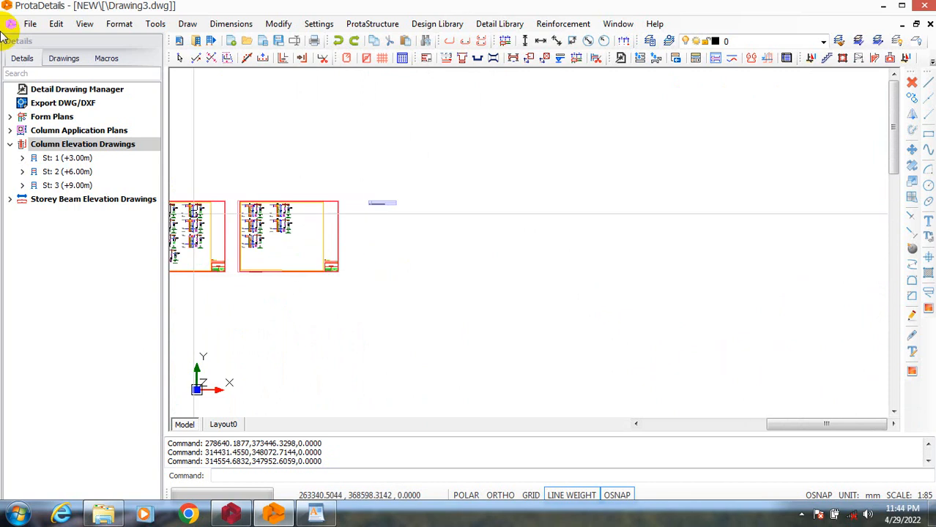
# Open the beam elevation drawing settings for all the beams of storey St: 1 (+3.00m).
pyautogui.doubleClick(80, 200)
pyautogui.click(10, 200)
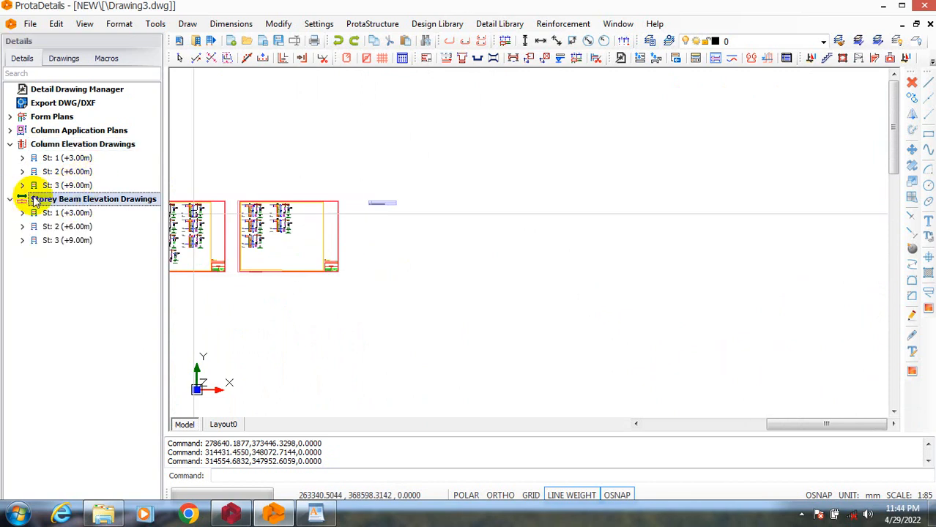
pyautogui.rightClick(53, 203)
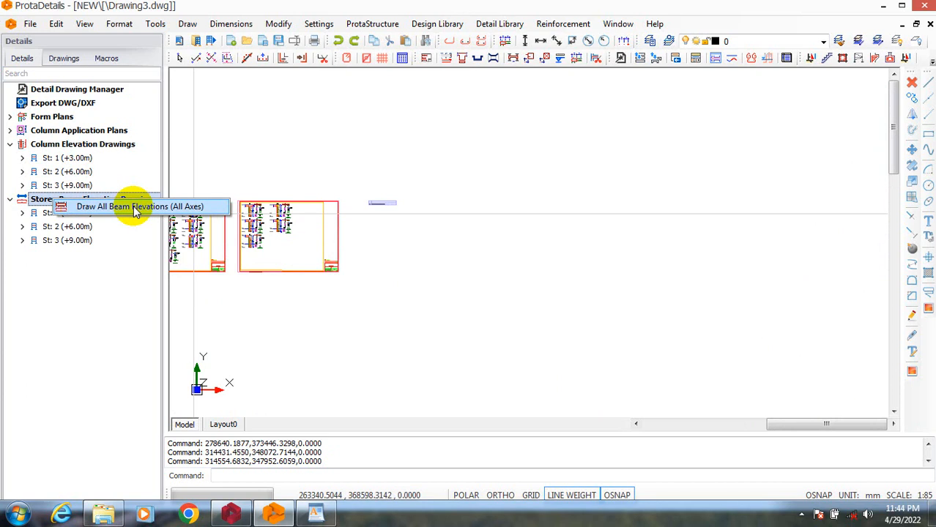
pyautogui.click(23, 212)
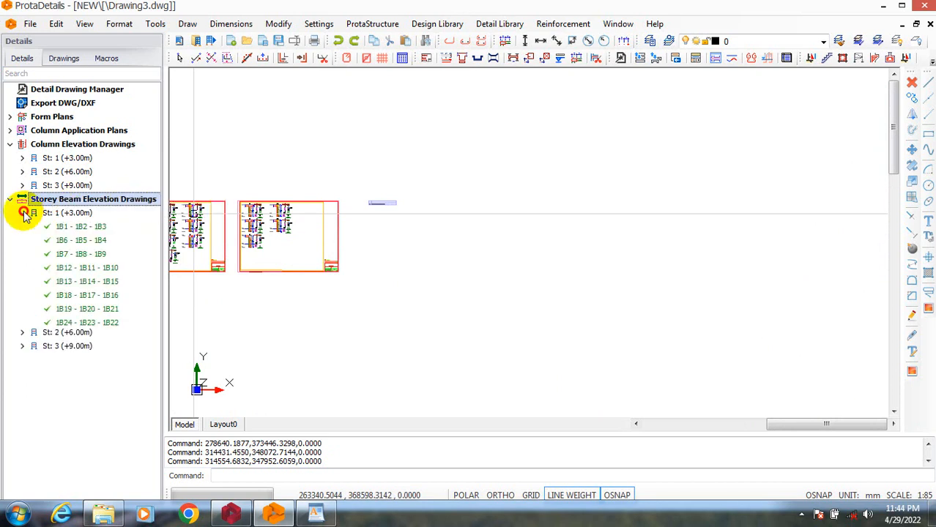
pyautogui.click(48, 214)
pyautogui.rightClick(48, 213)
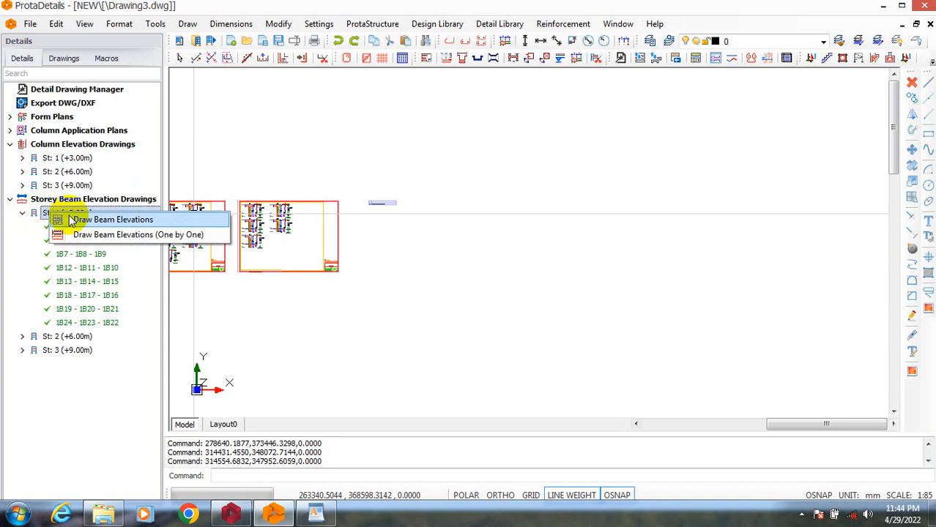
pyautogui.click(117, 220)
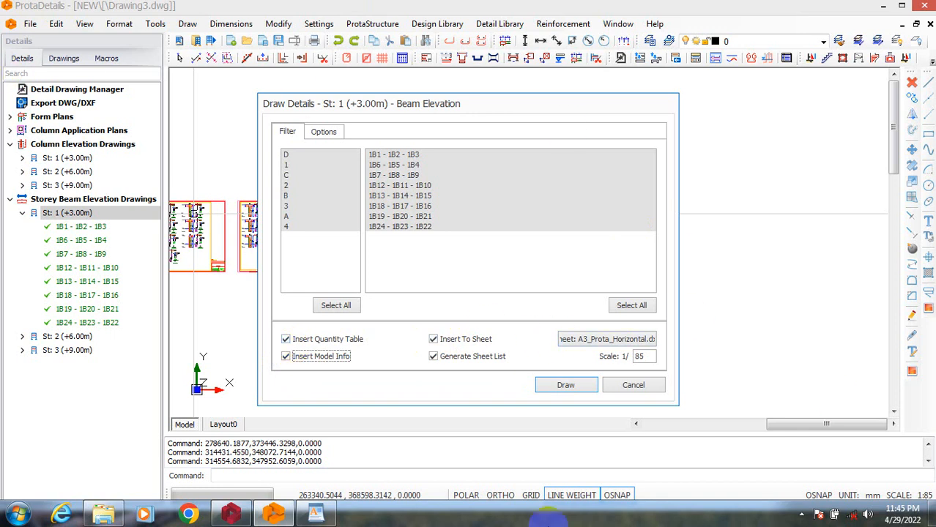
# Draw the St: 1 beam elevations on A3_Prota_Horizontal sheets at scale 1/85, place them beyond the column sheets, and close the sheet list.
pyautogui.click(323, 131)
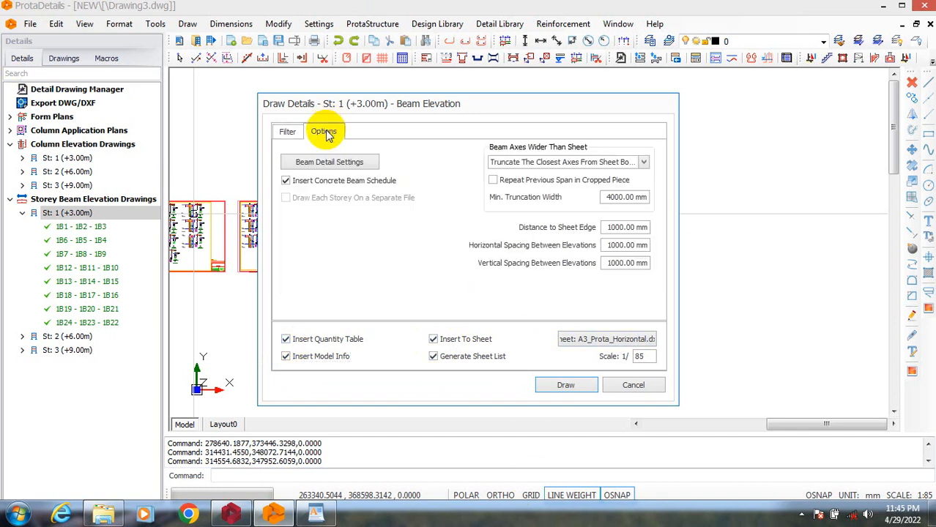
pyautogui.click(288, 132)
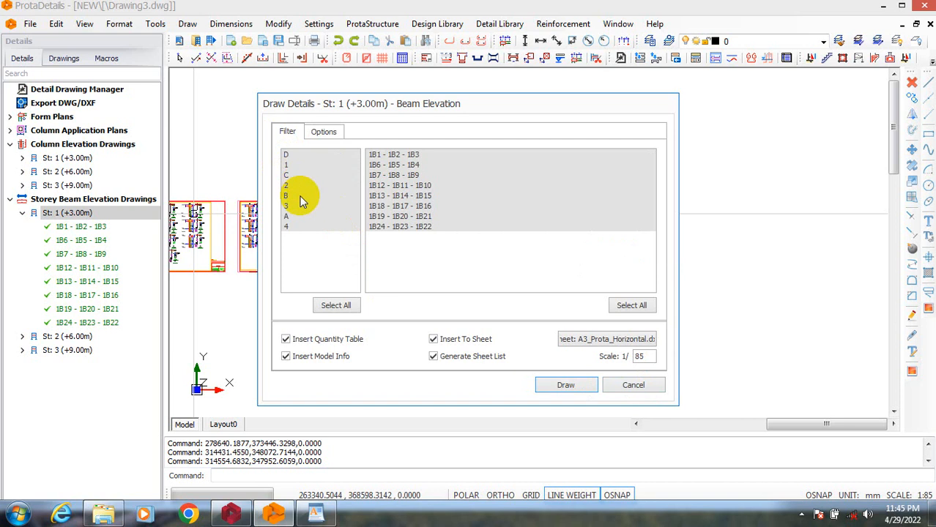
pyautogui.click(566, 385)
pyautogui.click(632, 345)
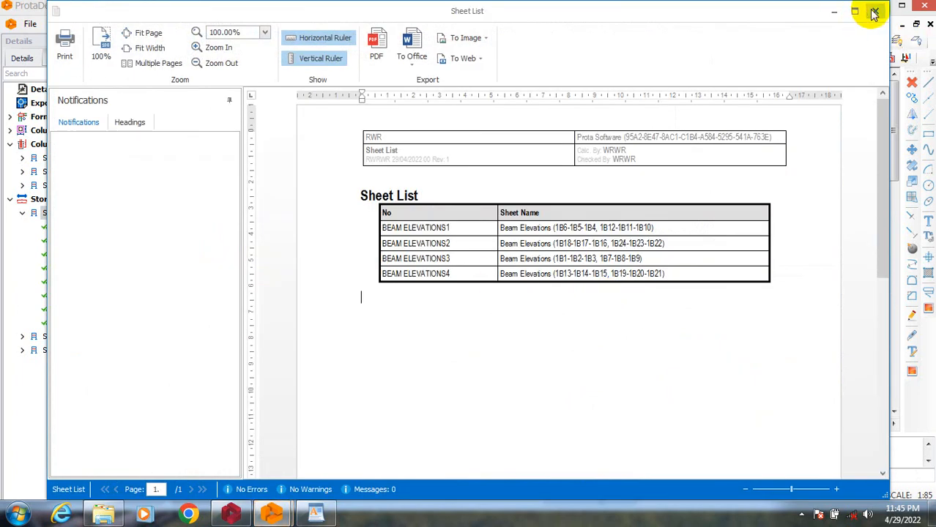
pyautogui.click(875, 13)
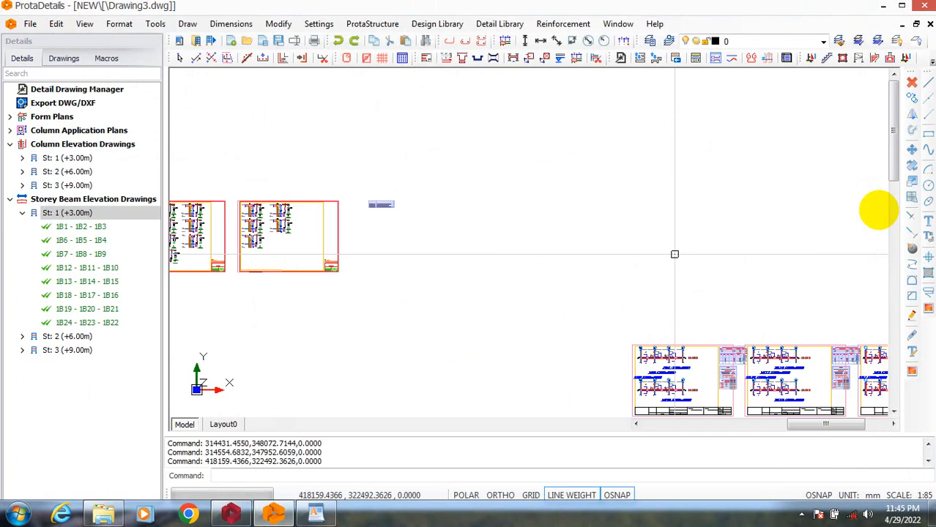
# Examine the St: 1 beam elevation sheets, including the beam reinforcement details and the tables overlapping the sheet borders.
pyautogui.scroll(-3, 508, 291)
pyautogui.scroll(1, 573, 315)
pyautogui.scroll(6, 574, 315)
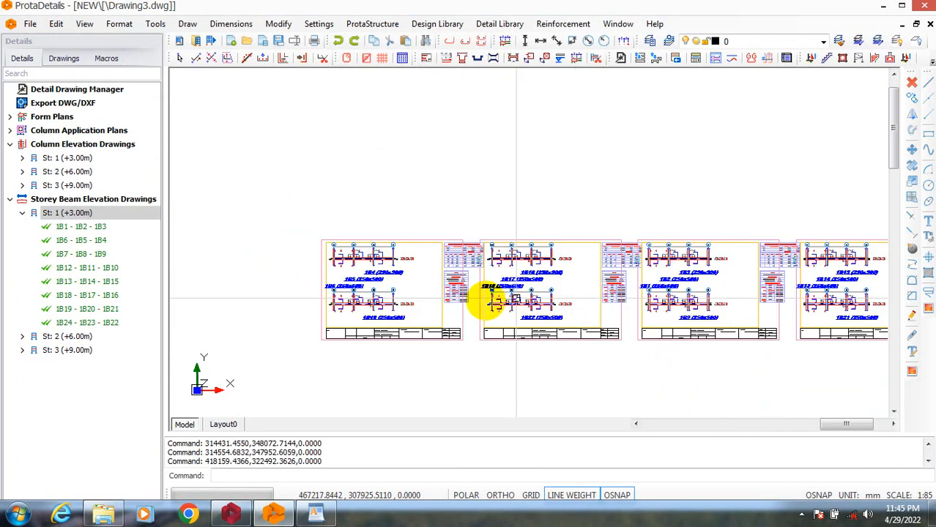
pyautogui.scroll(-1, 439, 251)
pyautogui.scroll(5, 293, 221)
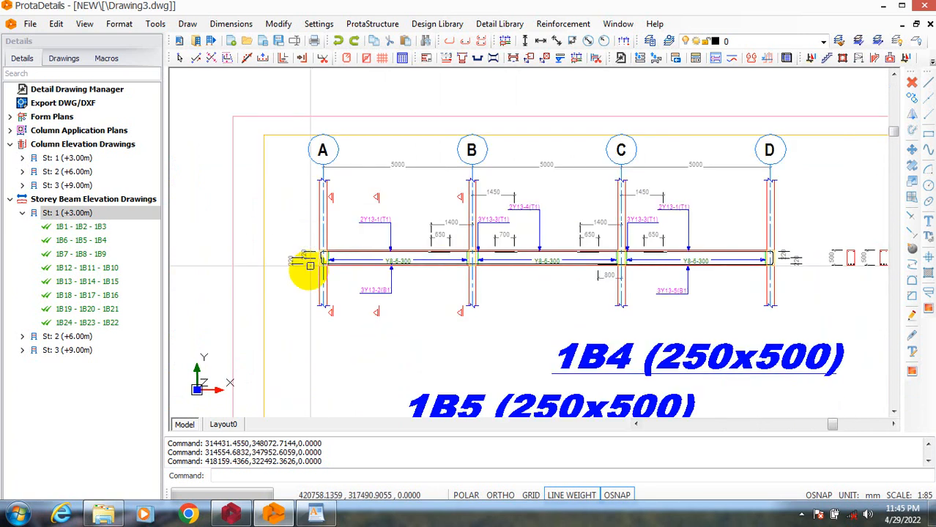
pyautogui.scroll(-5, 390, 267)
pyautogui.scroll(3, 556, 268)
pyautogui.scroll(-4, 569, 255)
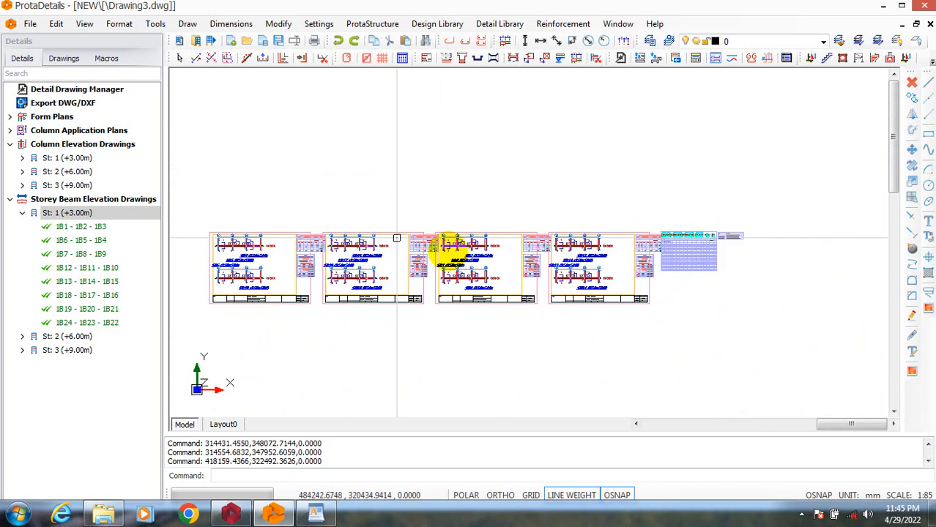
pyautogui.scroll(4, 300, 257)
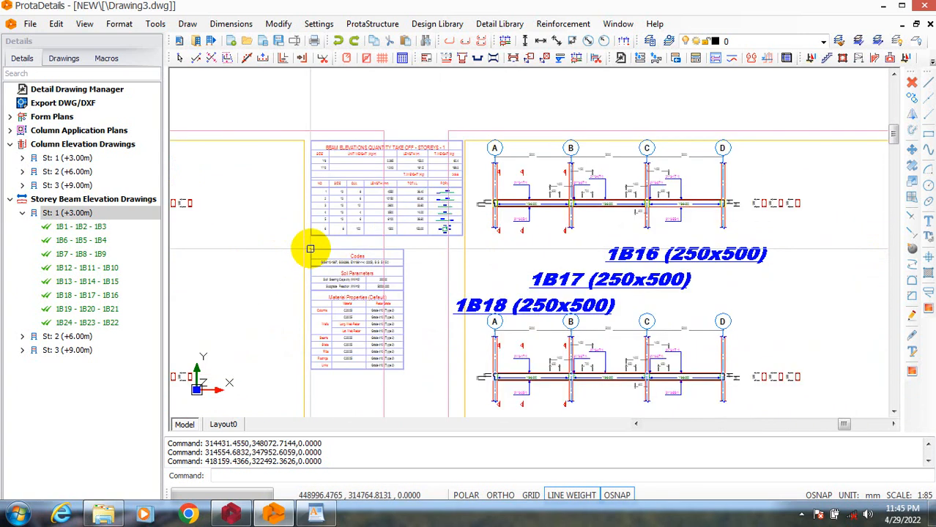
# Move the first beam sheet's quantity take-off and material properties tables inside its yellow drawing frame, beside the beam elevations.
pyautogui.write('M')
pyautogui.press('Return')
pyautogui.click(270, 104)
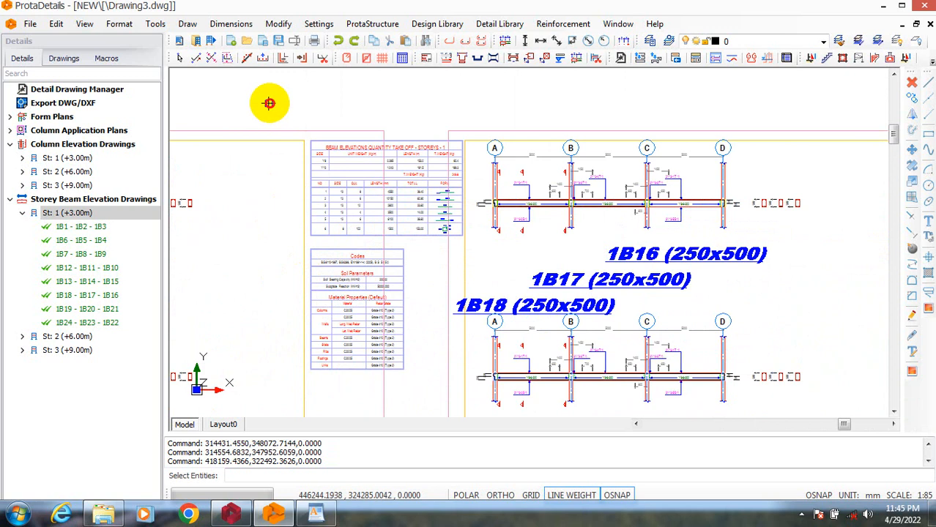
pyautogui.click(270, 110)
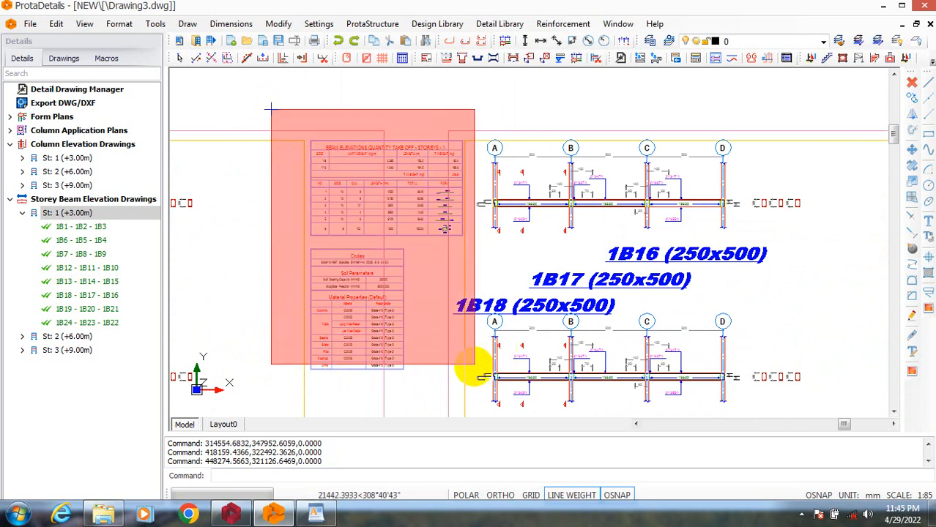
pyautogui.click(467, 382)
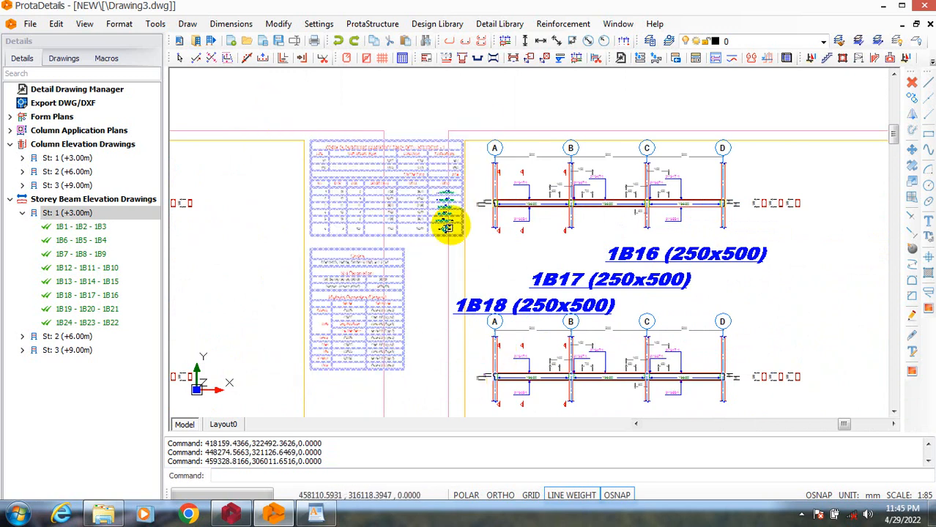
pyautogui.rightClick(452, 194)
pyautogui.click(486, 198)
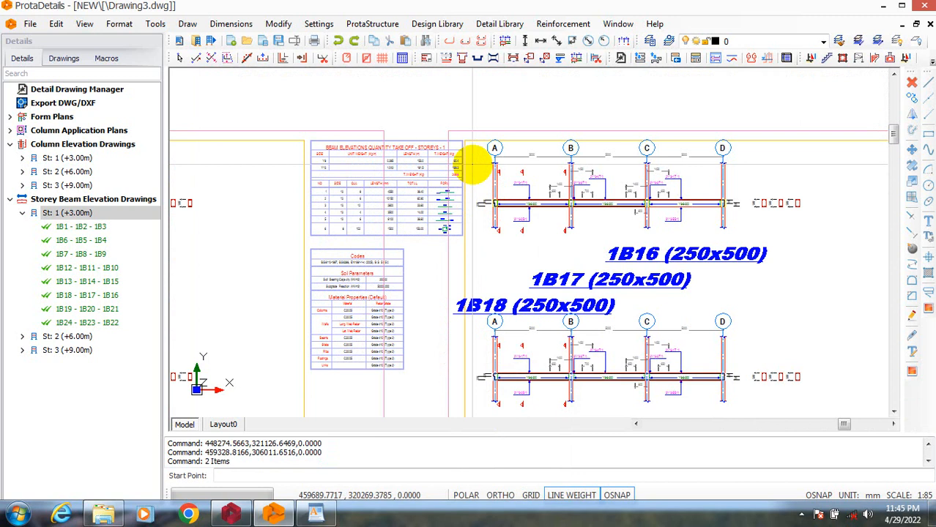
pyautogui.click(469, 167)
pyautogui.scroll(-3, 439, 163)
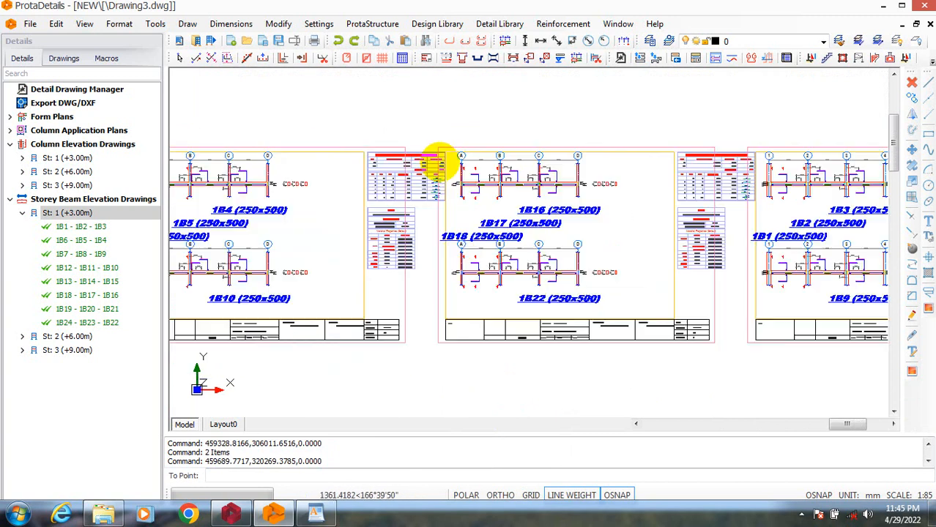
pyautogui.scroll(2, 421, 183)
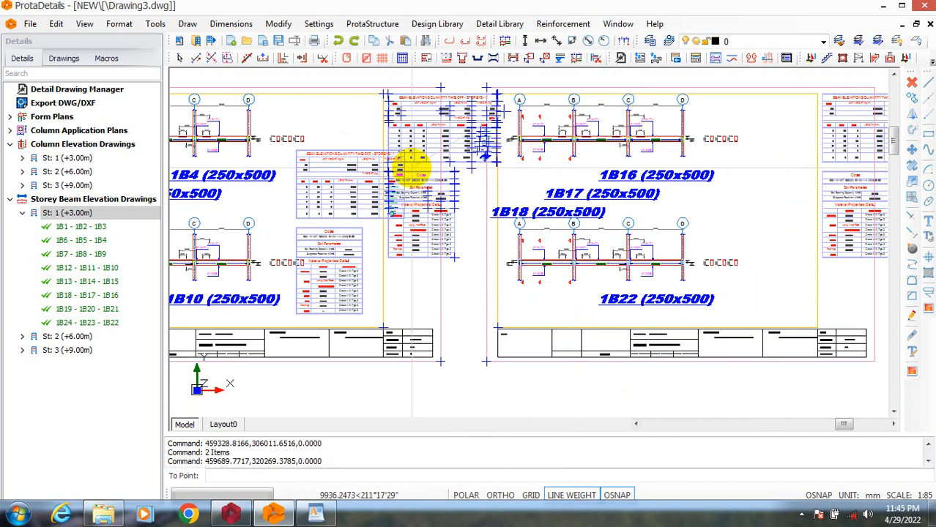
pyautogui.click(392, 168)
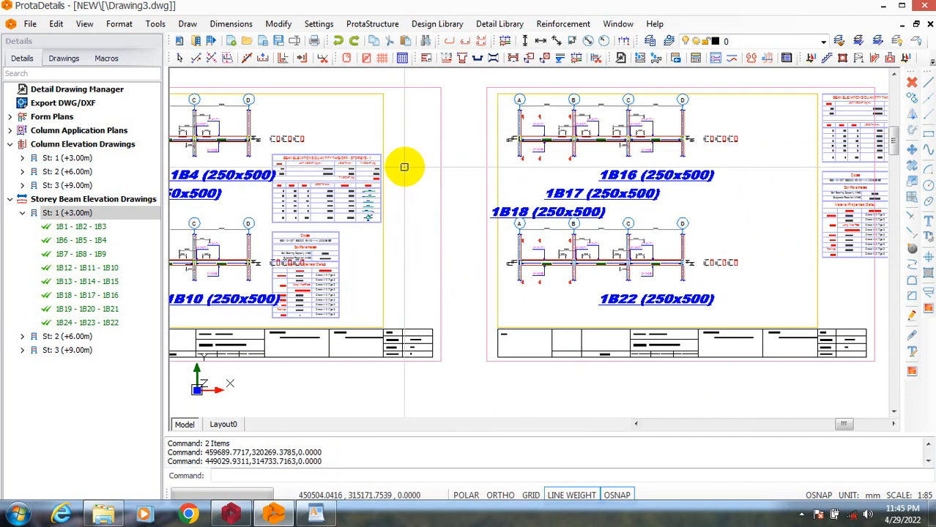
# Examine the relocated tables on the first beam sheet and the table positions on the other beam sheets.
pyautogui.scroll(5, 313, 241)
pyautogui.scroll(2, 278, 187)
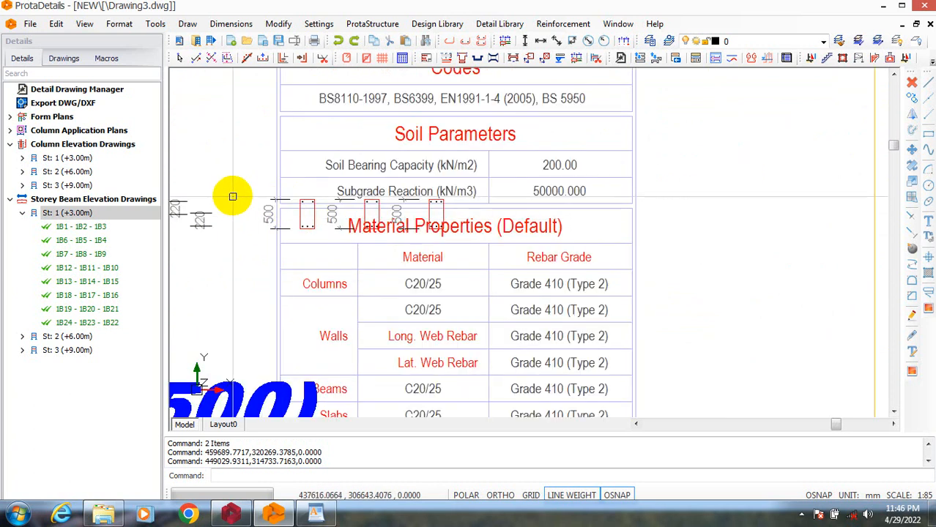
pyautogui.scroll(-6, 382, 257)
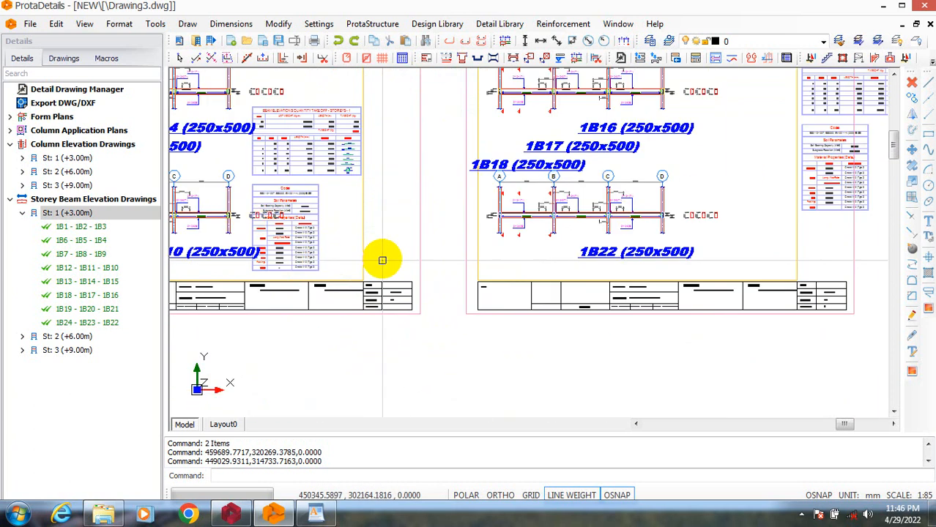
pyautogui.scroll(5, 538, 176)
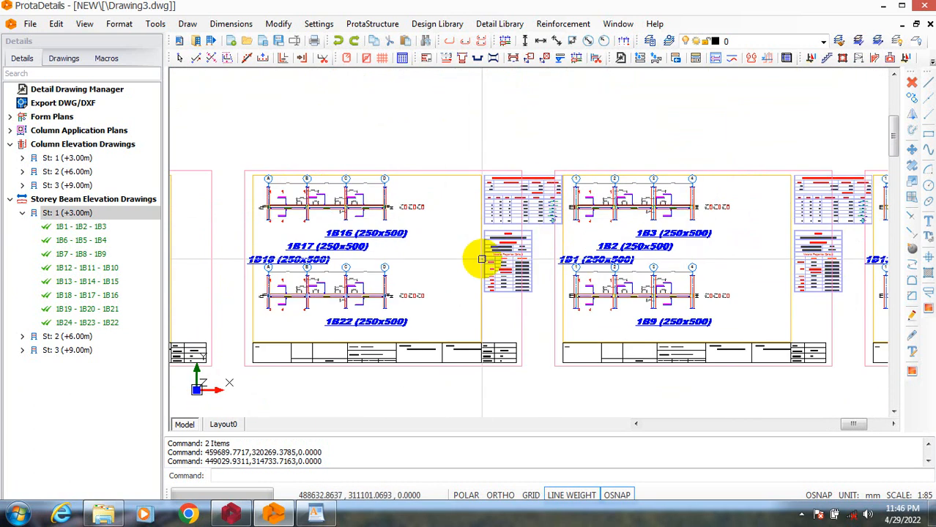
pyautogui.scroll(-7, 564, 261)
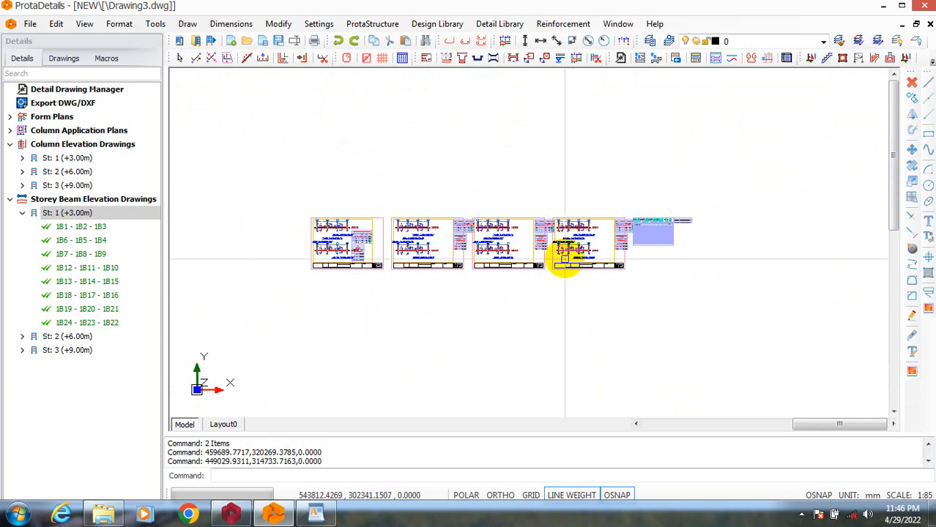
pyautogui.scroll(2, 367, 260)
pyautogui.scroll(2, 532, 243)
pyautogui.scroll(3, 531, 241)
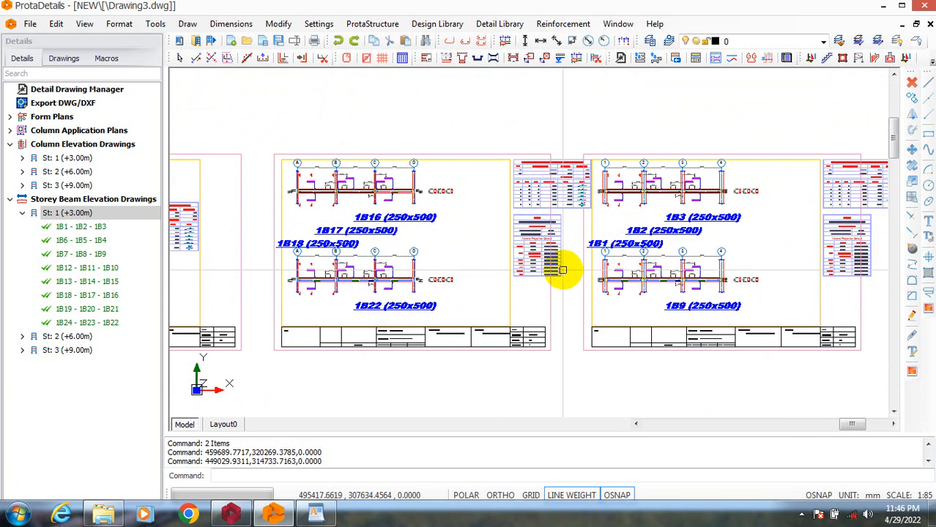
pyautogui.scroll(2, 557, 176)
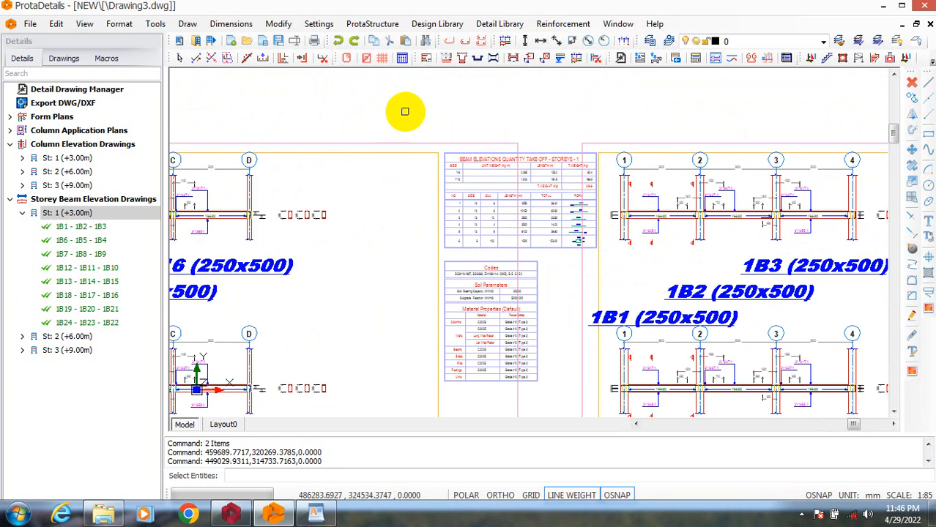
pyautogui.click(407, 111)
pyautogui.click(603, 388)
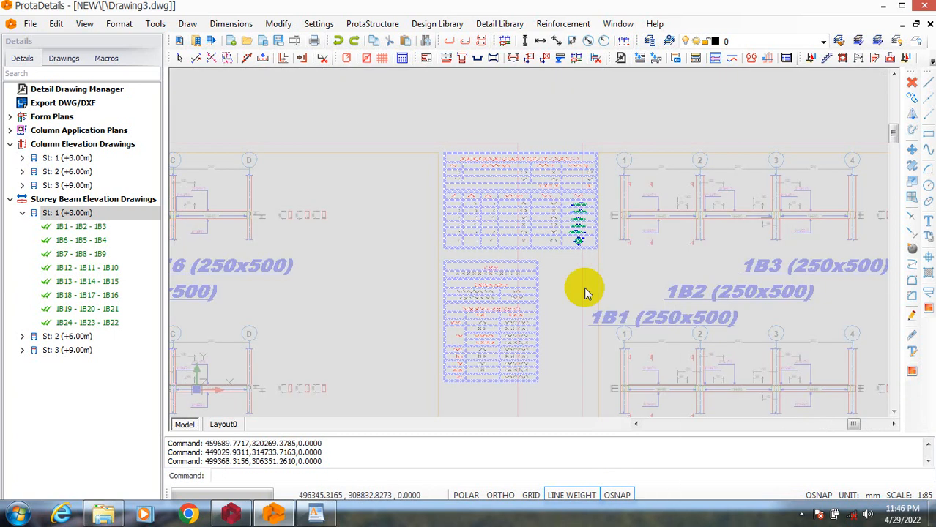
pyautogui.rightClick(562, 192)
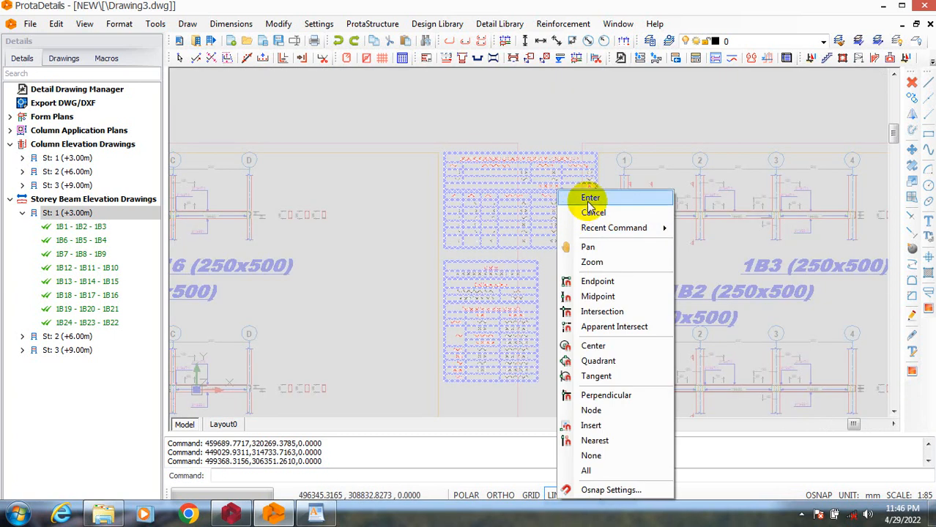
pyautogui.click(570, 196)
pyautogui.click(632, 274)
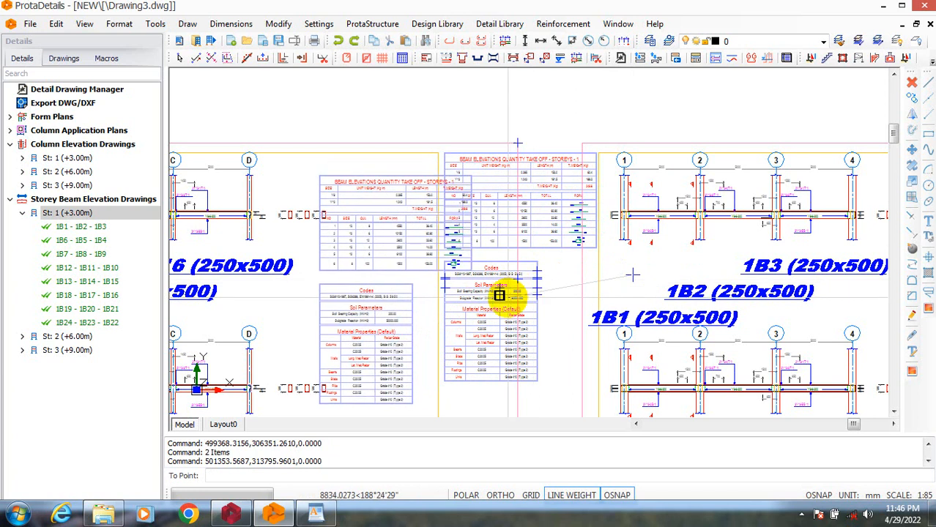
pyautogui.scroll(-4, 498, 315)
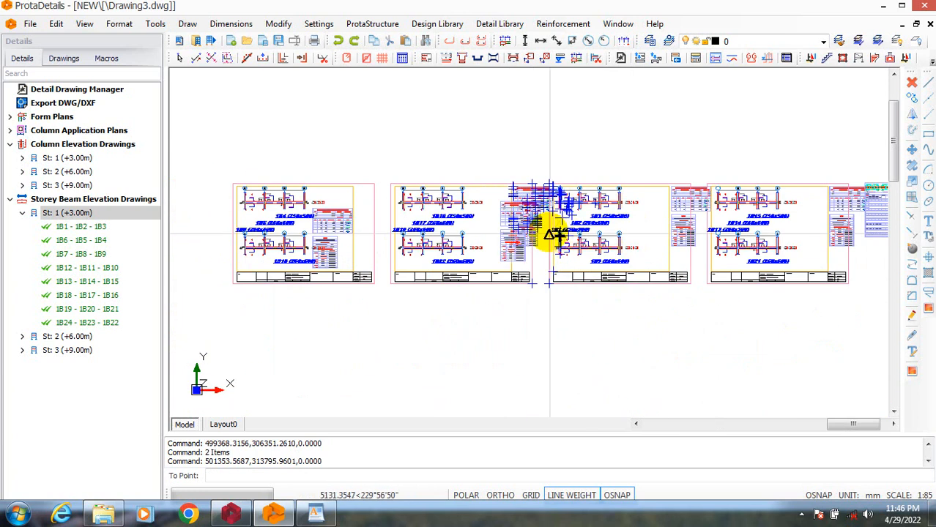
pyautogui.press('Escape')
# Try to scale the second beam sheet's quantity take-off and material properties tables from a base point beside them.
pyautogui.scroll(4, 549, 205)
pyautogui.write('SC')
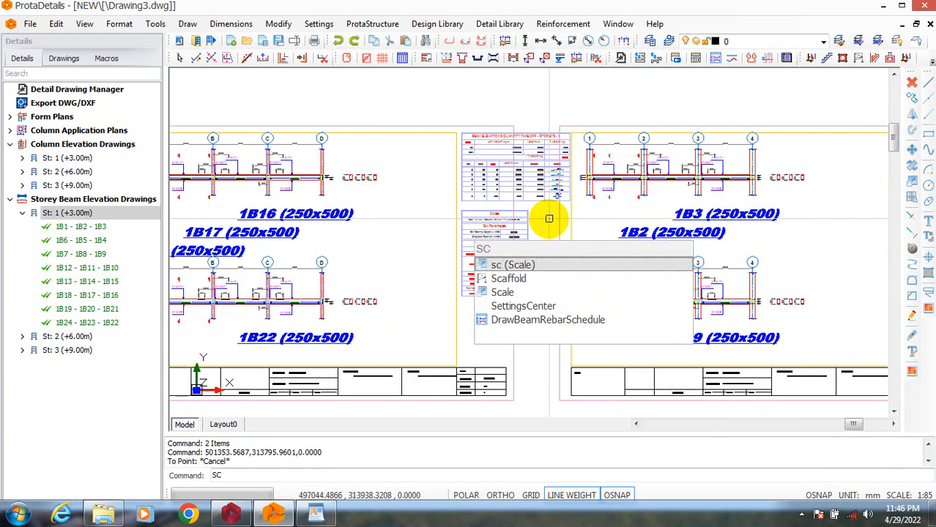
pyautogui.press('Return')
pyautogui.scroll(1, 547, 126)
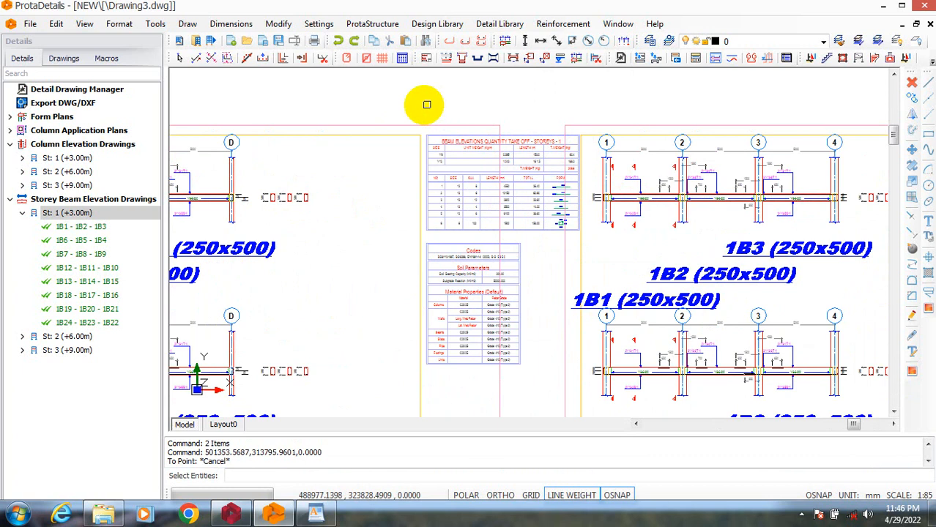
pyautogui.click(410, 109)
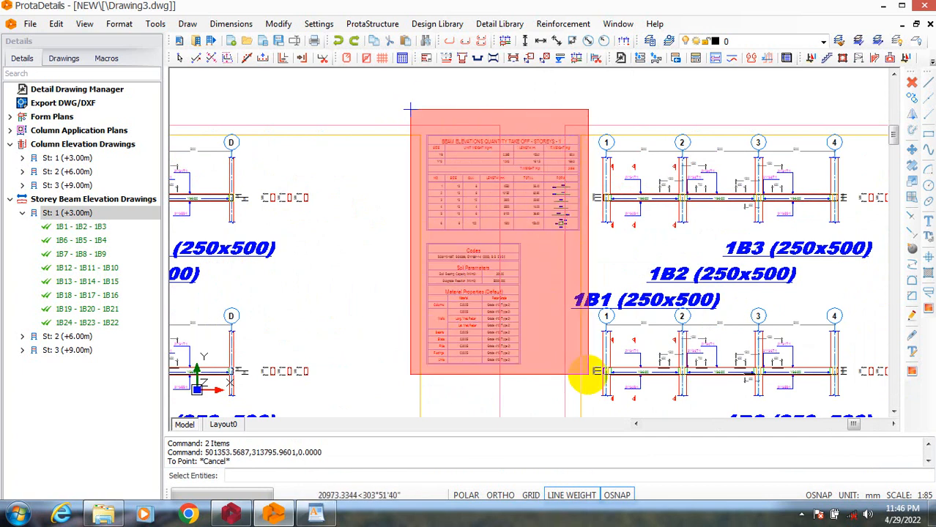
pyautogui.click(588, 375)
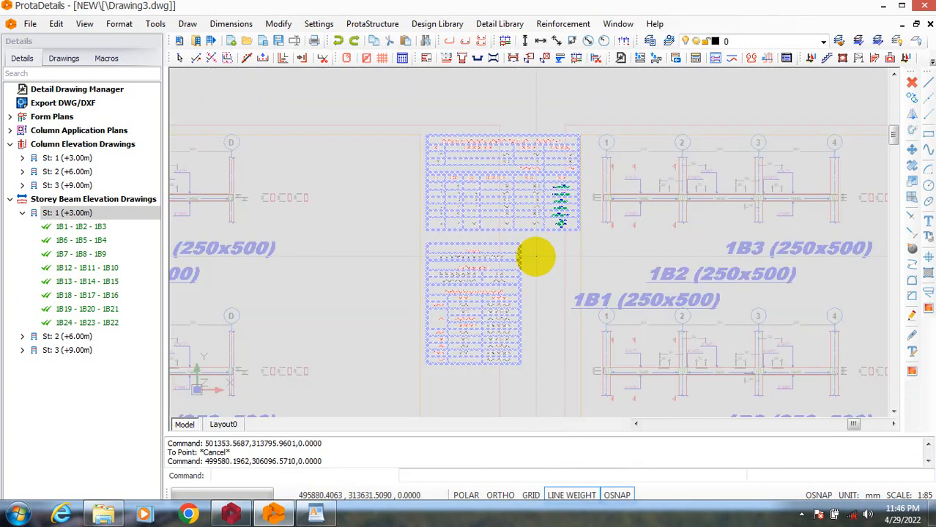
pyautogui.rightClick(534, 255)
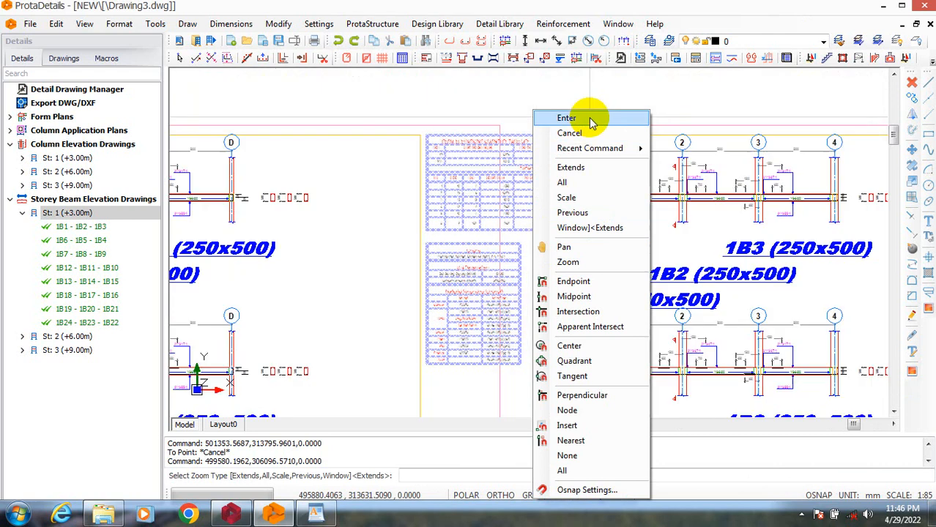
pyautogui.click(591, 119)
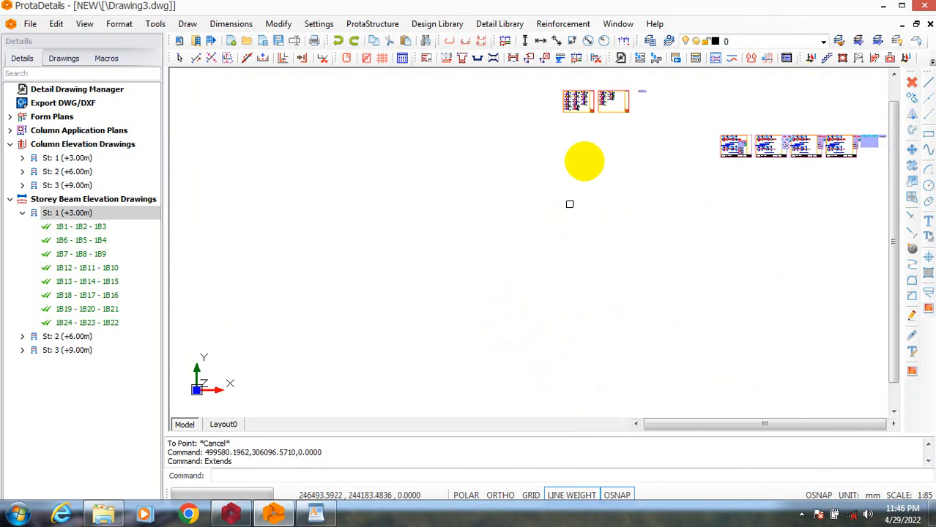
pyautogui.scroll(5, 763, 134)
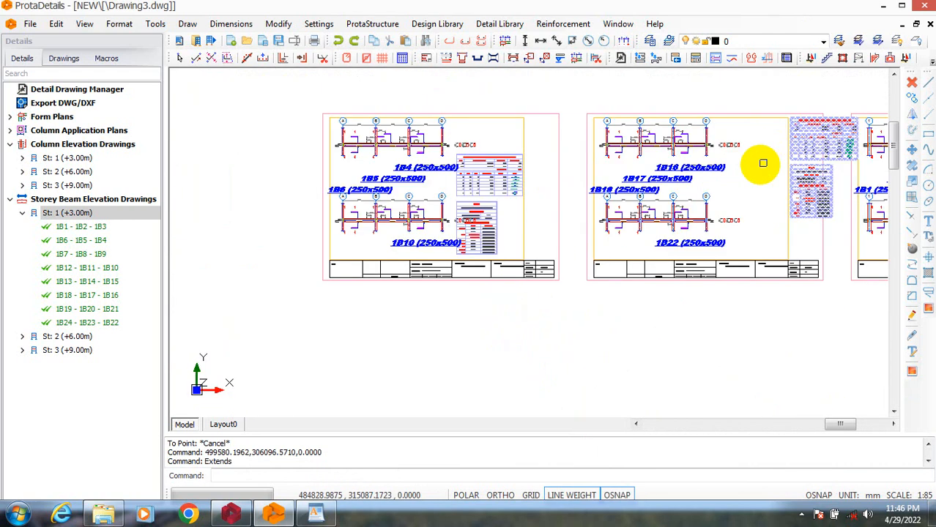
pyautogui.scroll(-2, 727, 184)
pyautogui.scroll(5, 668, 203)
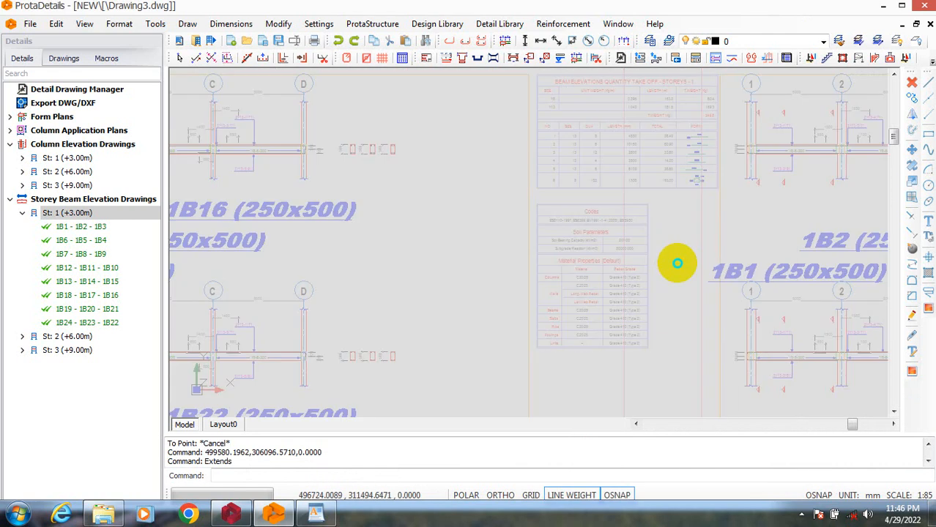
pyautogui.rightClick(681, 192)
pyautogui.click(708, 200)
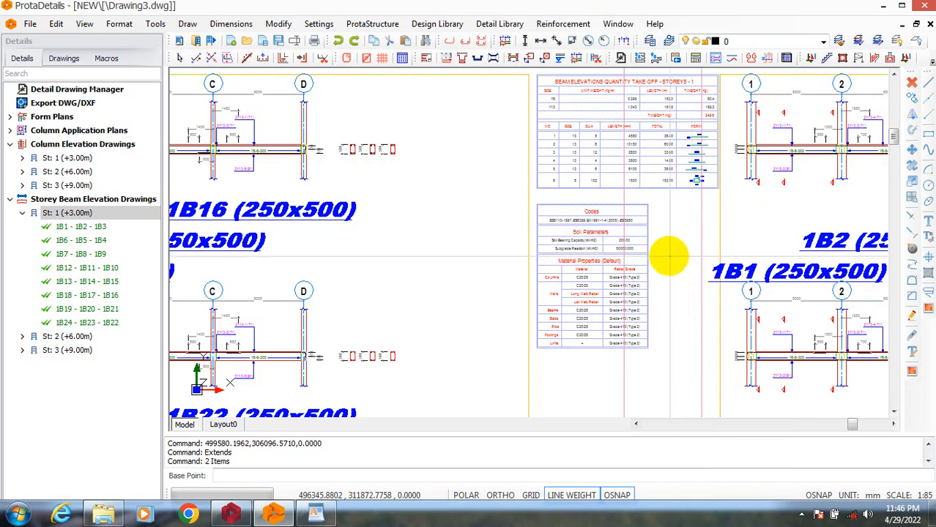
pyautogui.click(670, 256)
pyautogui.press('Escape')
pyautogui.scroll(-5, 637, 322)
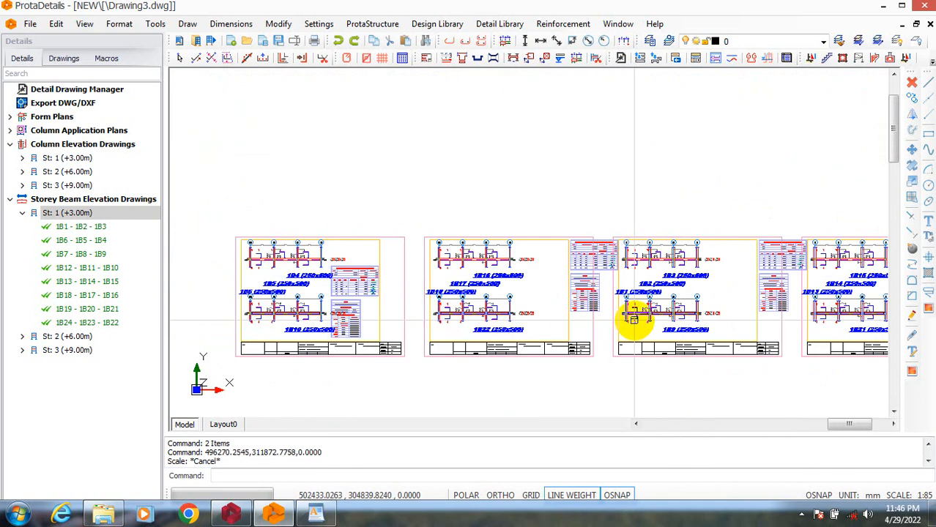
pyautogui.press('Escape')
pyautogui.scroll(5, 602, 258)
pyautogui.press('Return')
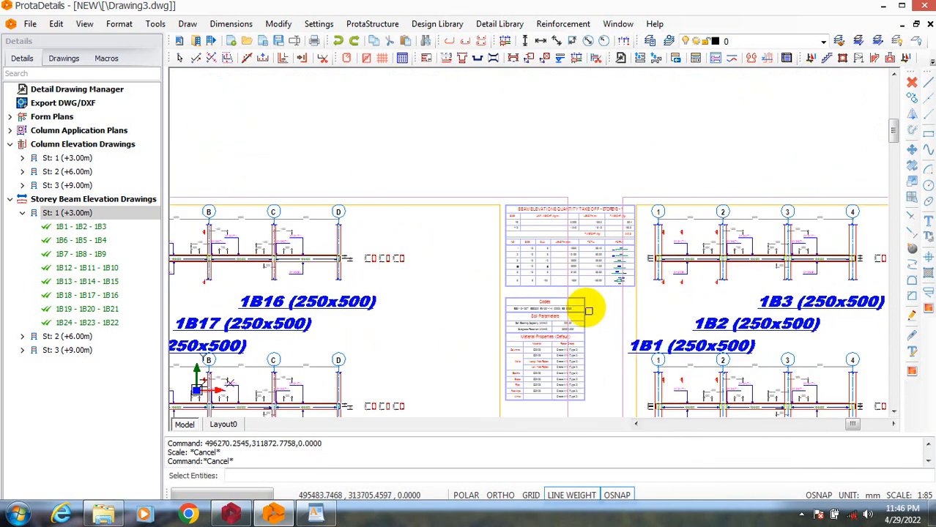
pyautogui.moveTo(505, 165); pyautogui.dragTo(545, 235)
pyautogui.moveTo(470, 174); pyautogui.dragTo(637, 428)
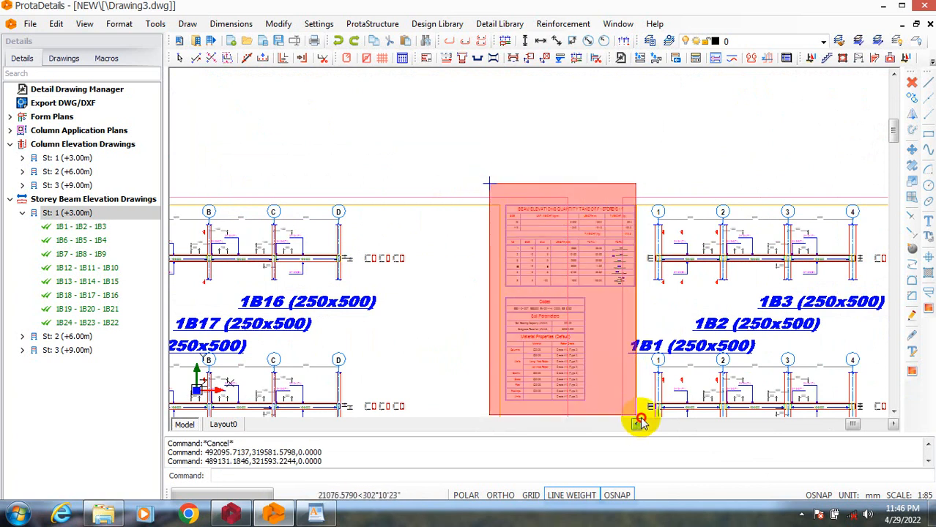
pyautogui.click(640, 422)
pyautogui.scroll(-5, 540, 242)
pyautogui.scroll(3, 648, 268)
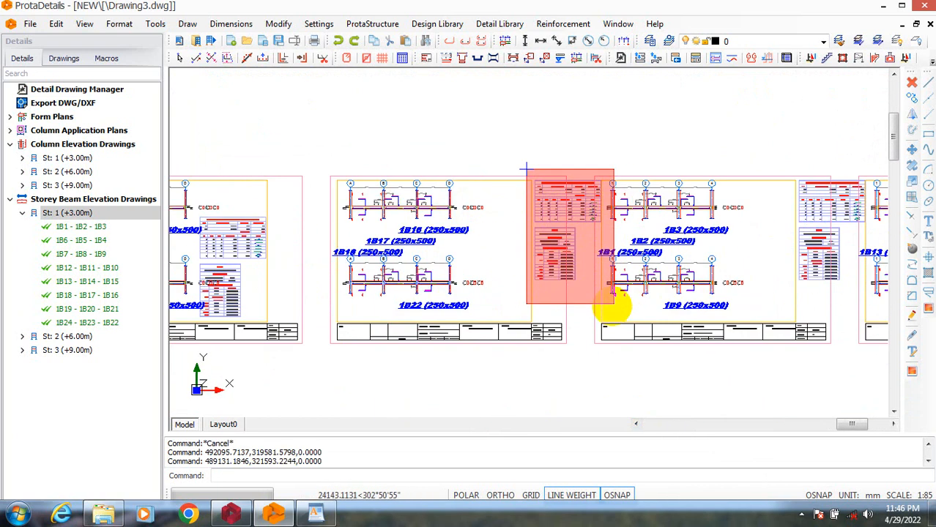
pyautogui.click(611, 302)
pyautogui.scroll(2, 577, 219)
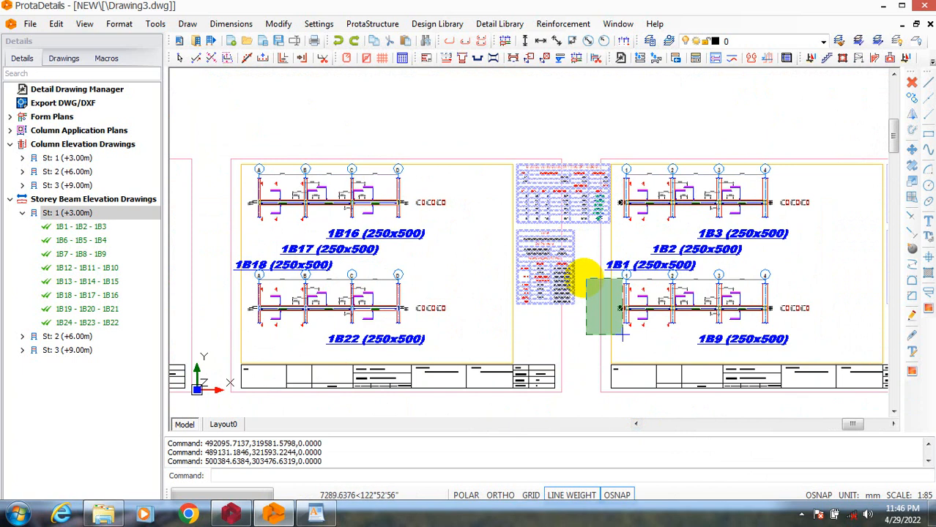
pyautogui.rightClick(581, 279)
pyautogui.click(613, 198)
pyautogui.rightClick(581, 247)
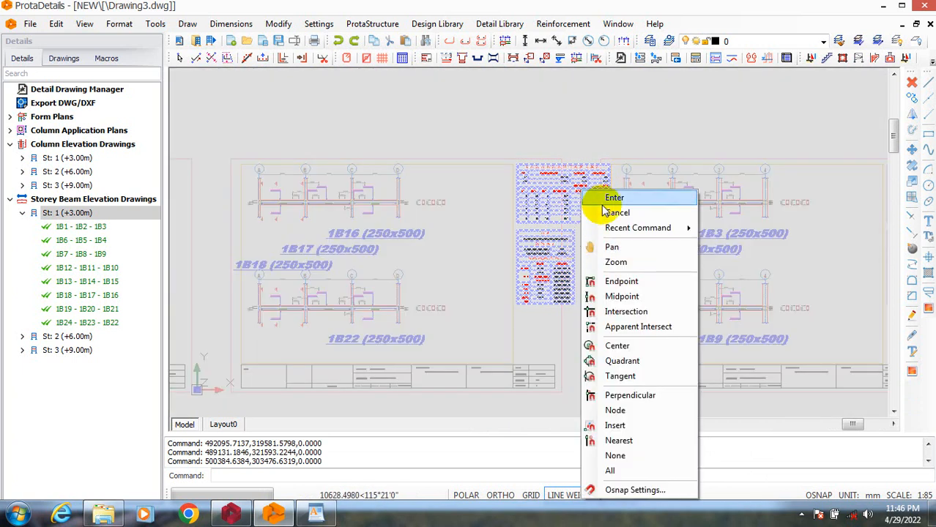
pyautogui.click(606, 209)
pyautogui.press('Escape')
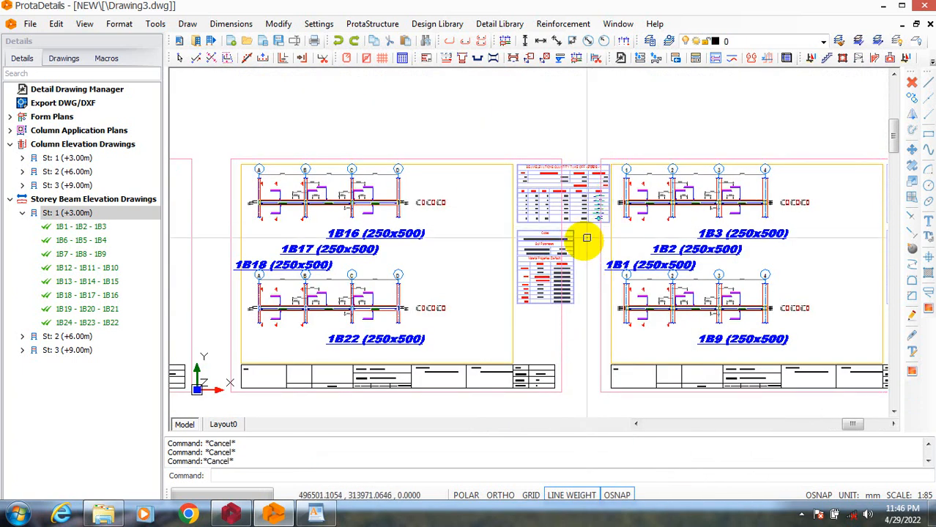
# Move the second beam sheet's quantity take-off and material properties tables a short distance towards its yellow drawing frame.
pyautogui.write('m')
pyautogui.press('Return')
pyautogui.click(504, 126)
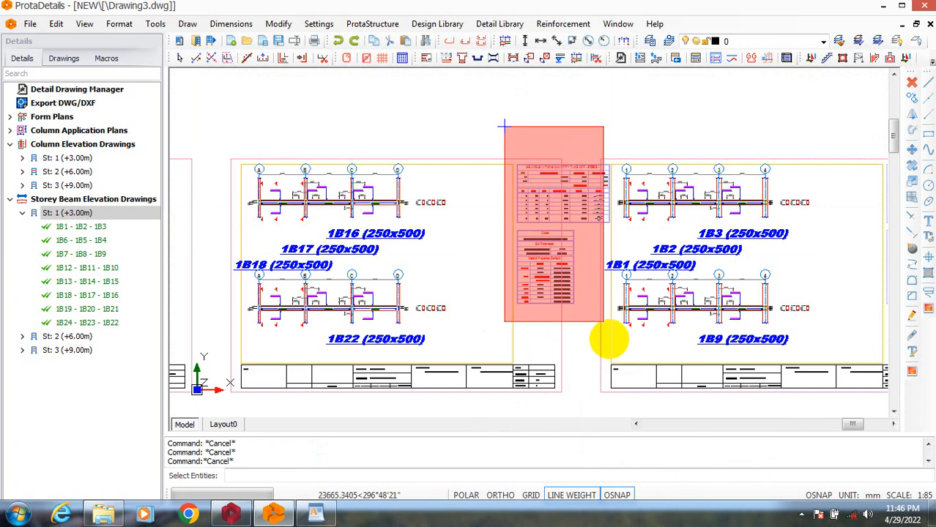
pyautogui.click(613, 340)
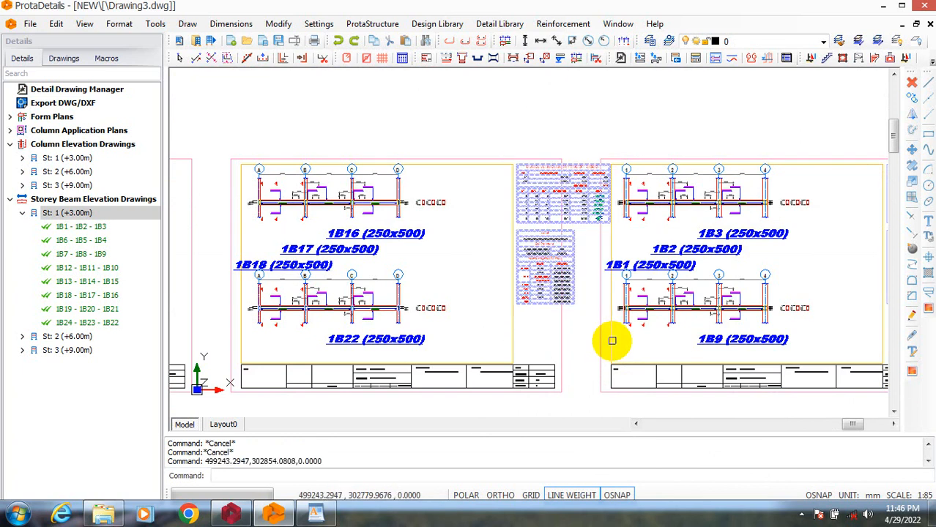
pyautogui.rightClick(587, 284)
pyautogui.click(612, 210)
pyautogui.rightClick(586, 215)
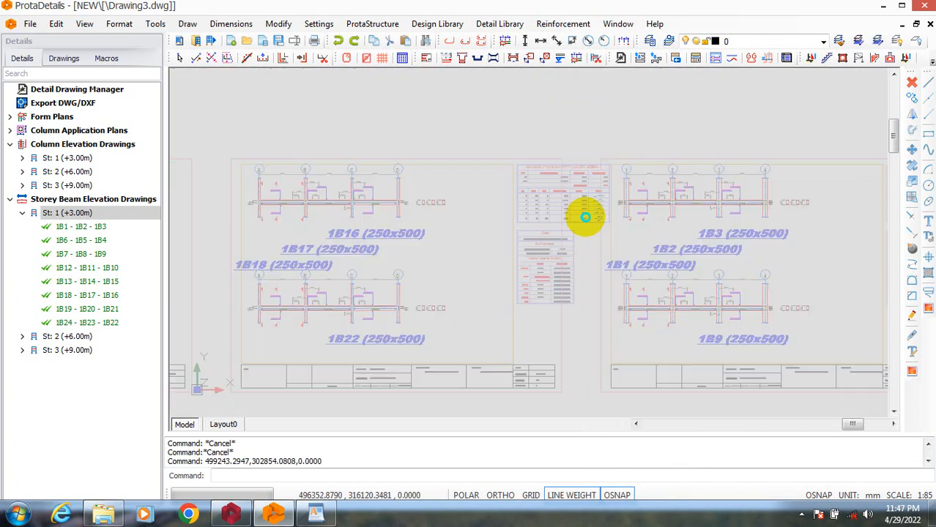
pyautogui.click(601, 195)
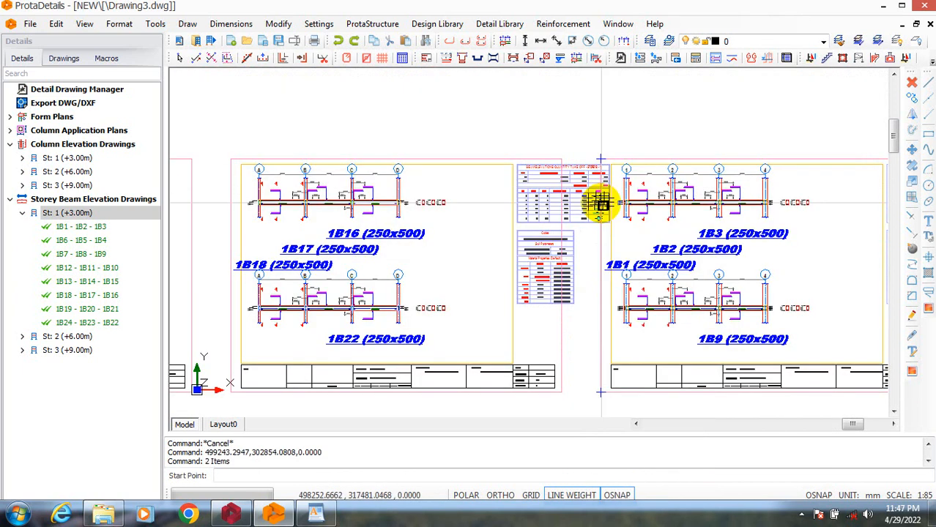
pyautogui.click(610, 164)
pyautogui.click(608, 166)
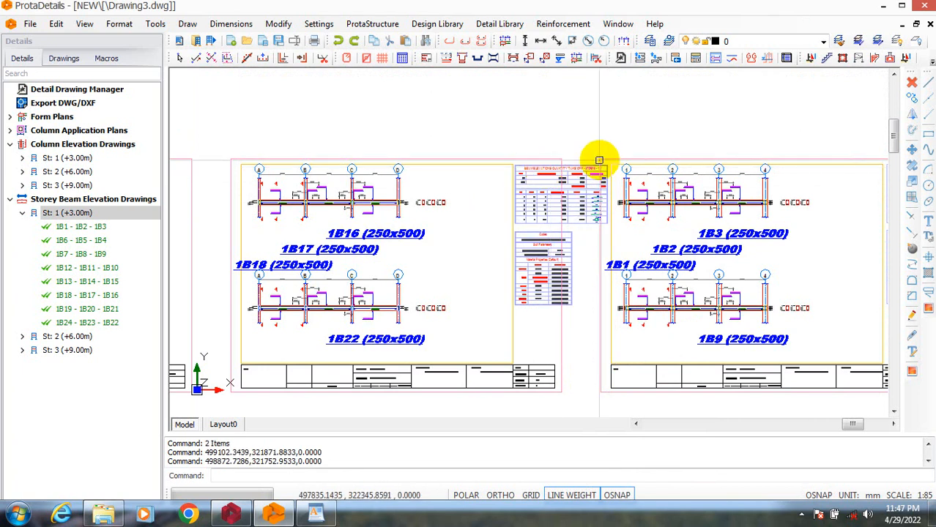
# Move the second beam sheet's two tables, together with the third sheet's yellow frame, to the empty area below the sheets.
pyautogui.moveTo(493, 141); pyautogui.dragTo(608, 297)
pyautogui.click(615, 317)
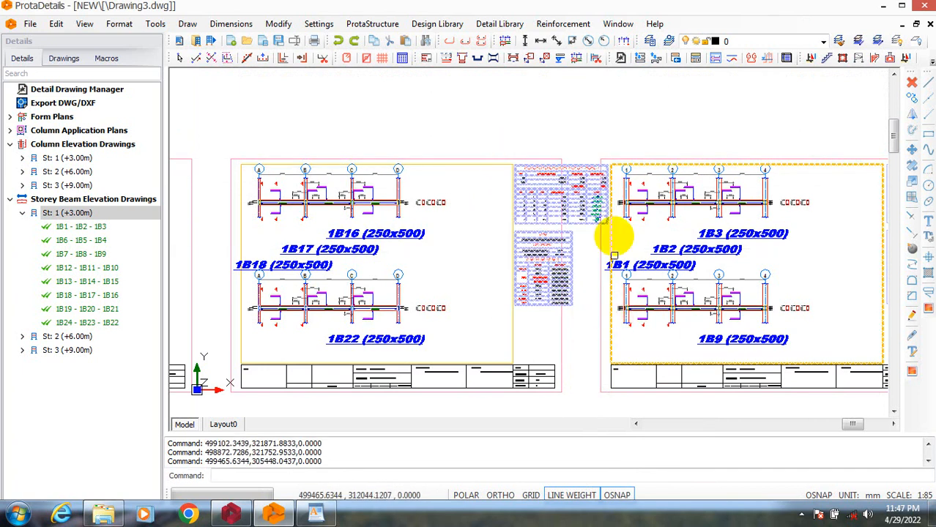
pyautogui.rightClick(601, 165)
pyautogui.click(627, 170)
pyautogui.click(602, 164)
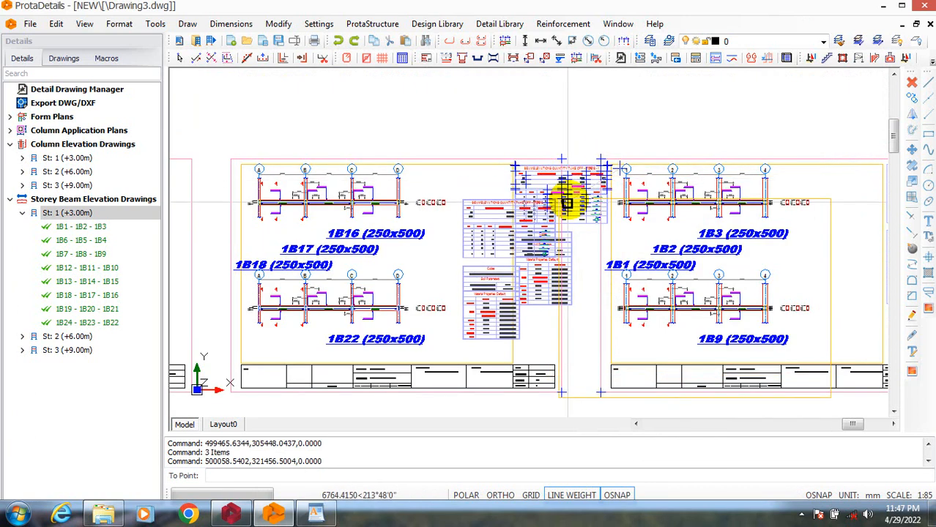
pyautogui.scroll(-6, 548, 189)
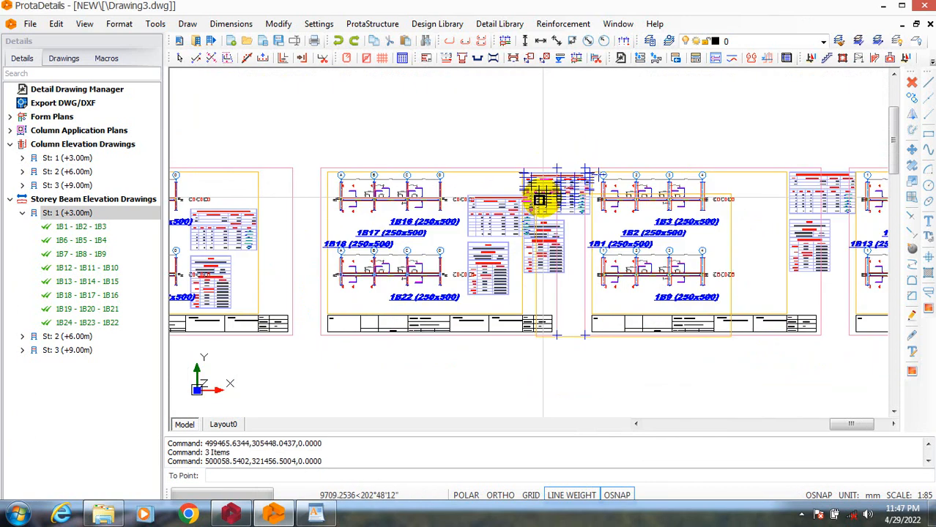
pyautogui.click(584, 288)
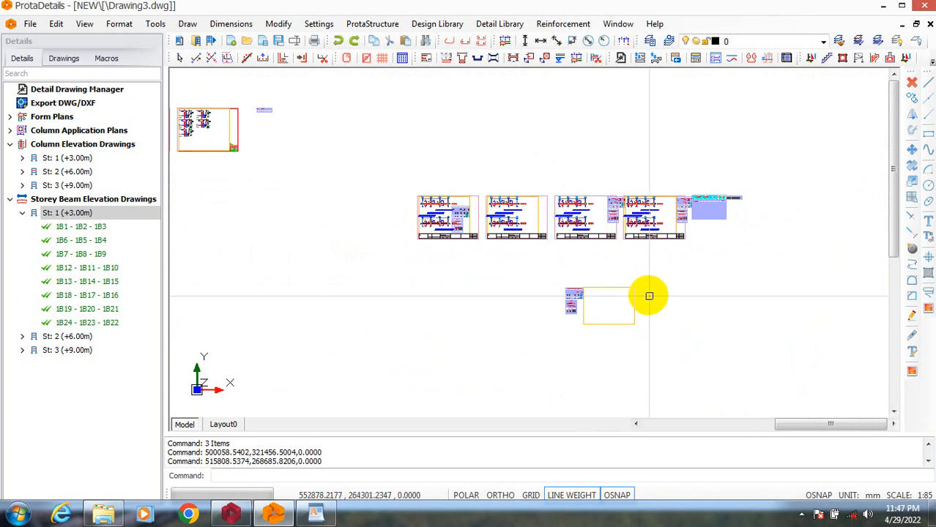
# Move the yellow drawing frame alone back onto the third beam sheet, around the 1B1 to 1B3 and 1B9 beam elevations.
pyautogui.scroll(3, 640, 319)
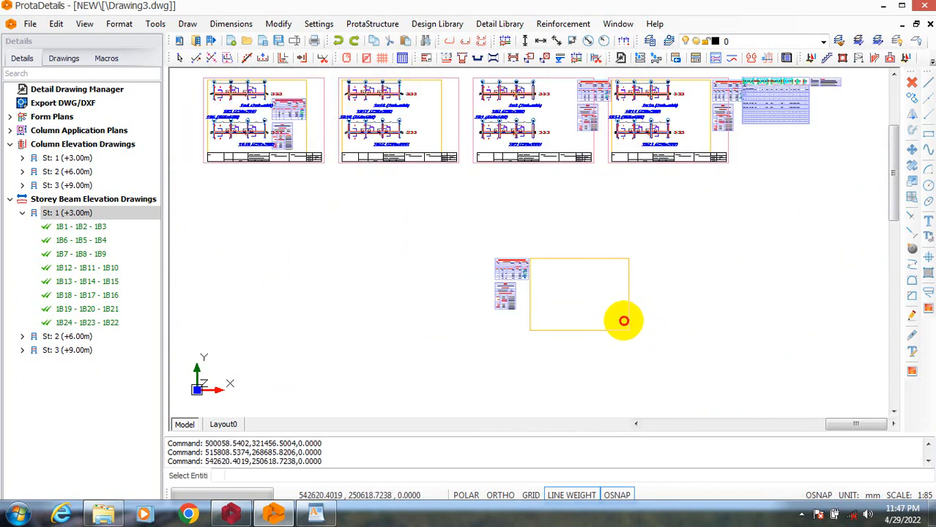
pyautogui.rightClick(560, 344)
pyautogui.click(637, 320)
pyautogui.rightClick(630, 335)
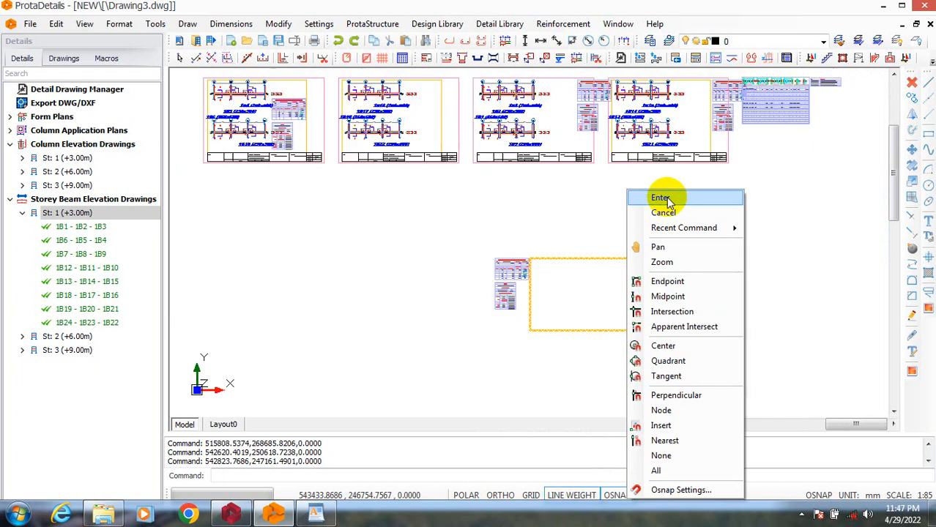
pyautogui.click(661, 197)
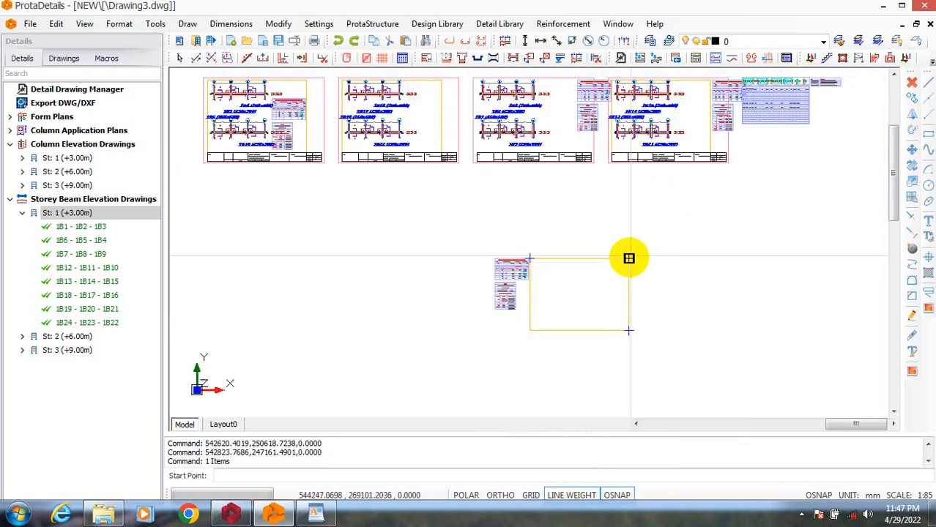
pyautogui.click(628, 258)
pyautogui.scroll(-2, 579, 212)
pyautogui.scroll(5, 564, 202)
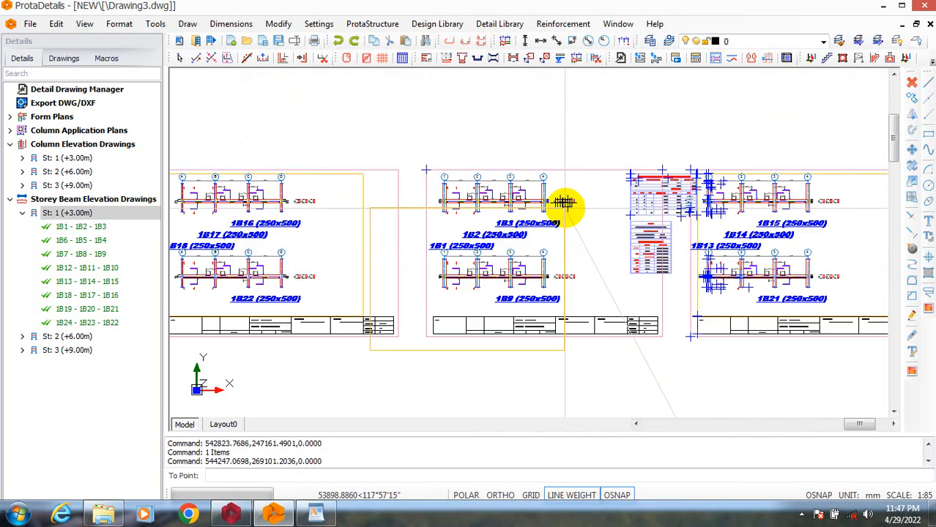
pyautogui.scroll(1, 628, 181)
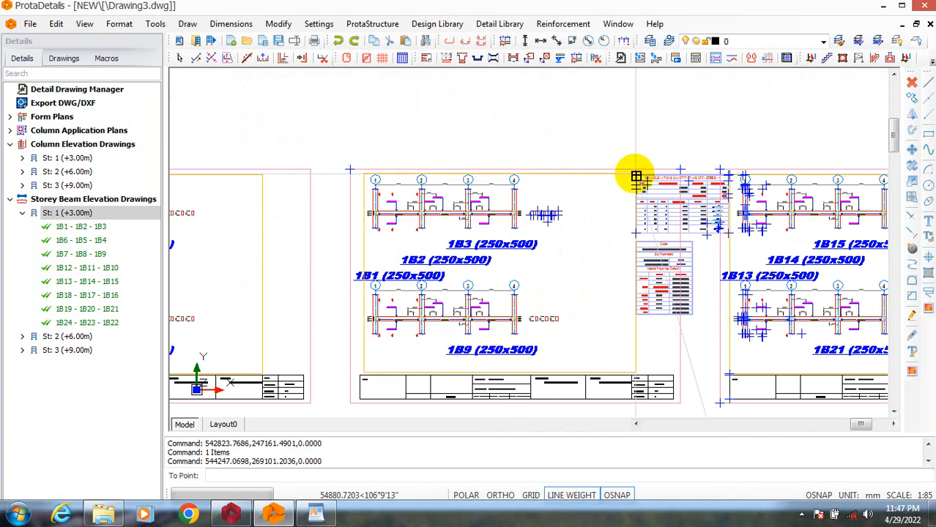
pyautogui.click(629, 176)
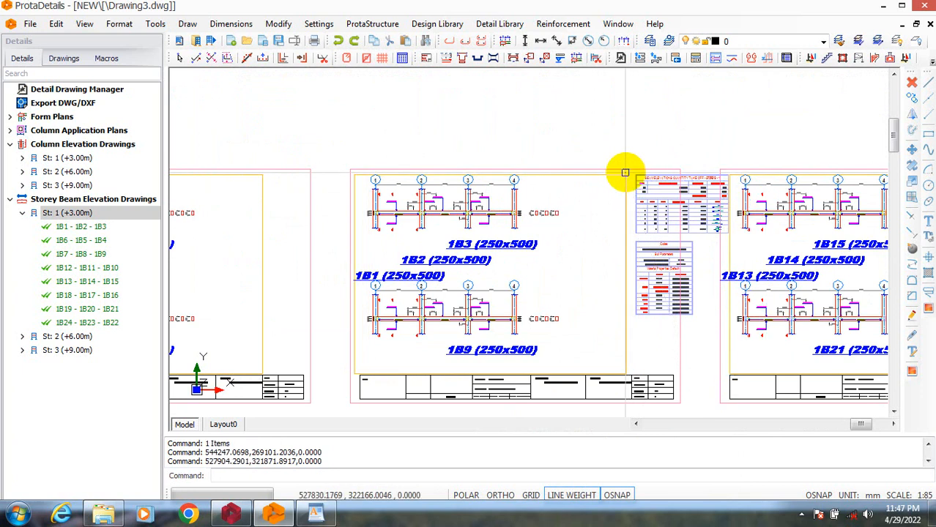
# Examine the arrangement of the beam sheets and tables, and the Concrete Beam Rebar Schedule beside the last sheet.
pyautogui.scroll(-3, 582, 251)
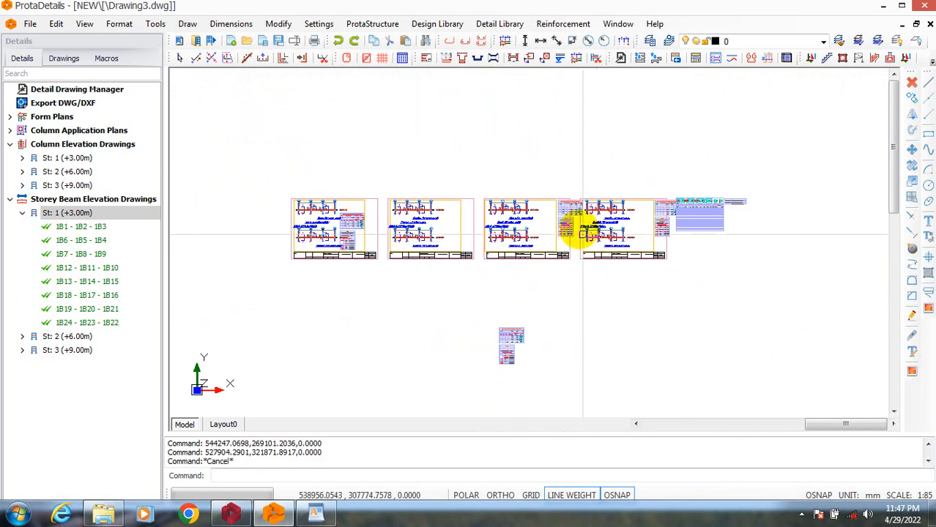
pyautogui.scroll(3, 583, 234)
pyautogui.scroll(-4, 619, 231)
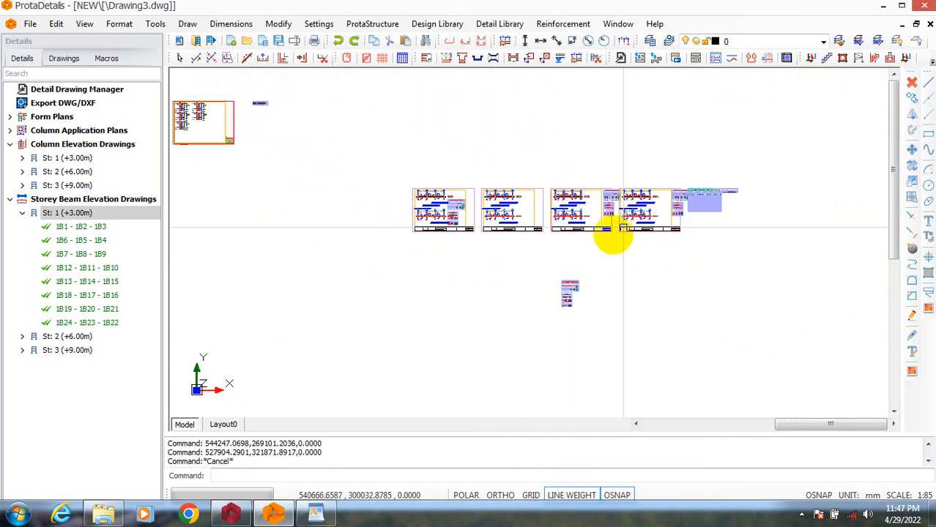
pyautogui.scroll(3, 438, 188)
pyautogui.scroll(-3, 578, 192)
pyautogui.scroll(3, 608, 253)
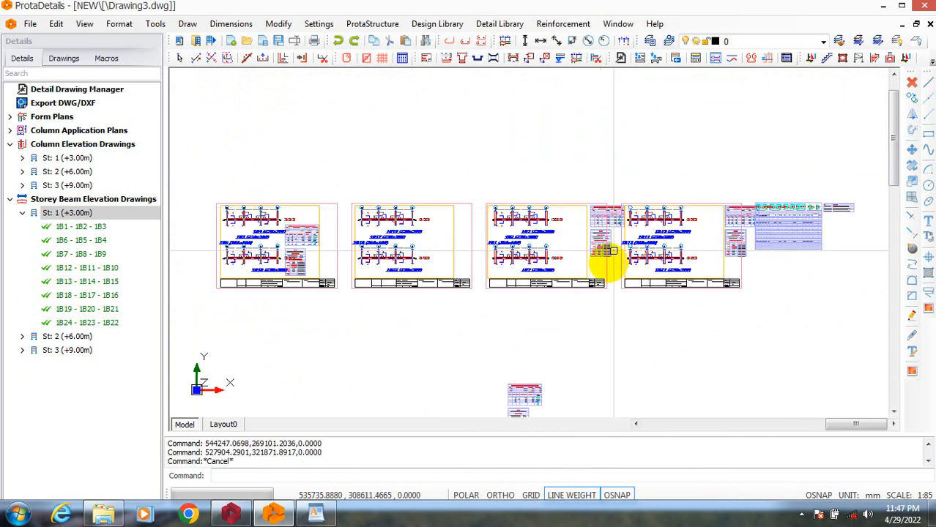
pyautogui.scroll(-3, 495, 272)
pyautogui.scroll(6, 595, 247)
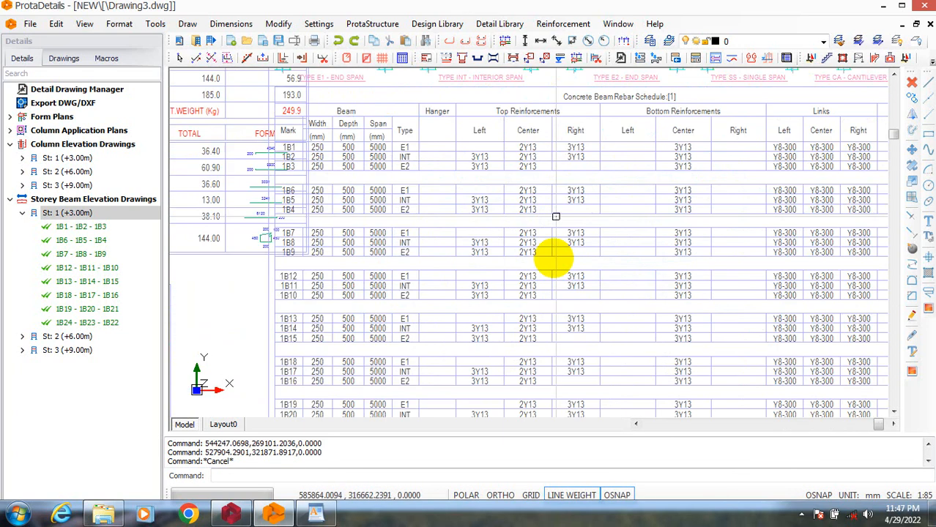
# Move the last beam sheet's quantity take-off table off the rebar schedule to beside the 1B15 and 1B21 elevations, inside the yellow frame.
pyautogui.scroll(-7, 606, 274)
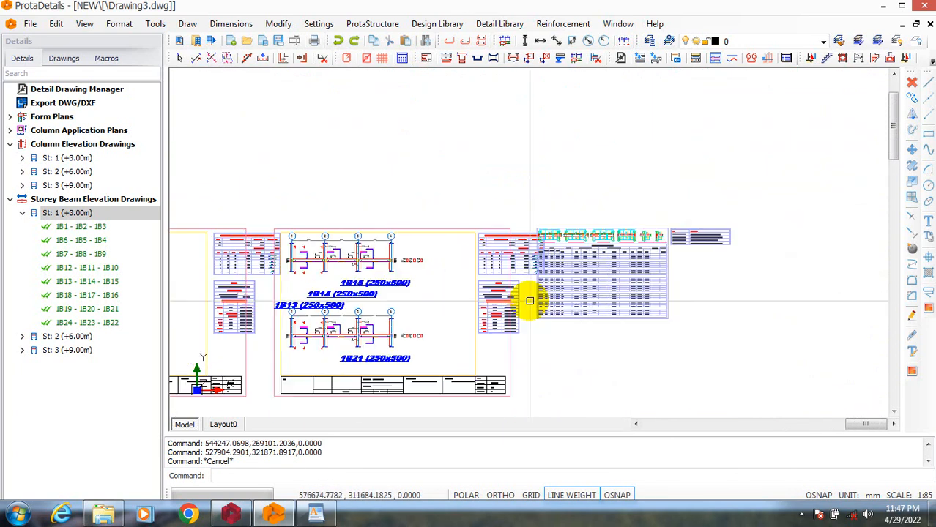
pyautogui.scroll(-2, 642, 291)
pyautogui.scroll(2, 504, 382)
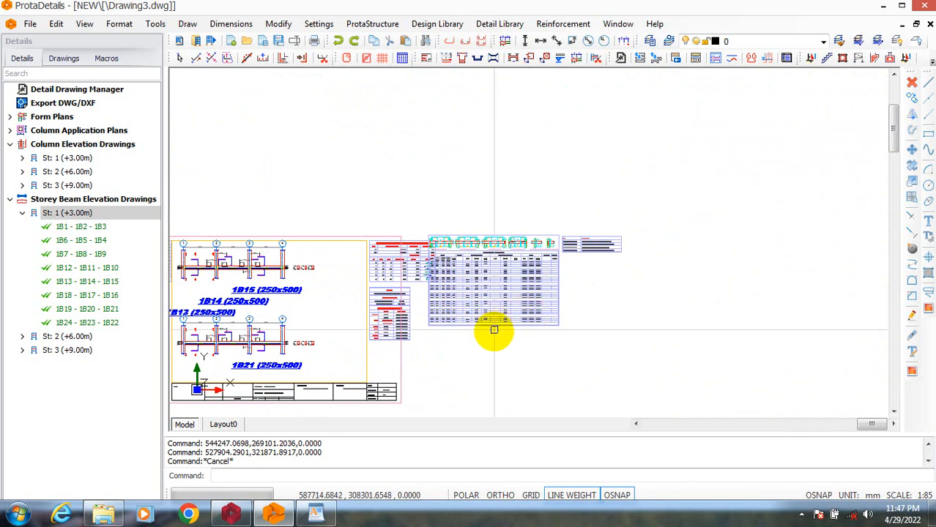
pyautogui.scroll(4, 494, 330)
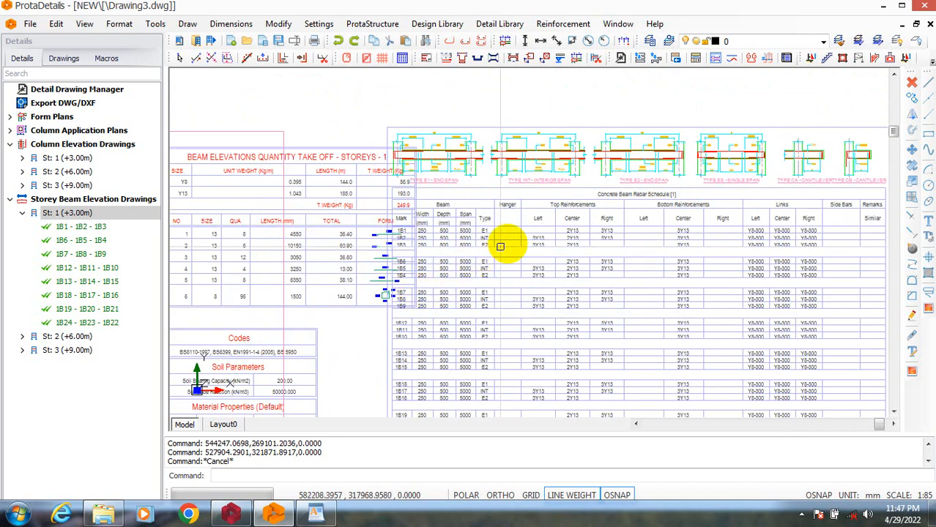
pyautogui.scroll(-3, 500, 246)
pyautogui.scroll(3, 410, 264)
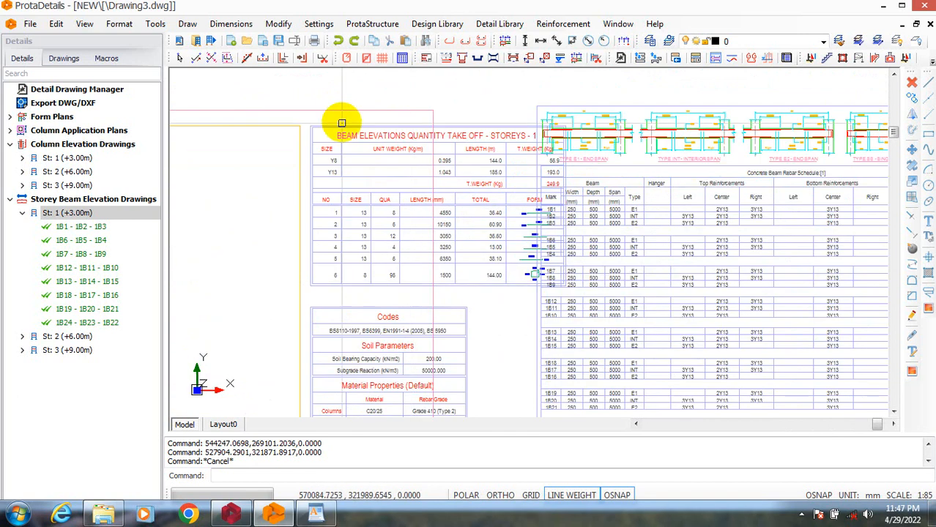
pyautogui.click(342, 122)
pyautogui.click(337, 137)
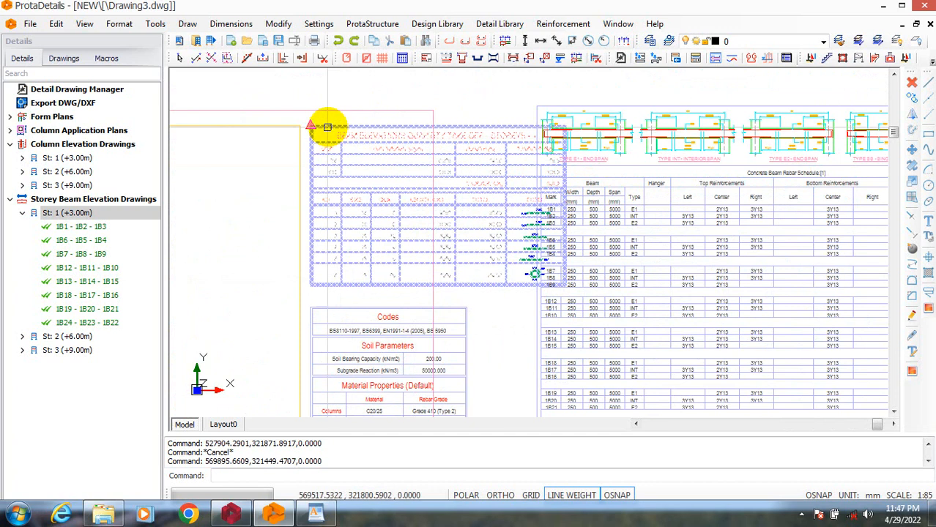
pyautogui.rightClick(327, 126)
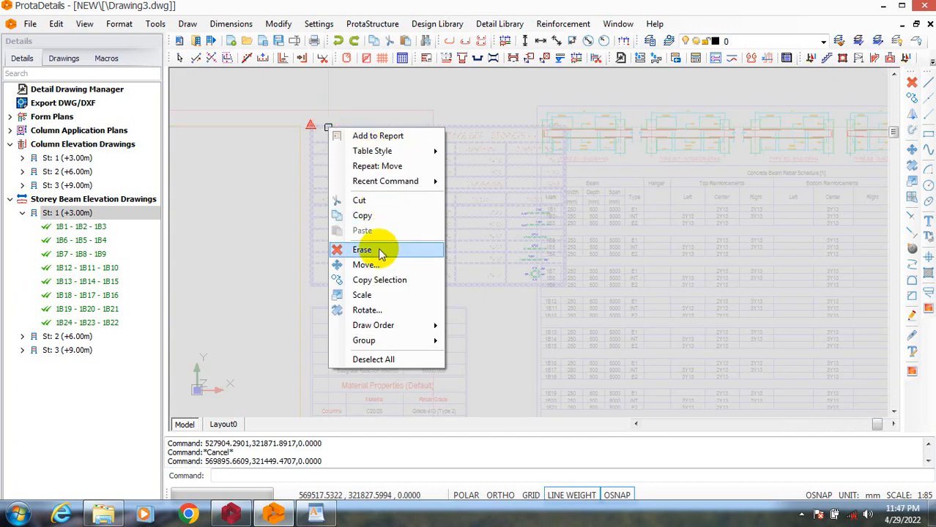
pyautogui.click(366, 264)
pyautogui.click(307, 130)
pyautogui.scroll(-1, 396, 193)
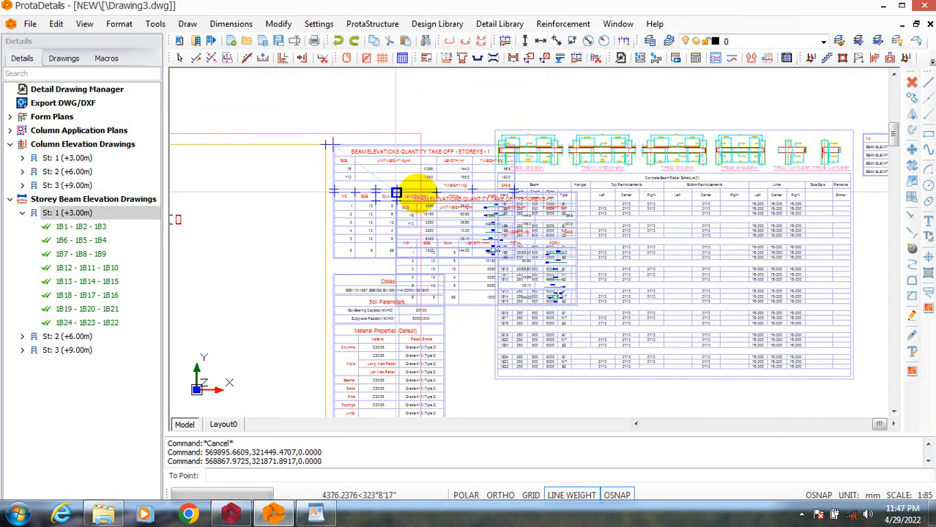
pyautogui.scroll(-2, 473, 193)
pyautogui.scroll(1, 346, 215)
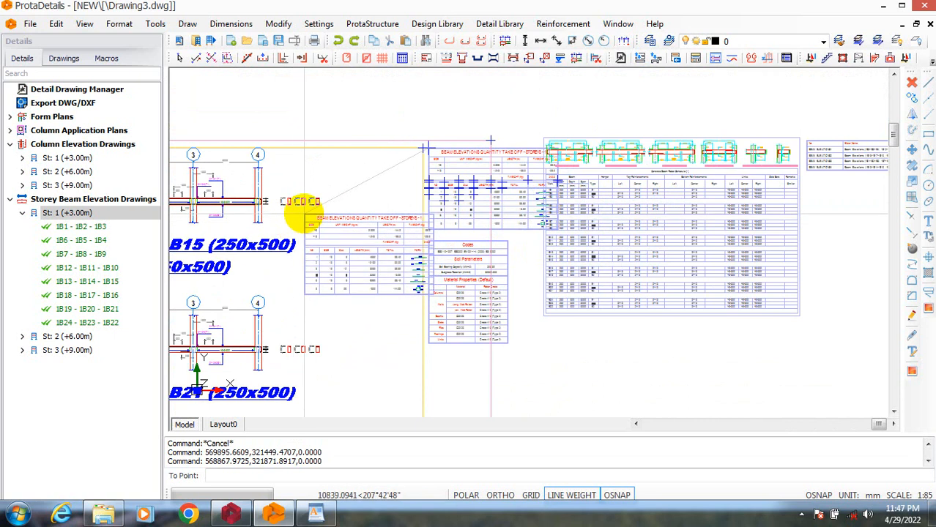
pyautogui.click(344, 207)
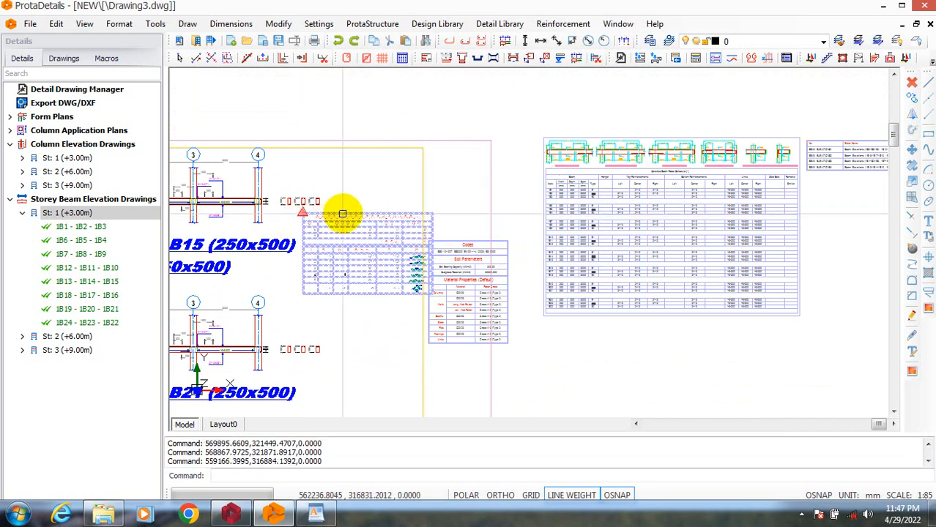
pyautogui.scroll(-3, 476, 234)
pyautogui.press('Escape')
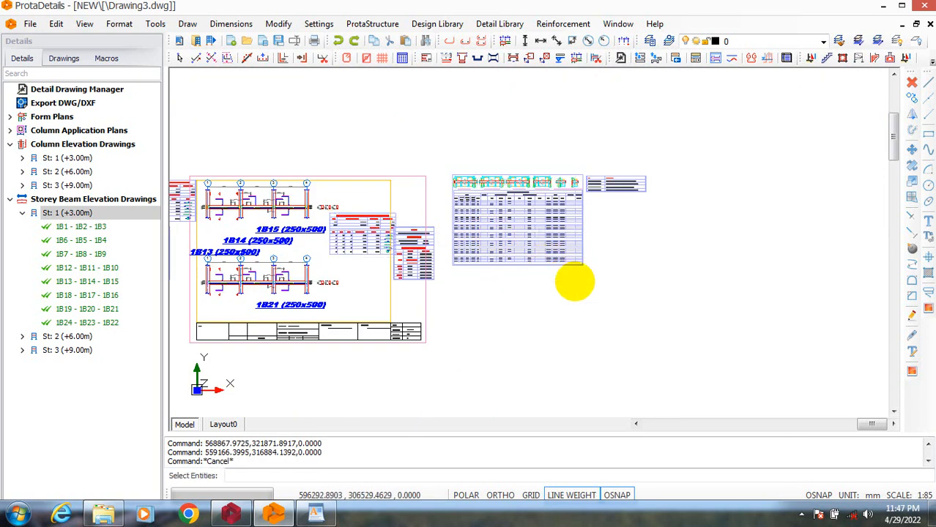
# Move the Concrete Beam Rebar Schedule and the small table beside it together, farther away from the last beam sheet into empty space.
pyautogui.moveTo(463, 168)
pyautogui.mouseDown()
pyautogui.moveTo(602, 291)
pyautogui.moveTo(689, 312)
pyautogui.mouseUp()
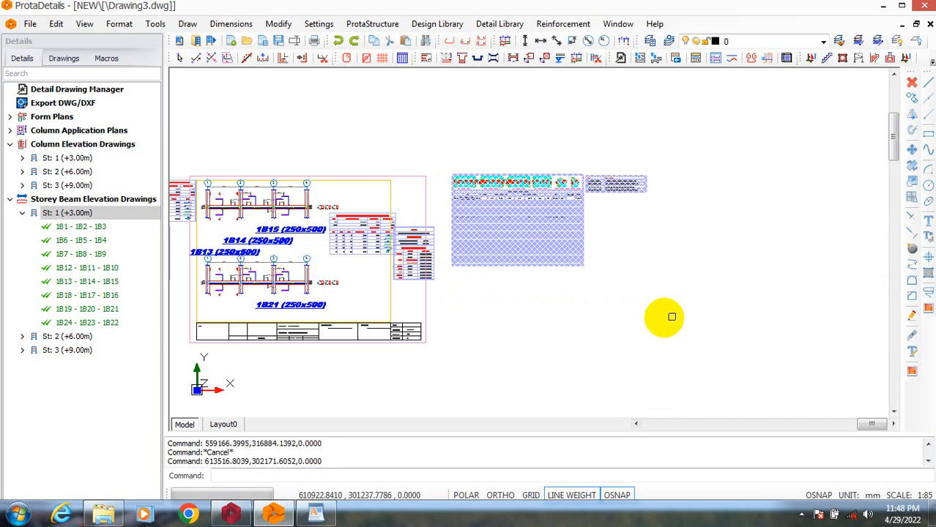
pyautogui.rightClick(601, 305)
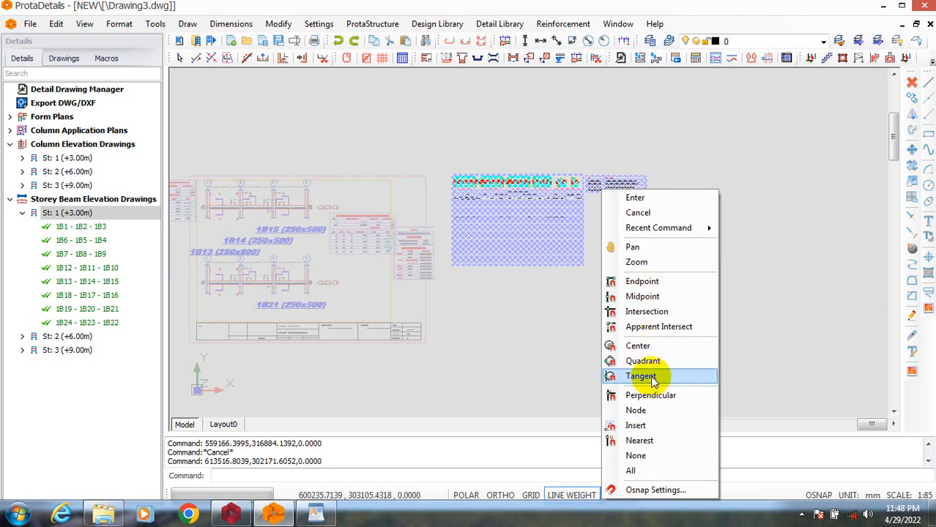
pyautogui.moveTo(689, 228)
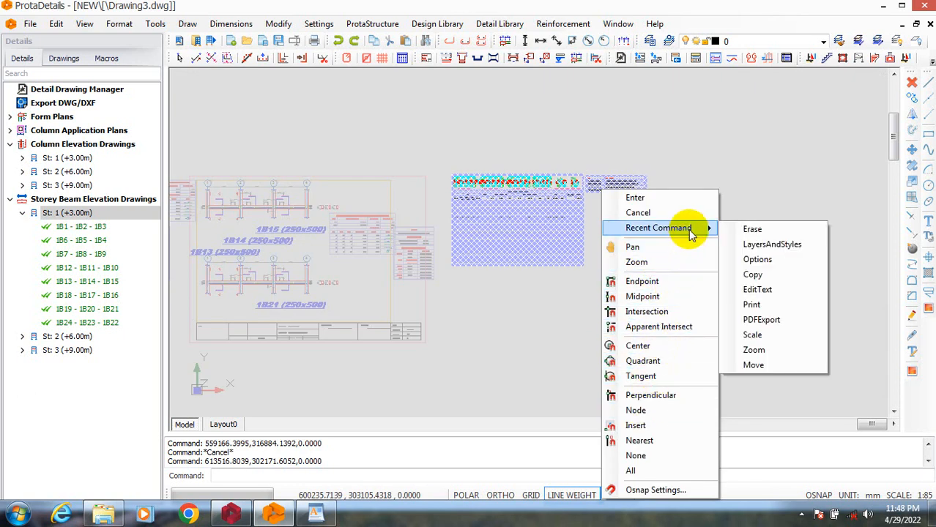
pyautogui.click(767, 366)
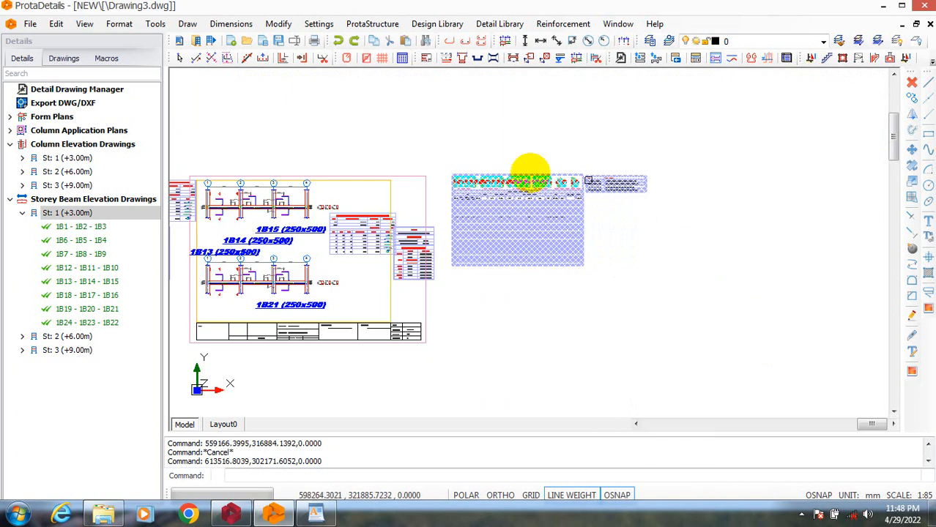
pyautogui.rightClick(453, 175)
pyautogui.click(478, 183)
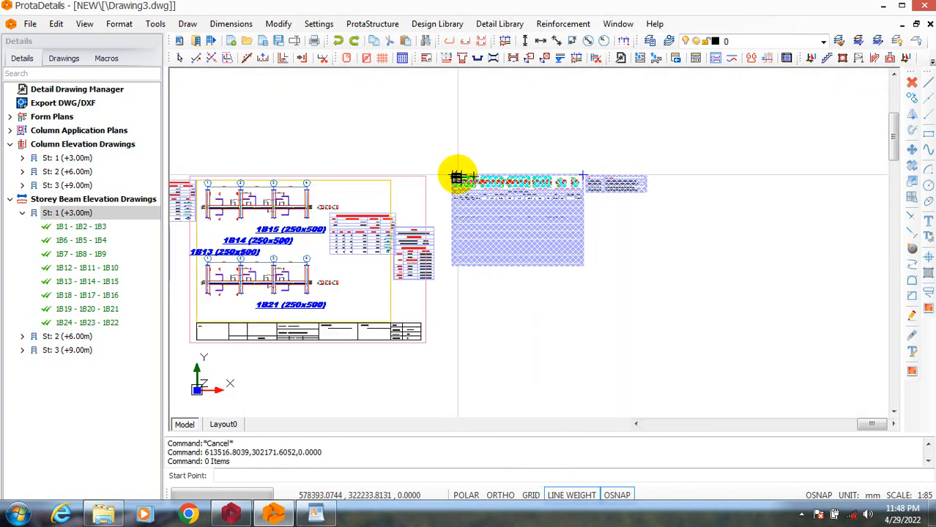
pyautogui.click(454, 176)
pyautogui.rightClick(447, 172)
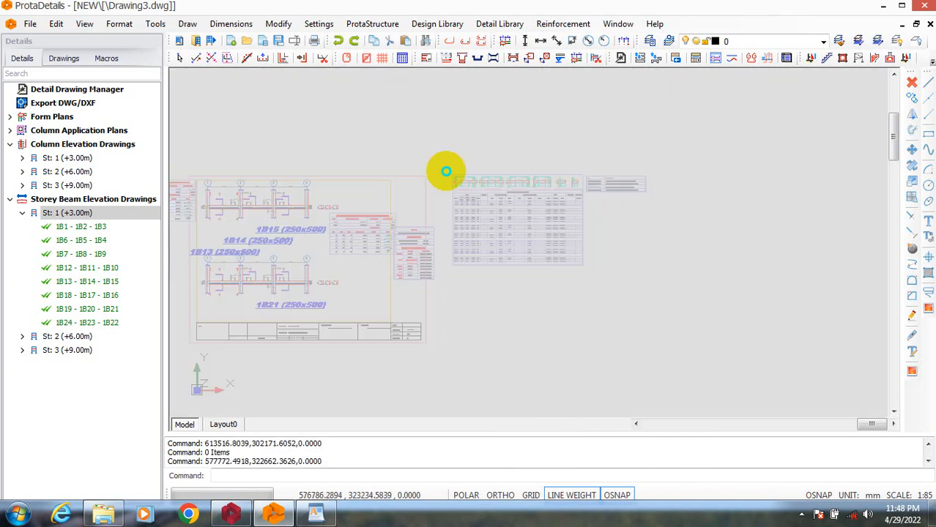
pyautogui.click(463, 181)
pyautogui.click(456, 177)
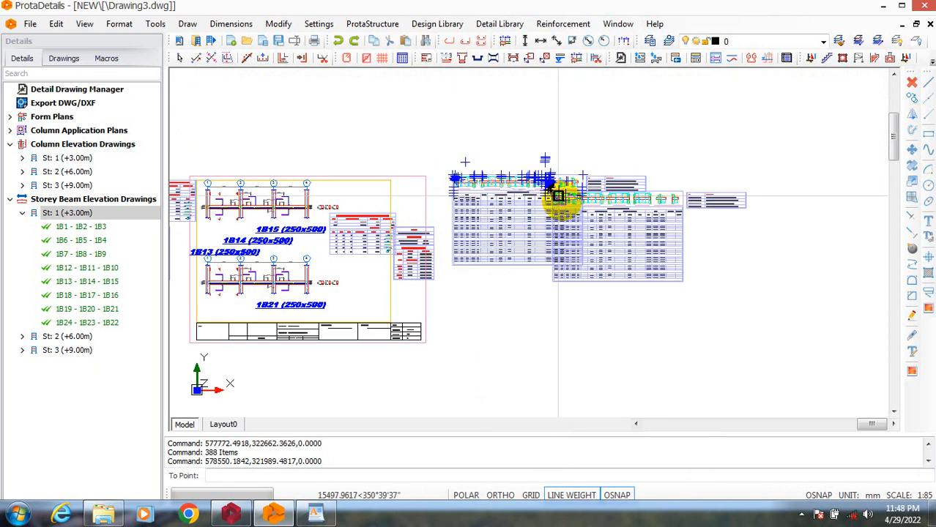
pyautogui.click(622, 252)
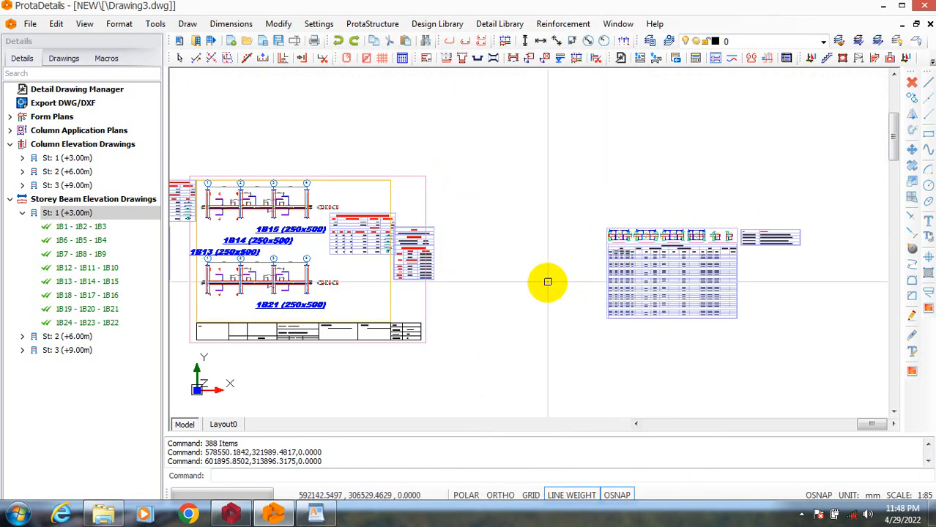
# Copy the last beam sheet's border, yellow frame and title block around the Concrete Beam Rebar Schedule and its small side table.
pyautogui.scroll(-2, 544, 278)
pyautogui.press('Escape')
pyautogui.write('co')
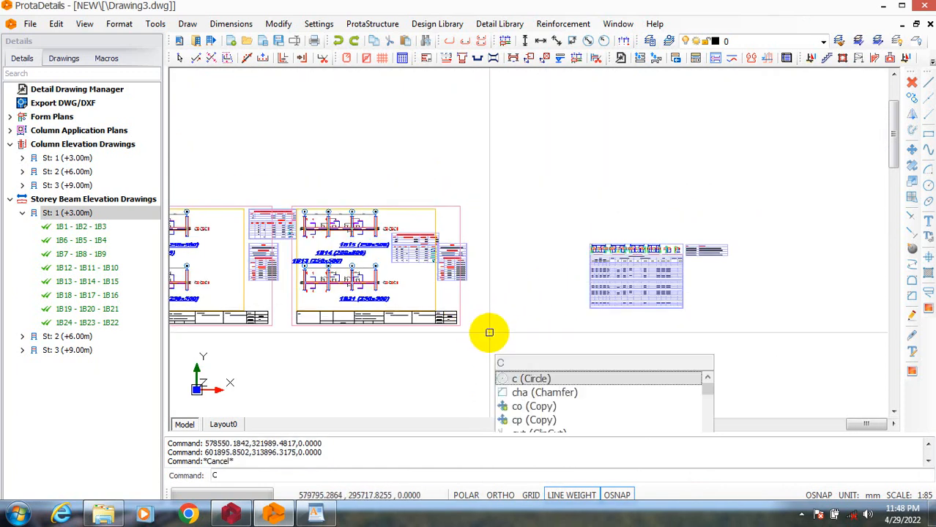
pyautogui.press('Return')
pyautogui.click(481, 301)
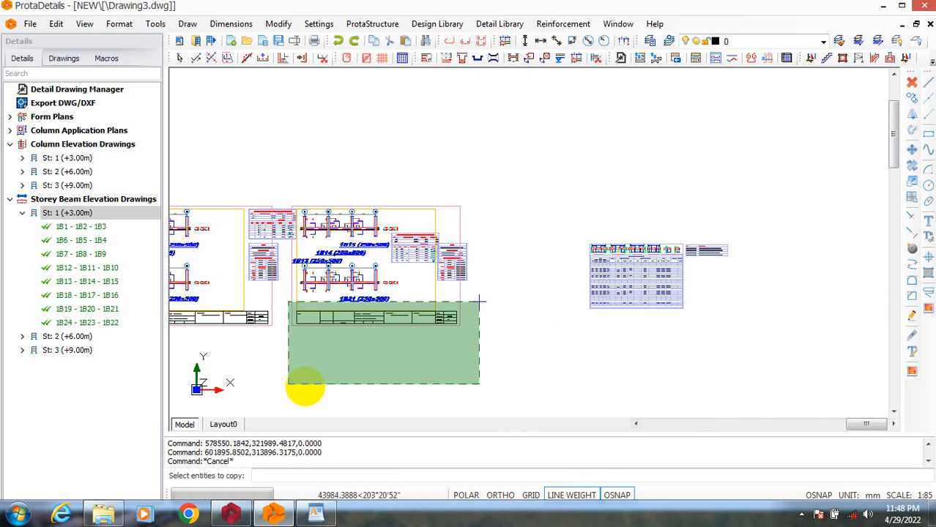
pyautogui.click(297, 397)
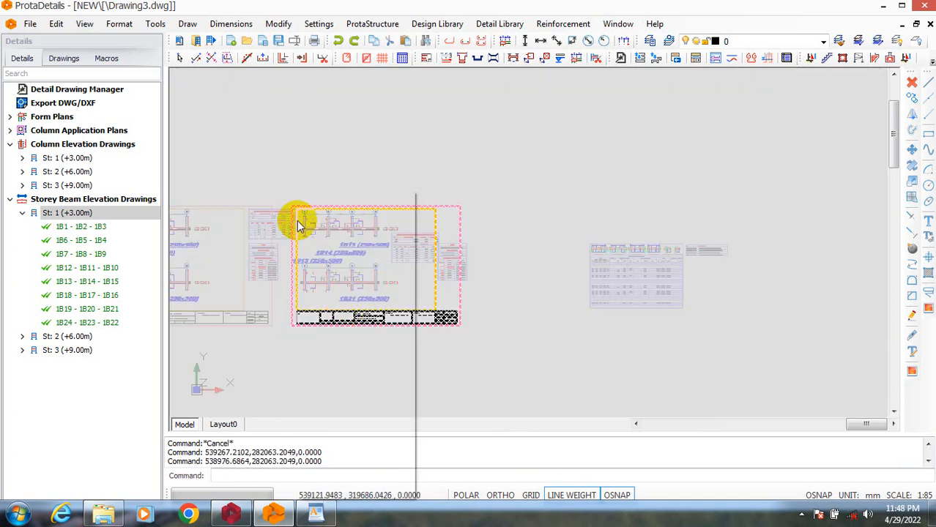
pyautogui.rightClick(299, 188)
pyautogui.click(305, 191)
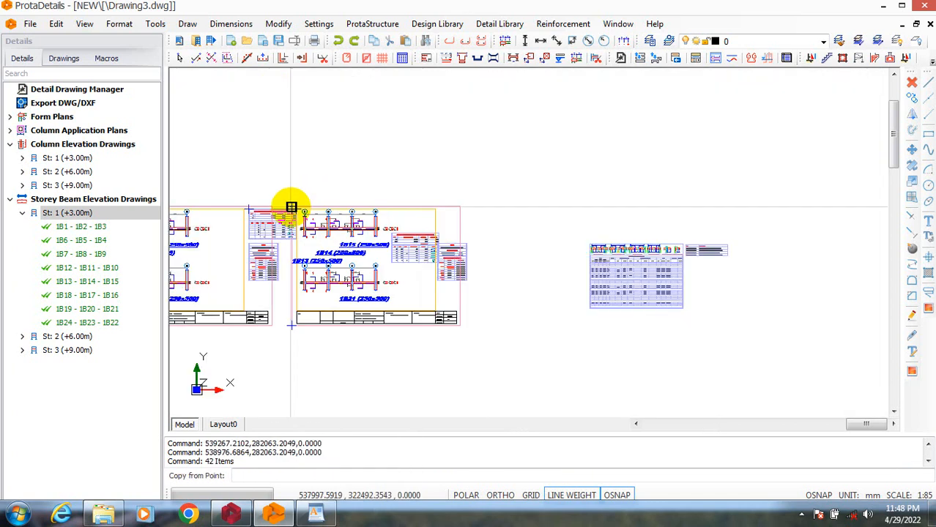
pyautogui.click(292, 208)
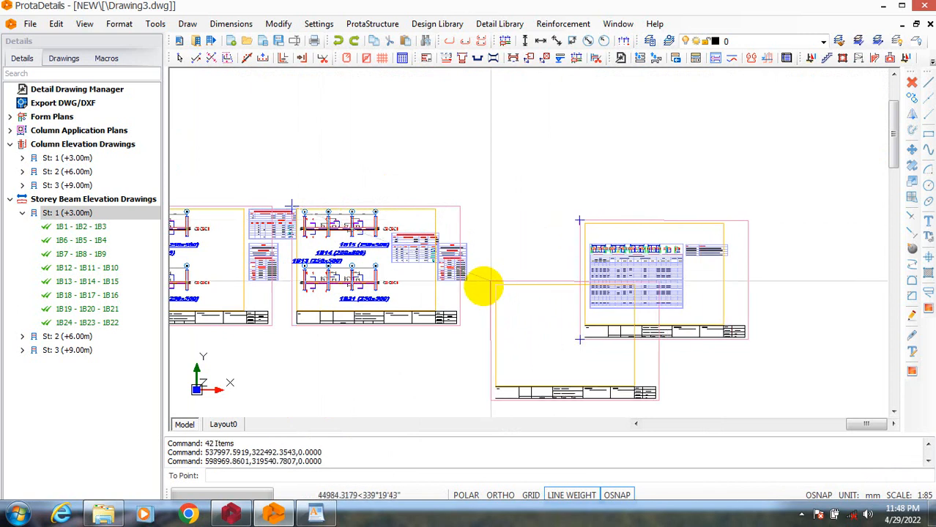
pyautogui.scroll(5, 595, 334)
pyautogui.press('Escape')
# Examine the copied title block's client, presenter, designer, address, project title, date, number, revision and description fields, and the overall sheet layout.
pyautogui.scroll(5, 694, 313)
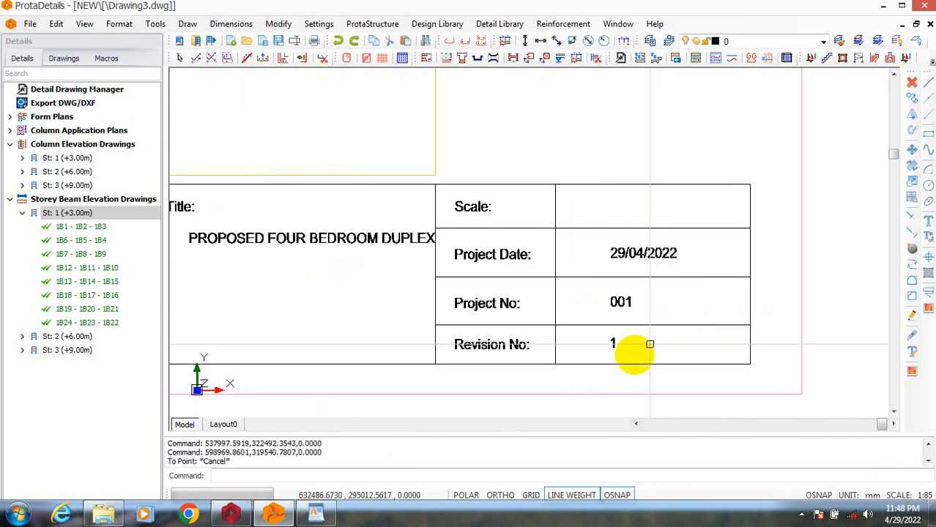
pyautogui.scroll(-5, 341, 307)
pyautogui.scroll(5, 376, 397)
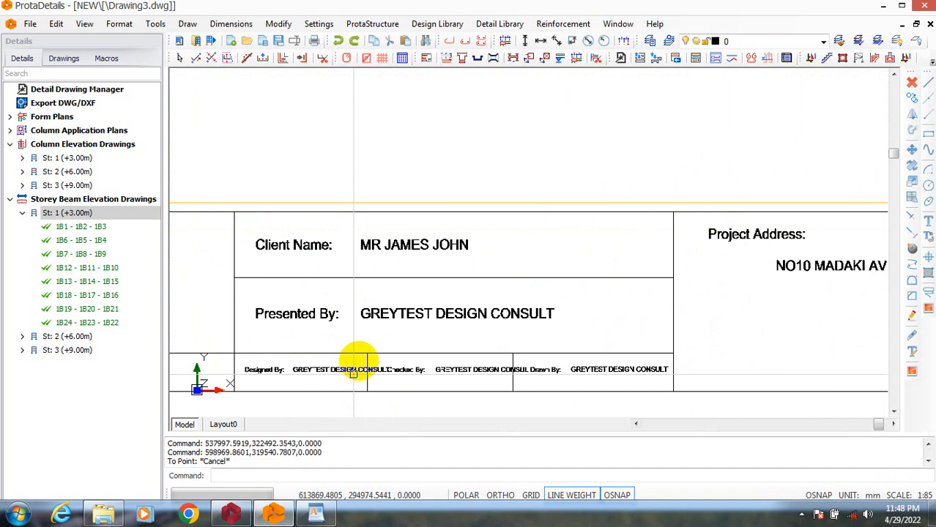
pyautogui.scroll(-3, 406, 326)
pyautogui.scroll(5, 372, 376)
pyautogui.scroll(-1, 404, 347)
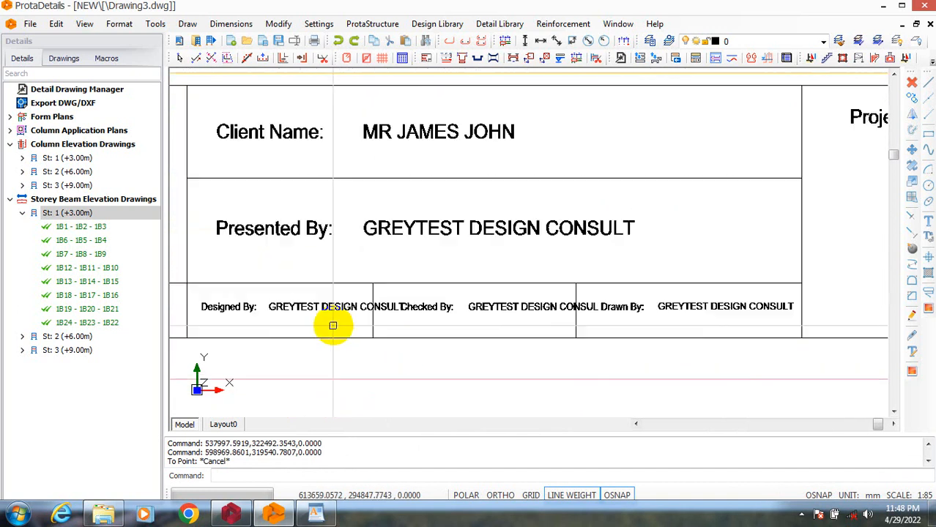
pyautogui.scroll(3, 410, 321)
pyautogui.scroll(-1, 404, 314)
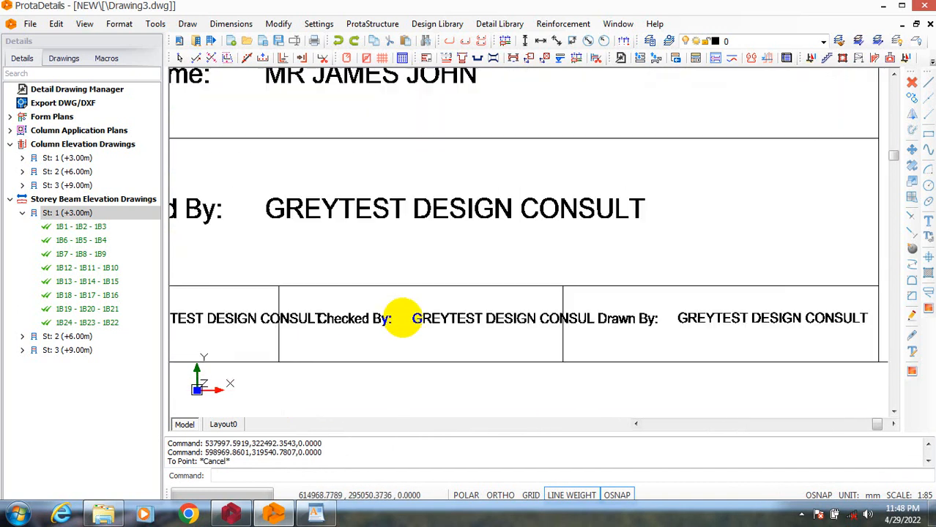
pyautogui.scroll(2, 297, 379)
pyautogui.scroll(-2, 480, 372)
pyautogui.scroll(2, 529, 378)
pyautogui.scroll(-2, 411, 336)
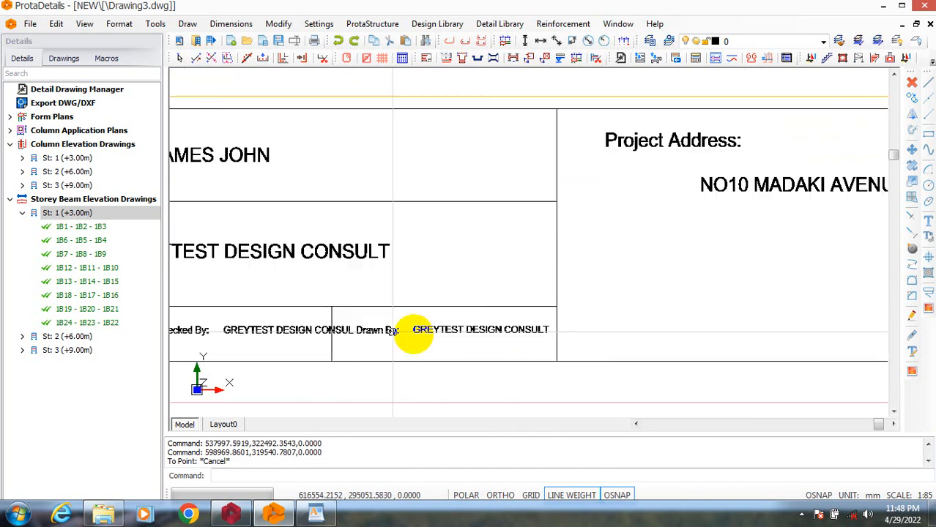
pyautogui.scroll(2, 484, 332)
pyautogui.scroll(-3, 468, 329)
pyautogui.scroll(2, 564, 278)
pyautogui.scroll(1, 376, 295)
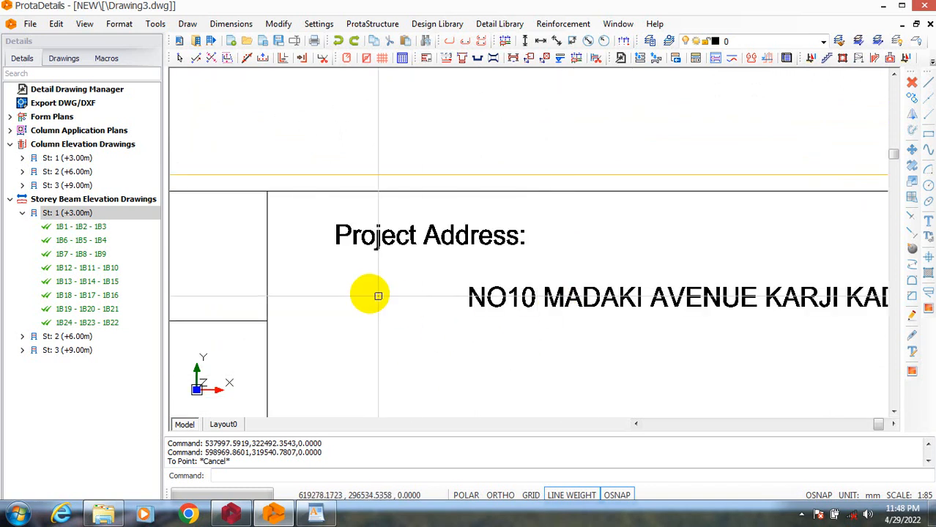
pyautogui.scroll(-1, 489, 309)
pyautogui.scroll(2, 488, 309)
pyautogui.scroll(-3, 280, 294)
pyautogui.scroll(3, 554, 278)
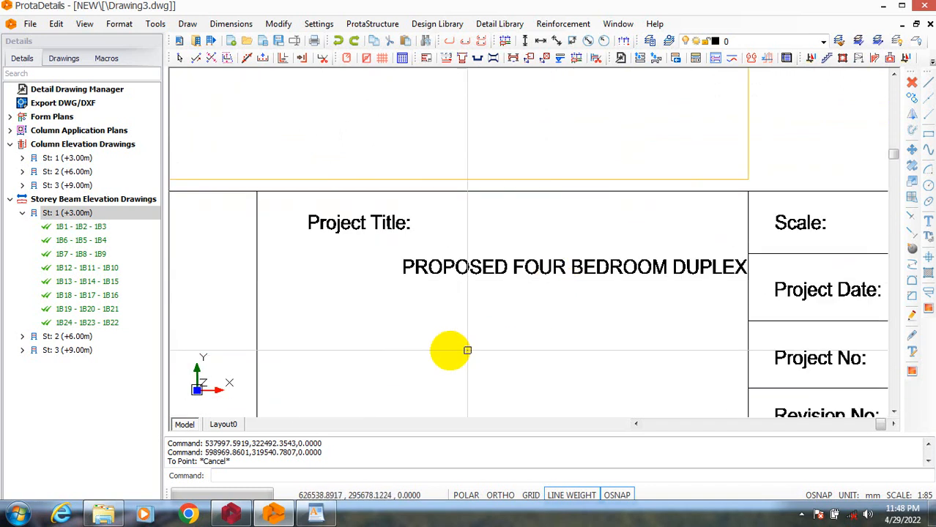
pyautogui.scroll(-3, 591, 305)
pyautogui.scroll(3, 690, 323)
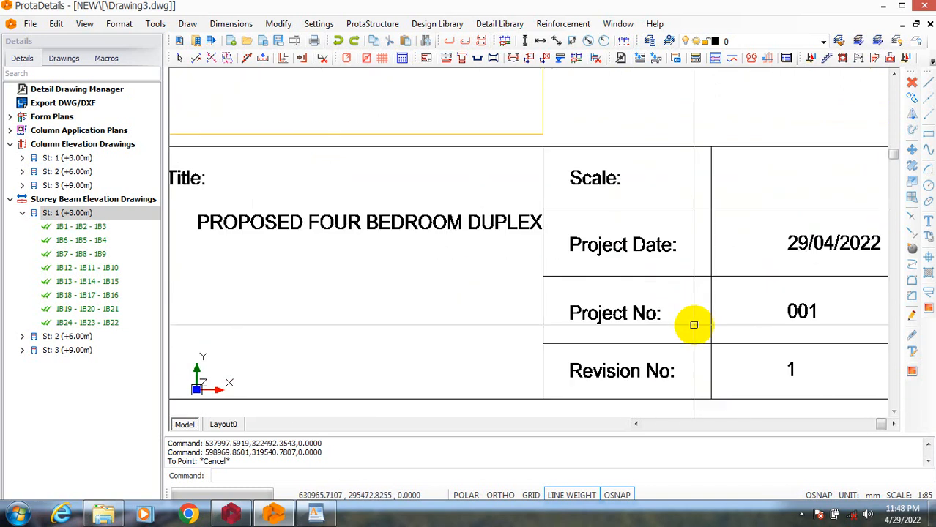
pyautogui.scroll(-2, 735, 293)
pyautogui.scroll(2, 794, 315)
pyautogui.scroll(-3, 801, 299)
pyautogui.scroll(-2, 569, 316)
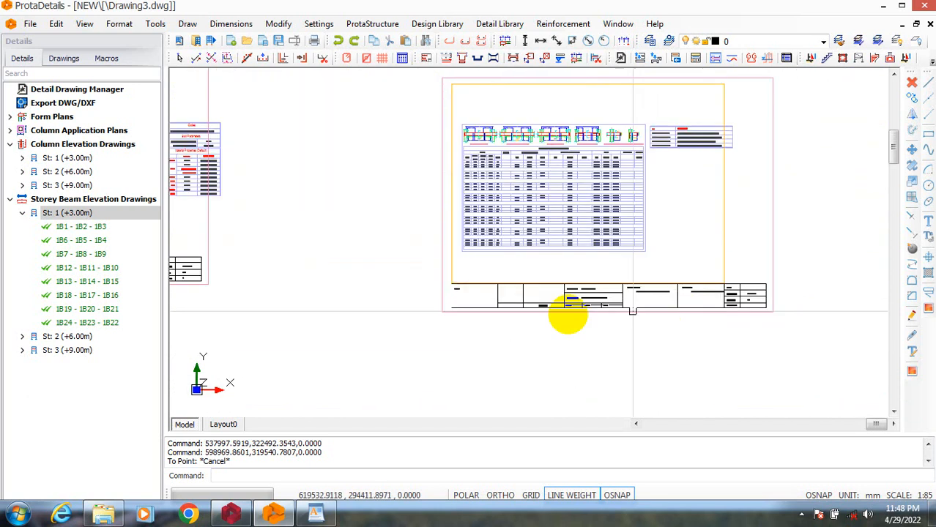
pyautogui.scroll(2, 436, 299)
pyautogui.scroll(2, 468, 274)
pyautogui.scroll(-3, 591, 295)
pyautogui.scroll(3, 539, 320)
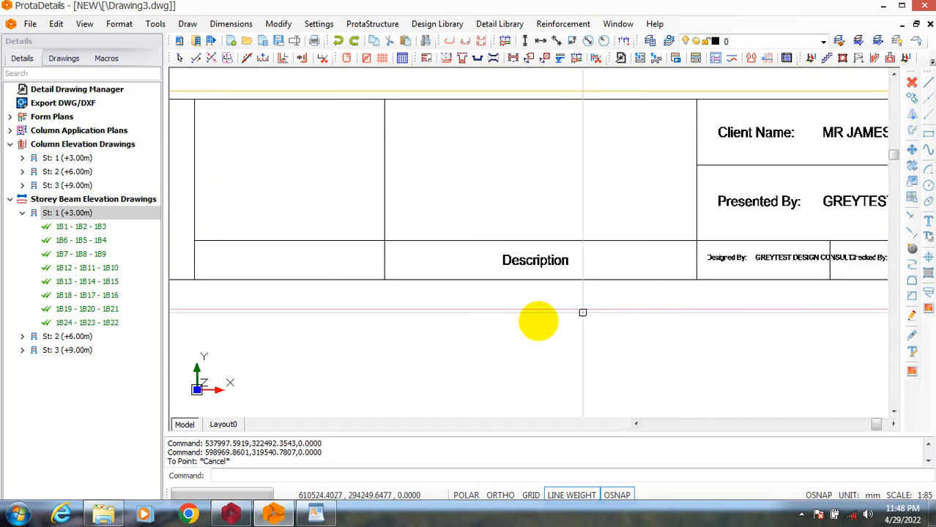
pyautogui.scroll(-3, 542, 294)
pyautogui.scroll(-5, 542, 293)
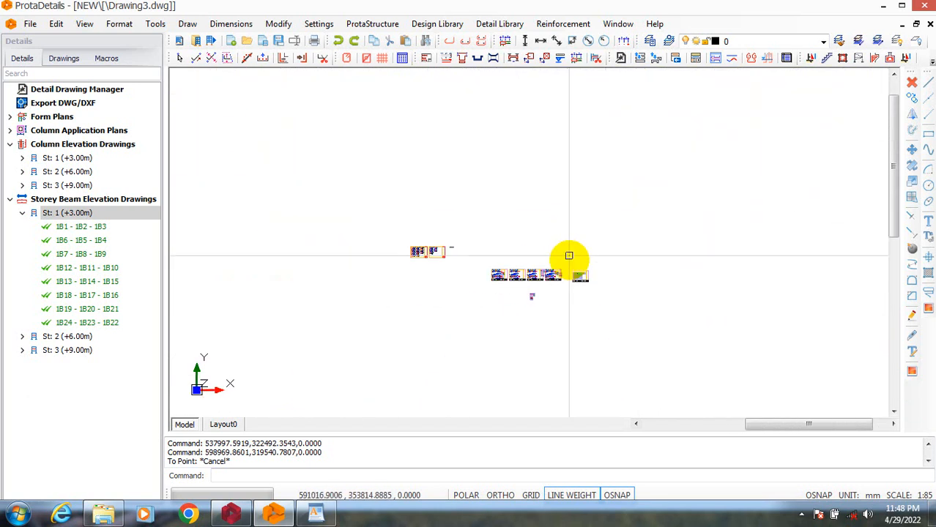
pyautogui.scroll(2, 563, 327)
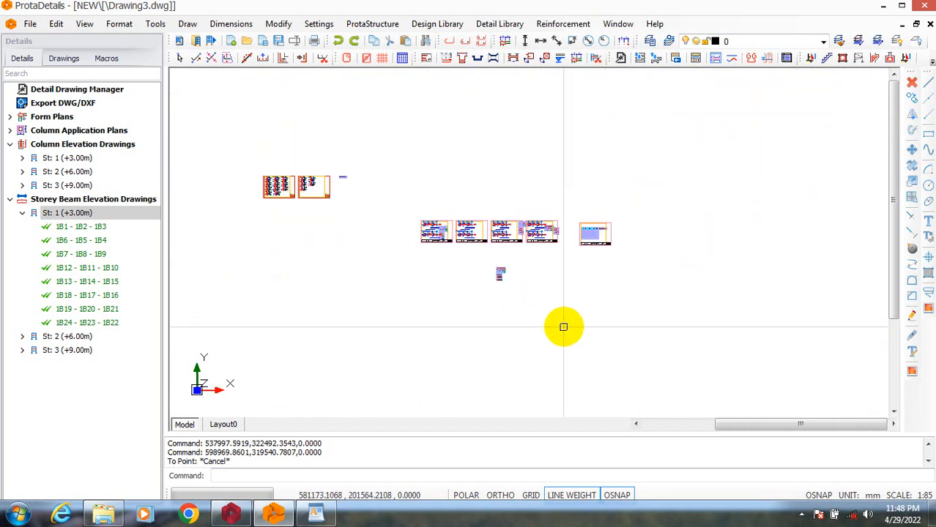
# Collapse the Storey Beam Elevation Drawings and Column Elevation Drawings groups and expand Form Plans.
pyautogui.click(23, 213)
pyautogui.click(58, 201)
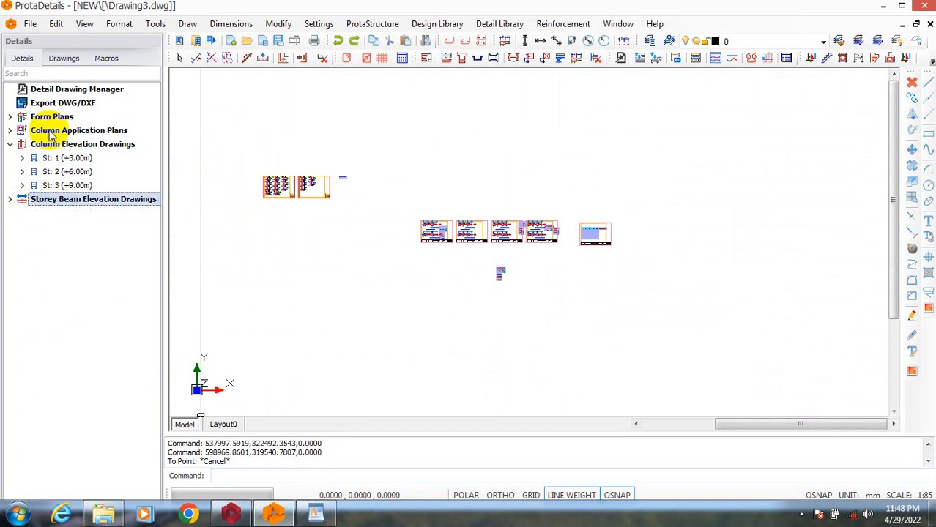
pyautogui.click(10, 144)
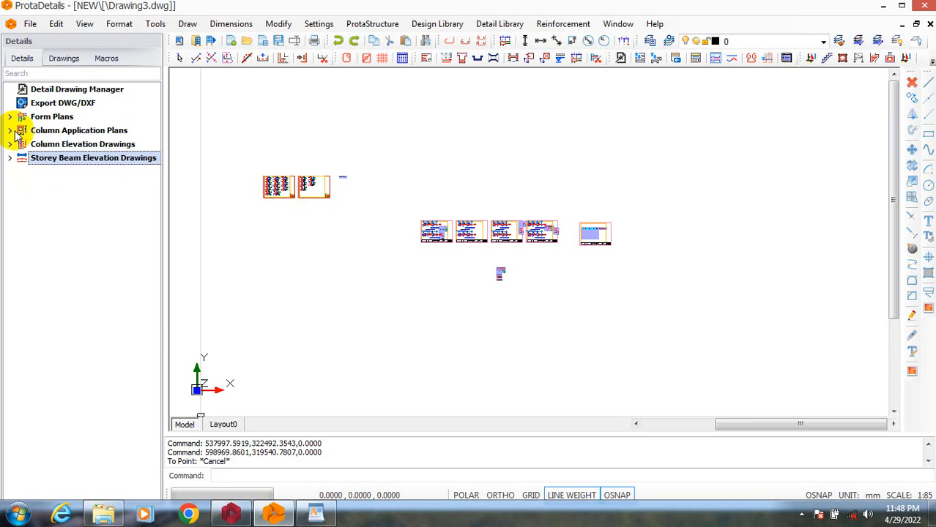
pyautogui.click(9, 117)
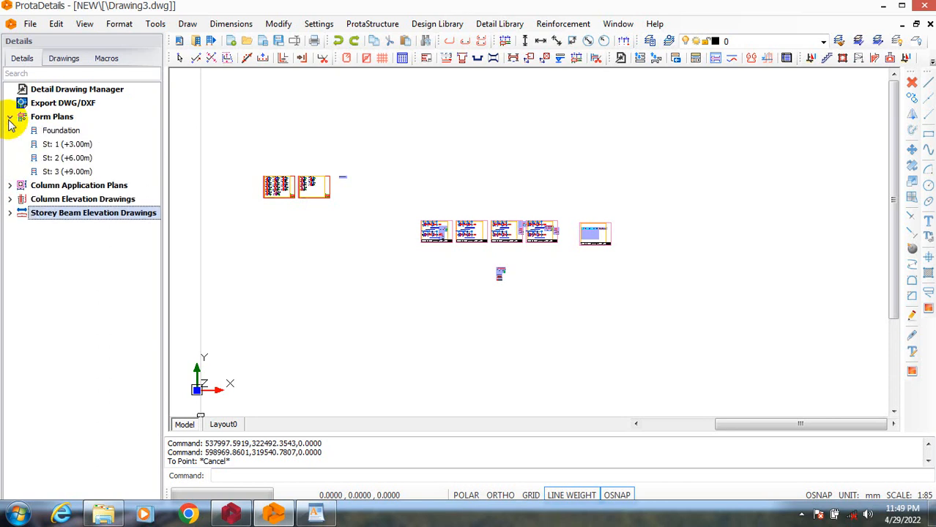
pyautogui.doubleClick(66, 132)
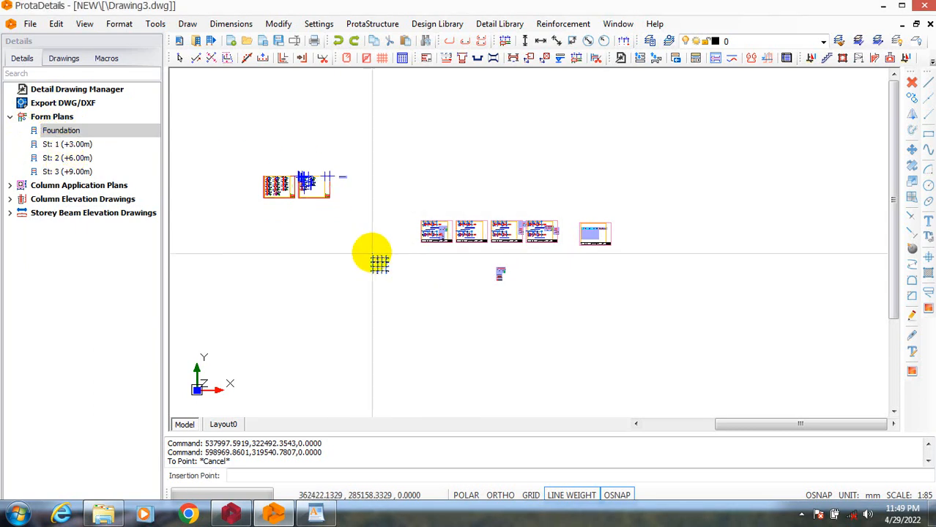
pyautogui.scroll(2, 374, 274)
pyautogui.press('Escape')
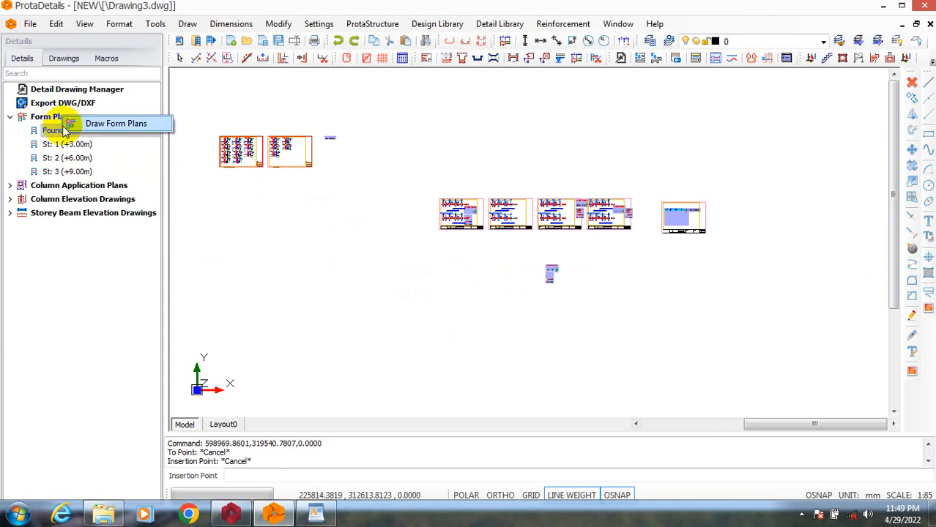
# Review the form plan drawing options for all storeys, including the hatching options, and close them without drawing.
pyautogui.click(67, 124)
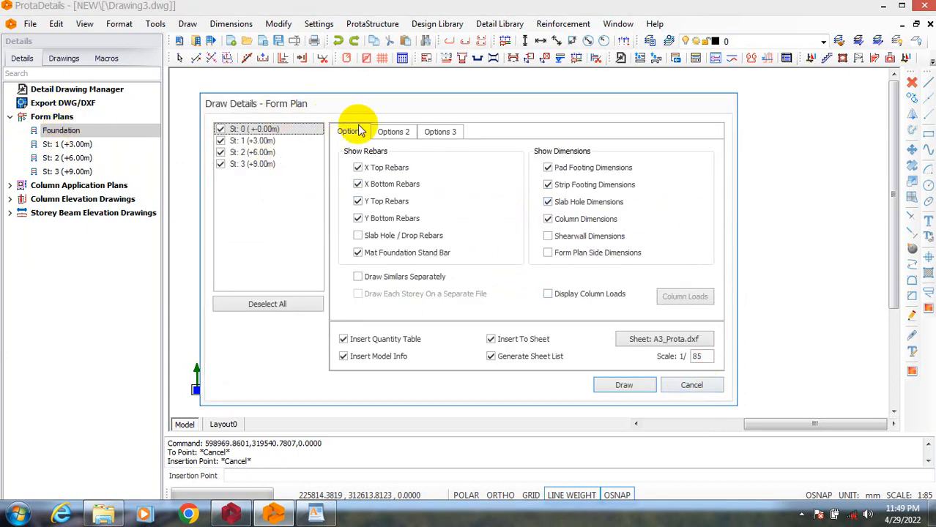
pyautogui.click(407, 133)
pyautogui.click(439, 134)
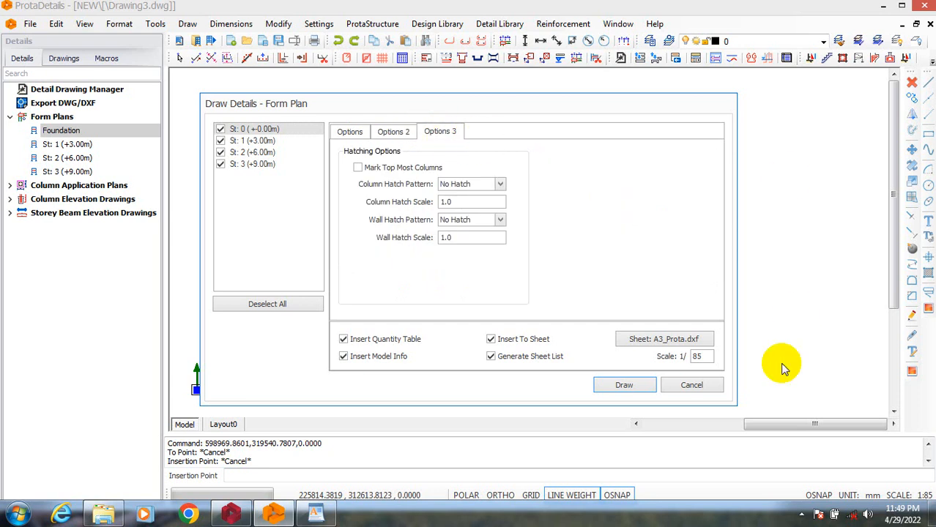
pyautogui.click(692, 385)
pyautogui.scroll(5, 502, 247)
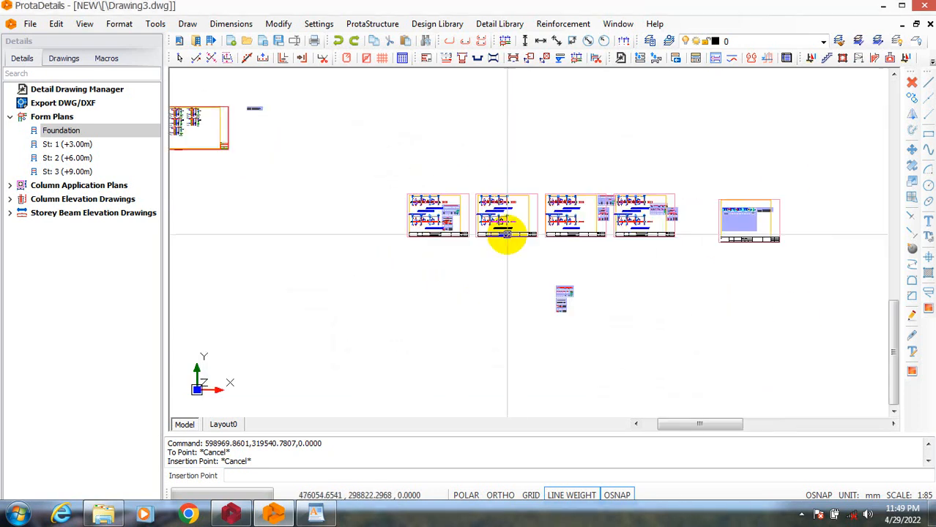
pyautogui.scroll(3, 278, 219)
pyautogui.scroll(-3, 262, 286)
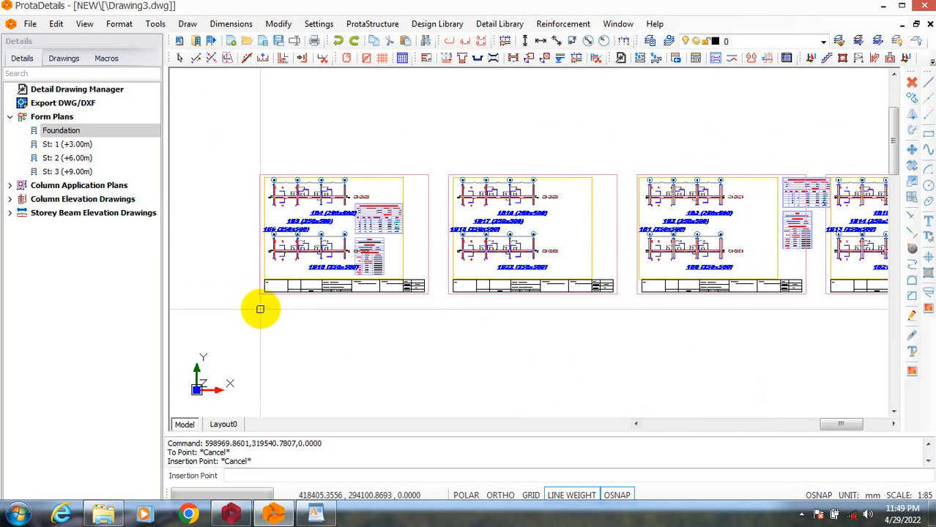
pyautogui.write('PLOT')
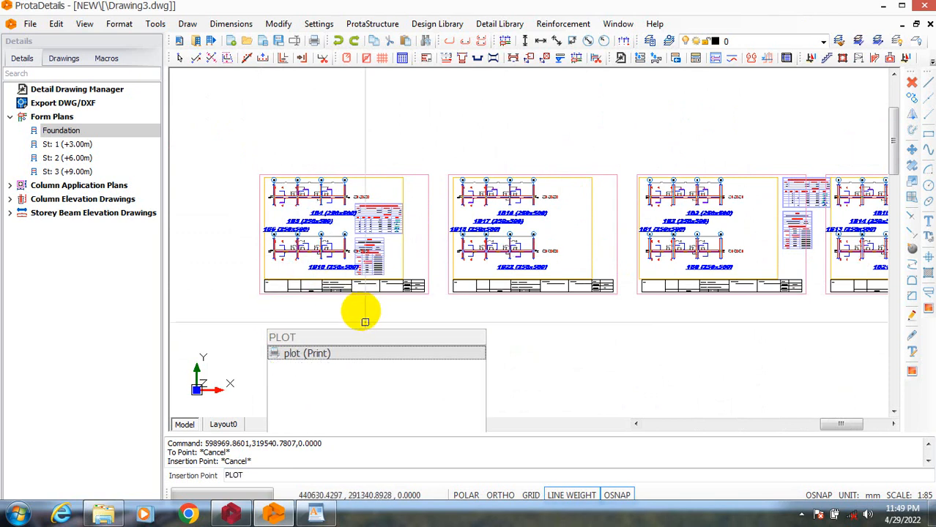
pyautogui.press('Escape')
# Export the first beam elevation sheet, with beams 1B4 and 1B10, as PDF C using a window around its outer border.
pyautogui.click(35, 27)
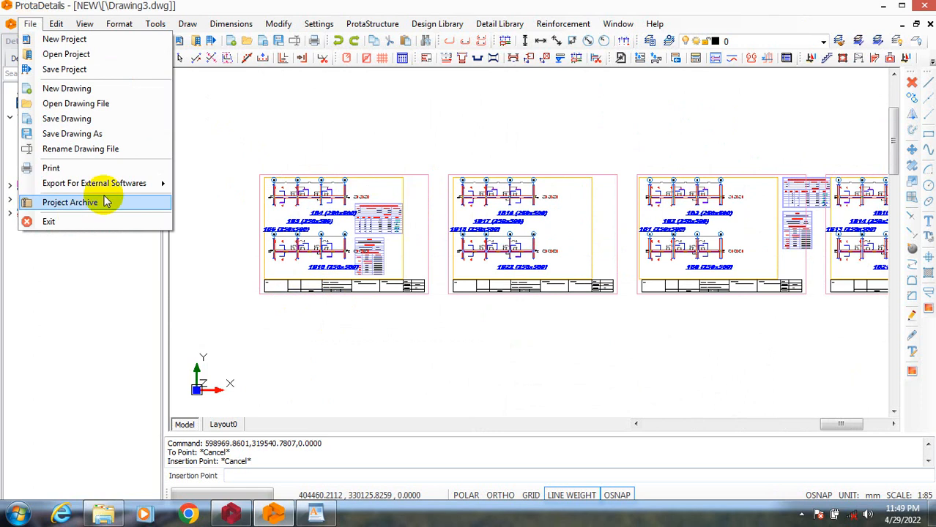
pyautogui.moveTo(124, 188)
pyautogui.click(264, 200)
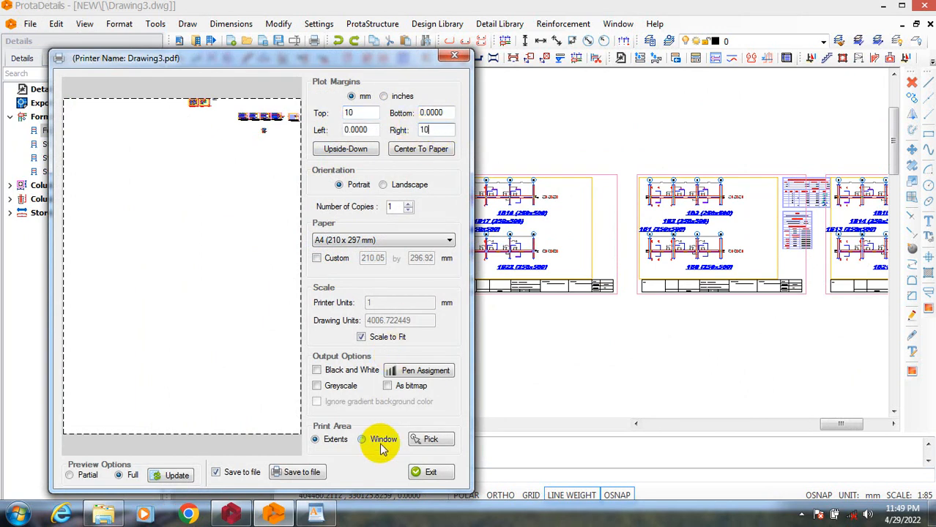
pyautogui.click(427, 439)
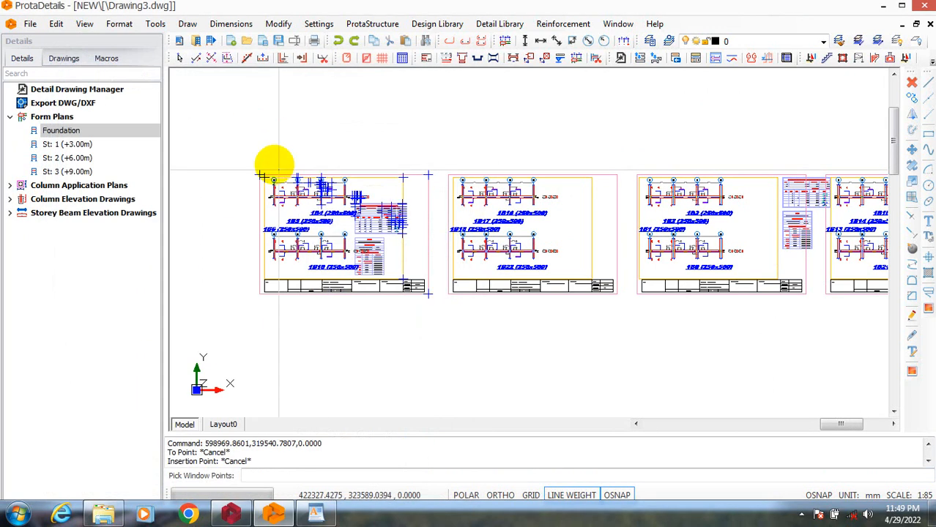
pyautogui.scroll(8, 253, 202)
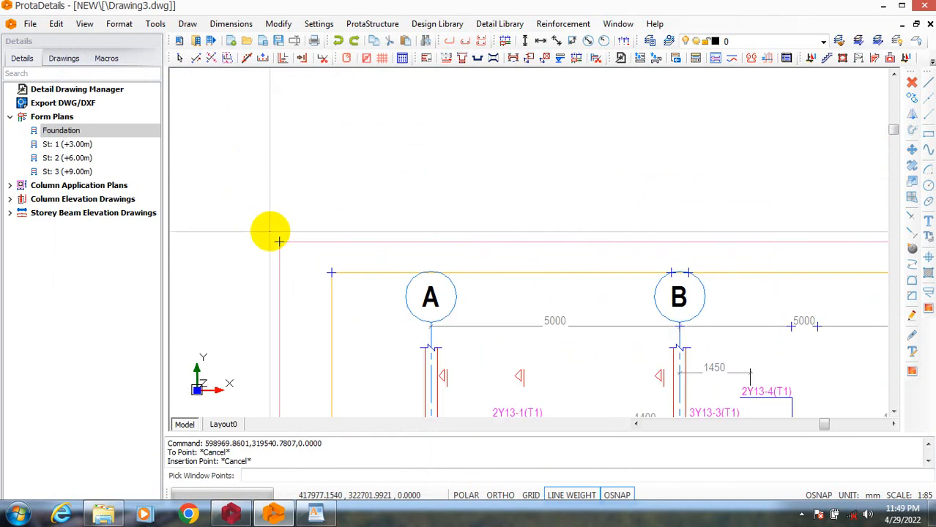
pyautogui.click(267, 231)
pyautogui.scroll(-6, 246, 201)
pyautogui.scroll(10, 359, 249)
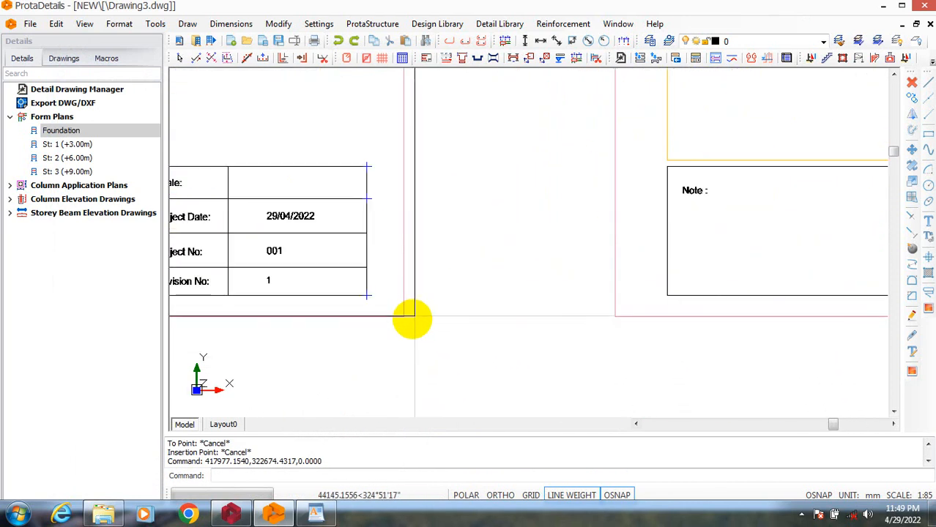
pyautogui.click(415, 326)
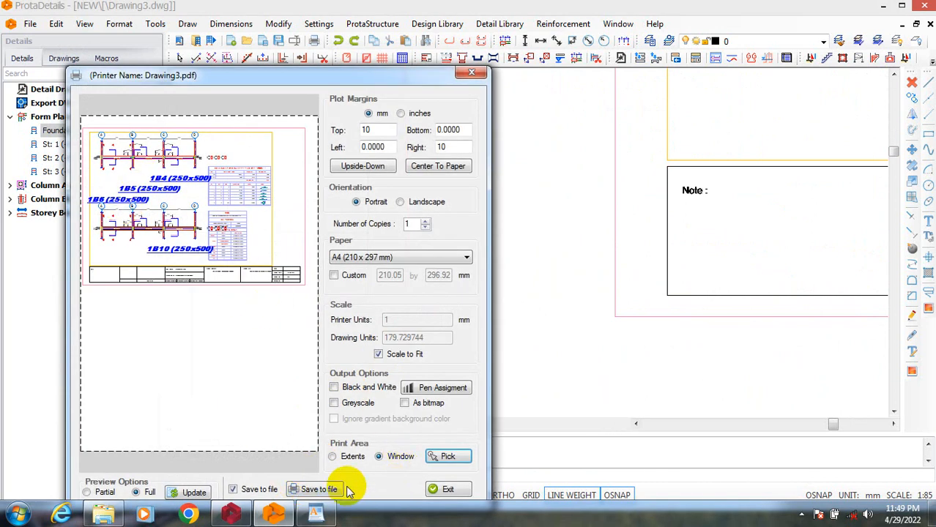
pyautogui.click(320, 492)
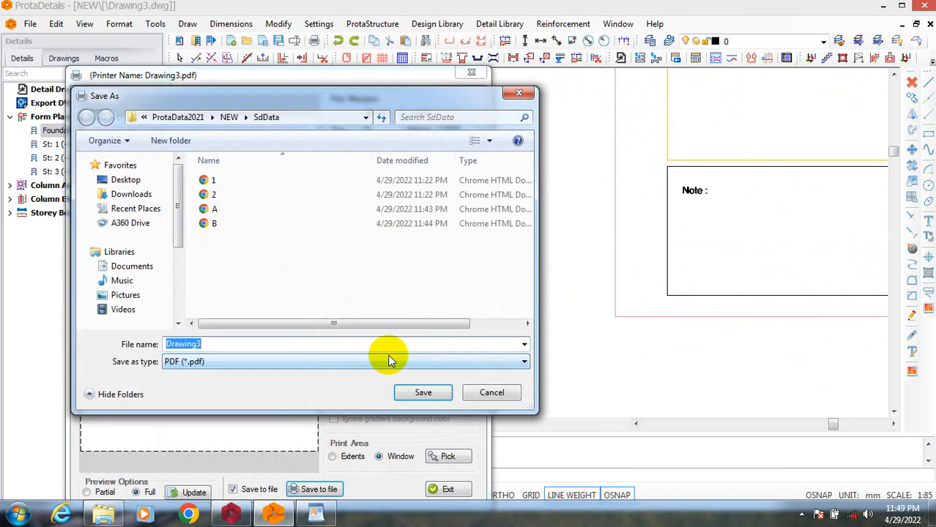
pyautogui.click(419, 394)
# Begin another PDF export for the second beam elevation sheet and set the paper size to A3 (297 x 420 mm).
pyautogui.scroll(-5, 345, 318)
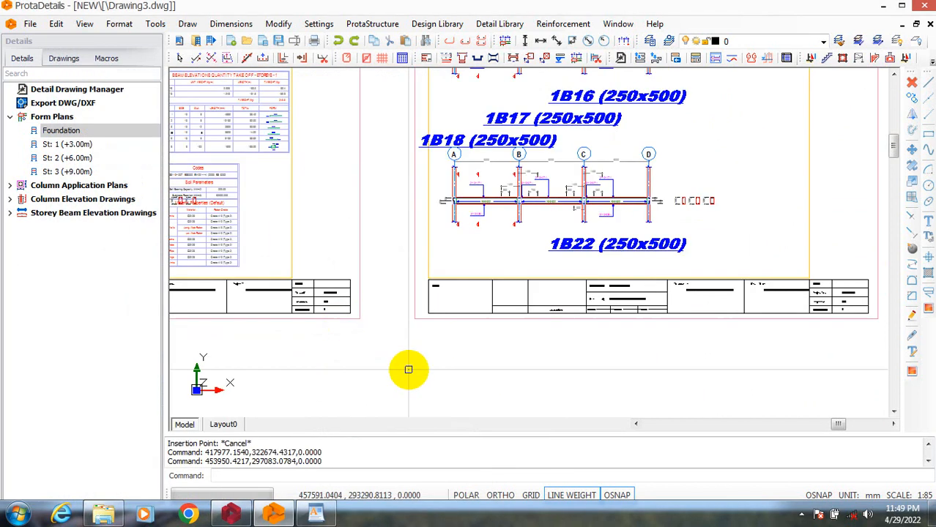
pyautogui.scroll(-3, 408, 369)
pyautogui.hotkey('ctrl', 'p')
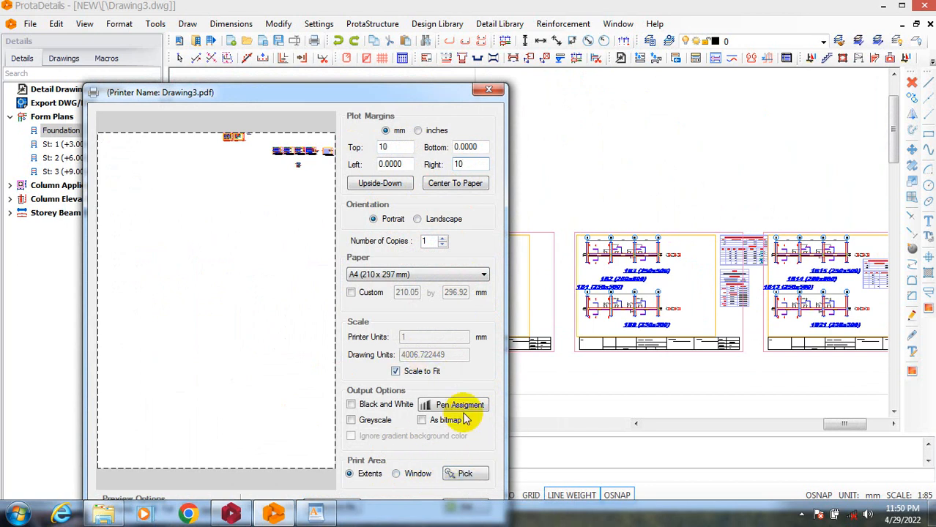
pyautogui.click(452, 278)
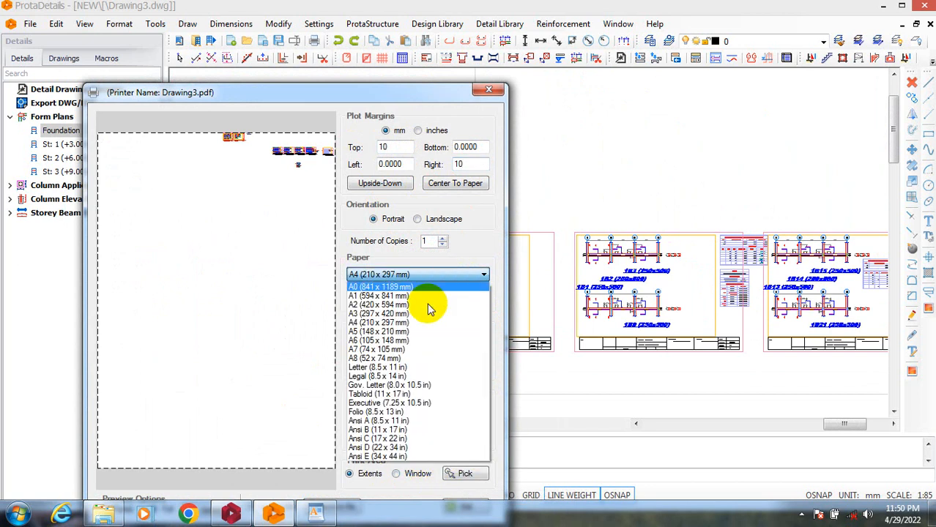
pyautogui.click(379, 314)
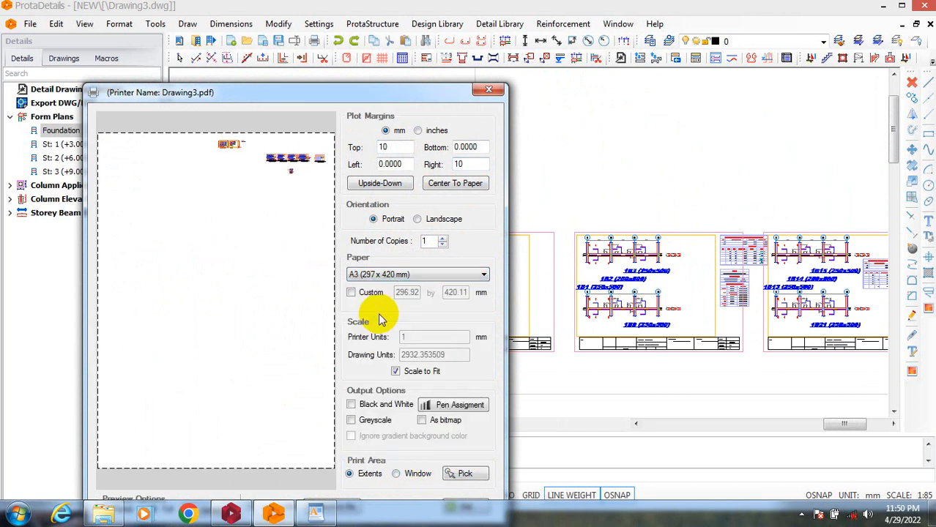
# Set the print area to a window just outside the border of the beam sheet with 1B16 and 1B22.
pyautogui.click(462, 475)
pyautogui.scroll(6, 381, 225)
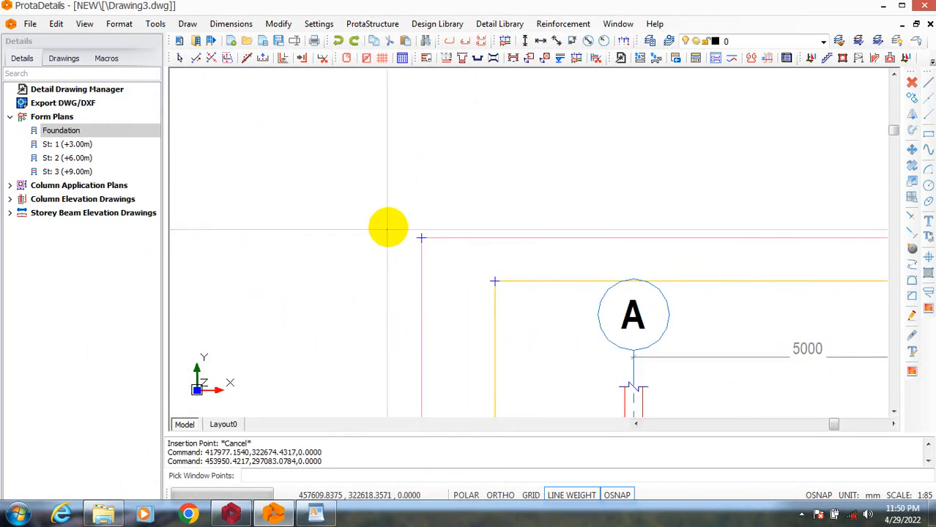
pyautogui.click(400, 231)
pyautogui.scroll(-8, 433, 230)
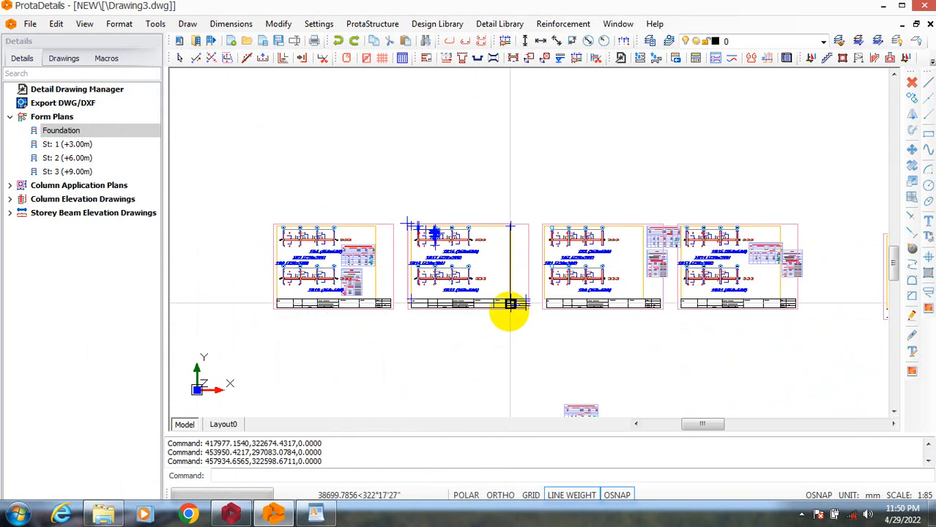
pyautogui.scroll(10, 510, 303)
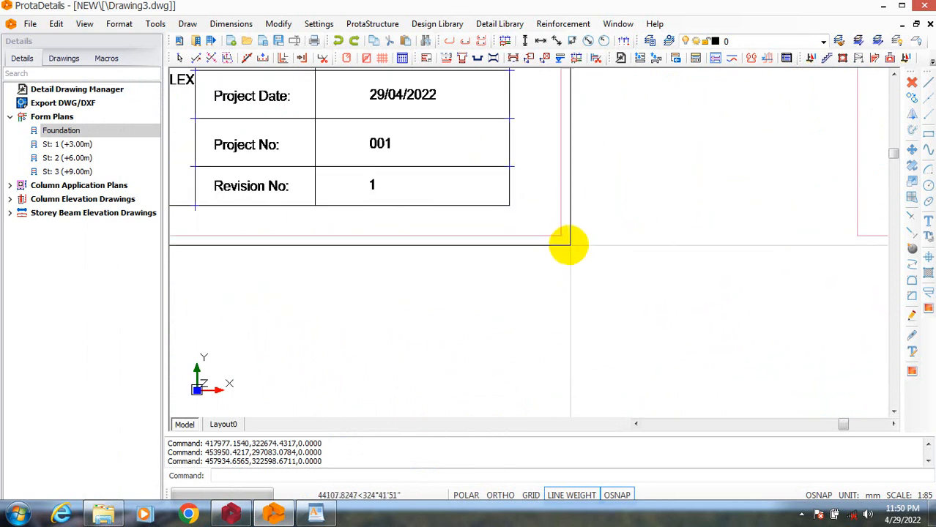
pyautogui.click(569, 244)
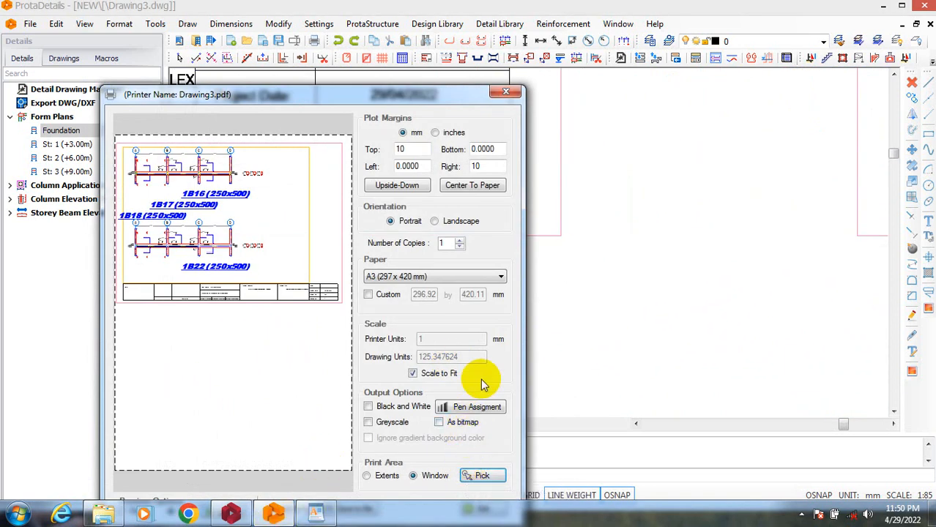
# Save the second beam sheet as a PDF named D in the SdData folder.
pyautogui.moveTo(442, 101); pyautogui.dragTo(427, 58)
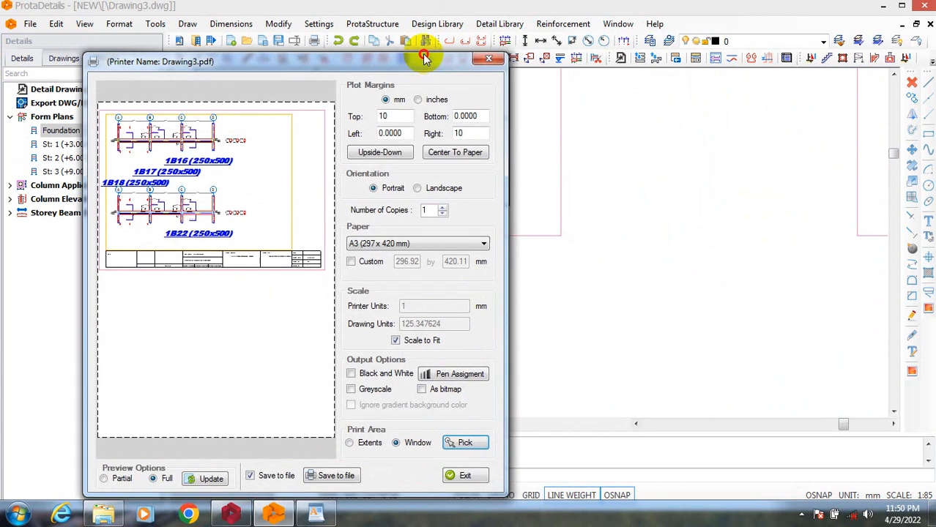
pyautogui.click(322, 468)
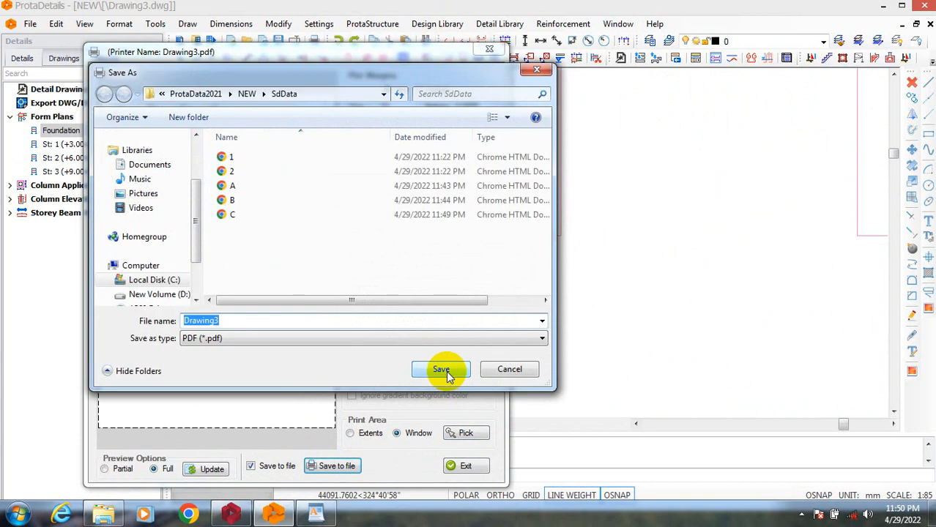
pyautogui.write('D')
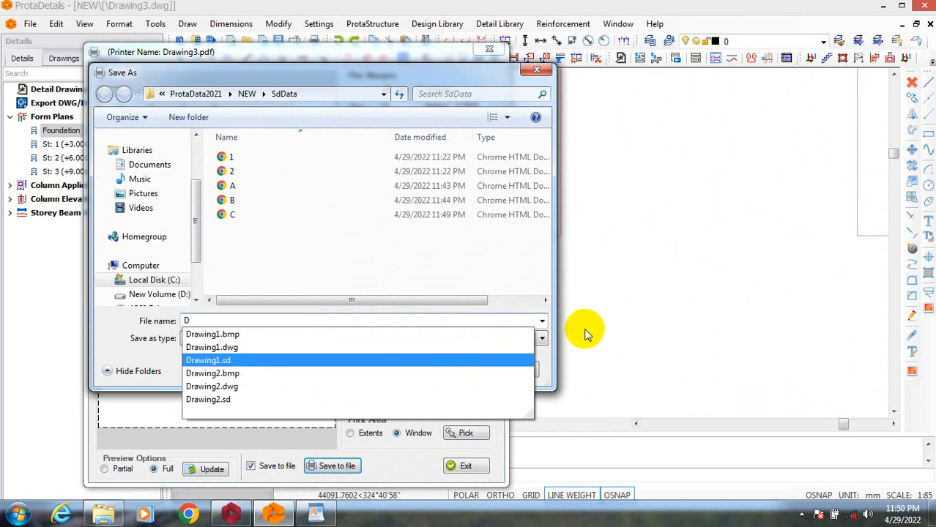
pyautogui.click(533, 303)
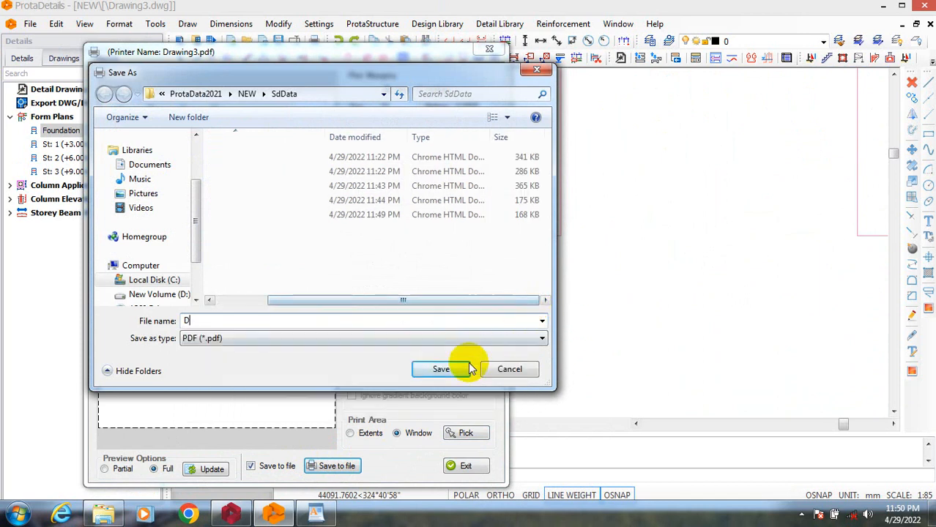
pyautogui.click(445, 370)
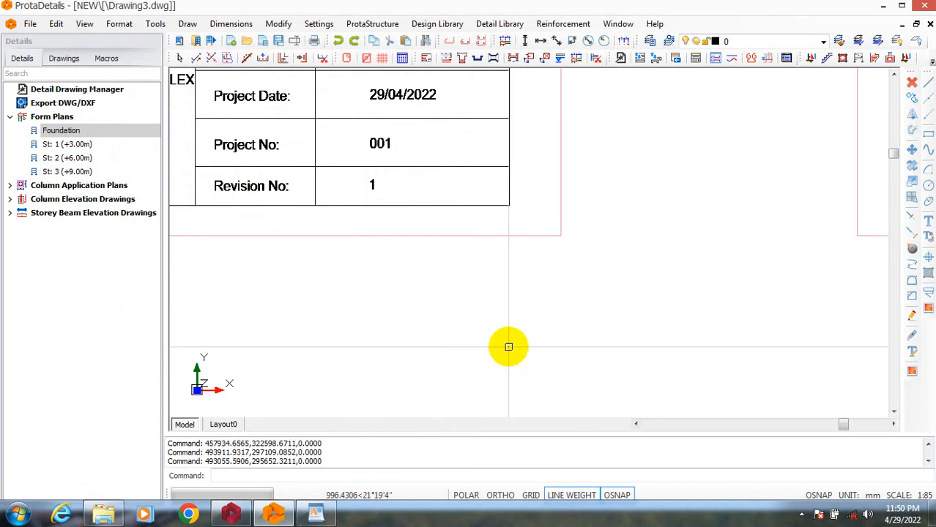
# Switch to Windows Explorer and copy the exported PDFs A, B, C and D from the SdData folder.
pyautogui.click(103, 514)
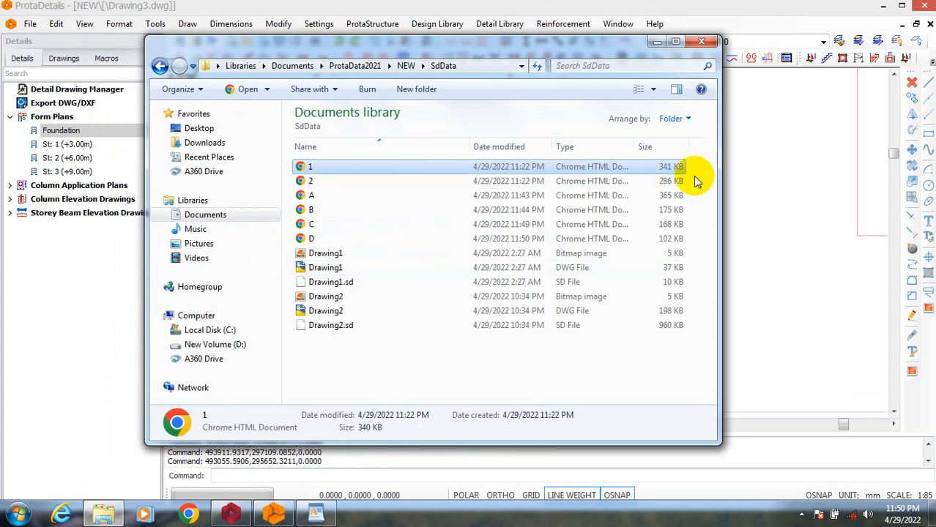
pyautogui.moveTo(693, 187); pyautogui.dragTo(674, 244)
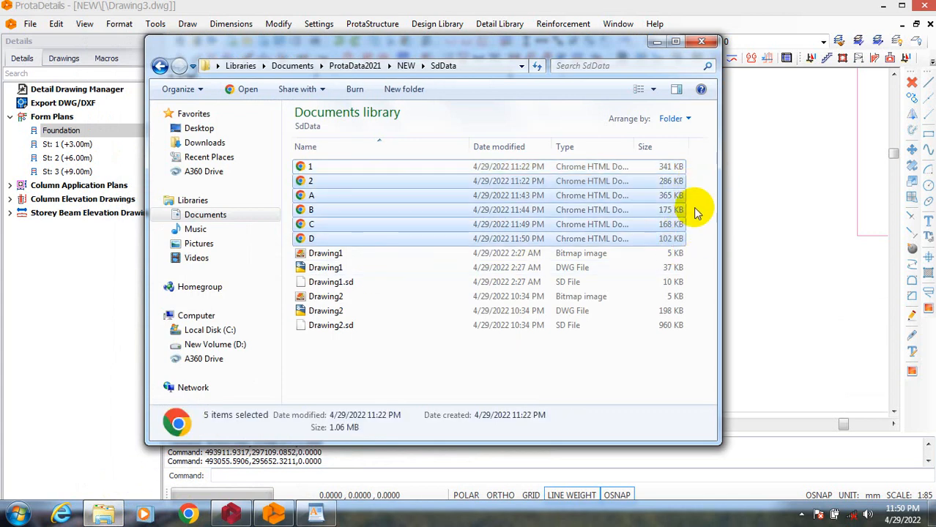
pyautogui.moveTo(694, 201); pyautogui.dragTo(675, 235)
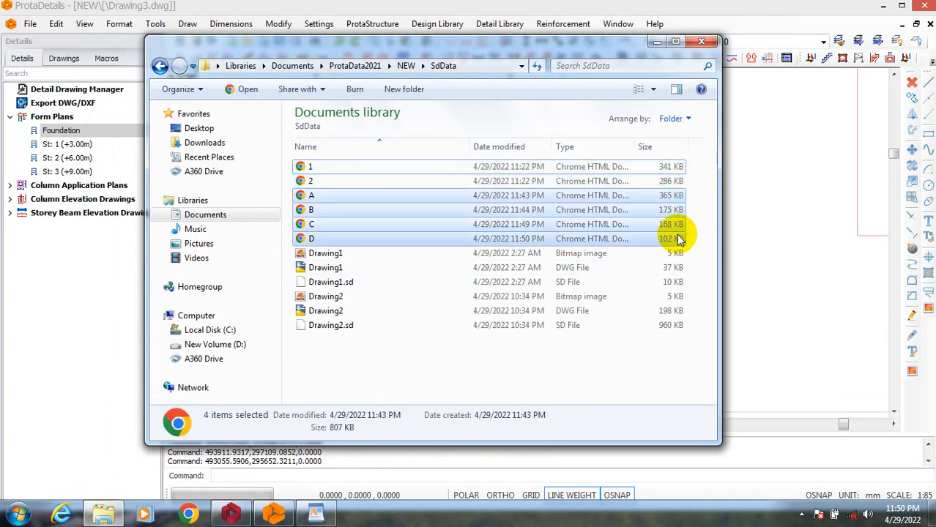
pyautogui.rightClick(650, 219)
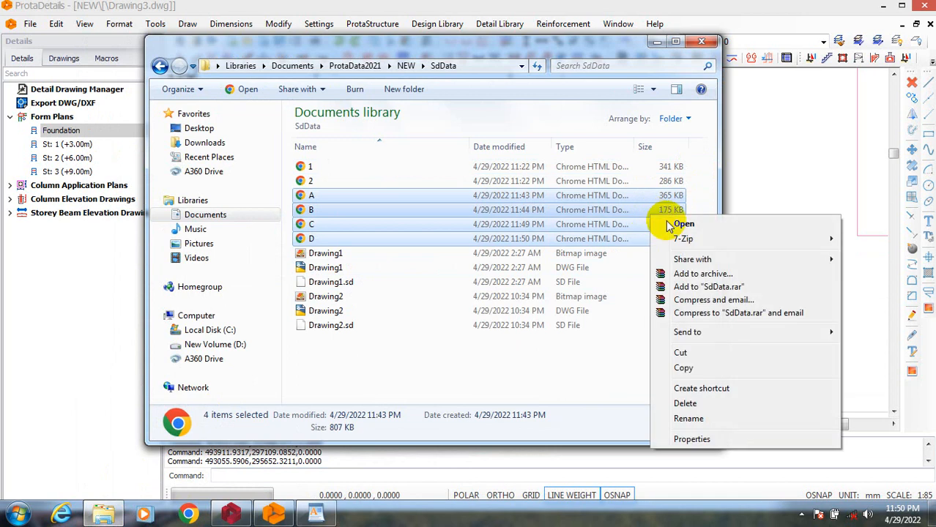
pyautogui.click(699, 370)
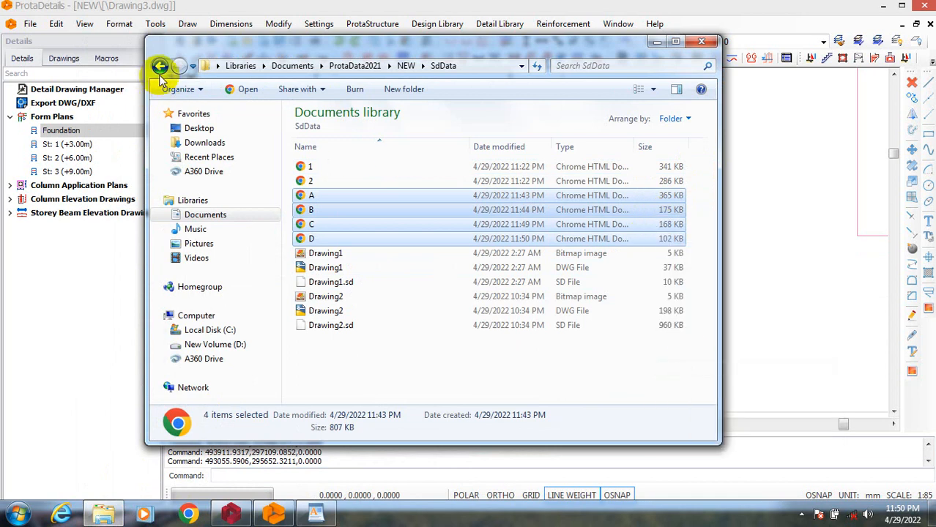
# Go to the Documents library and look through its contents for a place to put the copied PDFs.
pyautogui.click(235, 214)
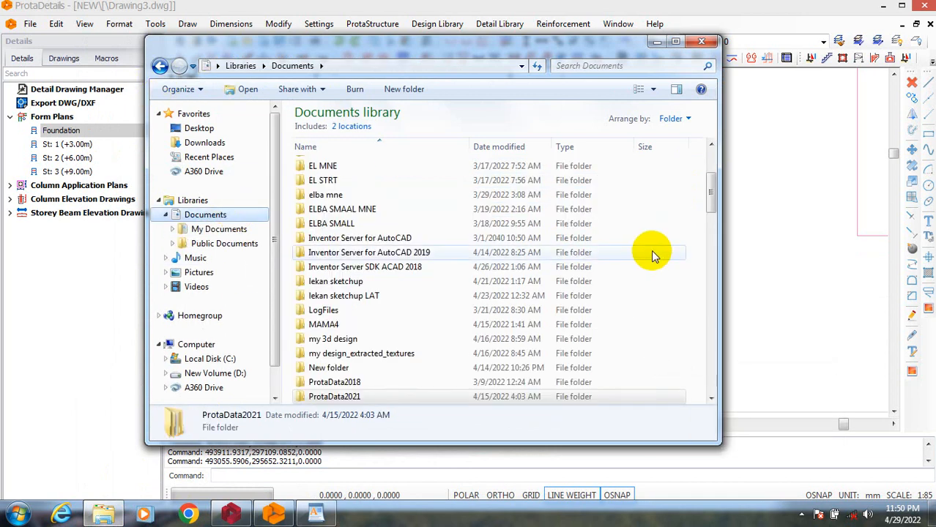
pyautogui.doubleClick(679, 311)
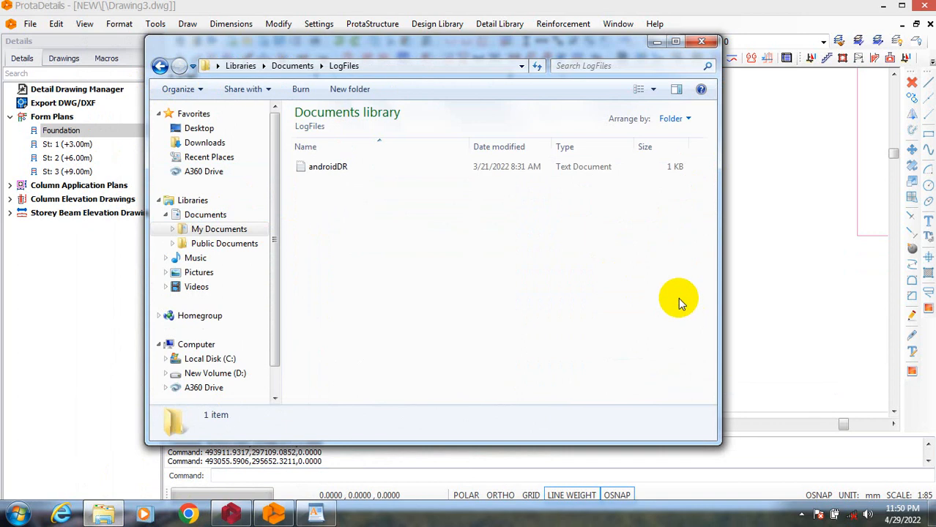
pyautogui.click(160, 65)
pyautogui.moveTo(712, 172); pyautogui.dragTo(692, 406)
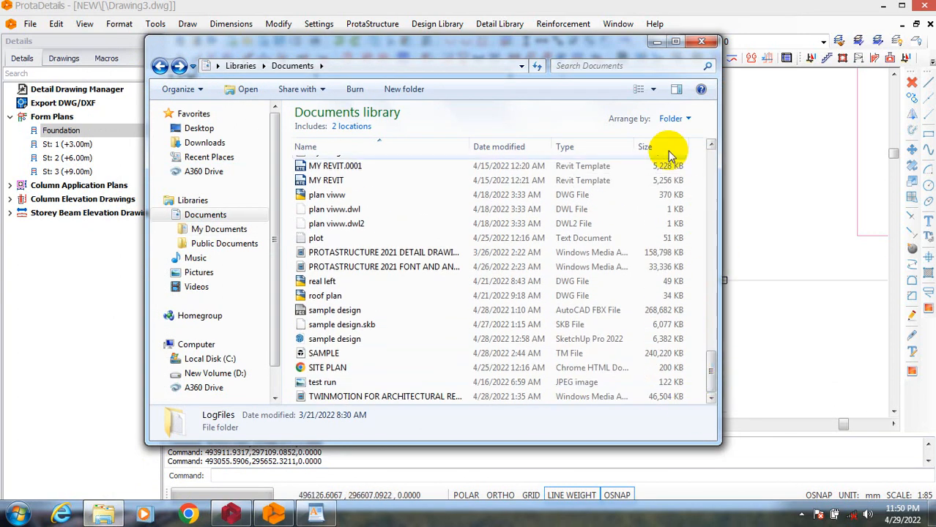
pyautogui.click(677, 120)
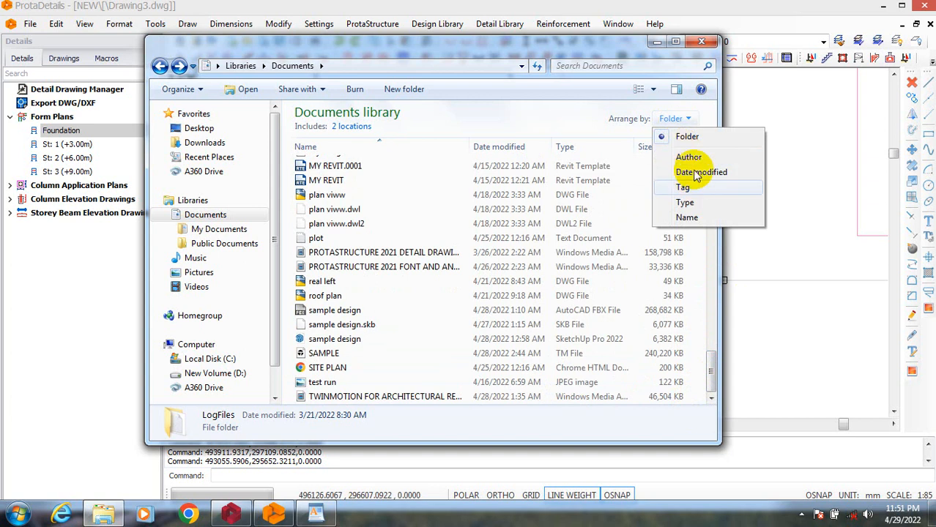
pyautogui.click(676, 120)
pyautogui.click(672, 121)
pyautogui.click(672, 121)
pyautogui.click(667, 119)
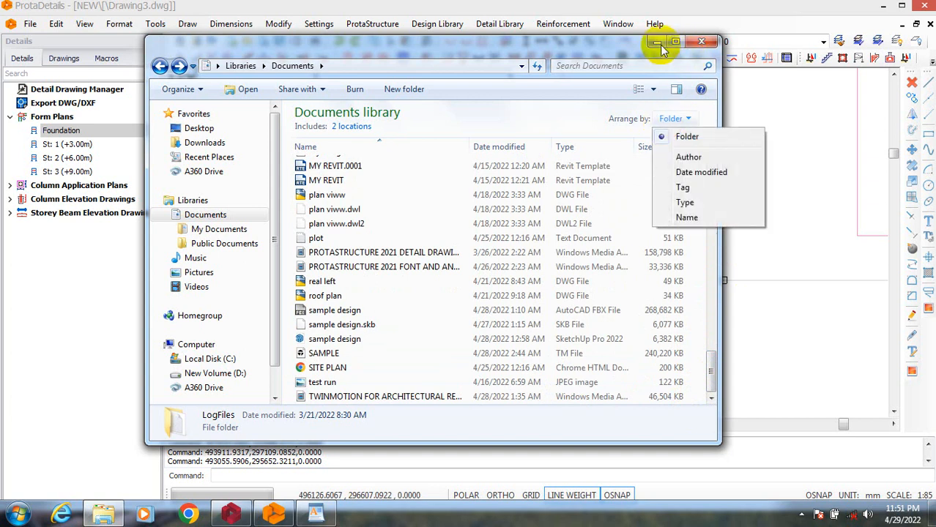
# Maximize the Explorer window and create a new folder named NEW PROTA in the Documents library.
pyautogui.click(674, 42)
pyautogui.click(675, 41)
pyautogui.rightClick(670, 287)
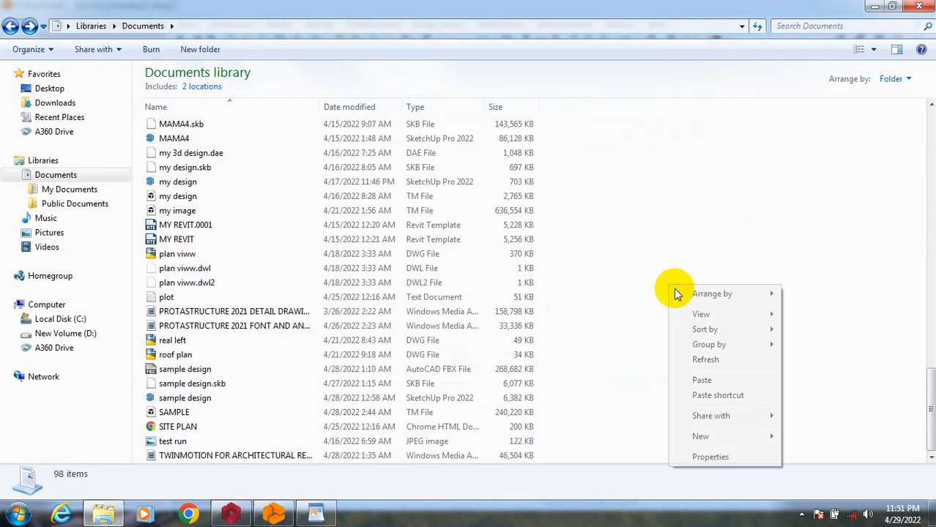
pyautogui.moveTo(717, 440)
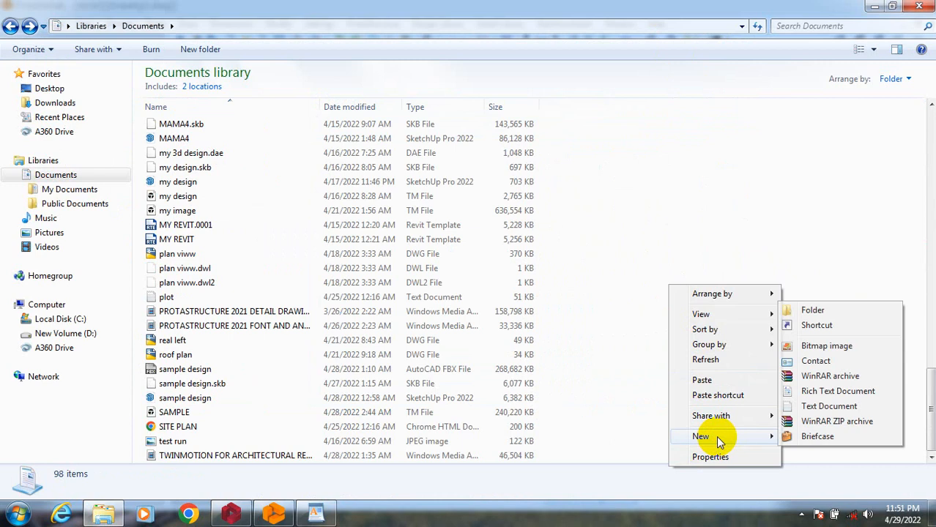
pyautogui.click(828, 311)
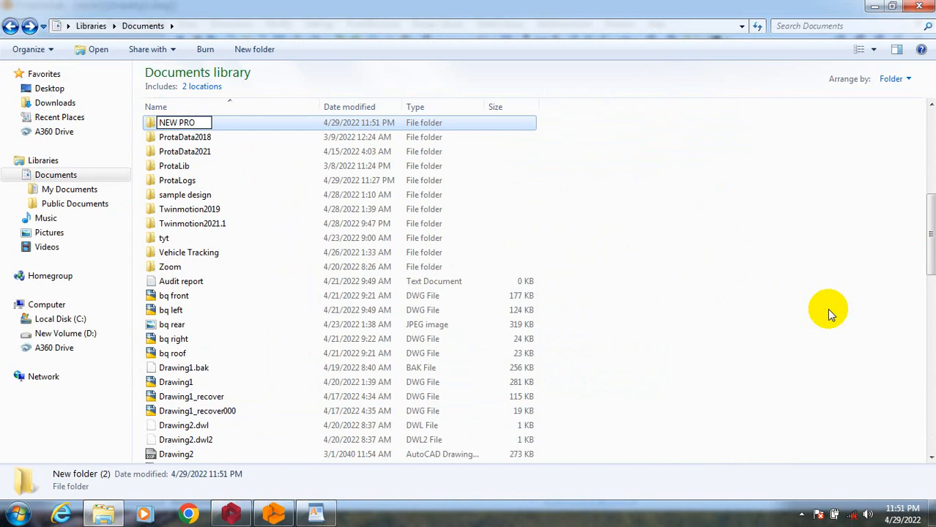
pyautogui.write('NEW PROTA')
pyautogui.press('Return')
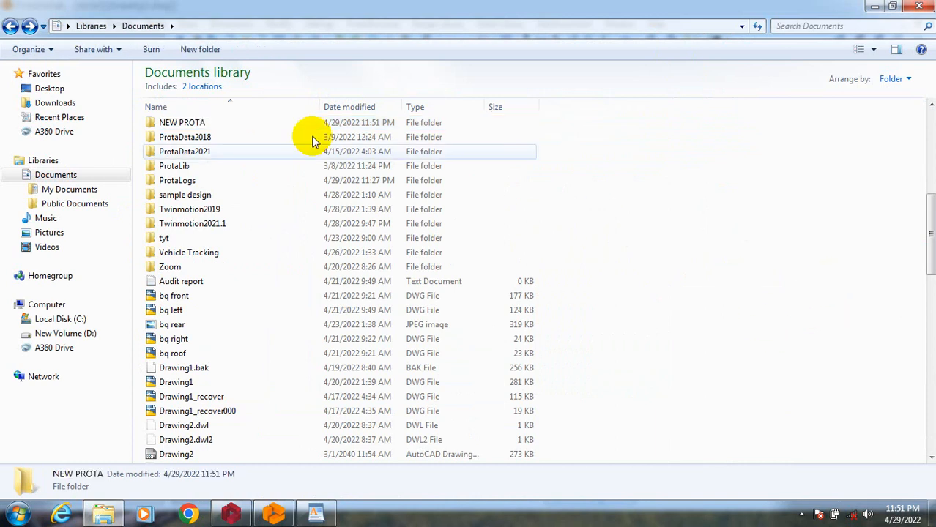
# Open the NEW PROTA folder and paste the copied PDFs A, B, C and D into it.
pyautogui.click(286, 126)
pyautogui.doubleClick(286, 124)
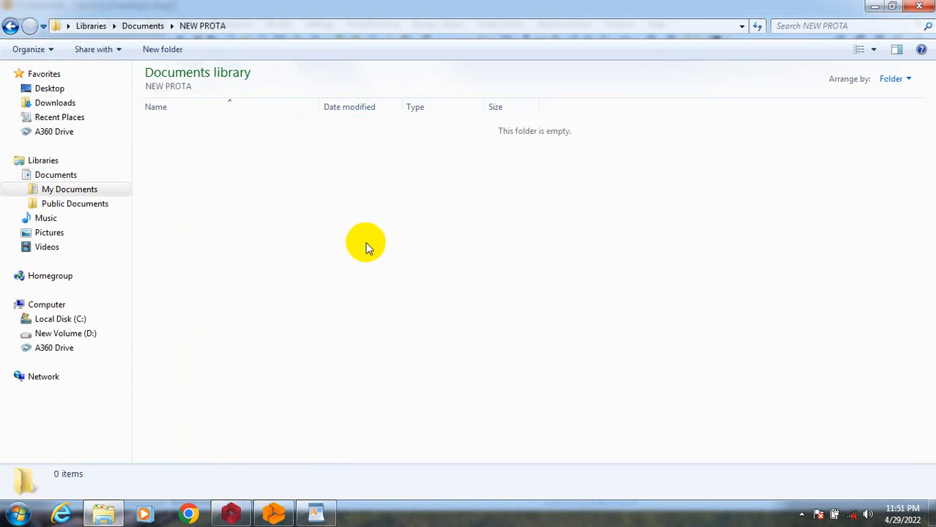
pyautogui.rightClick(368, 247)
pyautogui.click(435, 335)
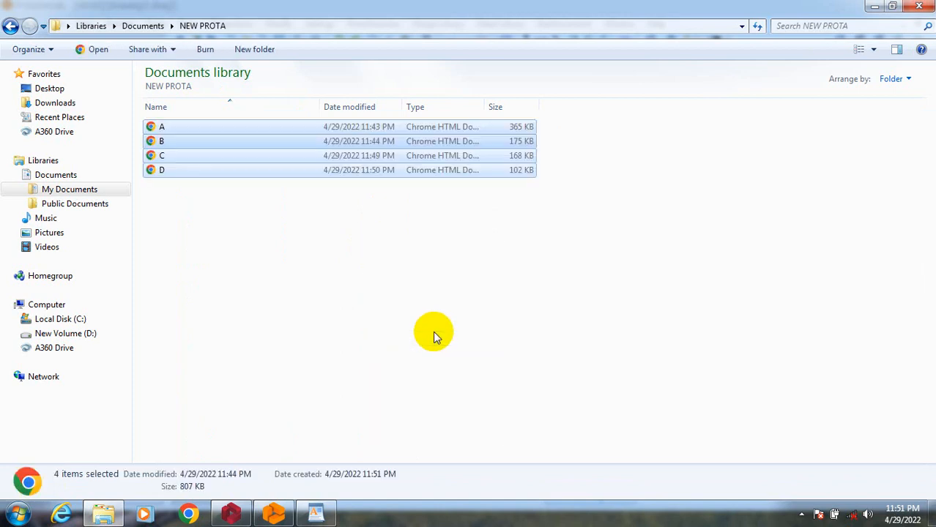
pyautogui.click(435, 335)
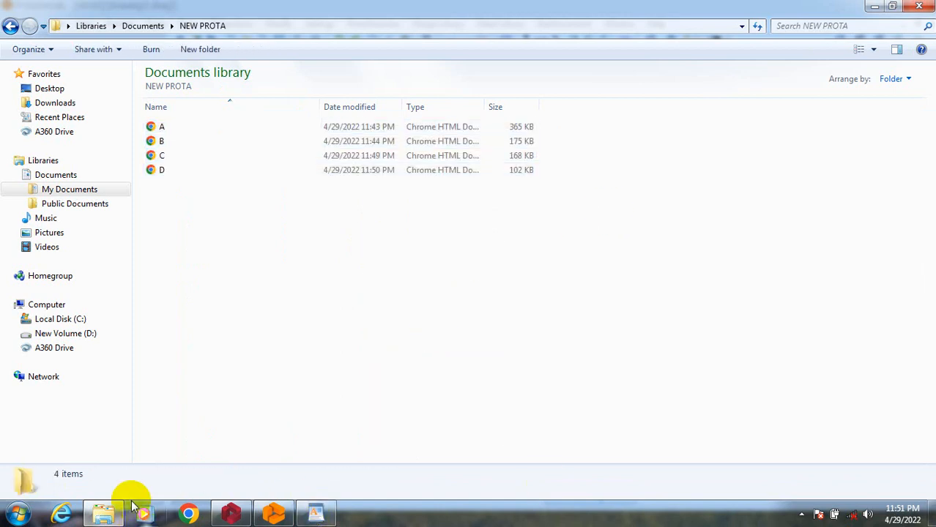
# Search the installed programs for PDF MER and launch PDFMate PDF Merger.
pyautogui.click(19, 515)
pyautogui.write('P')
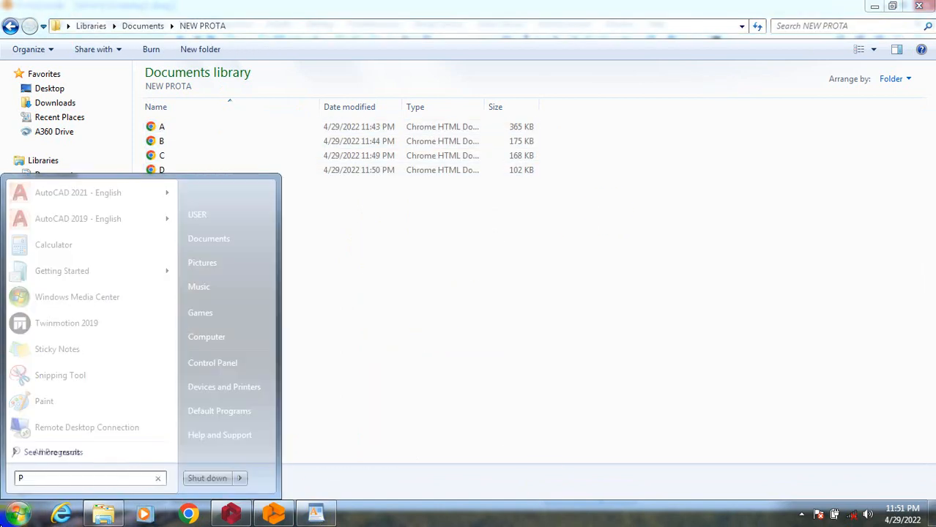
pyautogui.write('DF M')
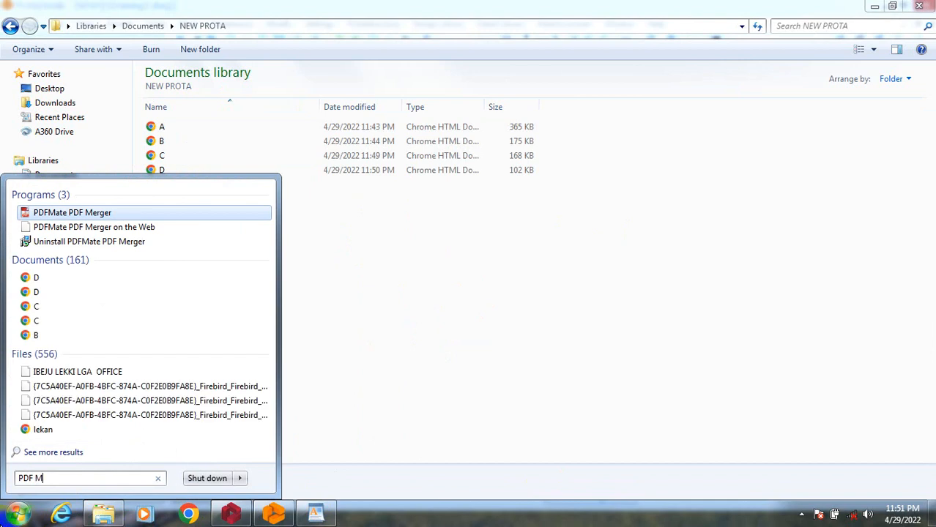
pyautogui.write('ER')
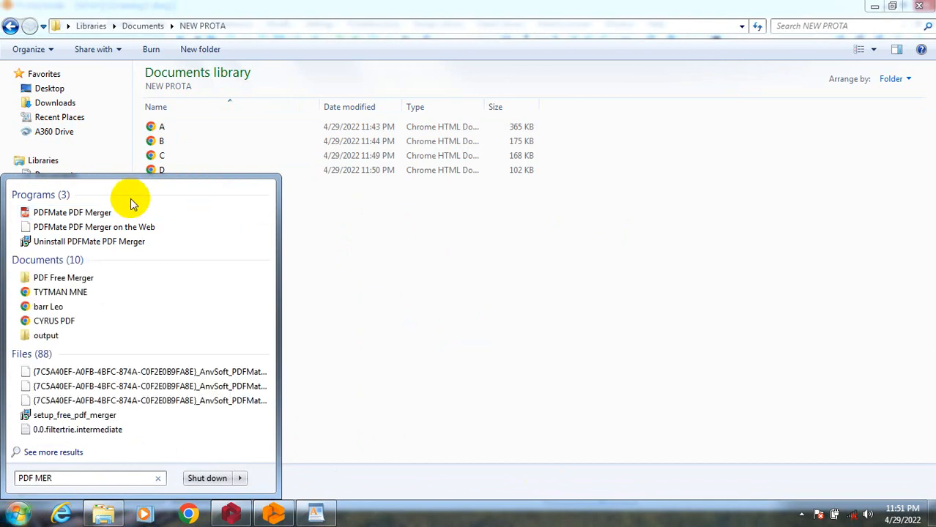
pyautogui.click(130, 212)
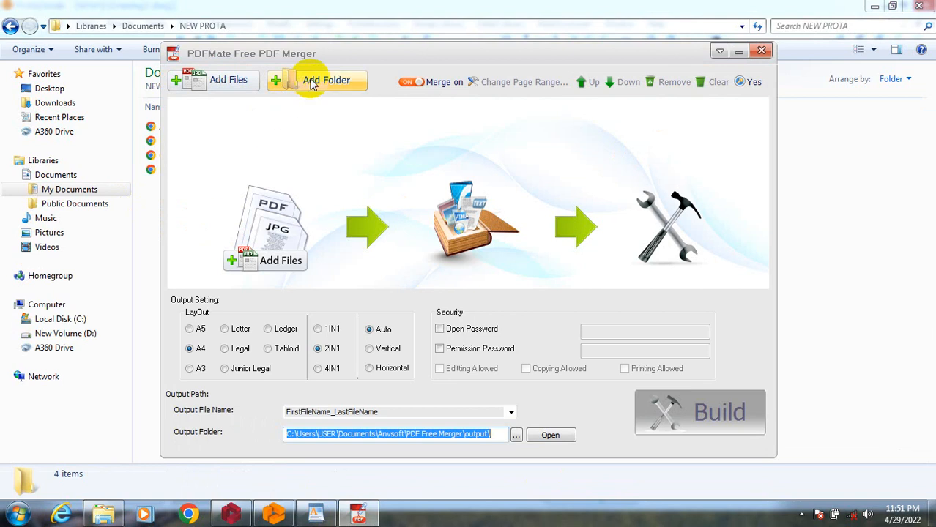
# Set the merged PDF's output layout to A3, 1IN1 and Horizontal.
pyautogui.click(190, 368)
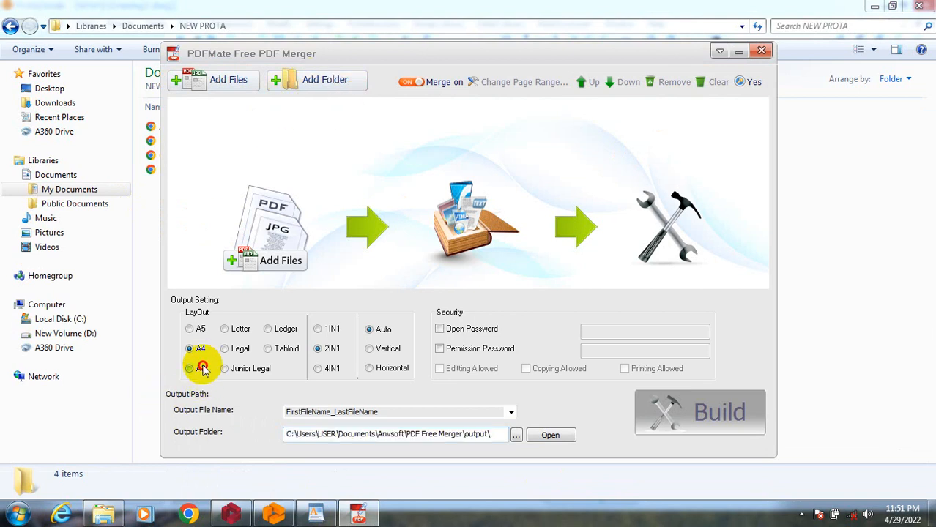
pyautogui.click(318, 329)
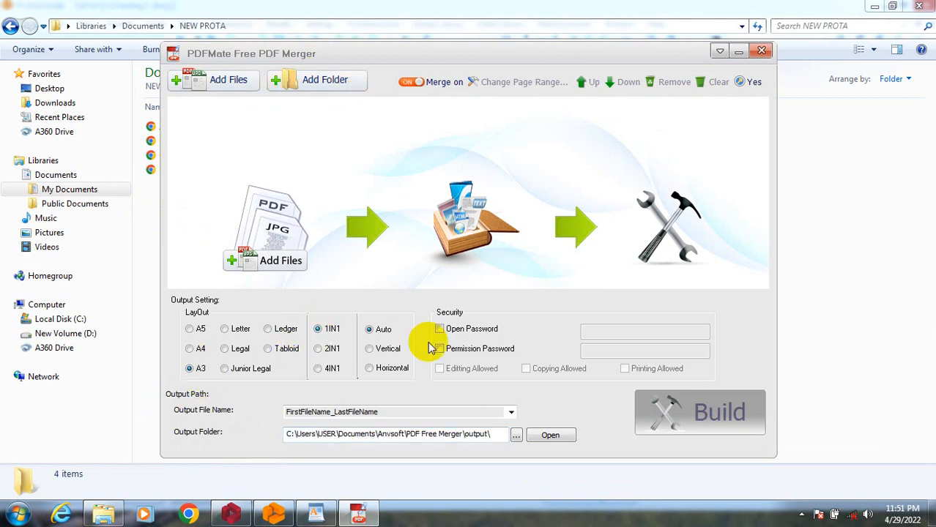
pyautogui.click(369, 368)
# Start adding a folder to the merge list and browse into NEW PROTA in the Documents library.
pyautogui.click(308, 83)
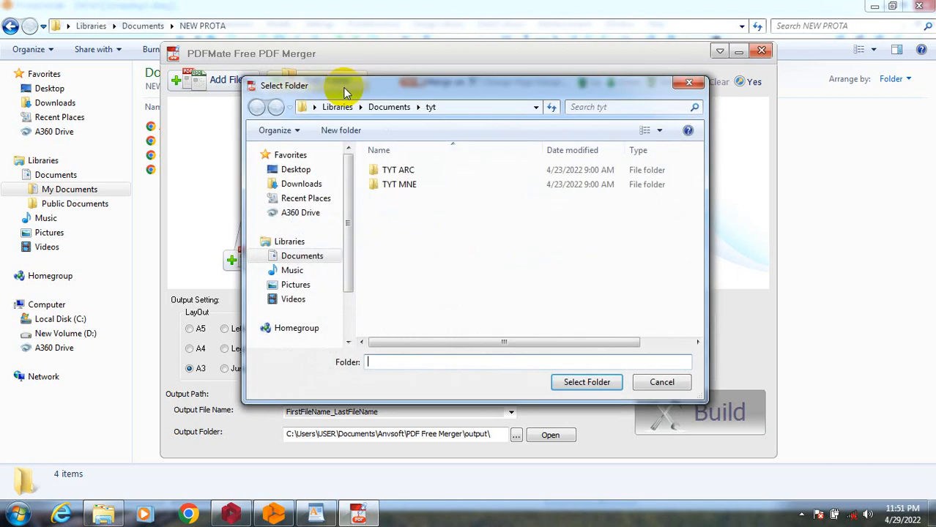
pyautogui.click(305, 260)
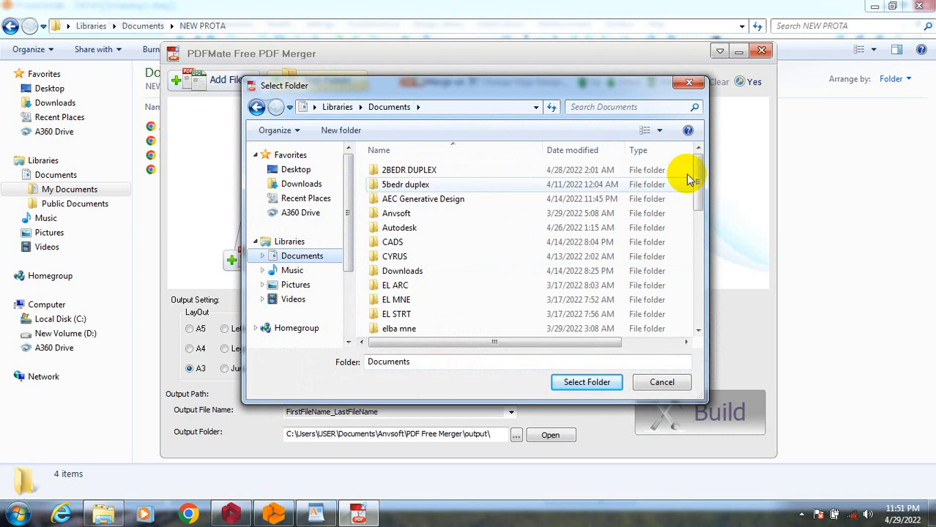
pyautogui.moveTo(697, 185); pyautogui.dragTo(701, 274)
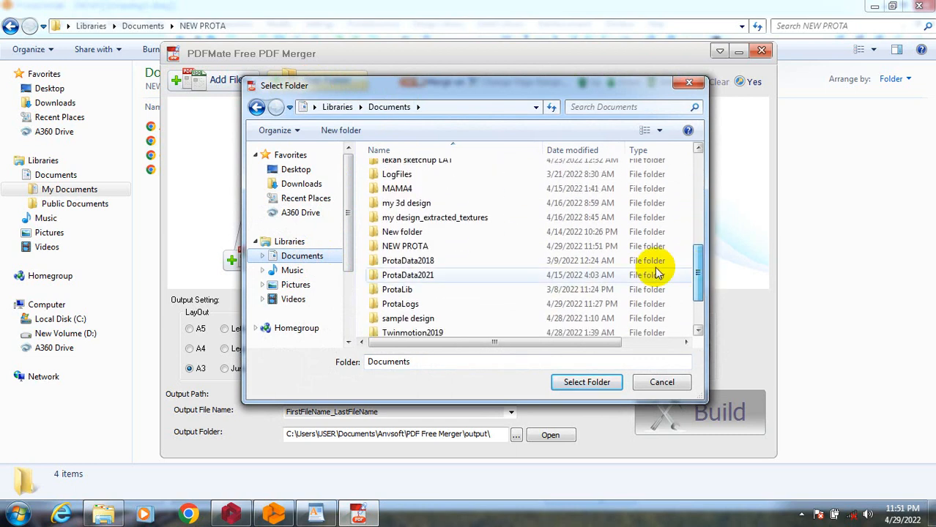
pyautogui.click(451, 249)
pyautogui.doubleClick(451, 249)
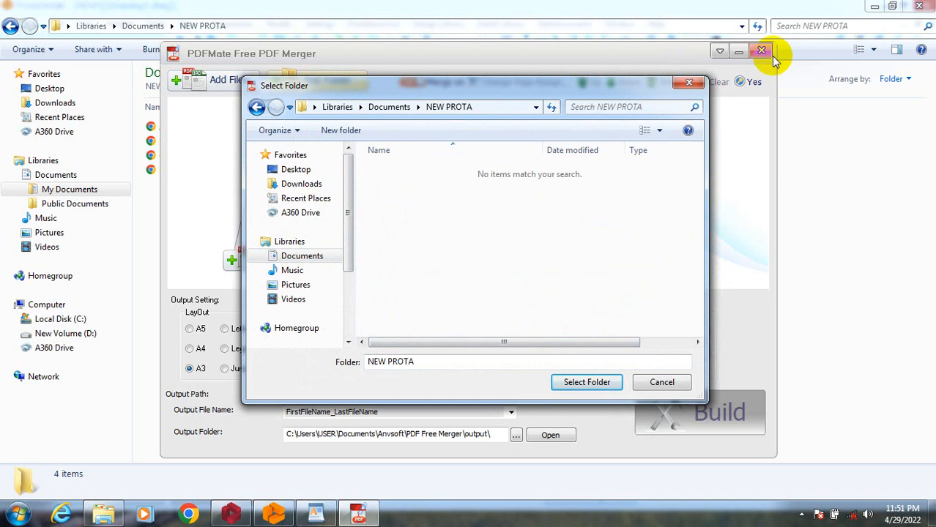
# Close the Explorer window, return to PDFMate PDF Merger and add the NEW PROTA folder from Documents to the merge list.
pyautogui.click(919, 6)
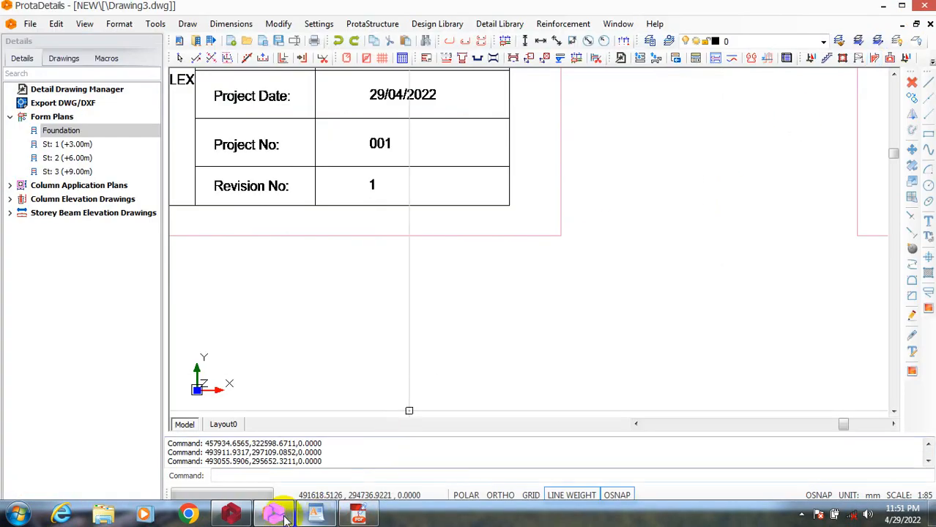
pyautogui.click(358, 515)
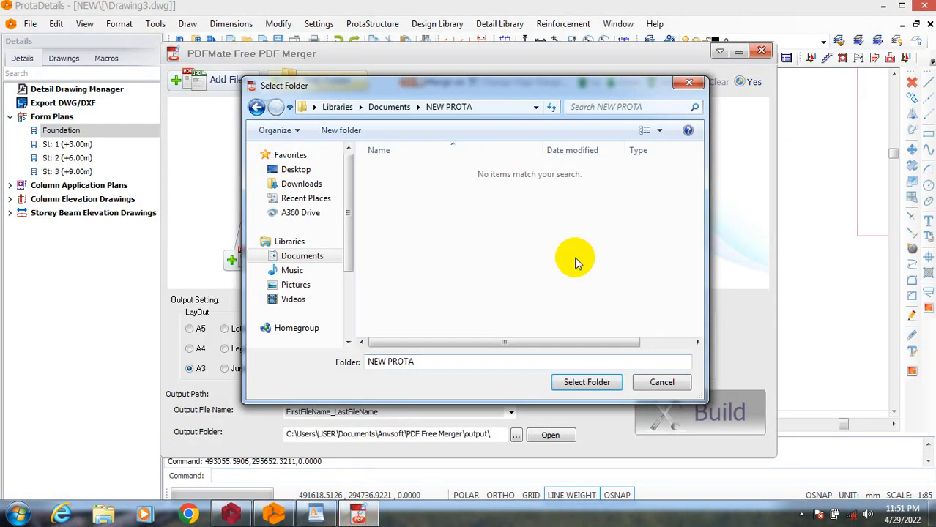
pyautogui.click(297, 256)
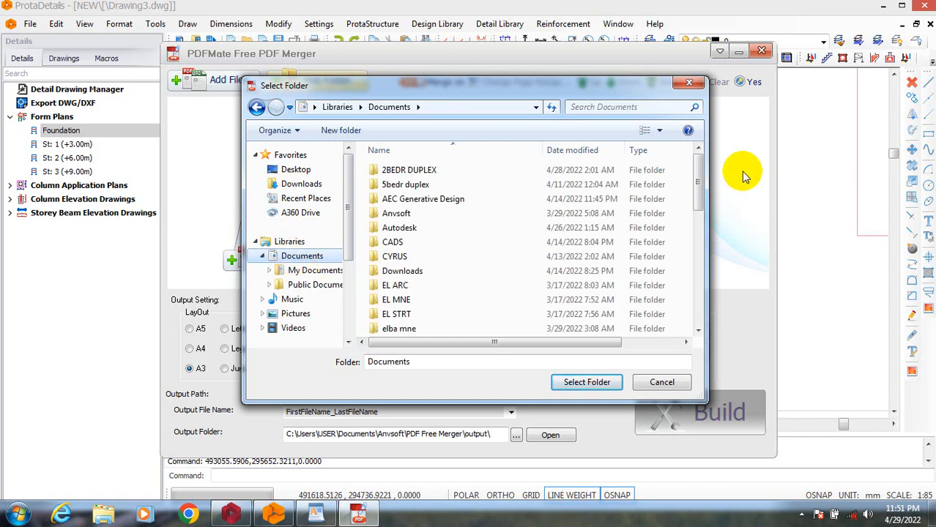
pyautogui.moveTo(704, 183); pyautogui.dragTo(697, 279)
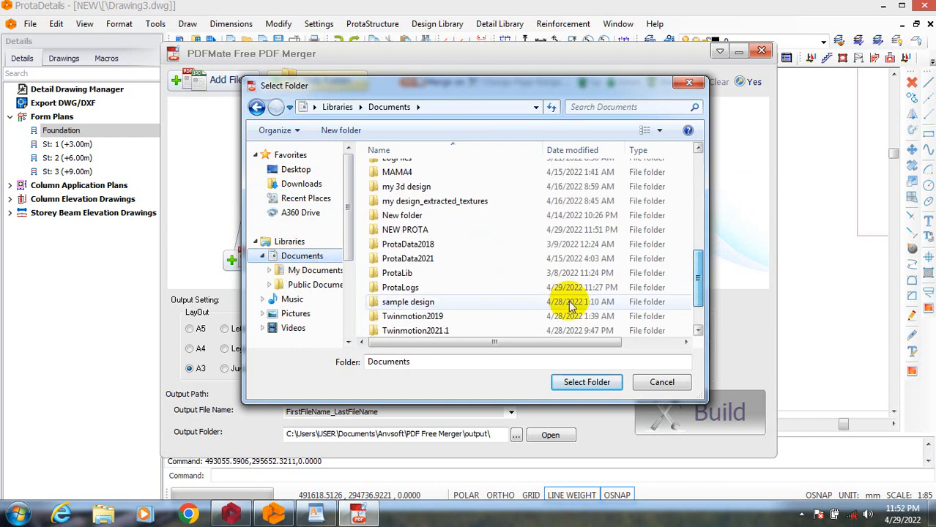
pyautogui.click(454, 233)
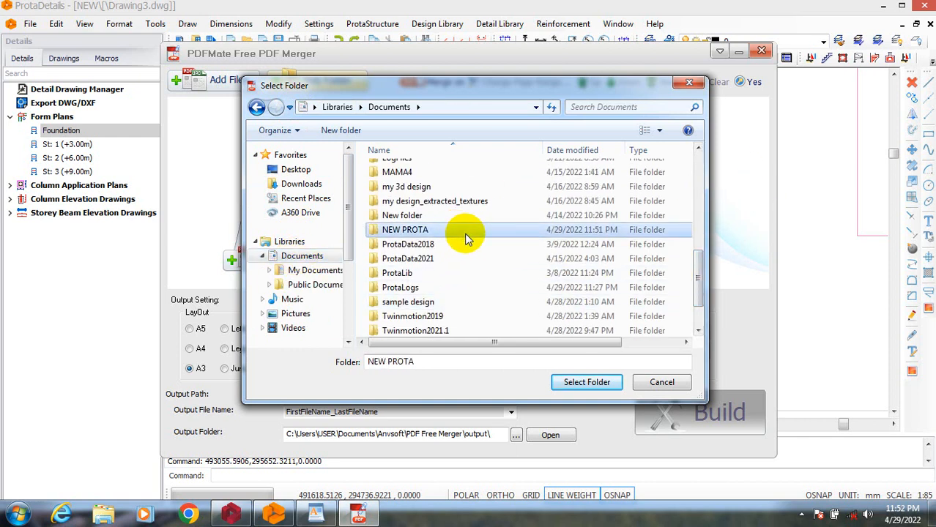
pyautogui.click(597, 379)
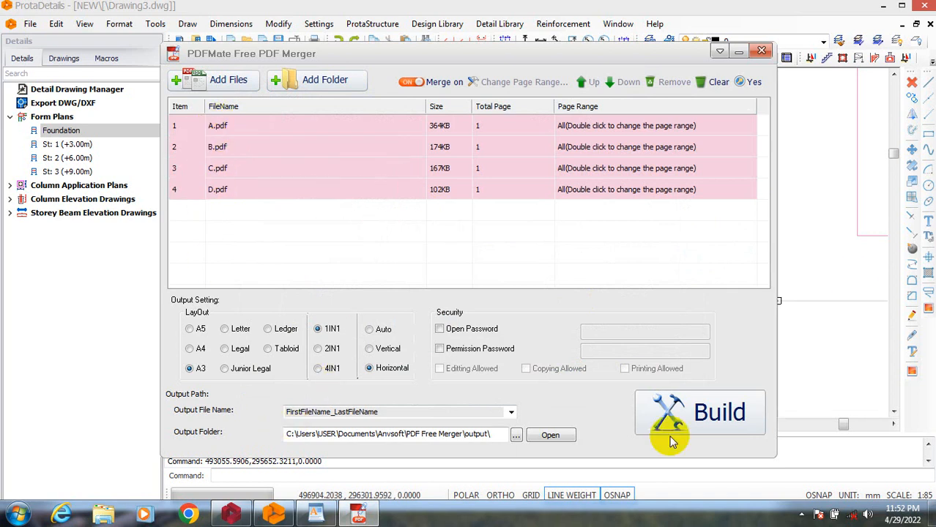
# Give the output file the custom name NEW PROTA and build the merged PDF.
pyautogui.click(511, 413)
pyautogui.click(372, 421)
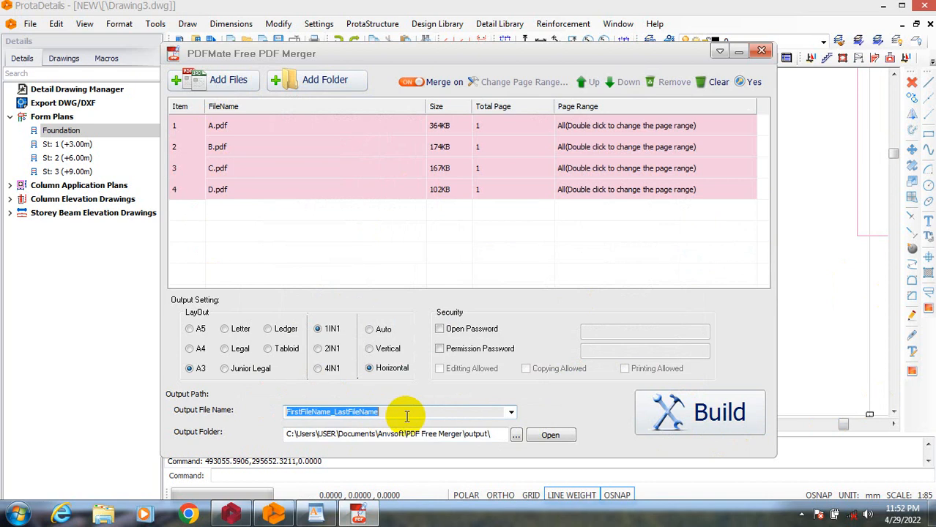
pyautogui.click(511, 413)
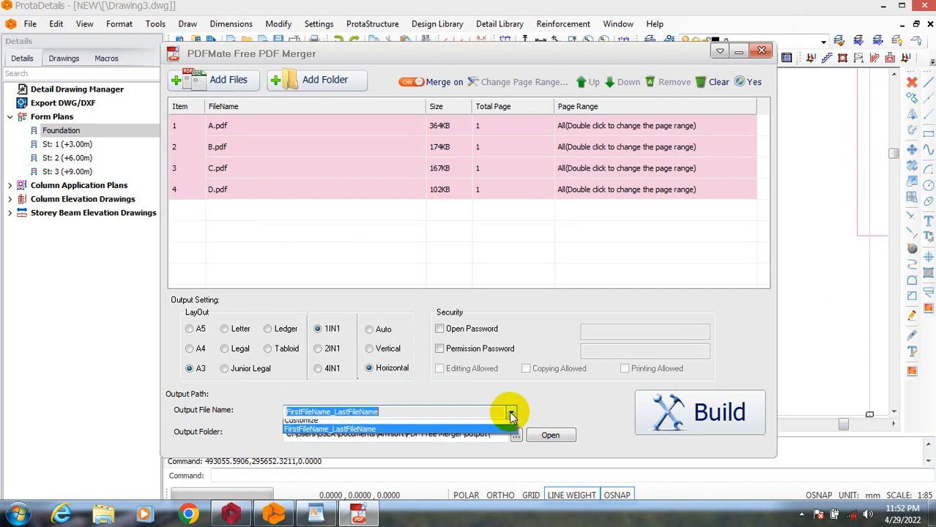
pyautogui.click(347, 425)
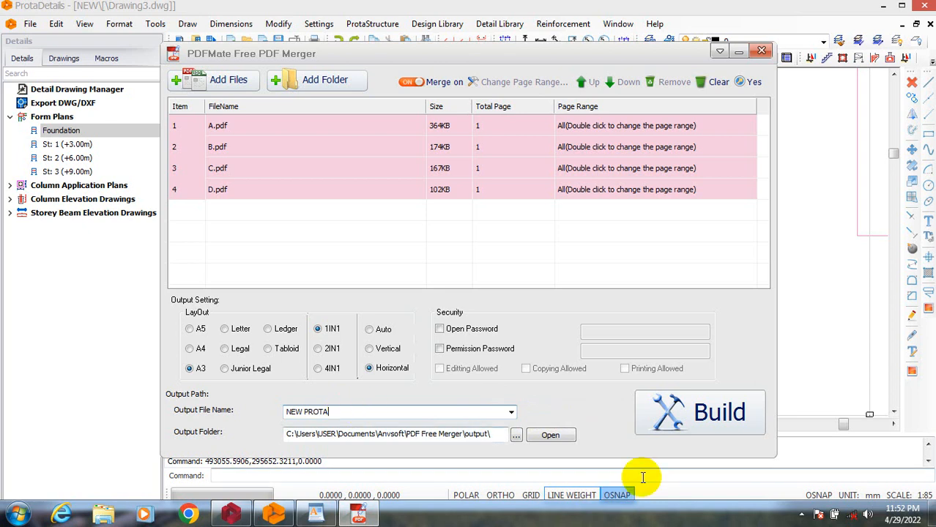
pyautogui.click(719, 418)
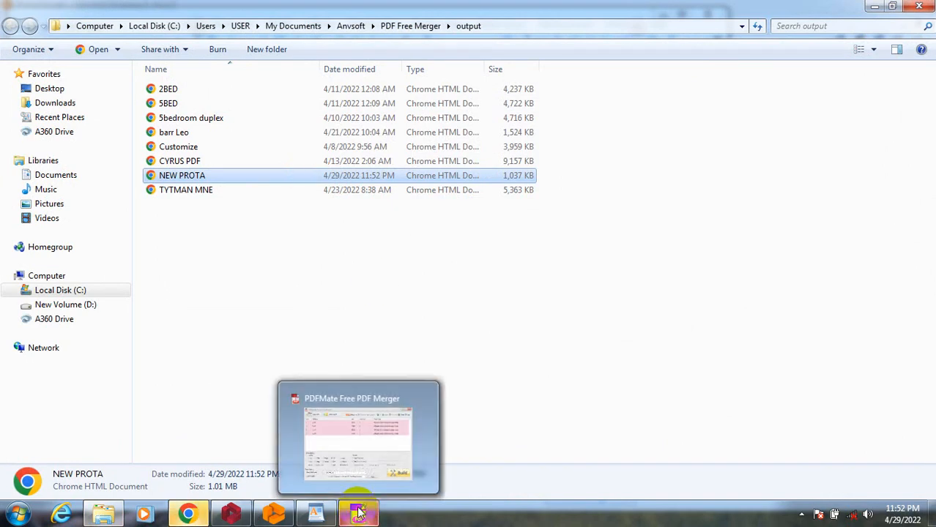
# Switch to Chrome, review the pages of the merged NEW PROTA.pdf down to the last sheet, and close it.
pyautogui.click(188, 515)
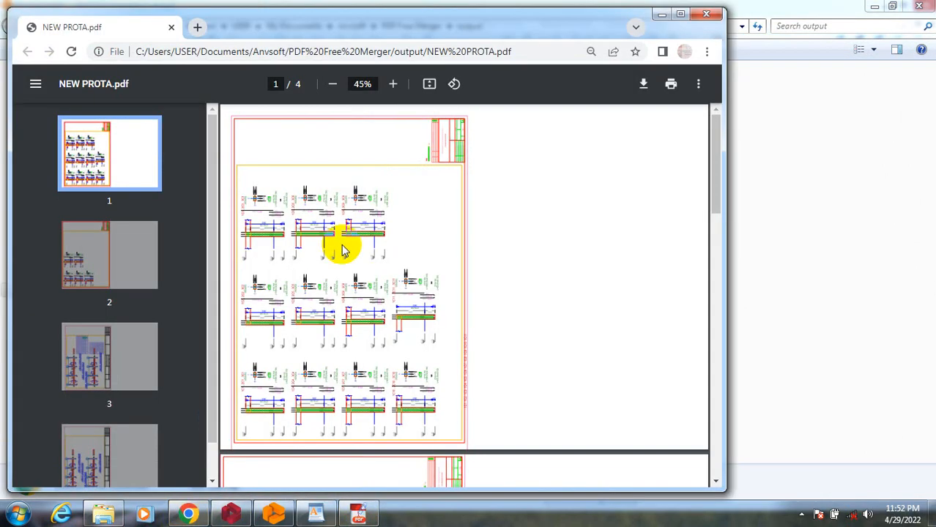
pyautogui.scroll(-9, 366, 288)
pyautogui.scroll(-5, 374, 322)
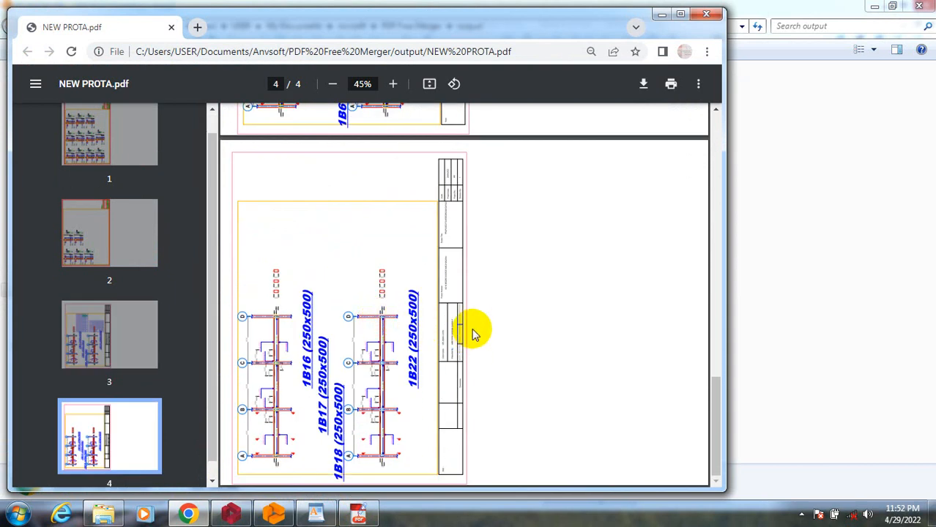
pyautogui.click(707, 15)
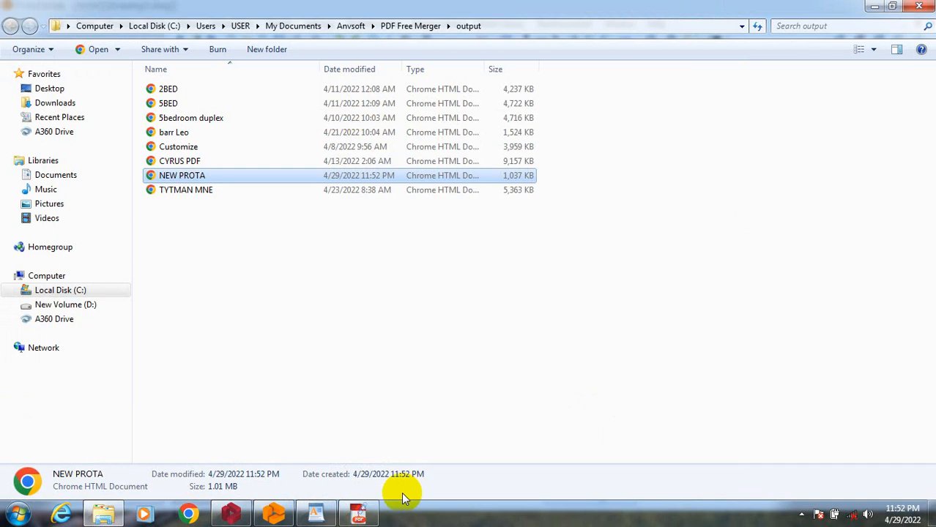
# Return to PDFMate PDF Merger, dismiss the converter offer, set the page orientation to Vertical, and build the merged file as NEW PROTA 002.
pyautogui.click(371, 514)
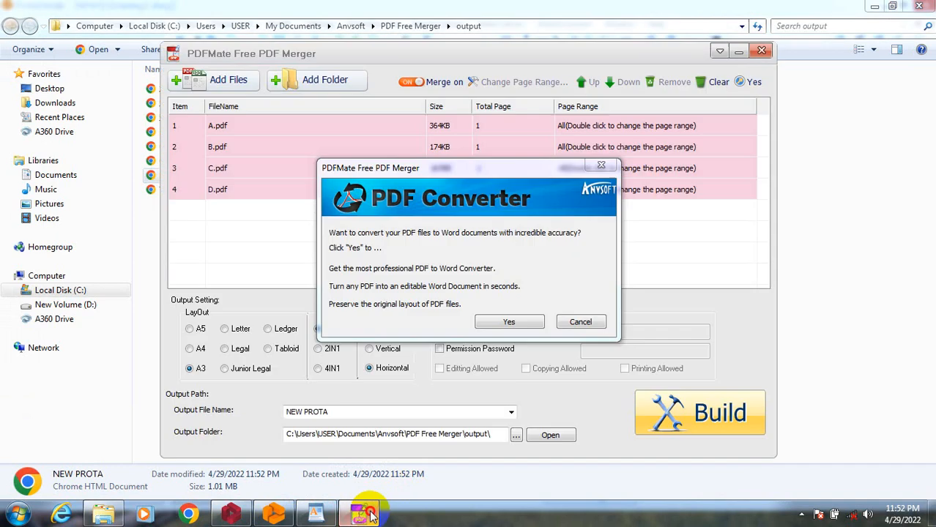
pyautogui.click(601, 169)
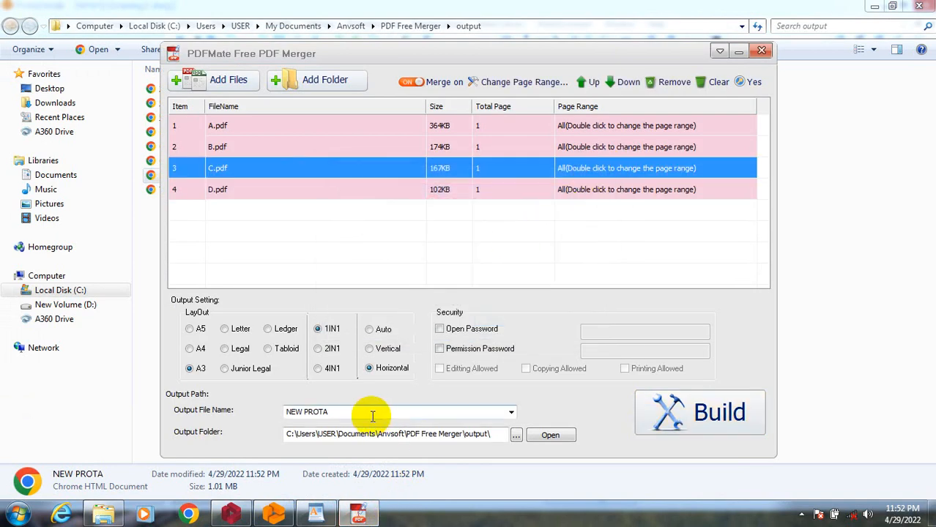
pyautogui.click(375, 349)
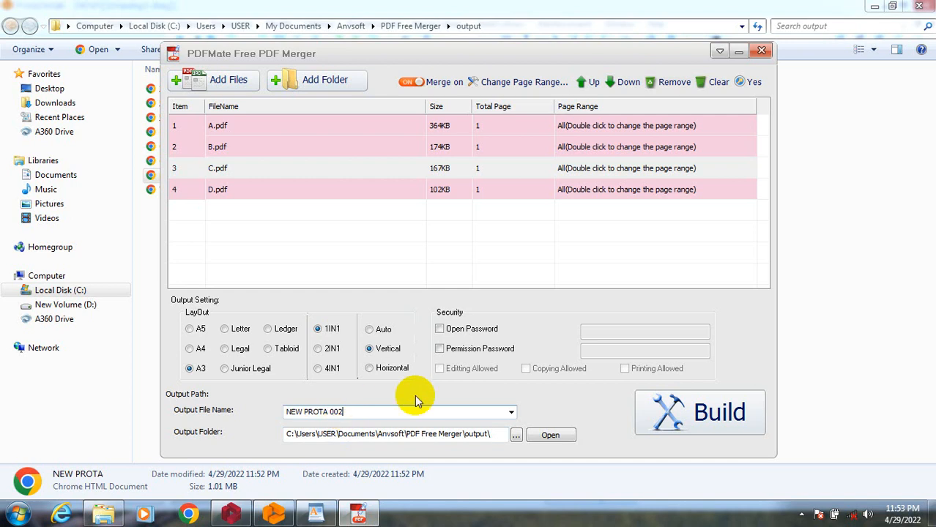
pyautogui.click(693, 418)
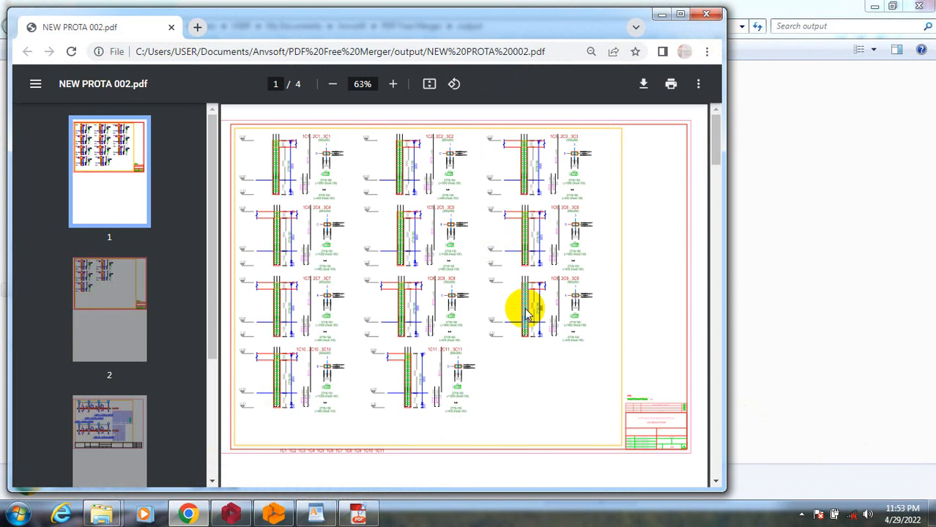
# Switch to Chrome and review all pages of the merged NEW PROTA 002.pdf, returning to the first page.
pyautogui.click(716, 481)
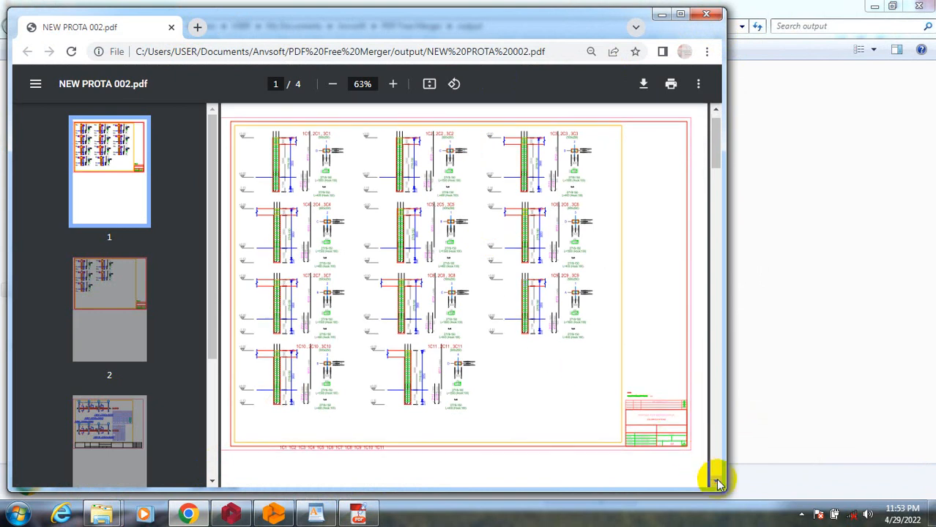
pyautogui.click(717, 481)
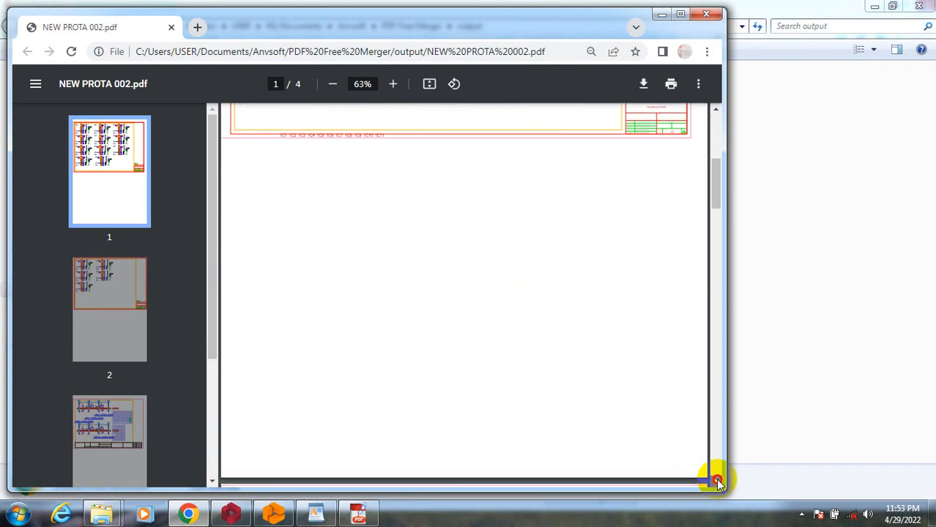
pyautogui.click(717, 481)
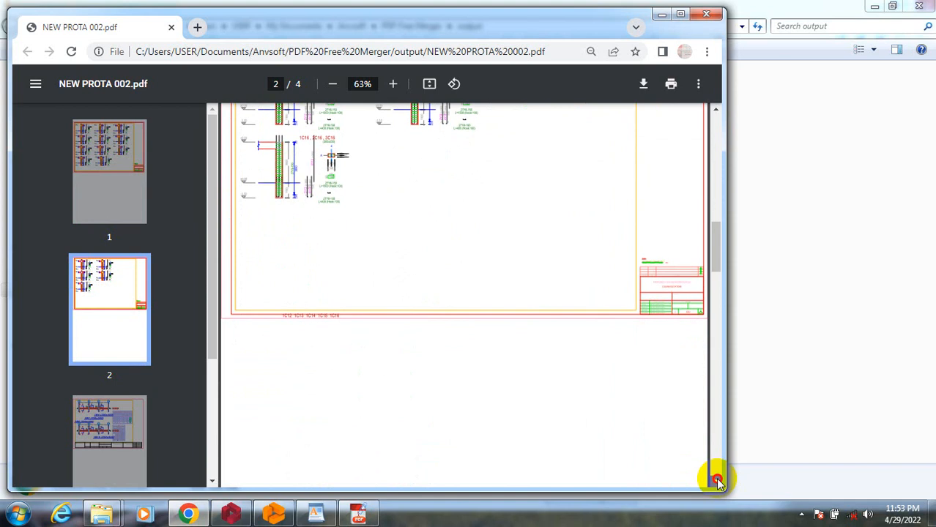
pyautogui.click(716, 481)
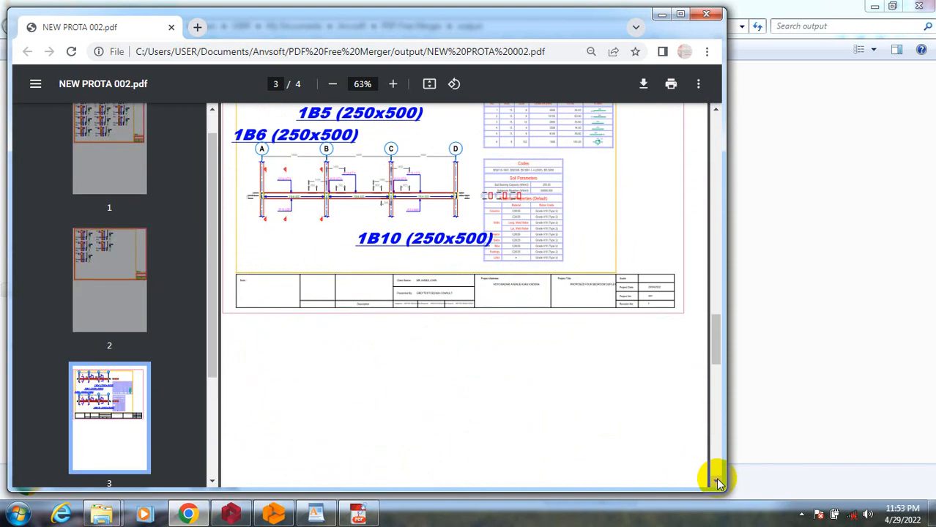
pyautogui.click(717, 482)
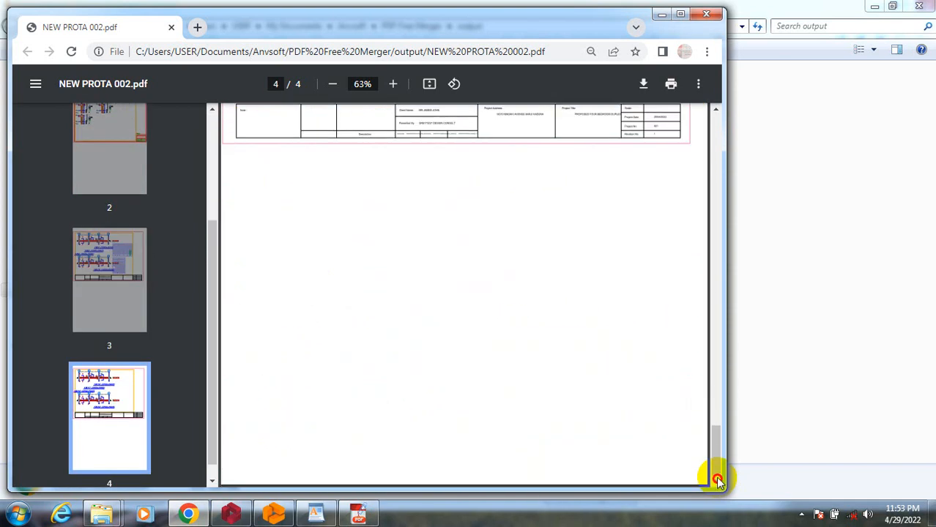
pyautogui.click(718, 109)
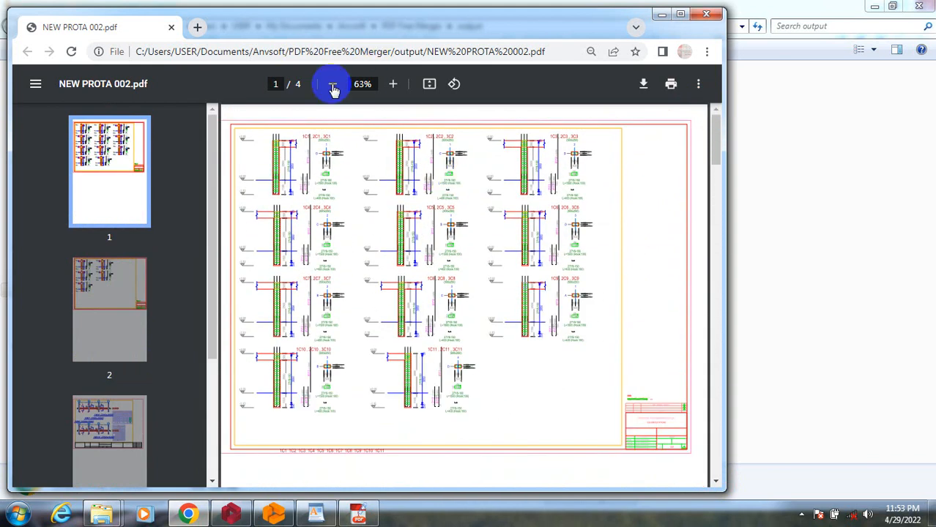
# Enlarge the first page to 150%, widen the Chrome window, and examine the column details across the sheet.
pyautogui.click(394, 84)
pyautogui.click(395, 84)
pyautogui.click(395, 84)
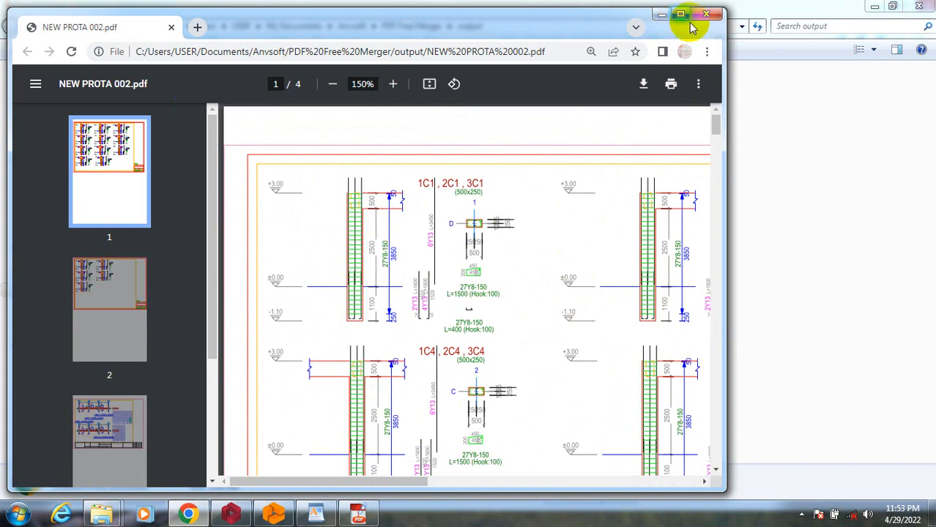
pyautogui.moveTo(728, 91); pyautogui.dragTo(934, 89)
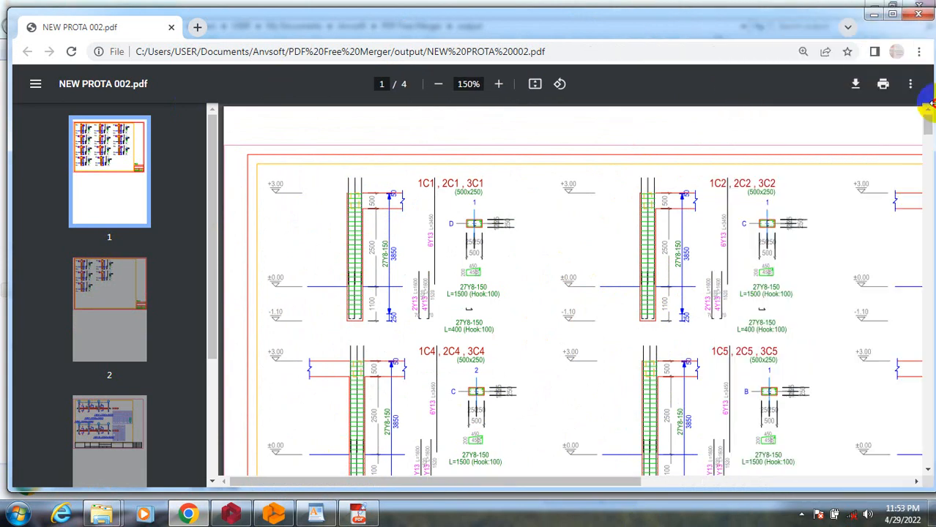
pyautogui.moveTo(419, 484)
pyautogui.mouseDown()
pyautogui.moveTo(561, 466)
pyautogui.moveTo(660, 473)
pyautogui.moveTo(617, 476)
pyautogui.mouseUp()
pyautogui.moveTo(505, 476); pyautogui.dragTo(360, 468)
# Examine the beam elevations on page 3 and the title block across the bottom of that sheet.
pyautogui.moveTo(927, 474); pyautogui.dragTo(927, 474)
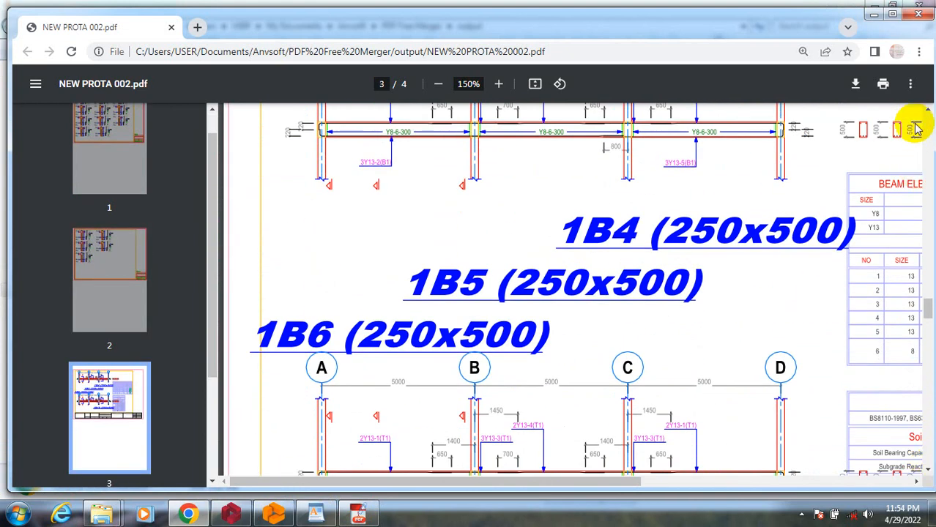
pyautogui.moveTo(927, 110); pyautogui.dragTo(928, 110)
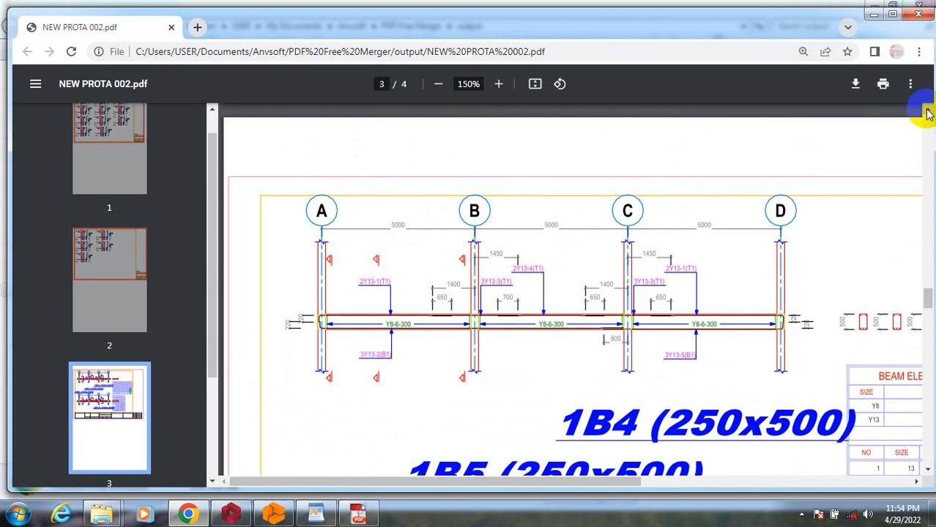
pyautogui.moveTo(929, 470); pyautogui.dragTo(928, 469)
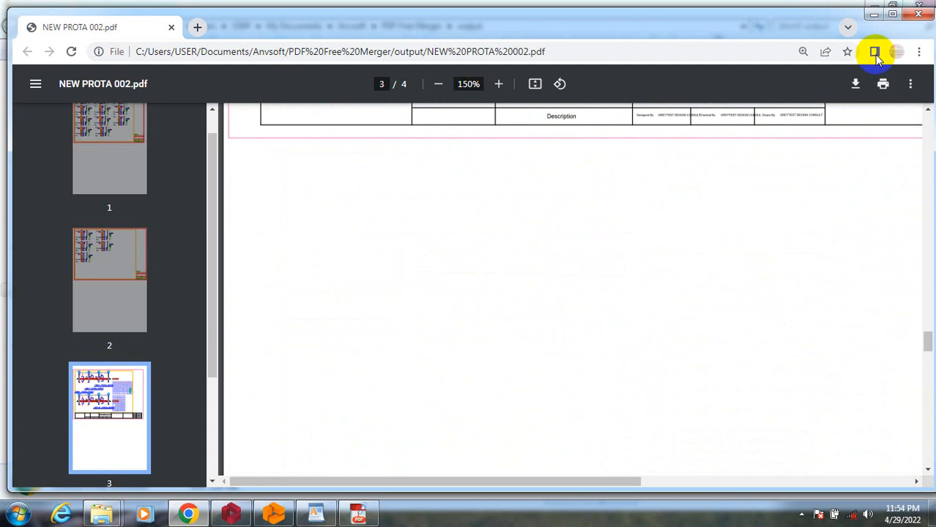
pyautogui.moveTo(928, 108); pyautogui.dragTo(929, 108)
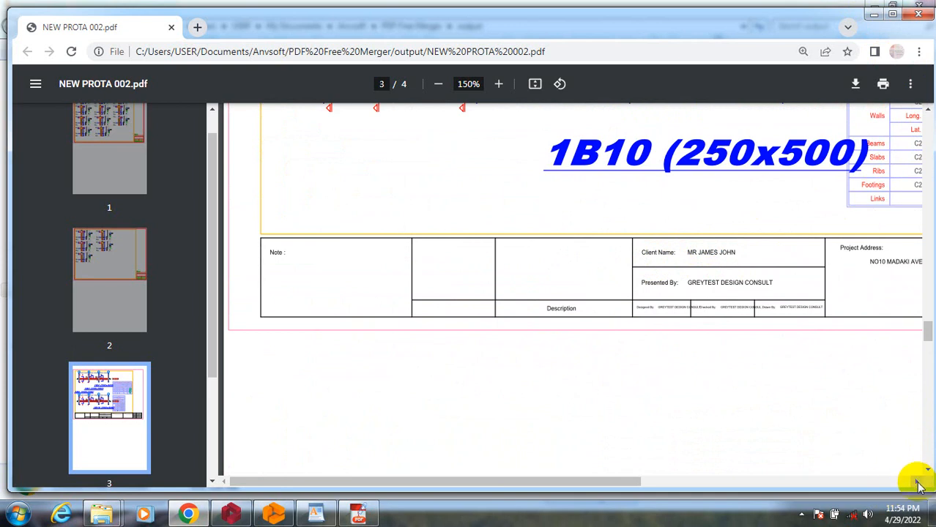
pyautogui.moveTo(917, 482); pyautogui.dragTo(917, 483)
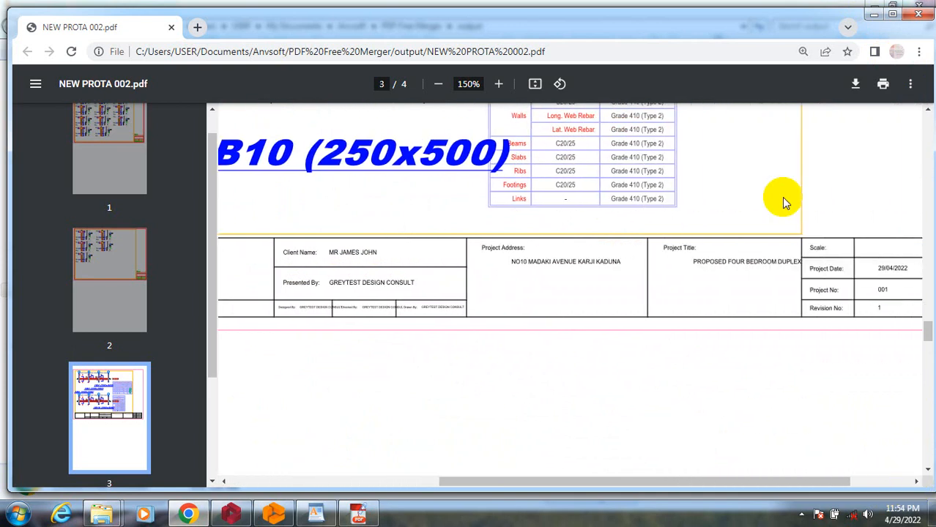